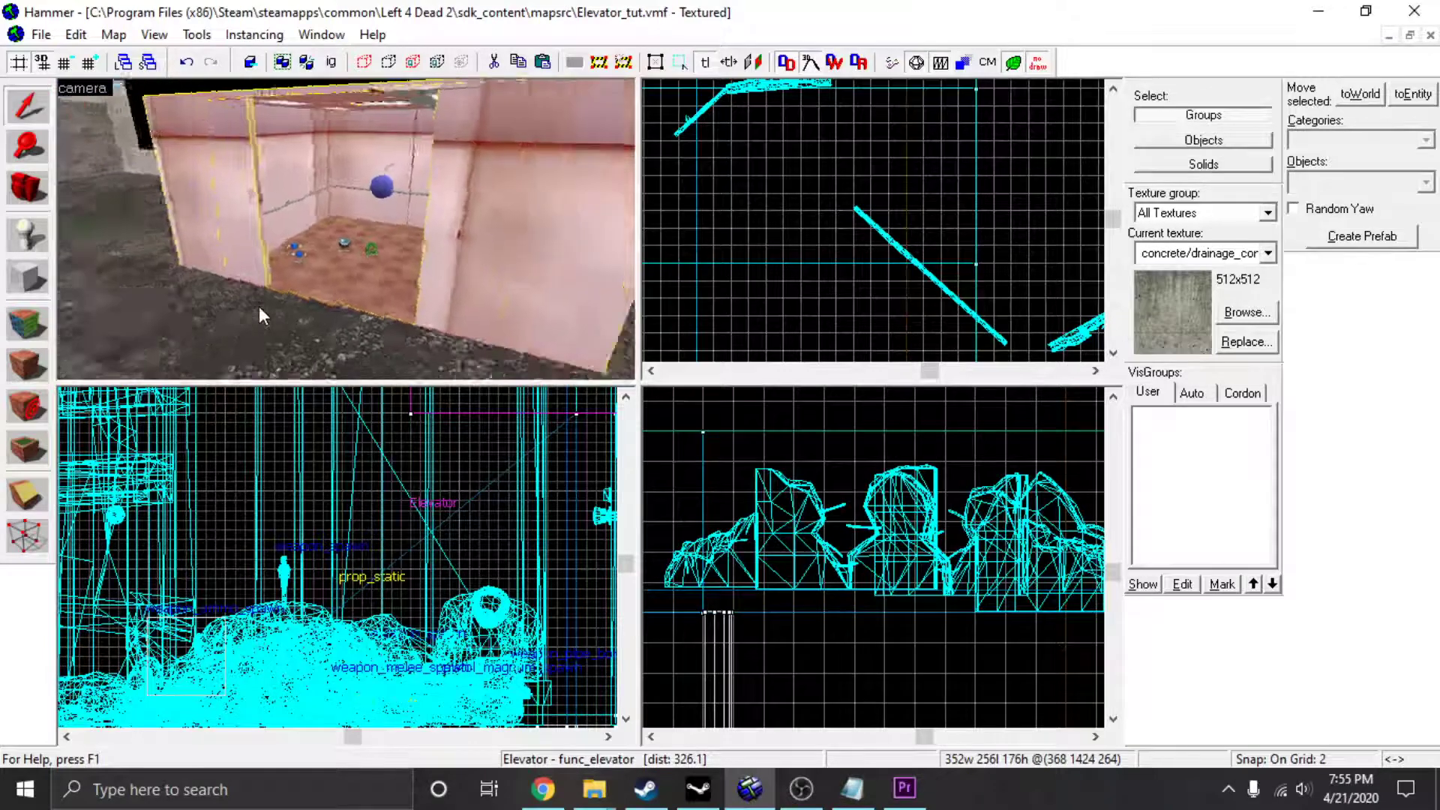
Examine the elevator car from outside and inside, including the button panel on its inner wall.
{"action": "key", "text": "w"}
{"action": "key", "text": "s"}
{"action": "key", "text": "s"}
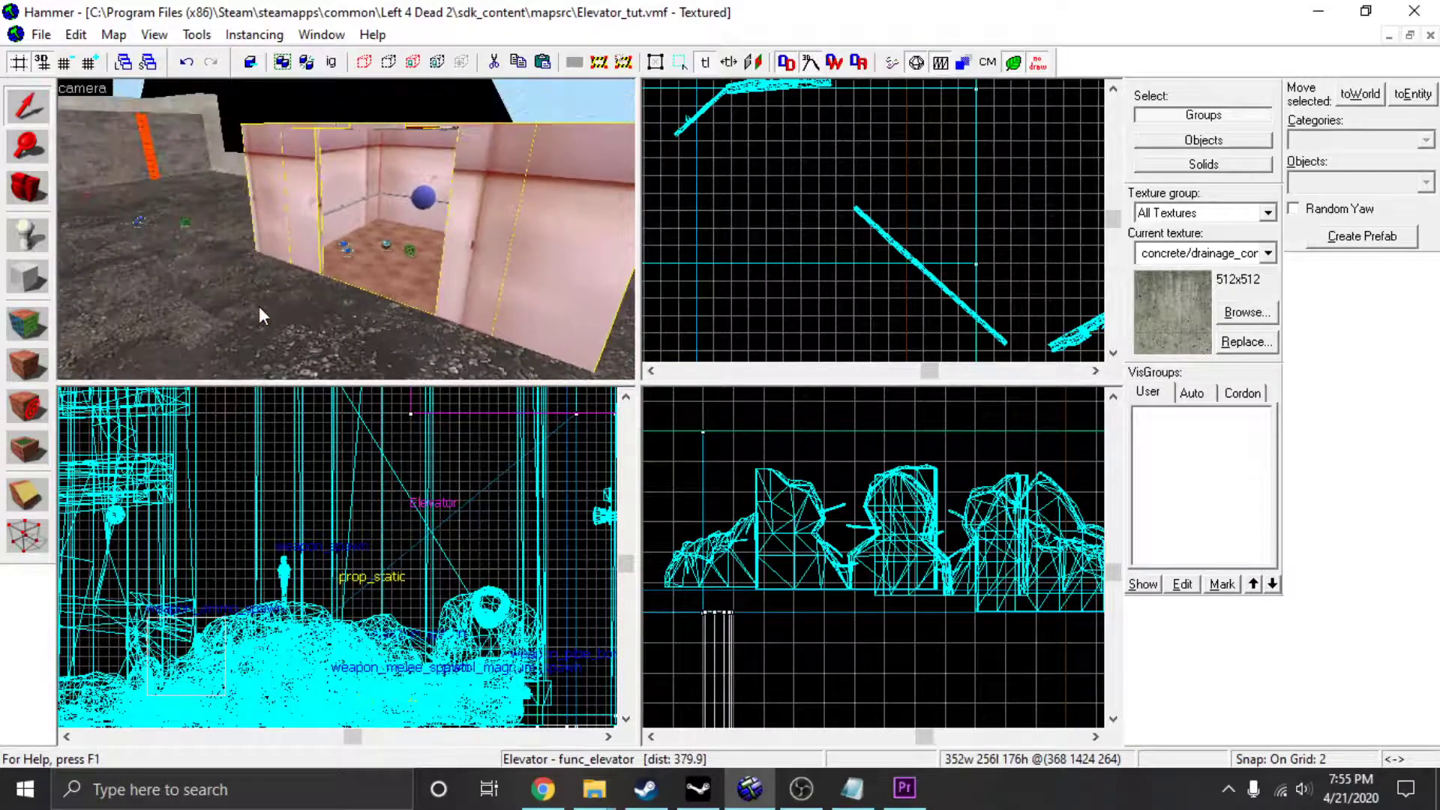
{"action": "key", "text": "w"}
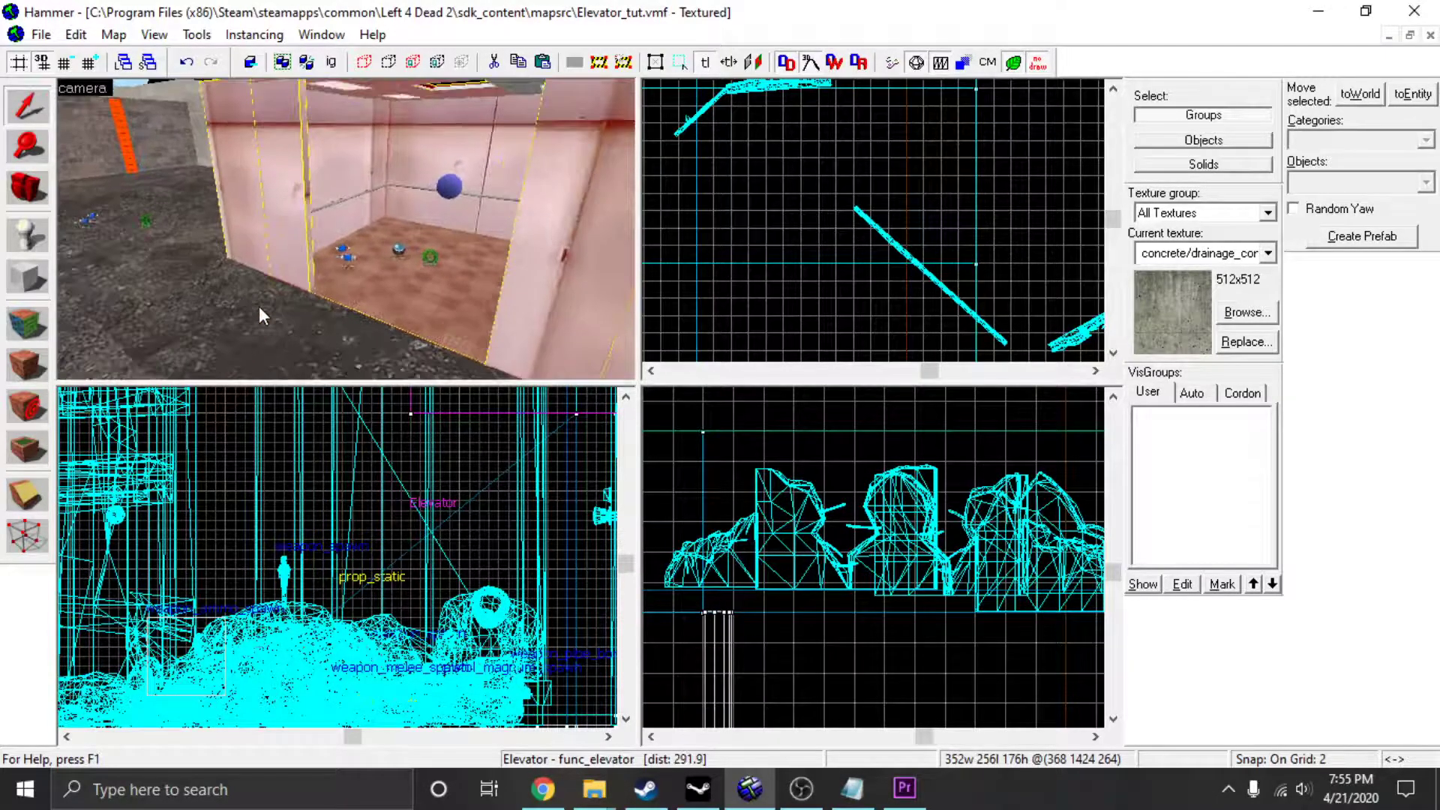
{"action": "key", "text": "a"}
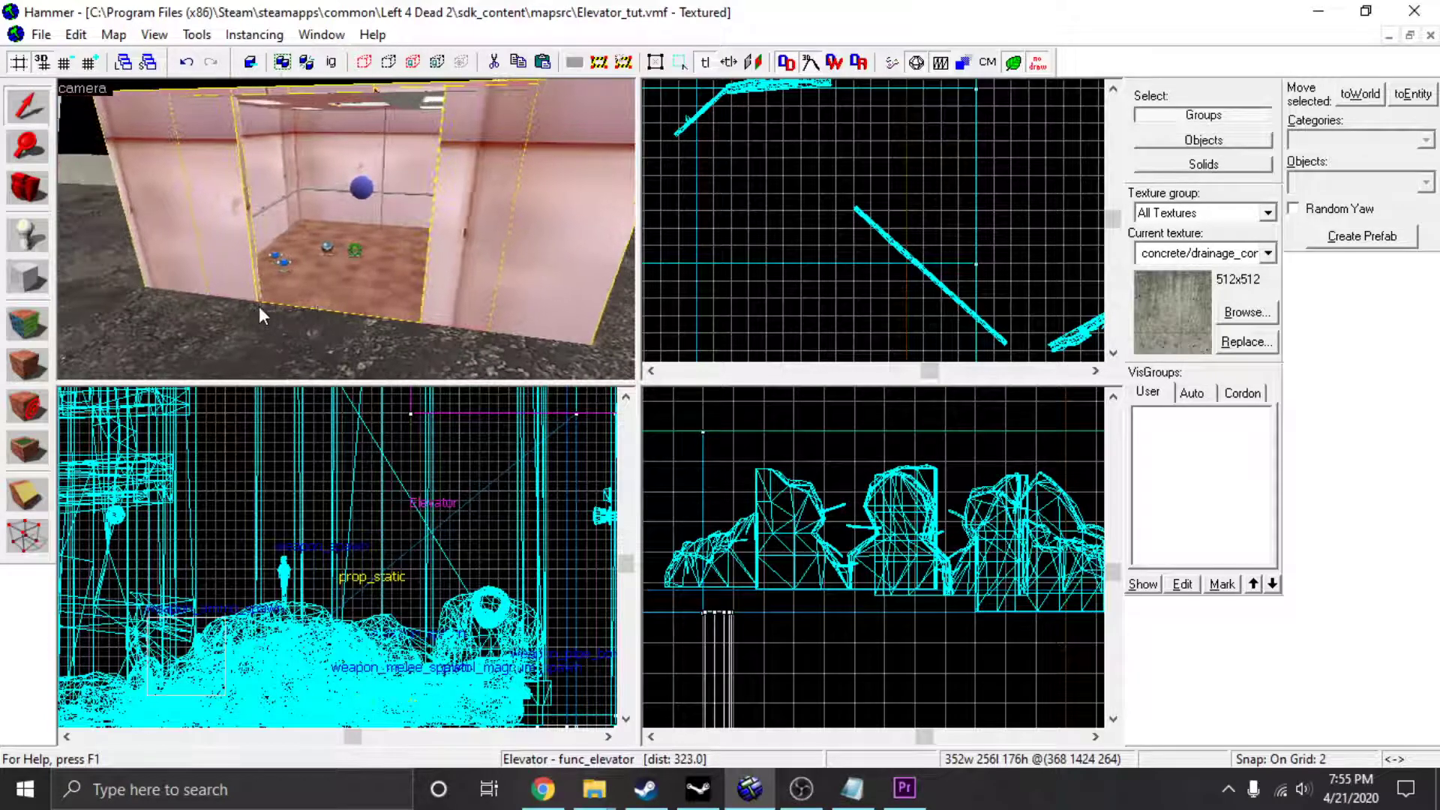
{"action": "key", "text": "w"}
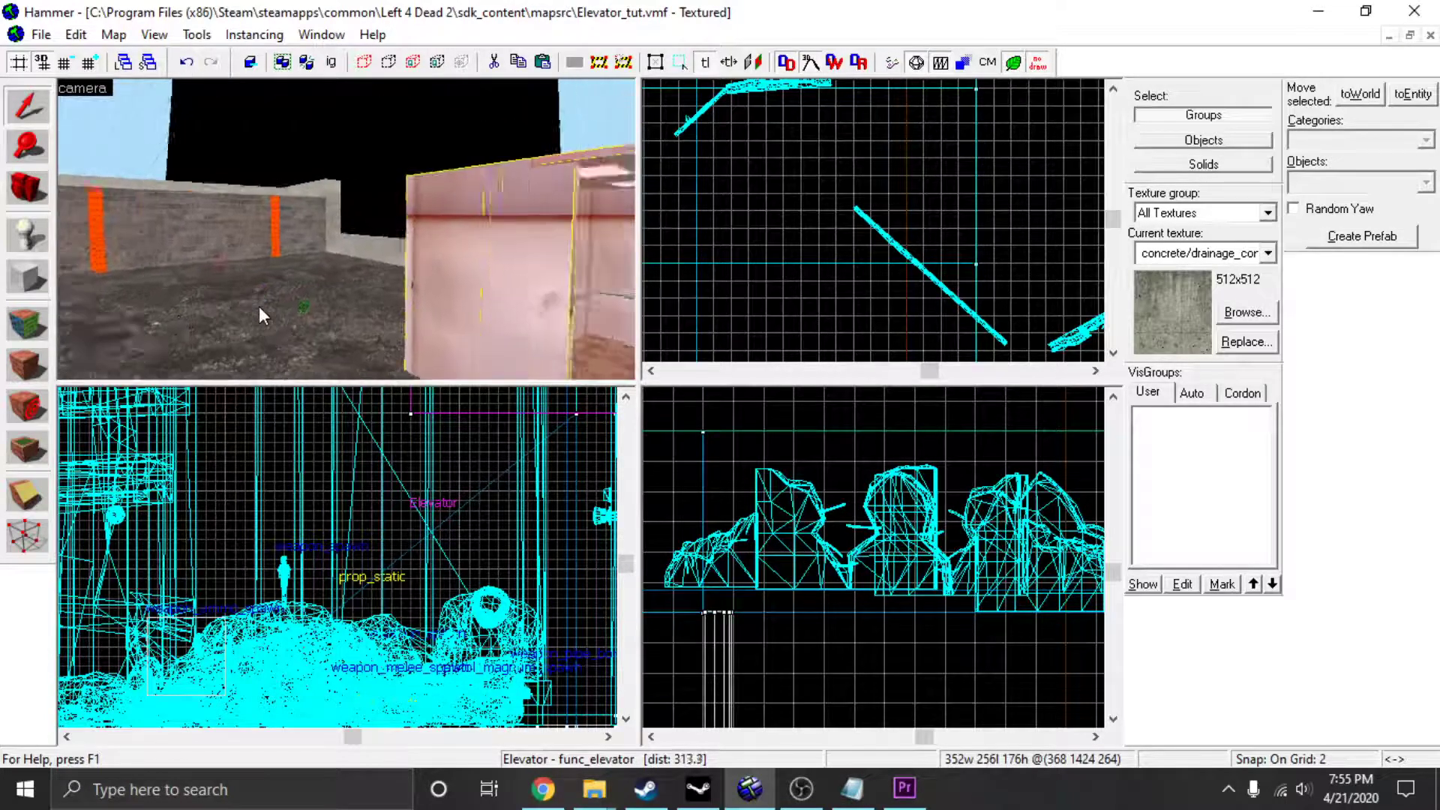
{"action": "key", "text": "w"}
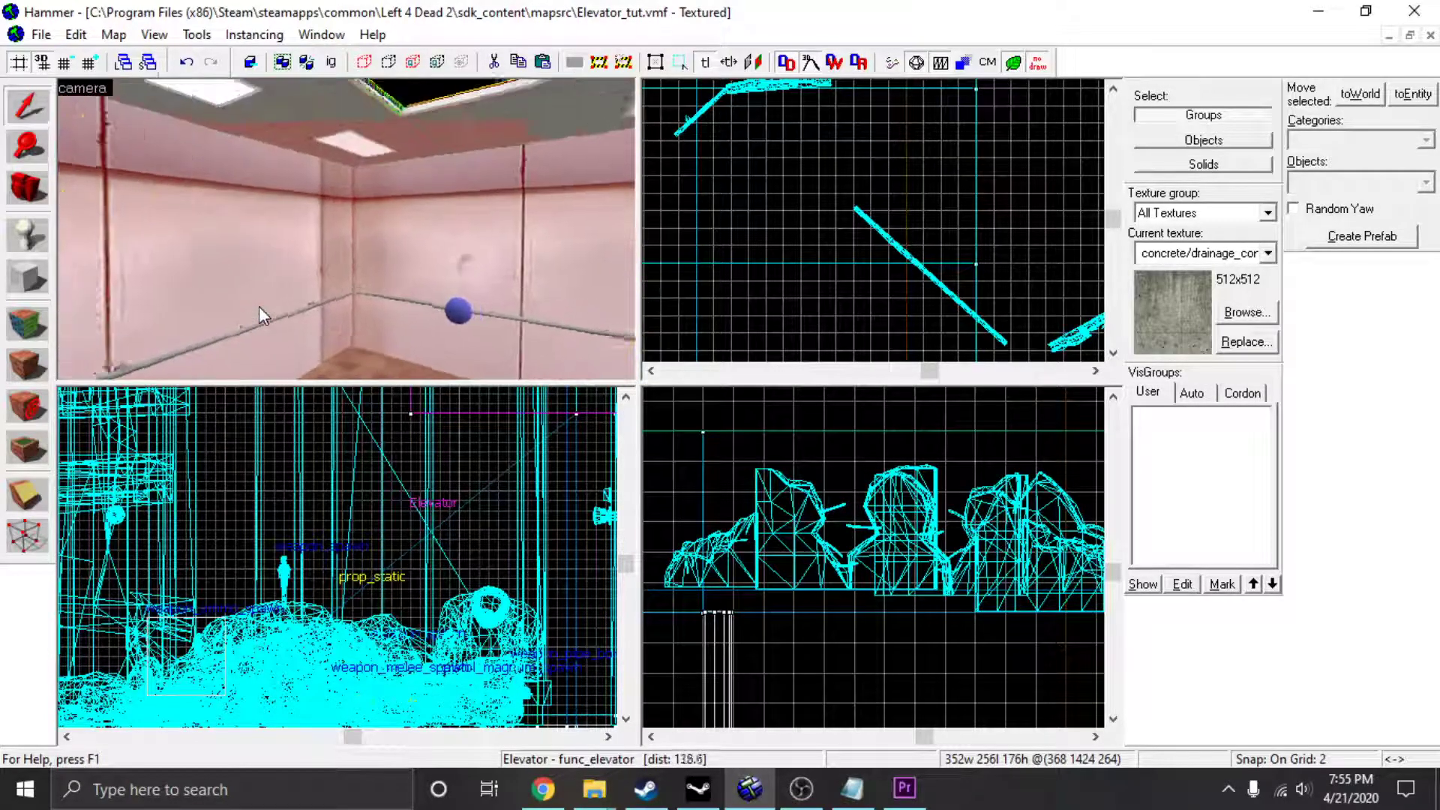
{"action": "key", "text": "w"}
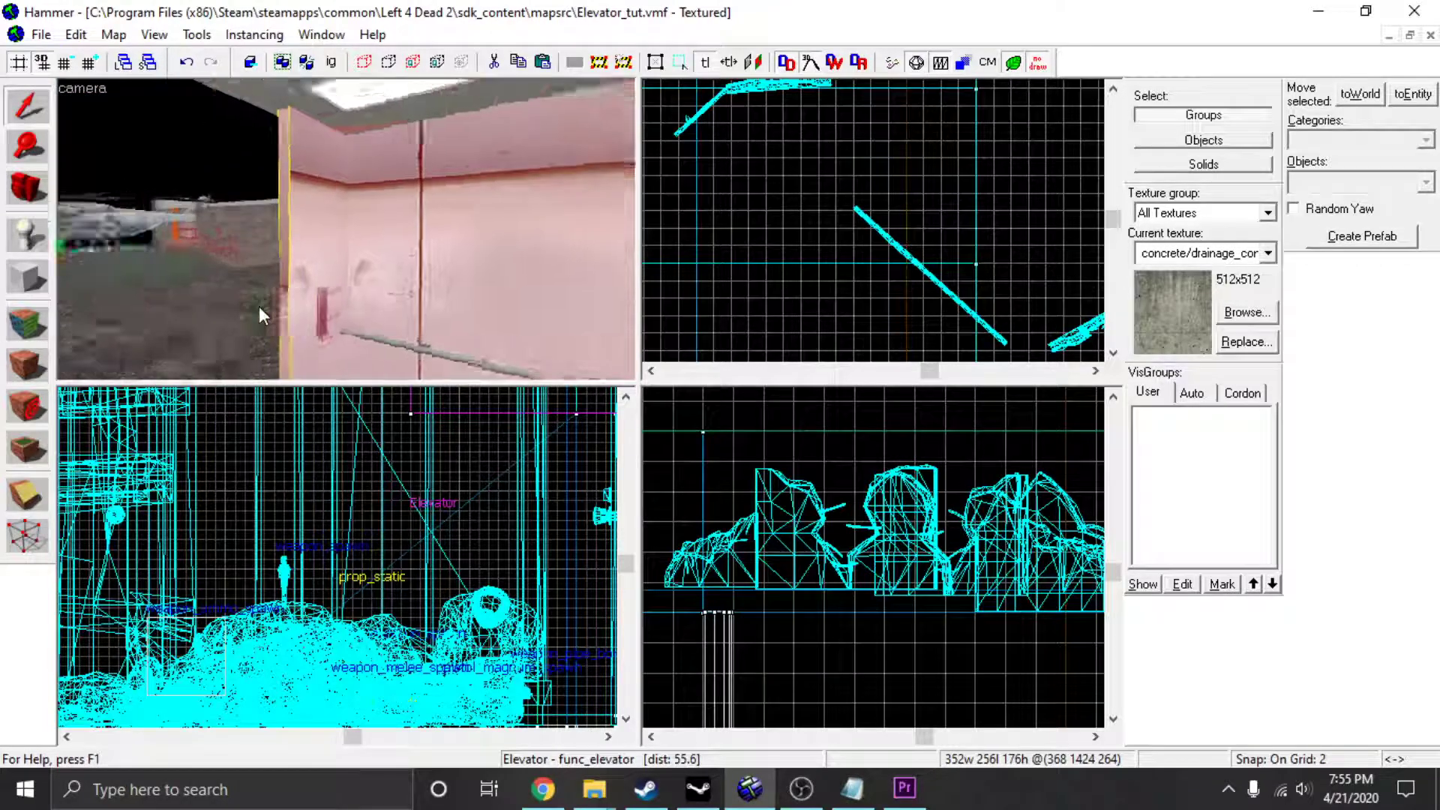
{"action": "key", "text": "w"}
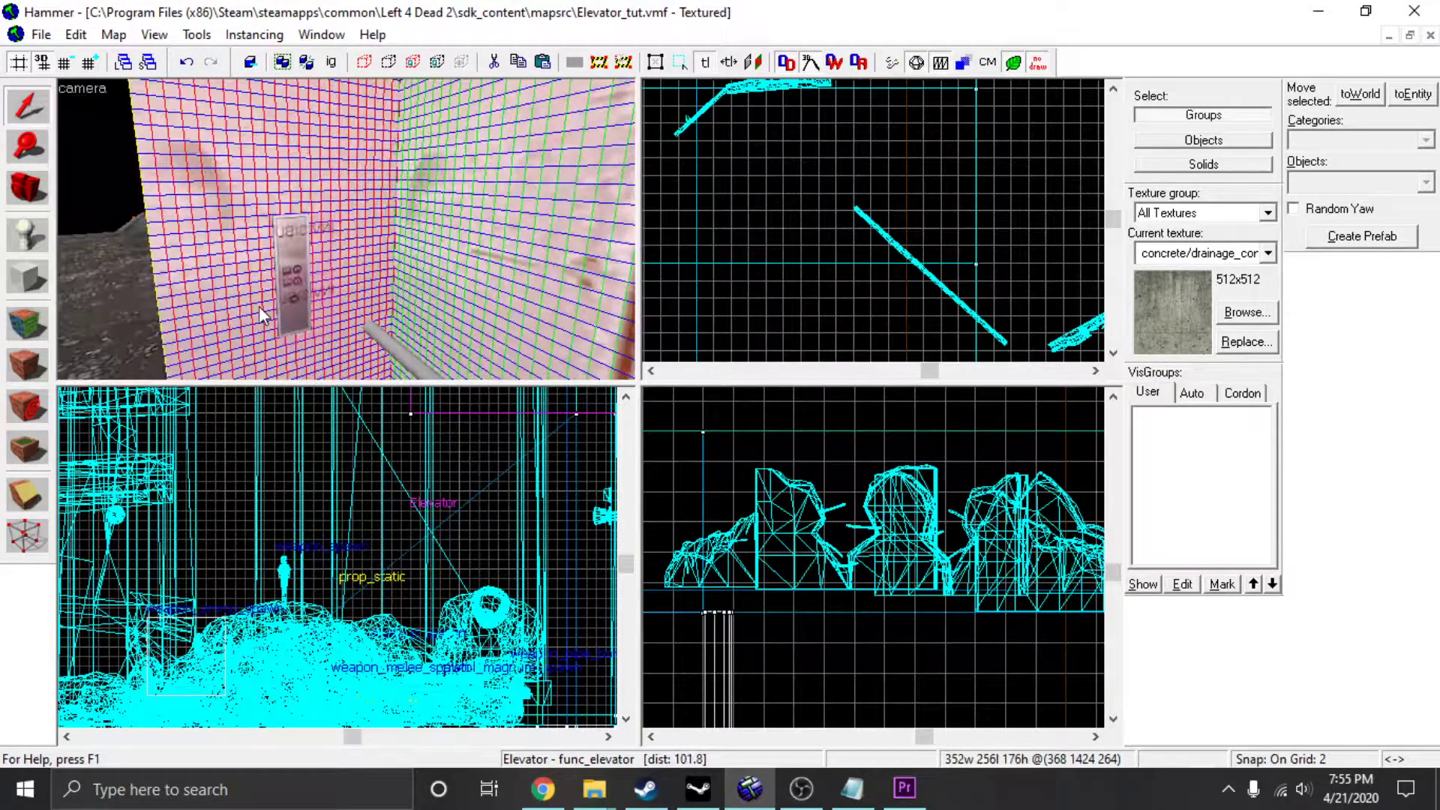
{"action": "key", "text": "w"}
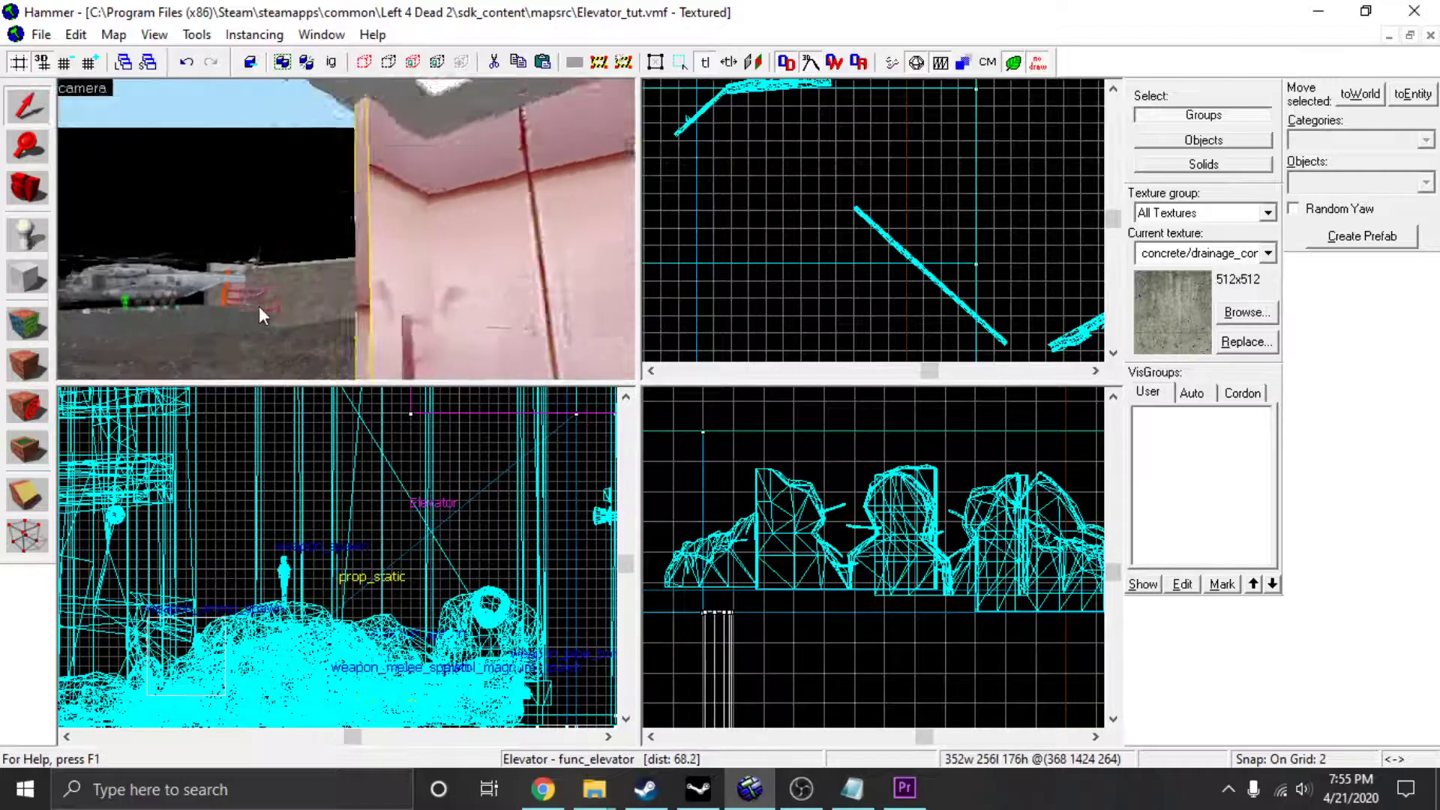
Inspect the properties of the upper invisible func_button brush standing on the ground outside the elevator.
{"action": "key", "text": "s"}
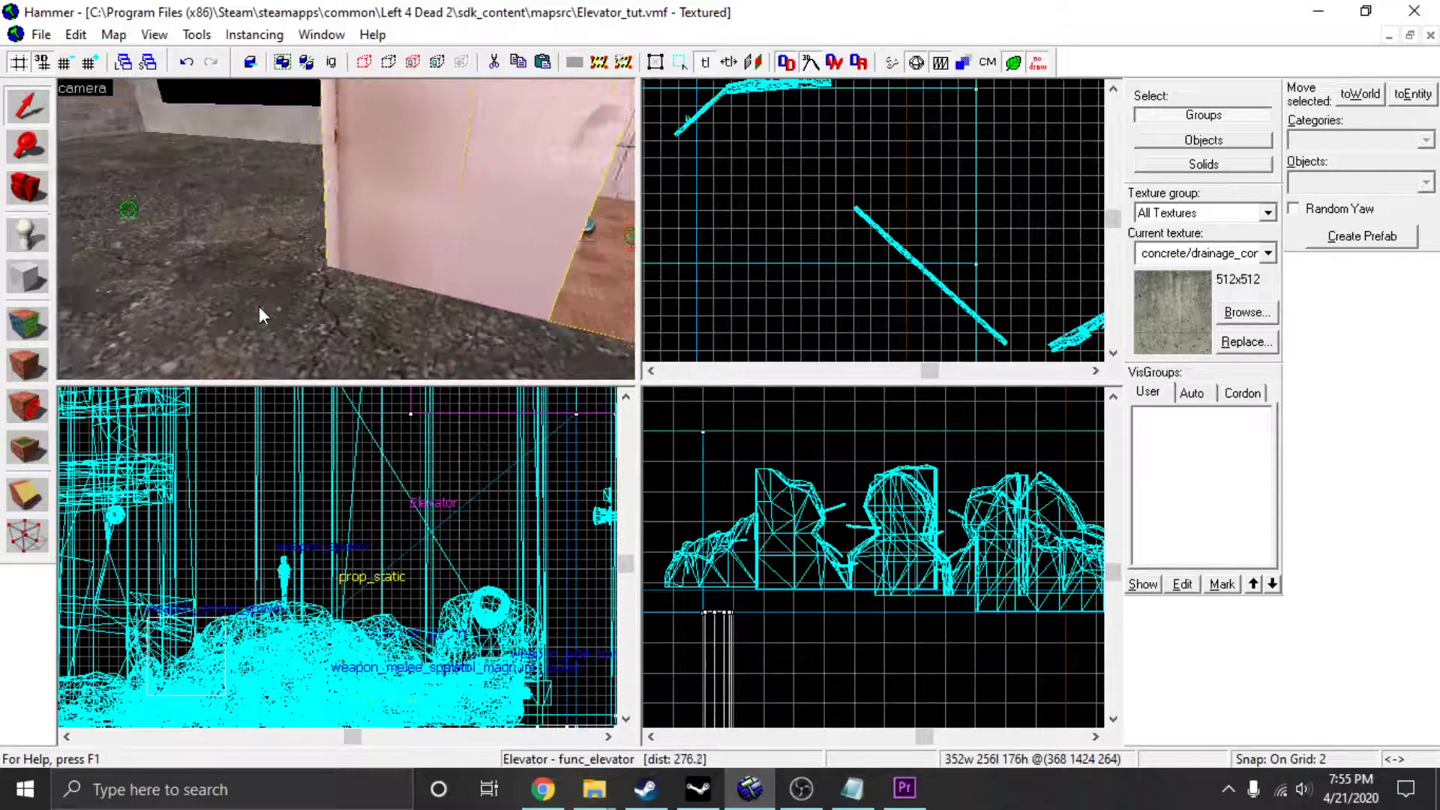
{"action": "key", "text": "w"}
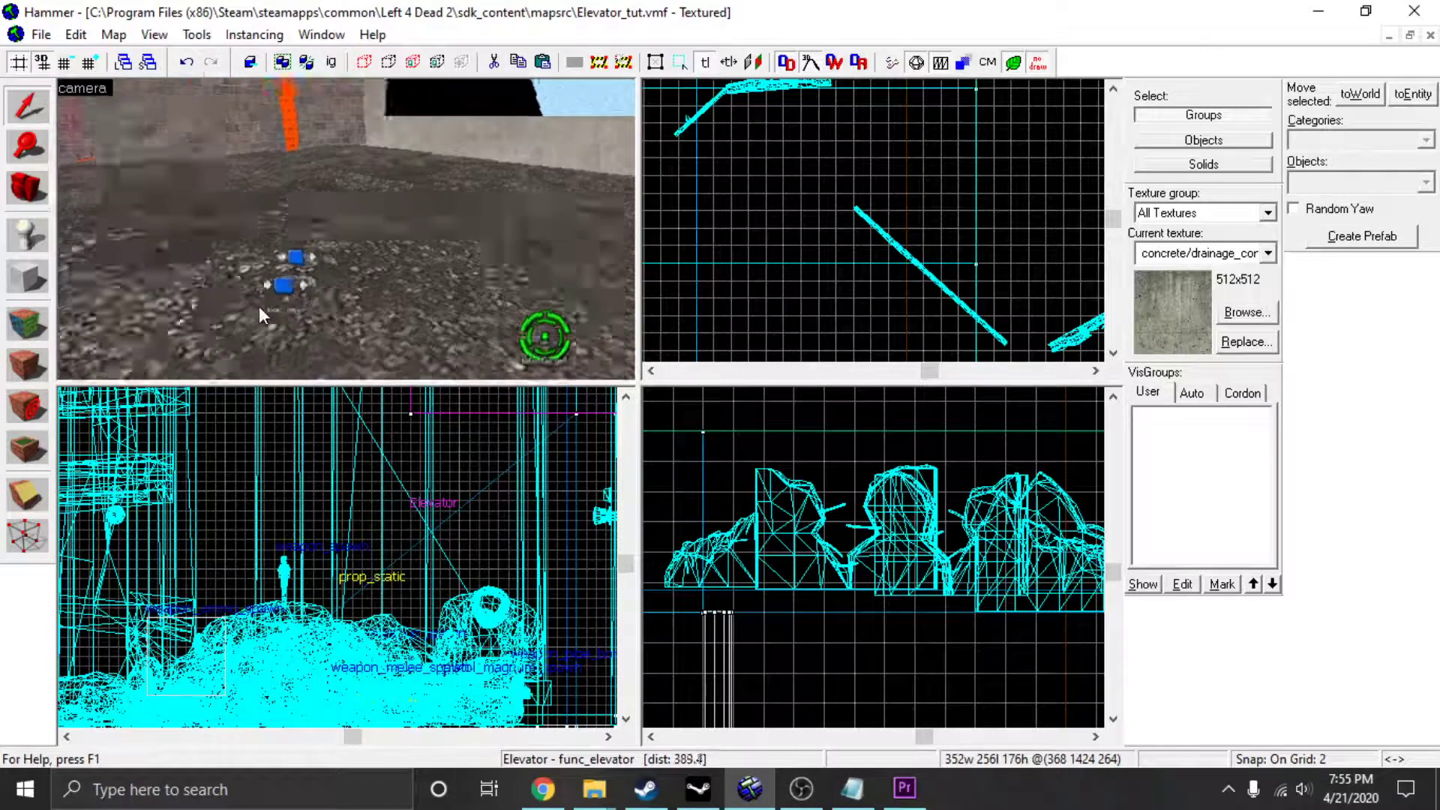
{"action": "key", "text": "w"}
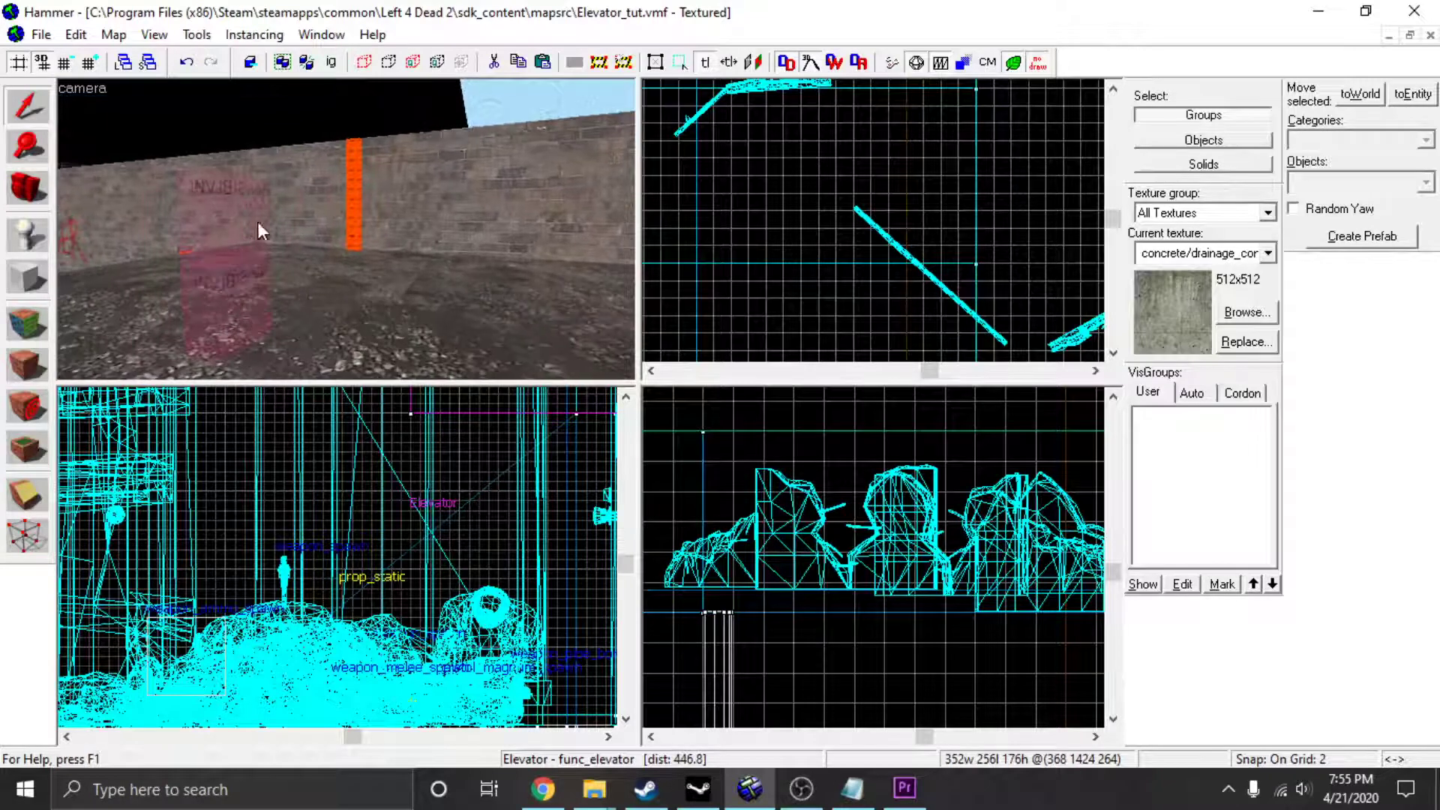
{"action": "double_click", "coordinate": [258, 210]}
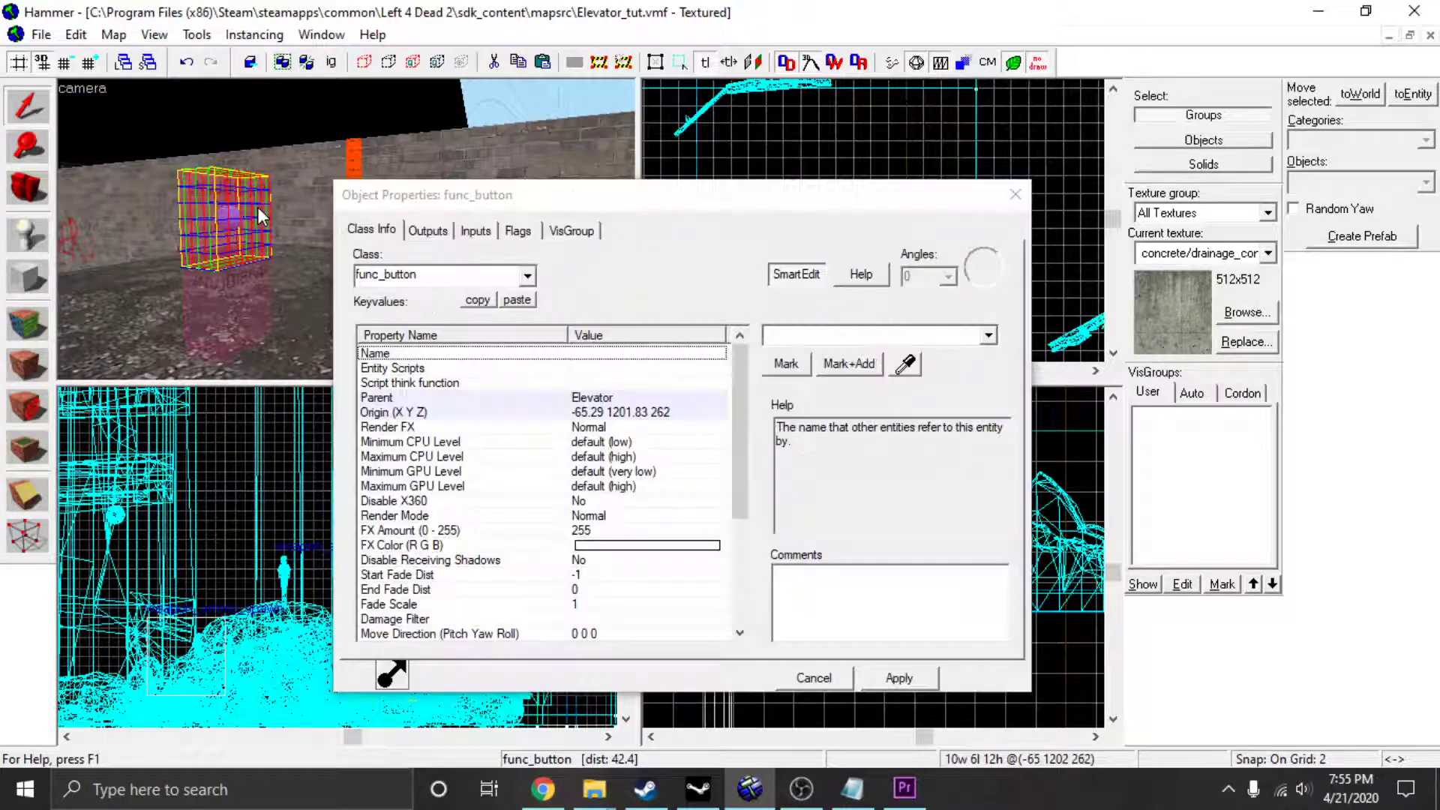
{"action": "left_click", "coordinate": [1015, 194]}
Inspect the properties of the elevator_down_relay logic_relay on the ground near the button brushes.
{"action": "key", "text": "z"}
{"action": "key", "text": "s"}
{"action": "key", "text": "w"}
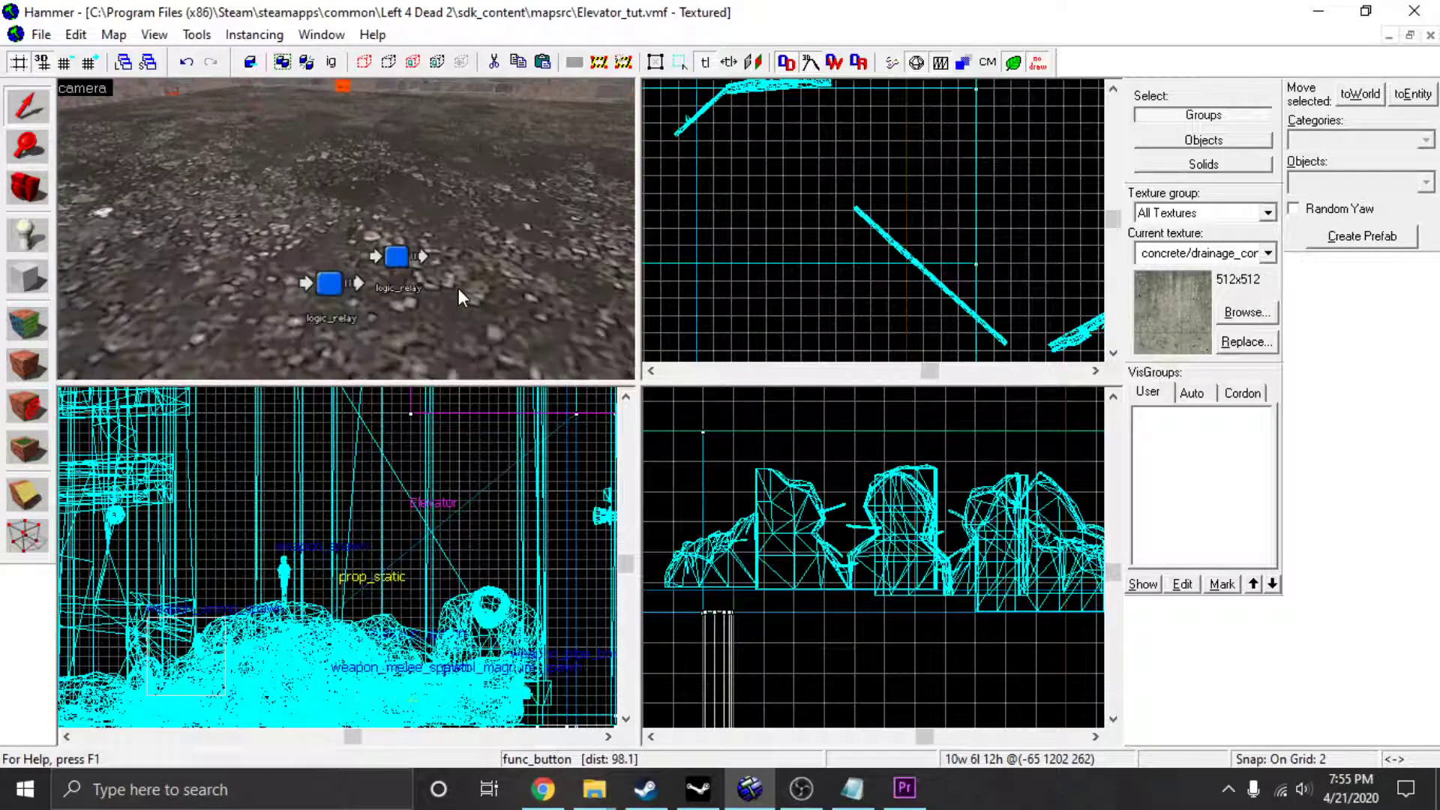
{"action": "key", "text": "z"}
{"action": "double_click", "coordinate": [368, 283]}
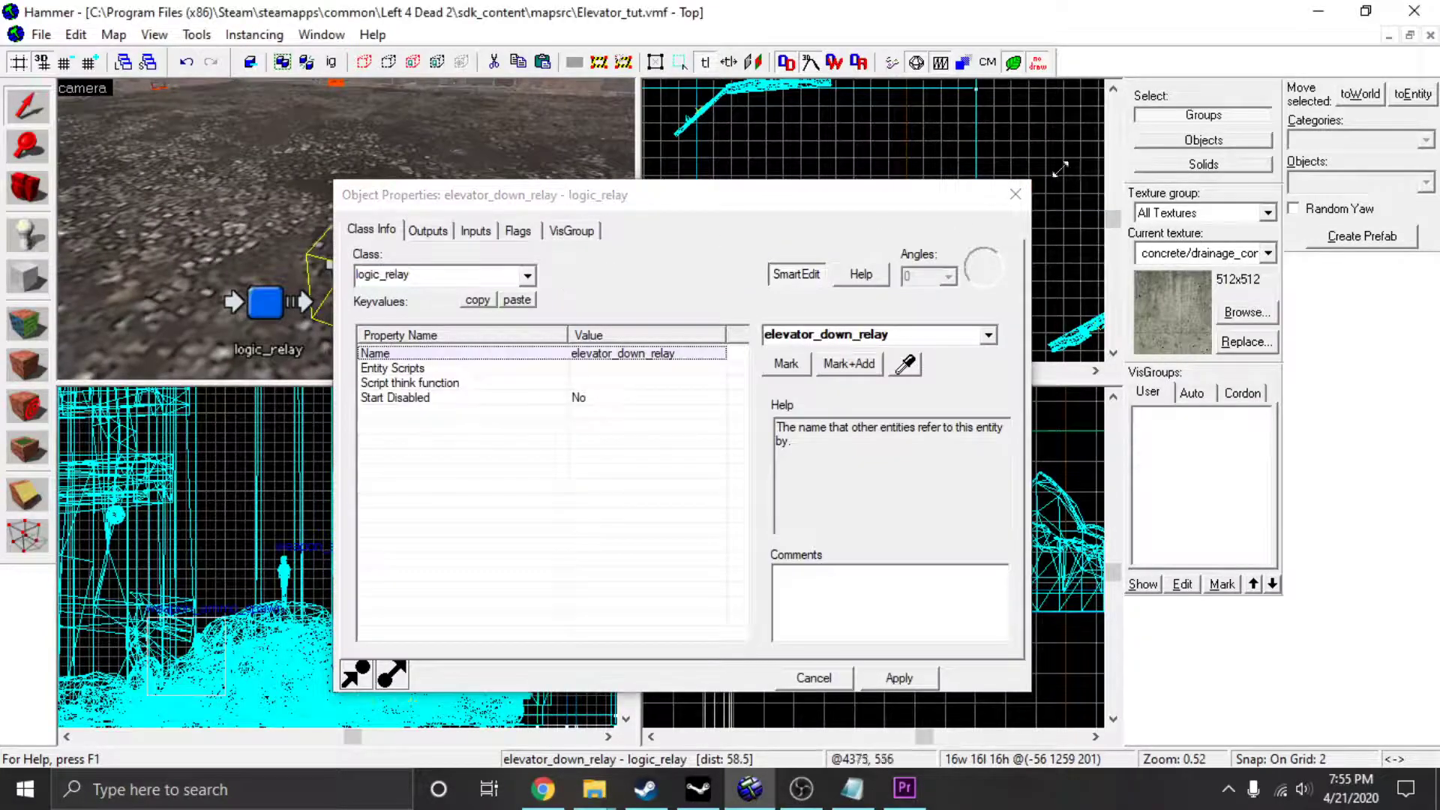
{"action": "left_click", "coordinate": [1015, 194]}
Inspect the properties of the info_elevator_floor entity beside the logic relays outside the elevator.
{"action": "key", "text": "s"}
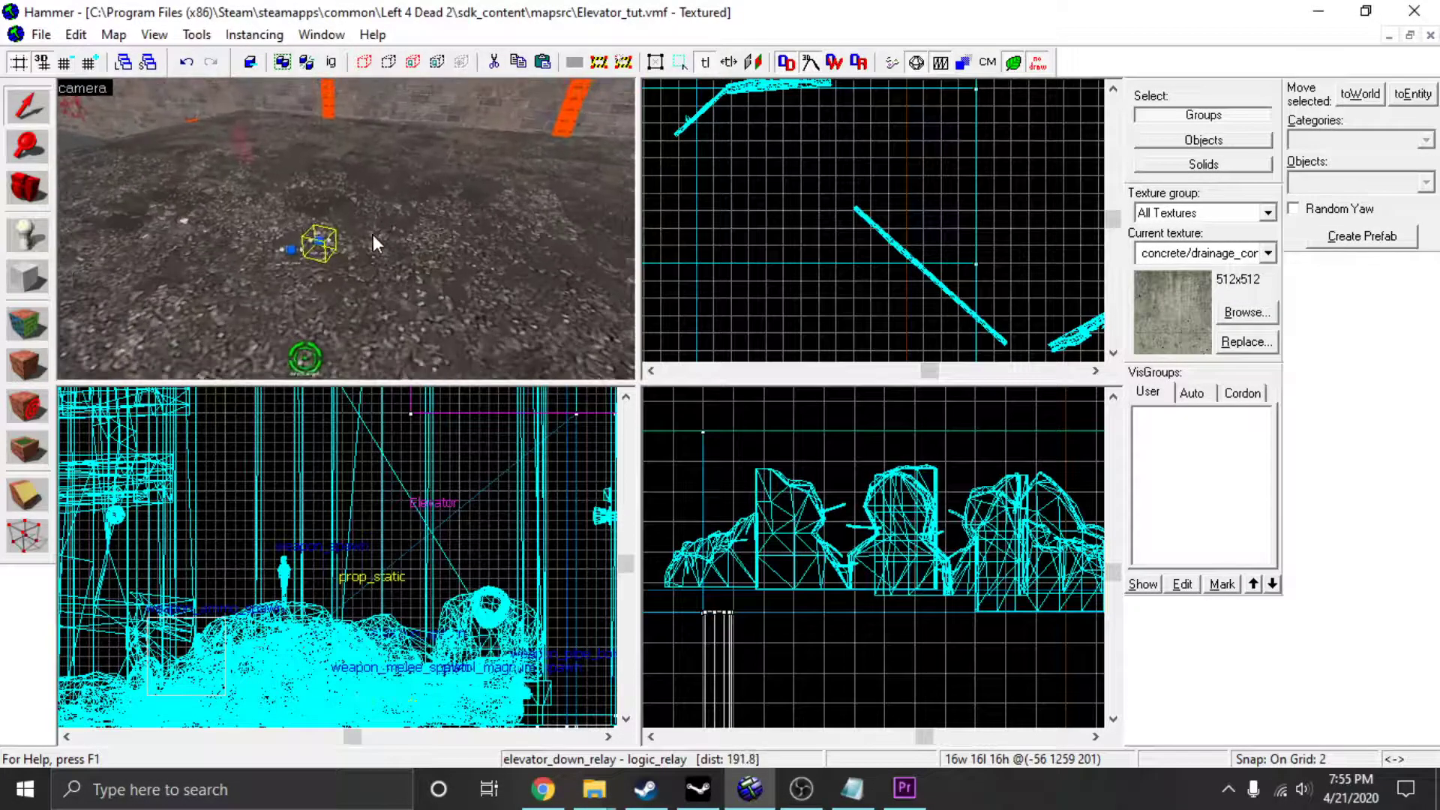
{"action": "key", "text": "w"}
{"action": "key", "text": "a"}
{"action": "double_click", "coordinate": [366, 214]}
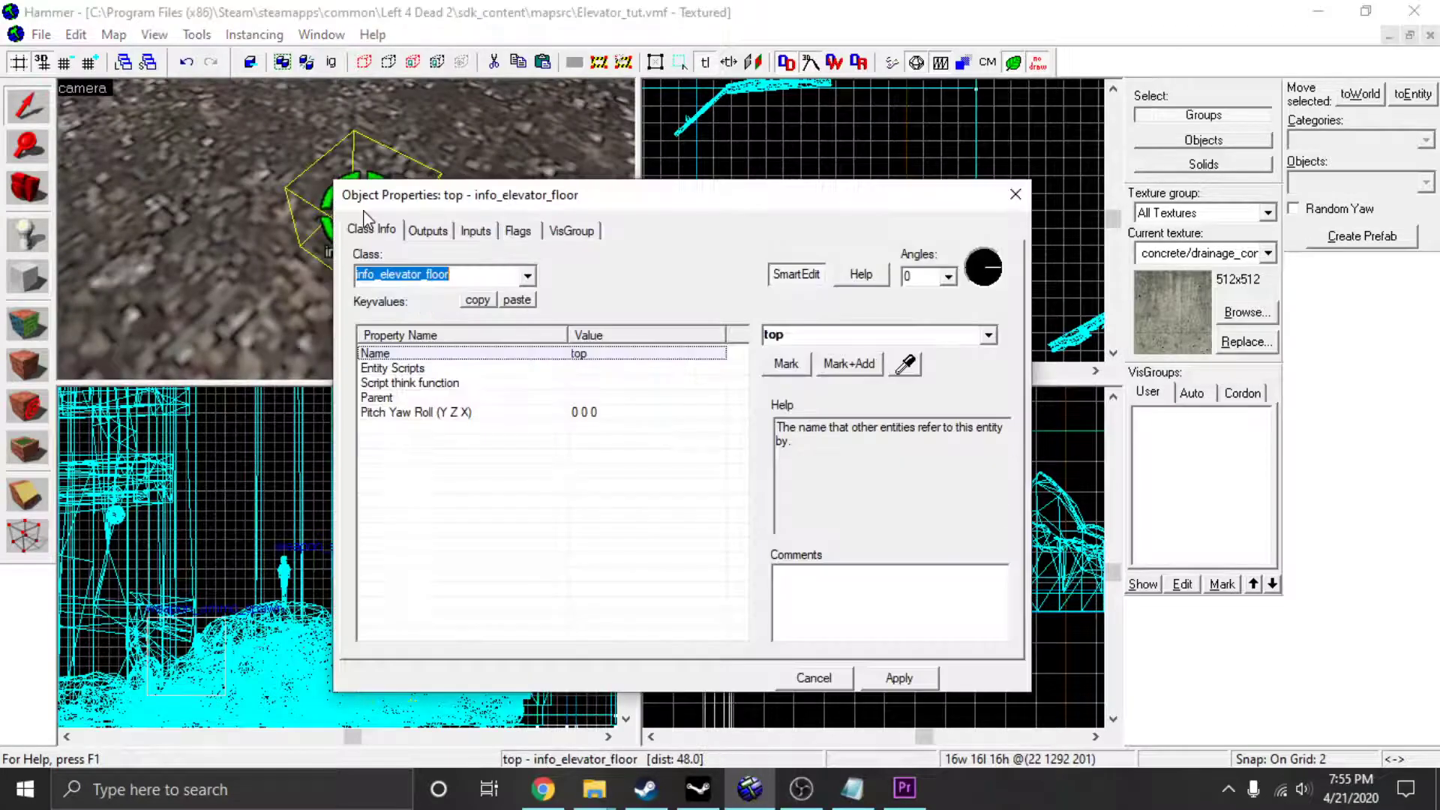
{"action": "left_click", "coordinate": [1015, 194]}
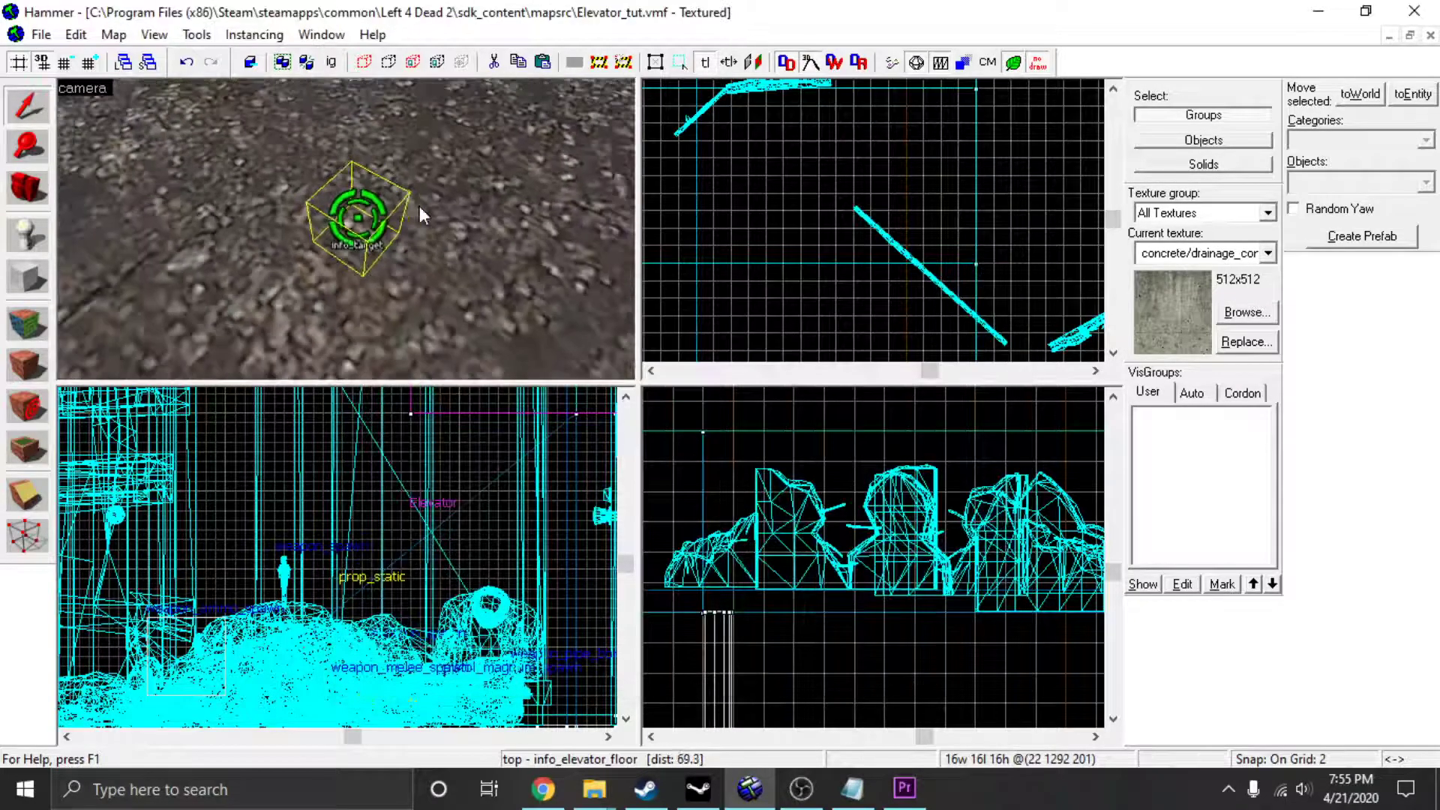
Examine the placement of the floor marker, the two logic relays and the invisible button brushes outside the elevator.
{"action": "key", "text": "s"}
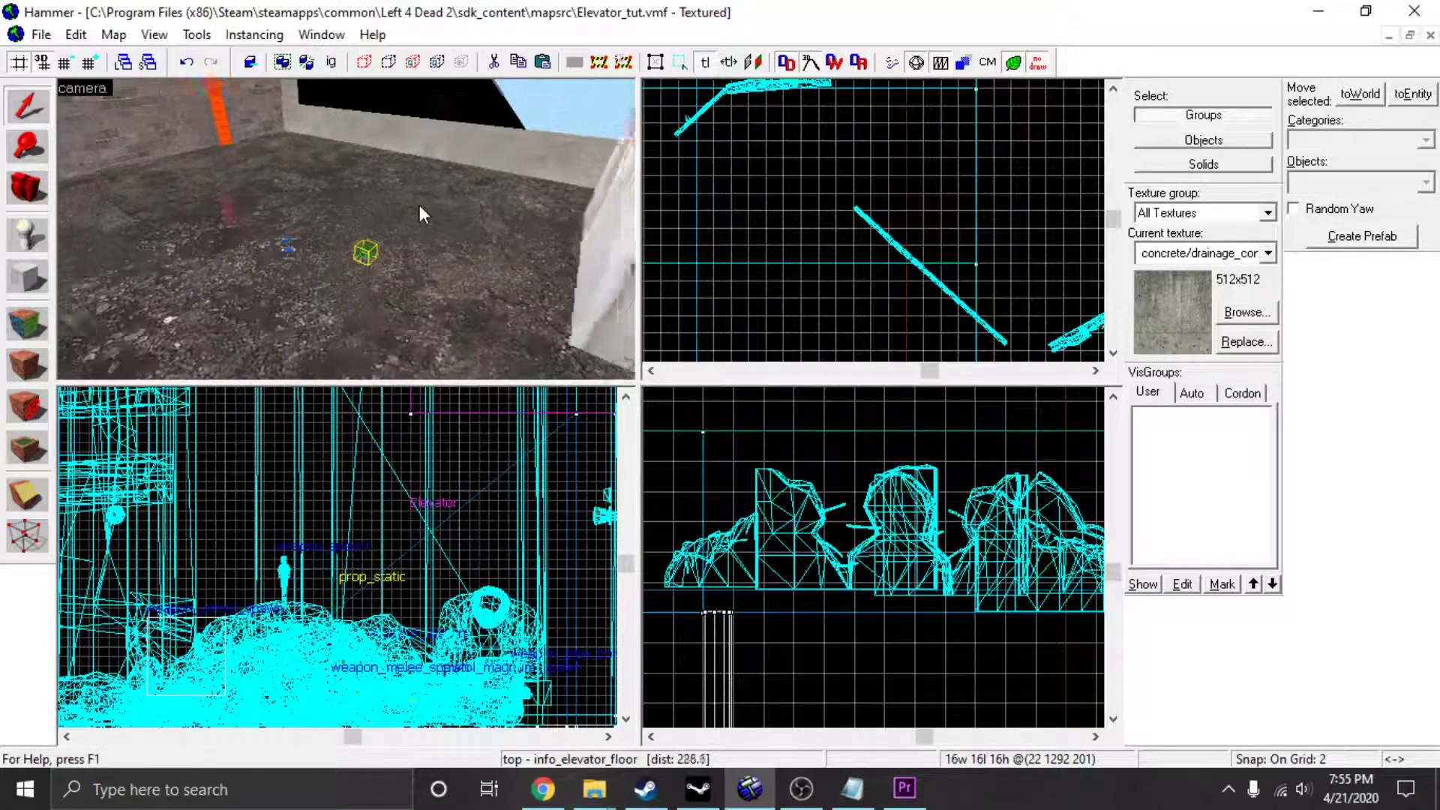
{"action": "key", "text": "w"}
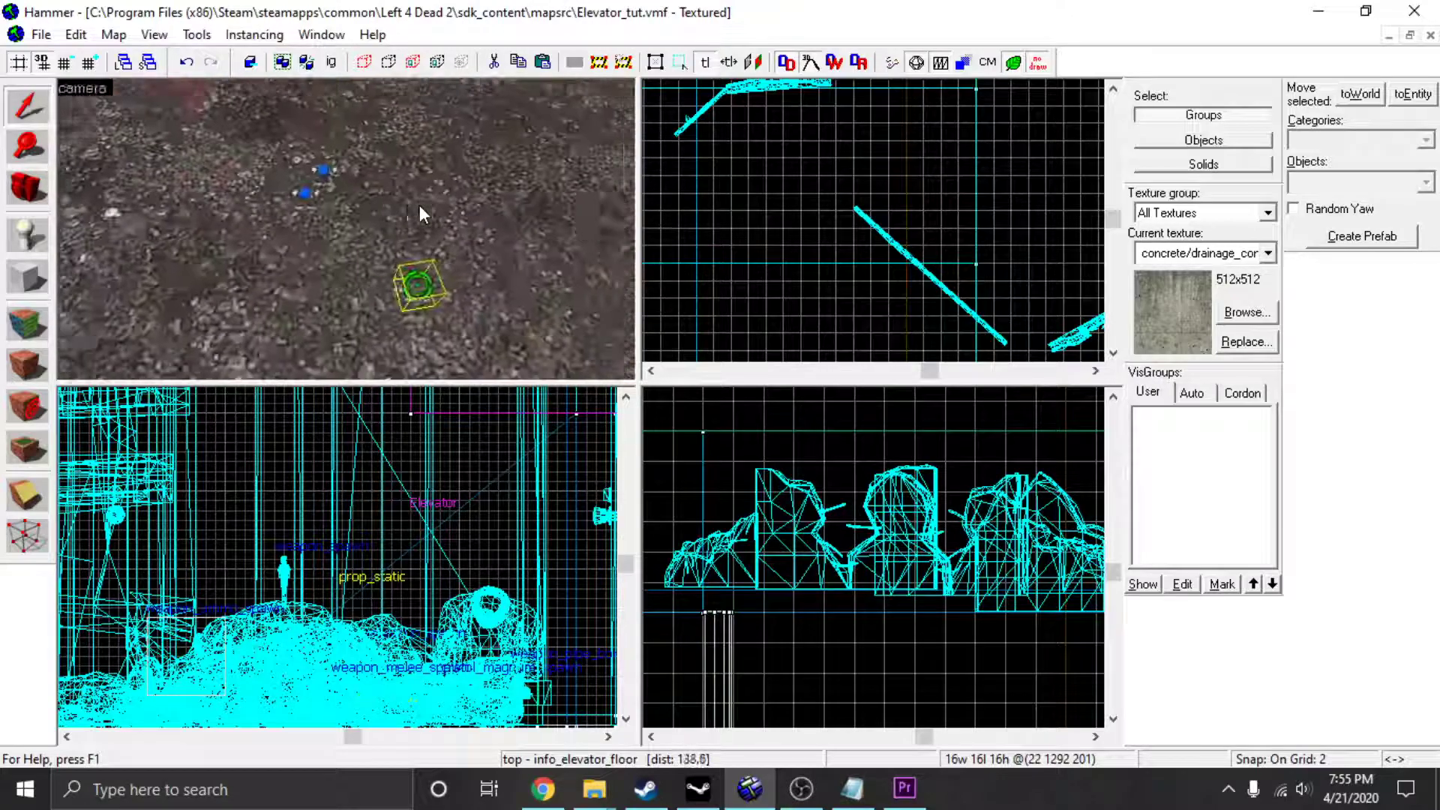
{"action": "key", "text": "s"}
{"action": "key", "text": "w"}
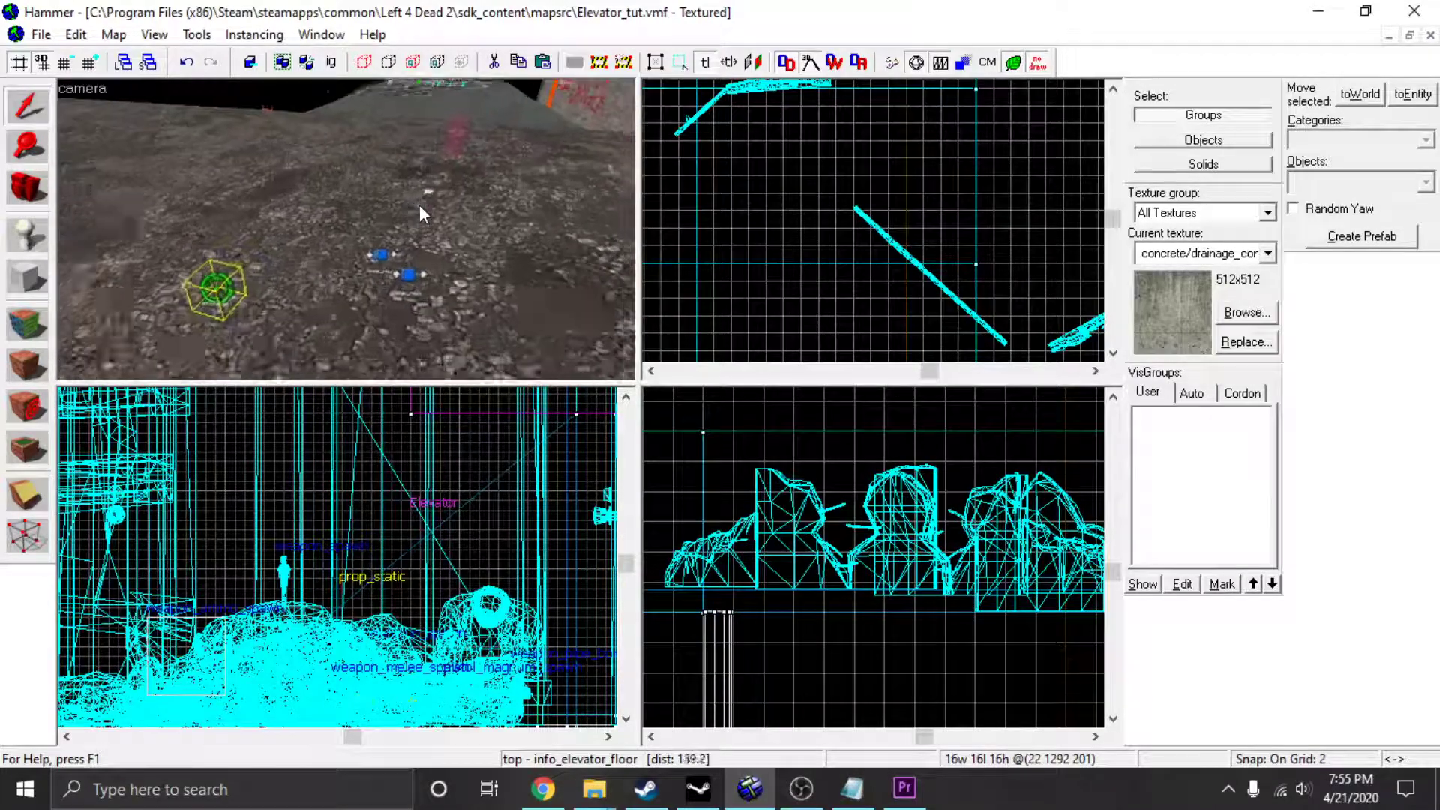
{"action": "key", "text": "w"}
{"action": "key", "text": "d"}
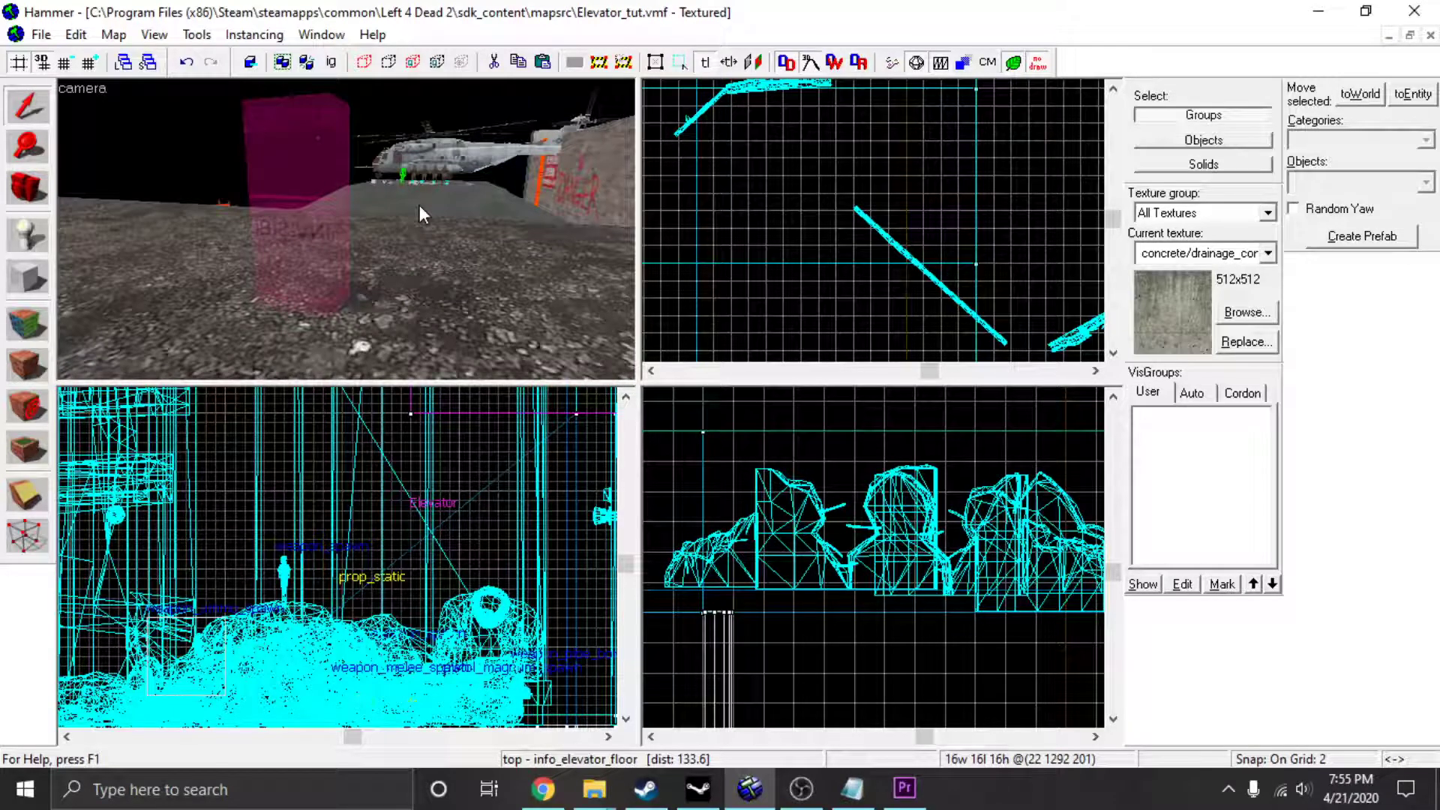
{"action": "key", "text": "s"}
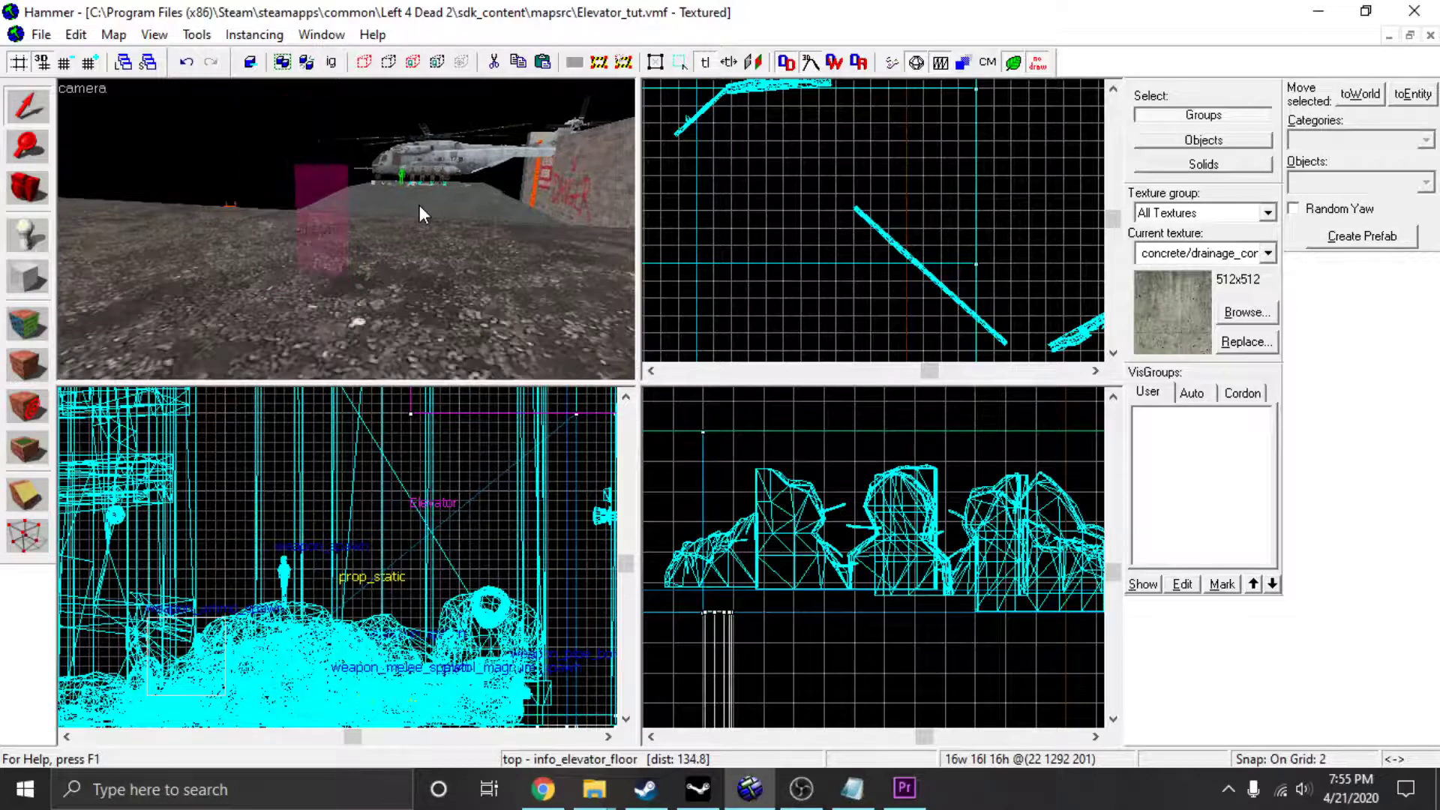
{"action": "key", "text": "d"}
{"action": "key", "text": "w"}
{"action": "key", "text": "a"}
{"action": "key", "text": "s"}
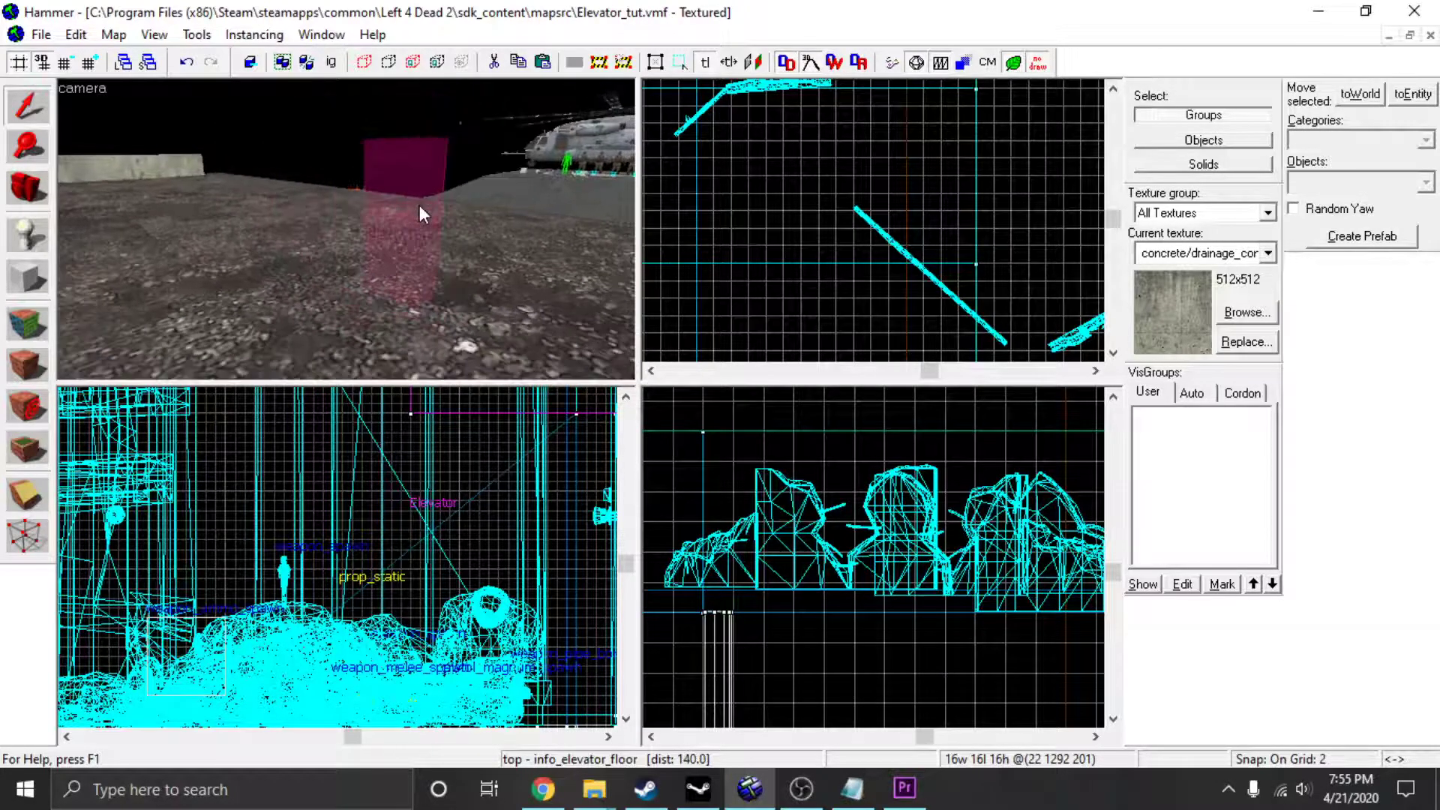
{"action": "key", "text": "w"}
{"action": "key", "text": "s"}
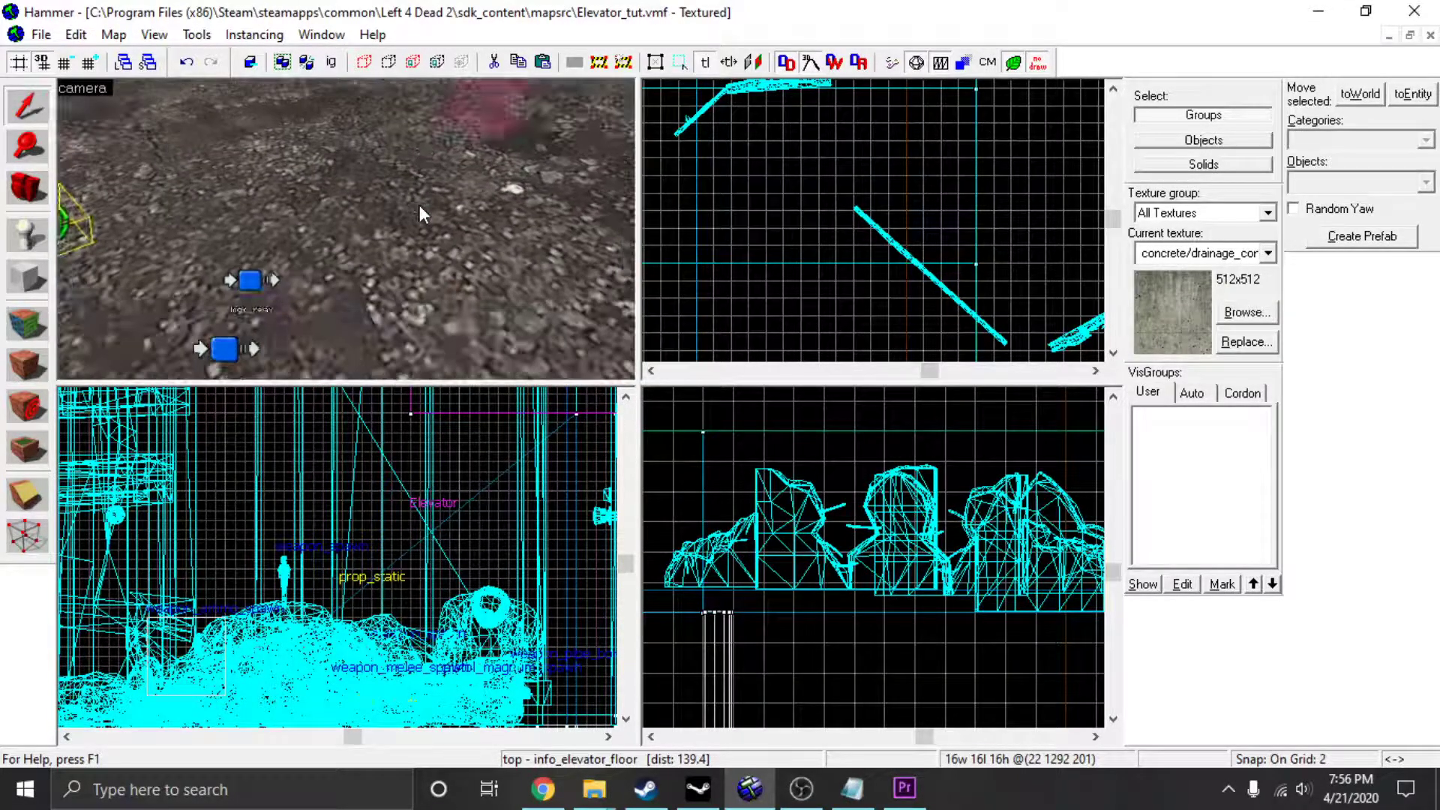
{"action": "key", "text": "a"}
{"action": "key", "text": "d"}
{"action": "key", "text": "w"}
{"action": "key", "text": "s"}
{"action": "key", "text": "d"}
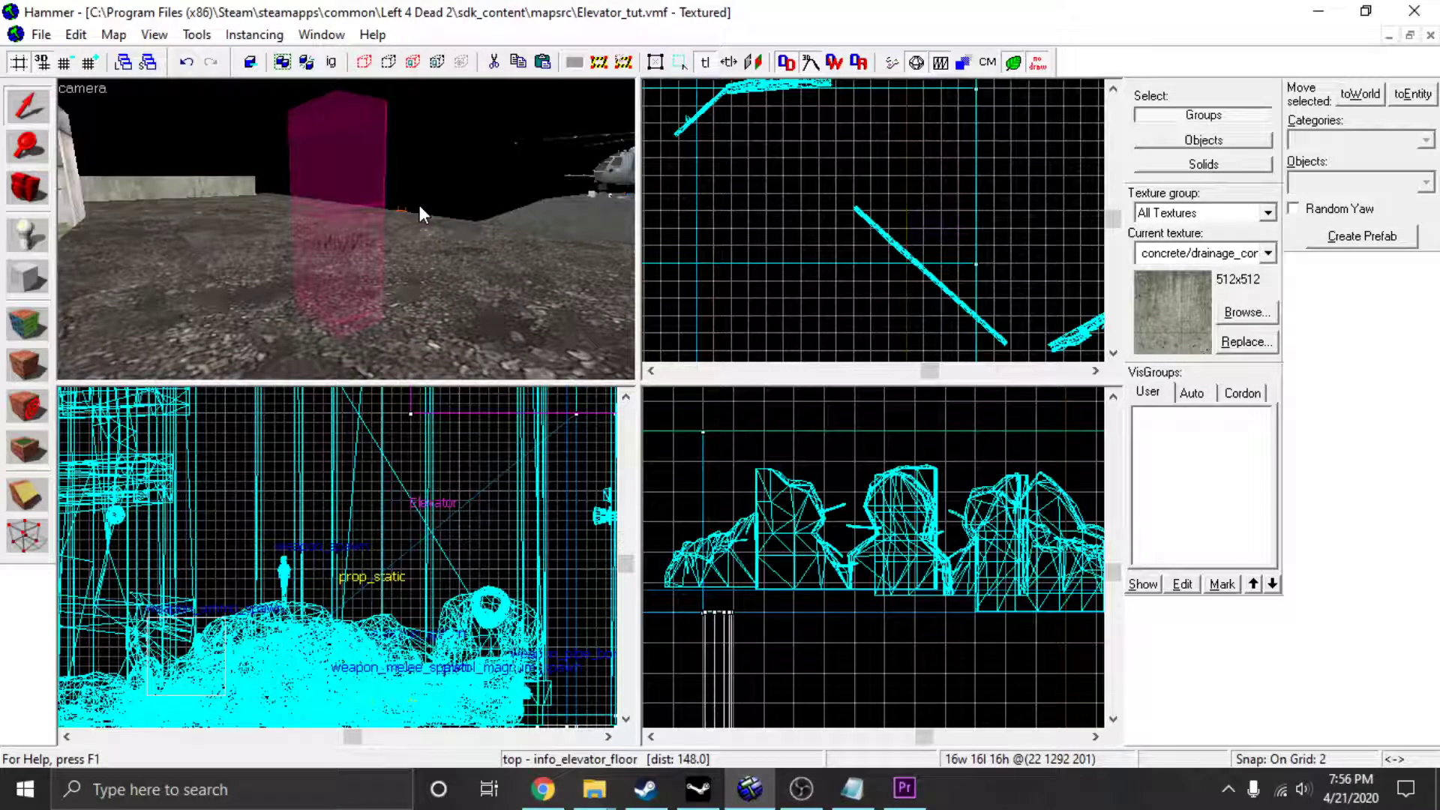
{"action": "key", "text": "w"}
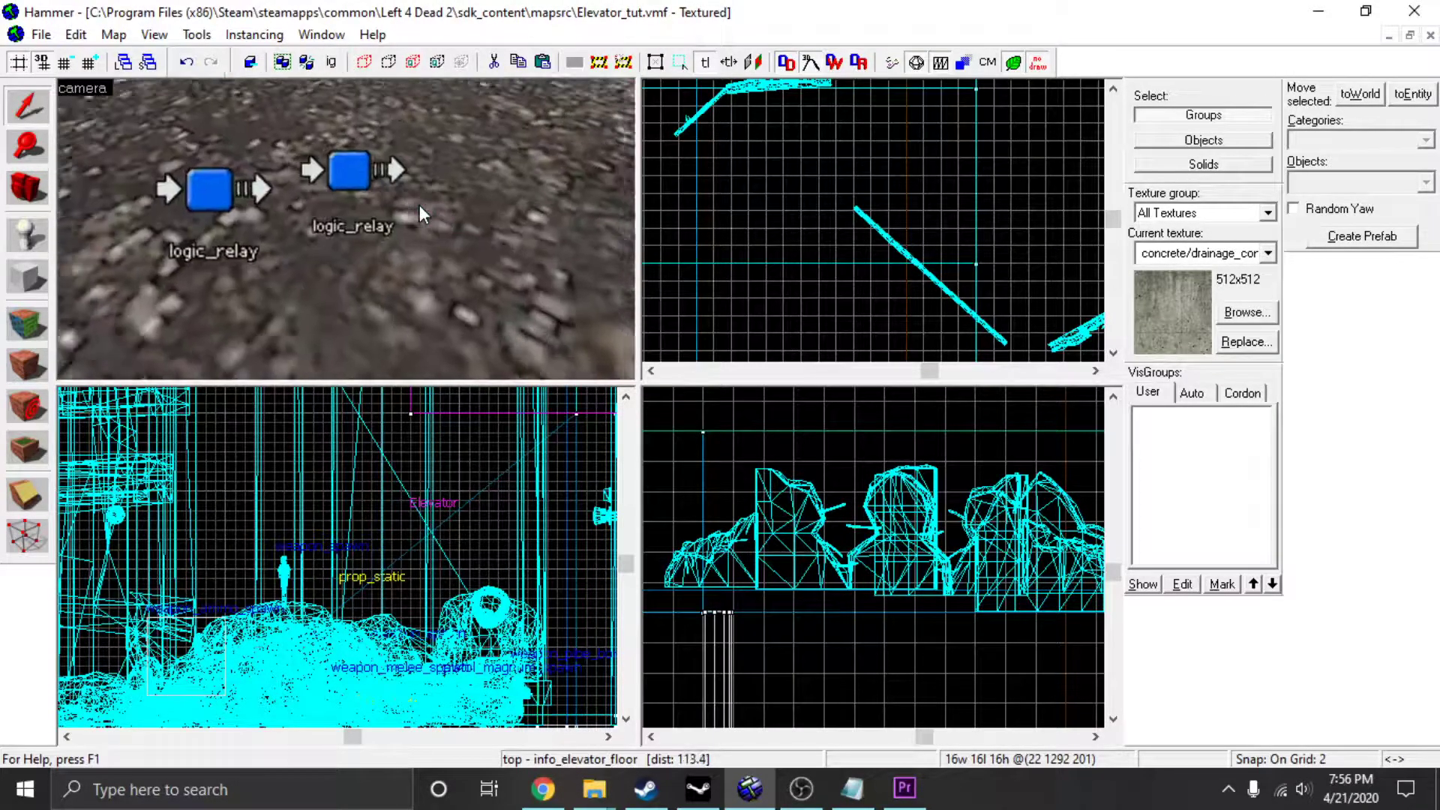
Inspect the class info of the elevator car's func_elevator entity.
{"action": "key", "text": "a"}
{"action": "key", "text": "s"}
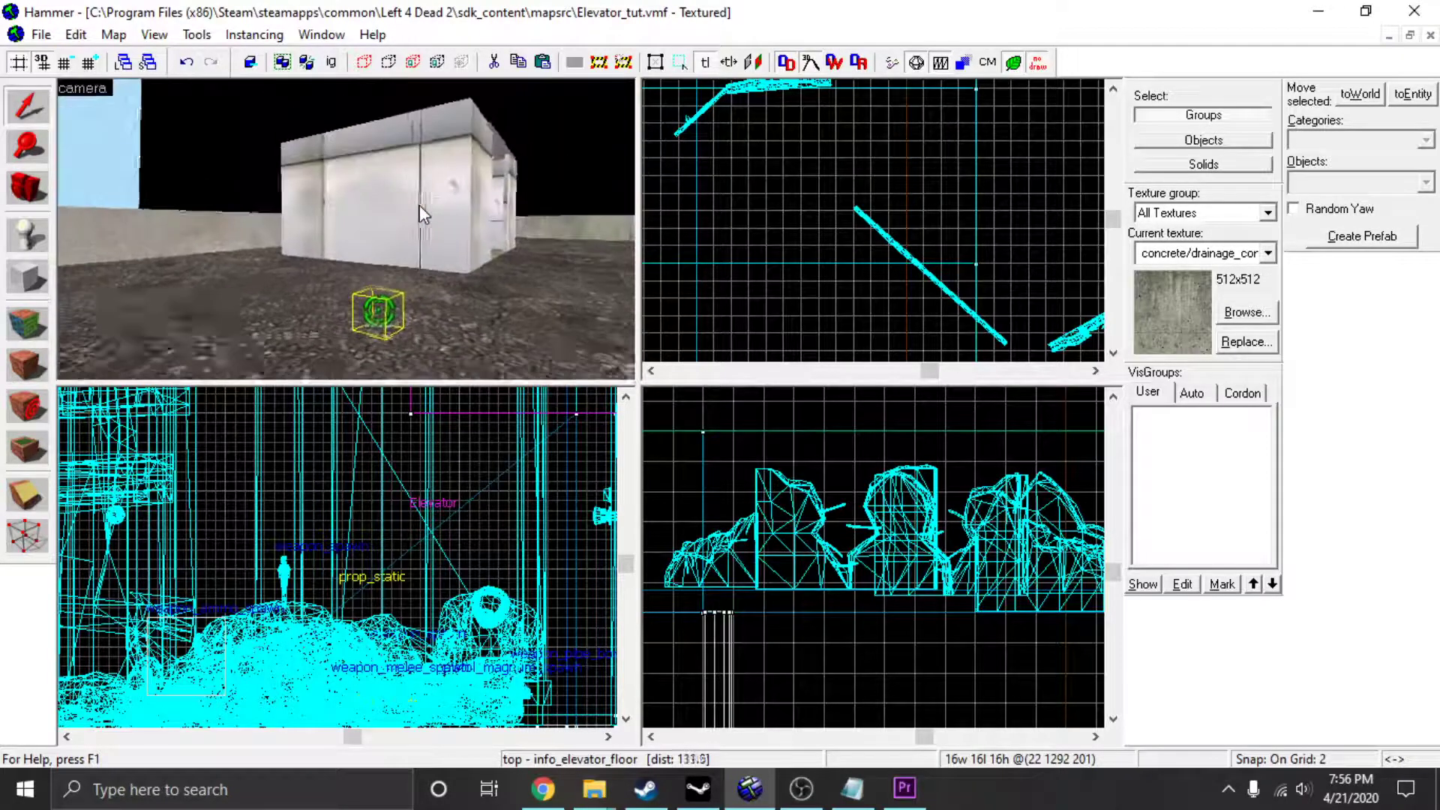
{"action": "key", "text": "w"}
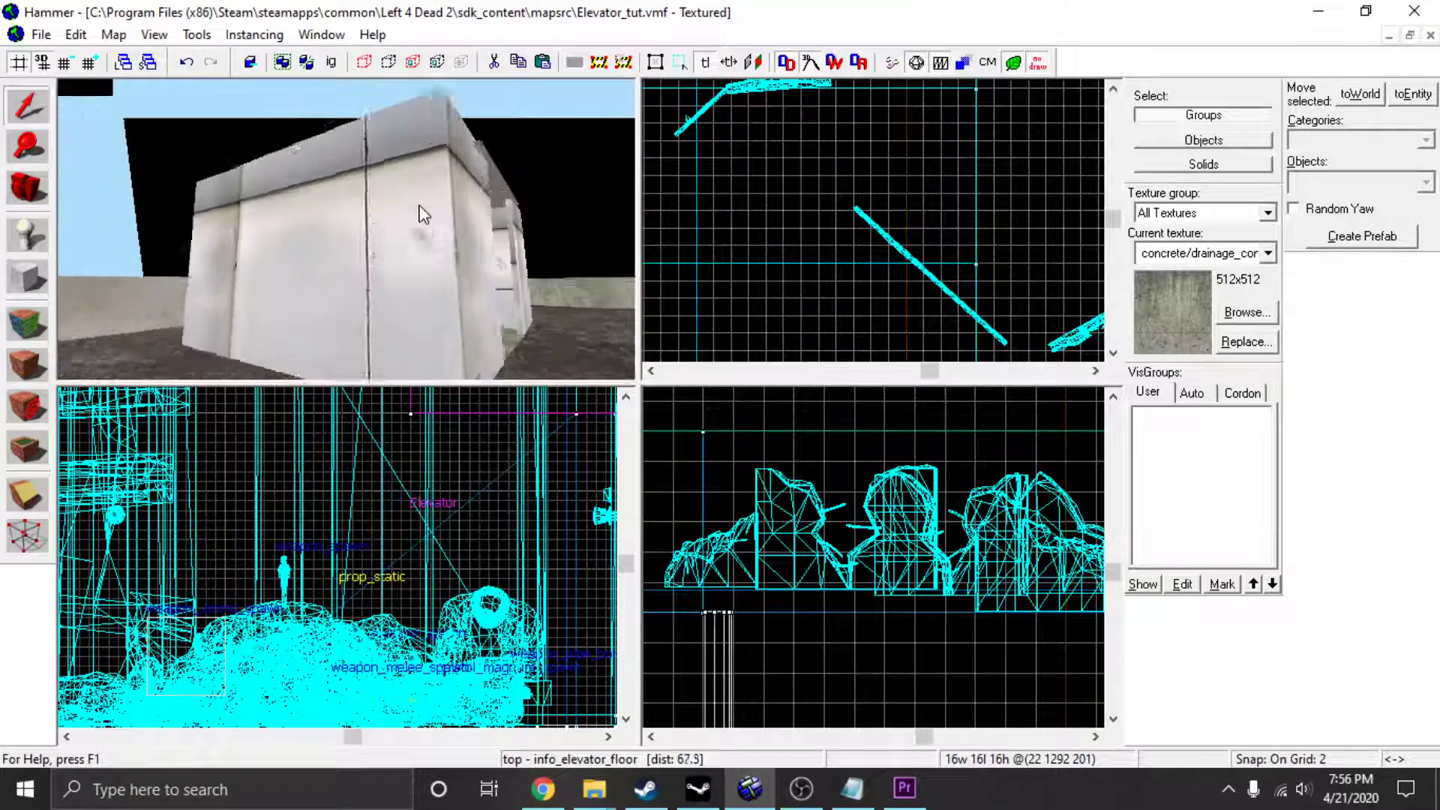
{"action": "key", "text": "w"}
{"action": "key", "text": "s"}
{"action": "double_click", "coordinate": [420, 215]}
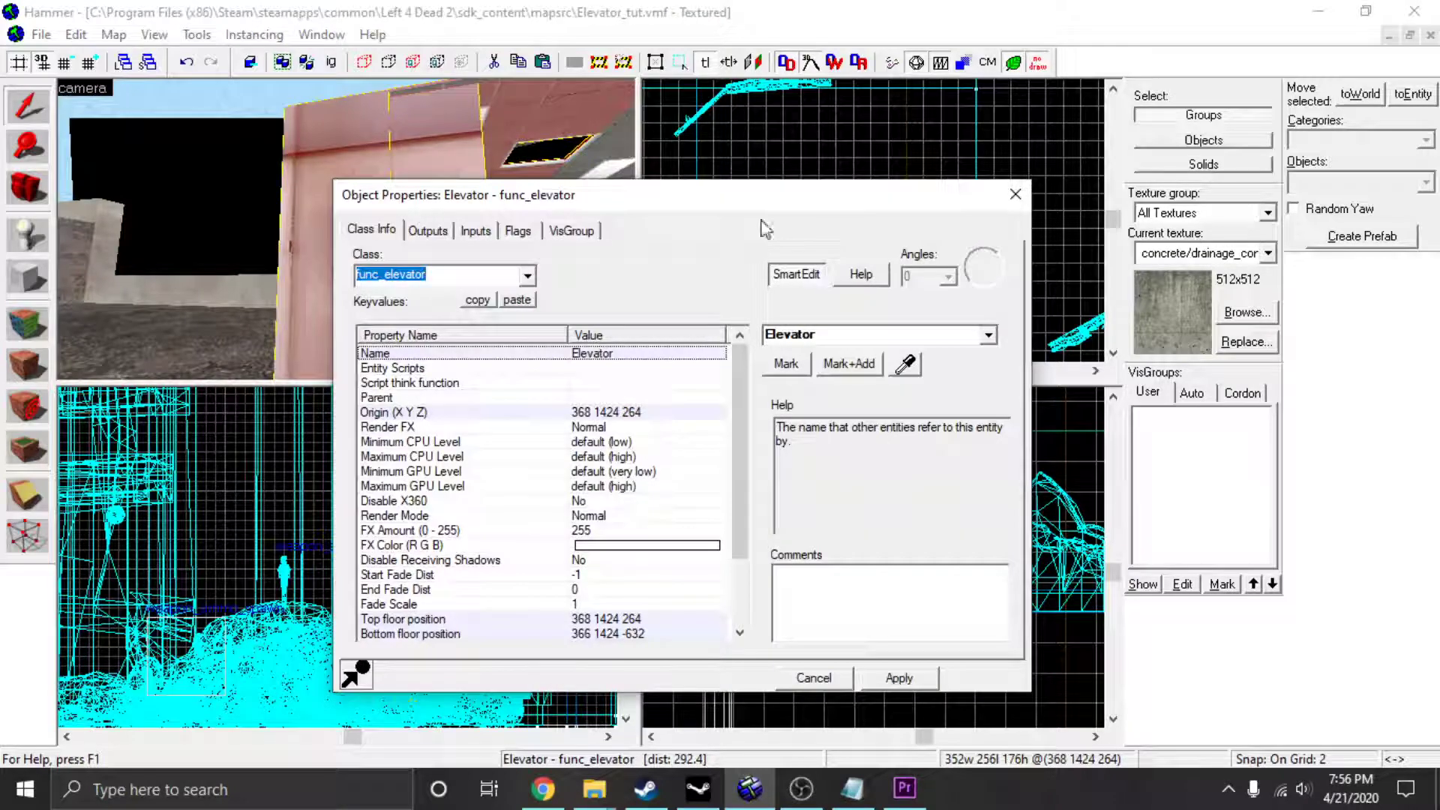
{"action": "left_click", "coordinate": [1015, 195]}
Compare the elevator car and the entities inside it with the floor marker and relays on the ground outside.
{"action": "key", "text": "s"}
{"action": "key", "text": "d"}
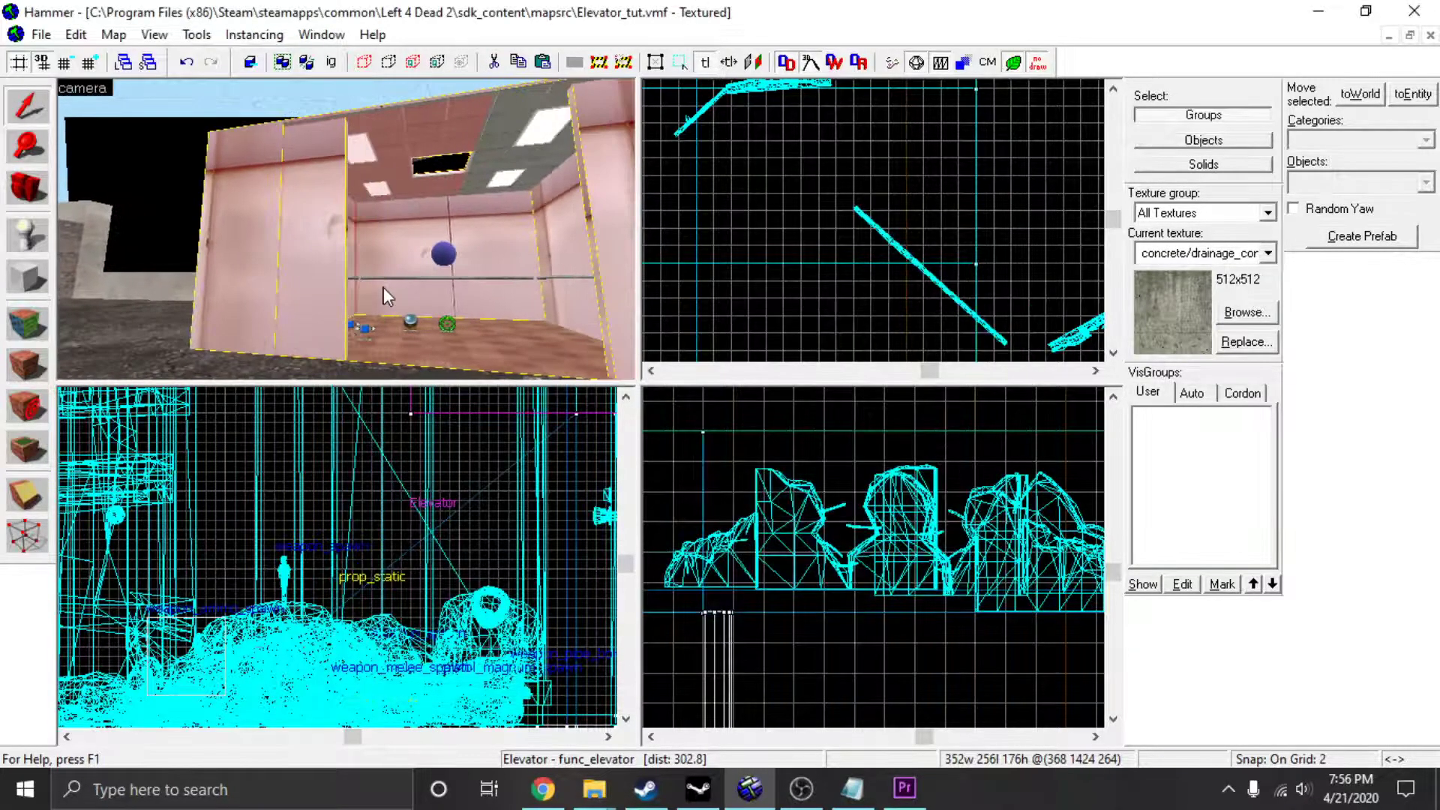
{"action": "key", "text": "a"}
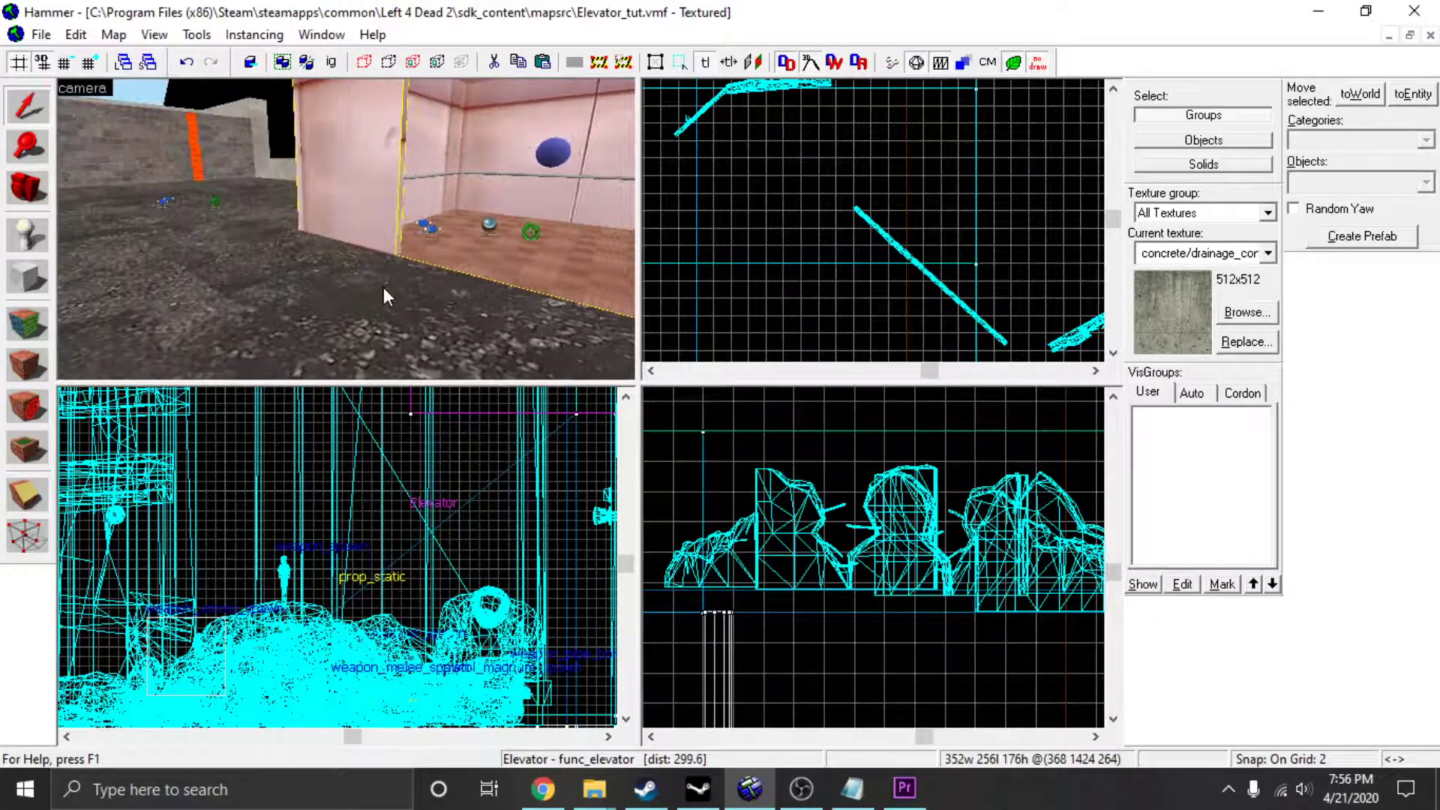
{"action": "key", "text": "a"}
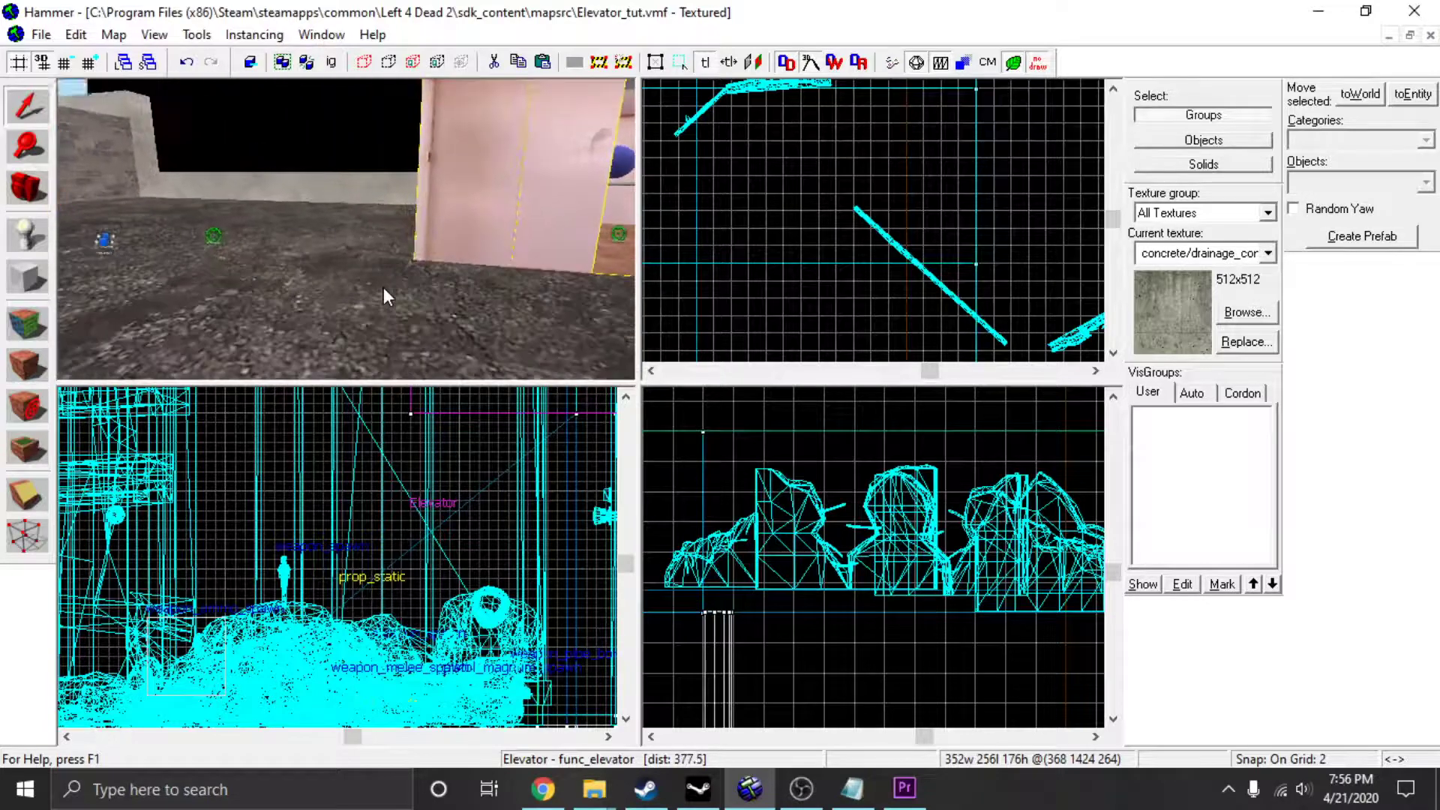
{"action": "key", "text": "d"}
{"action": "key", "text": "a"}
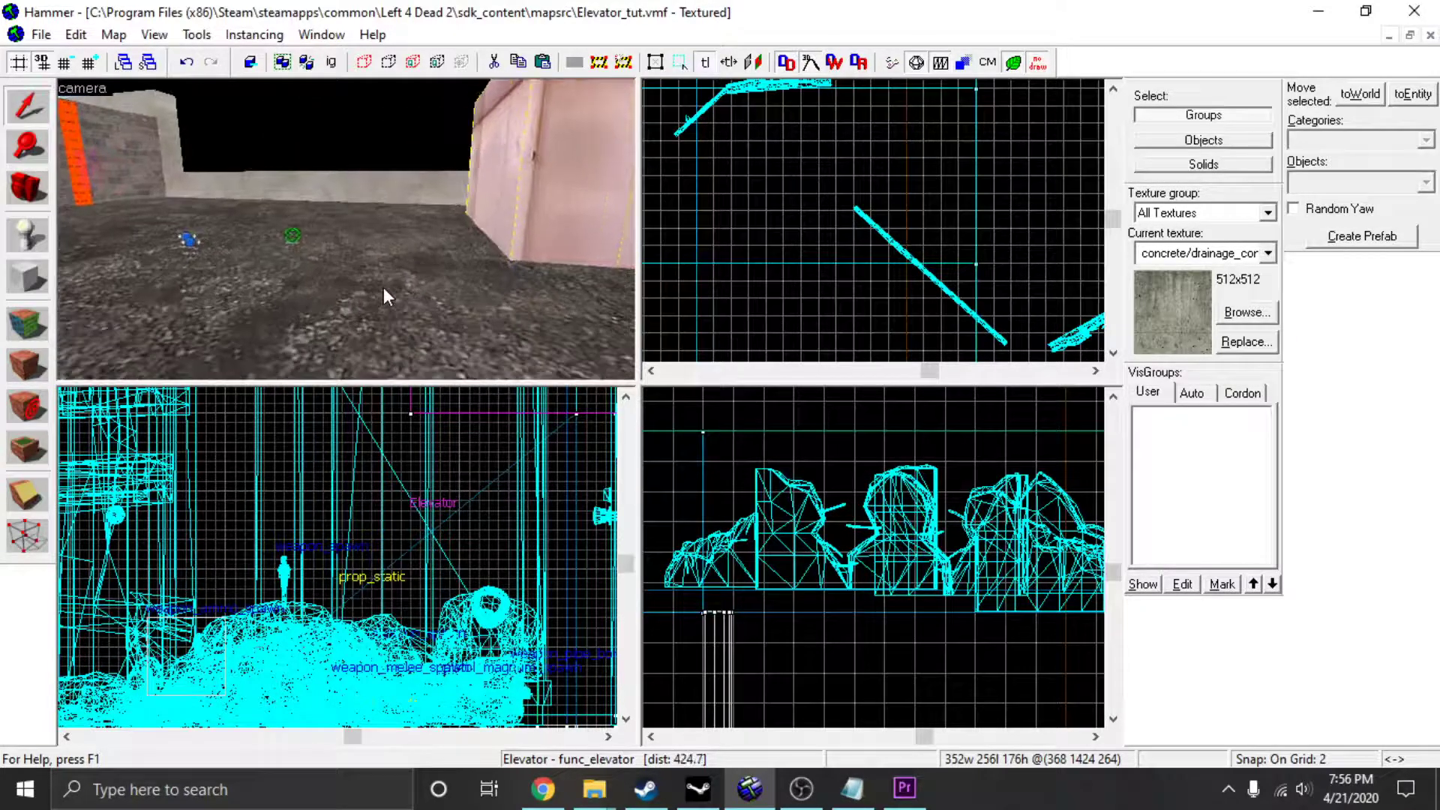
{"action": "key", "text": "w"}
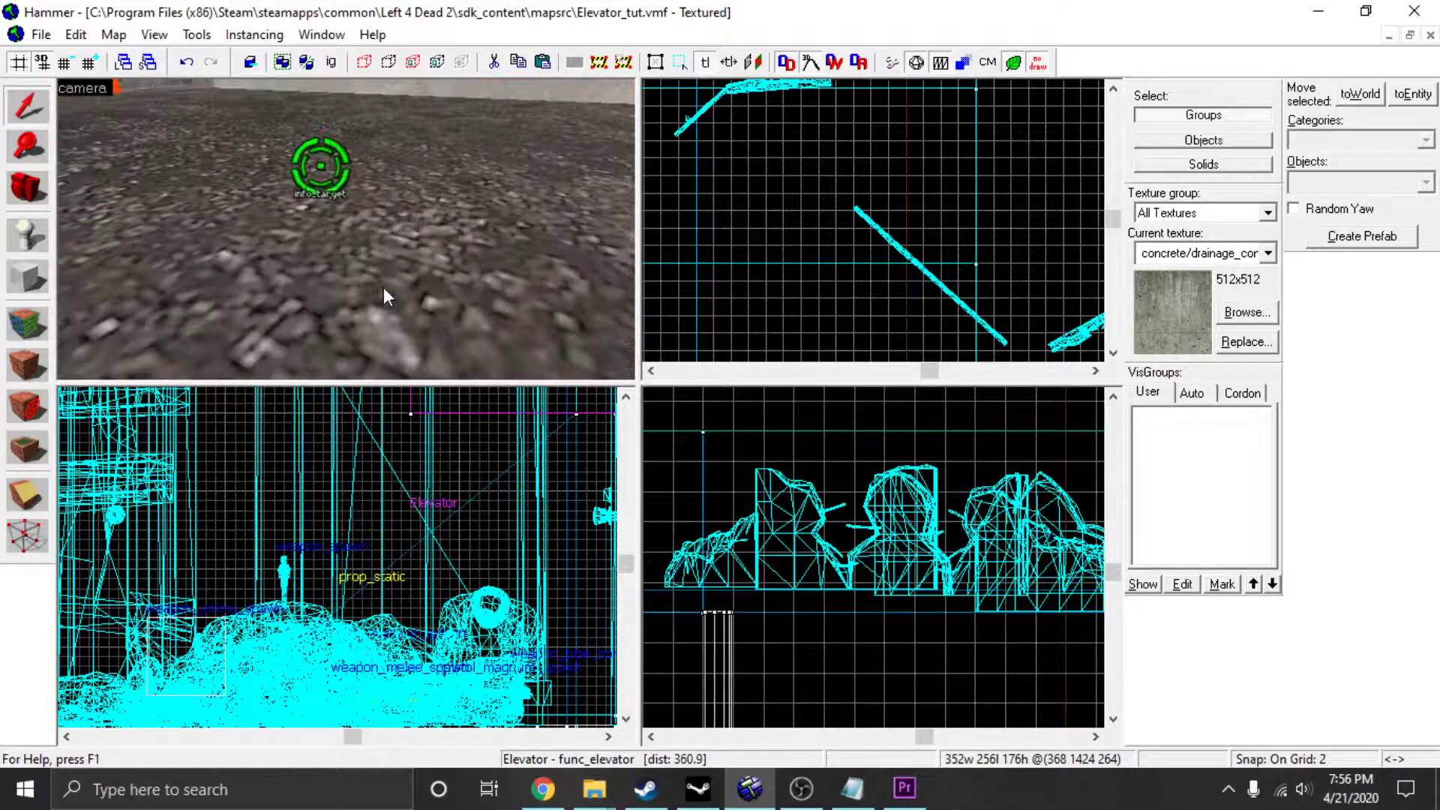
{"action": "key", "text": "s"}
{"action": "key", "text": "w"}
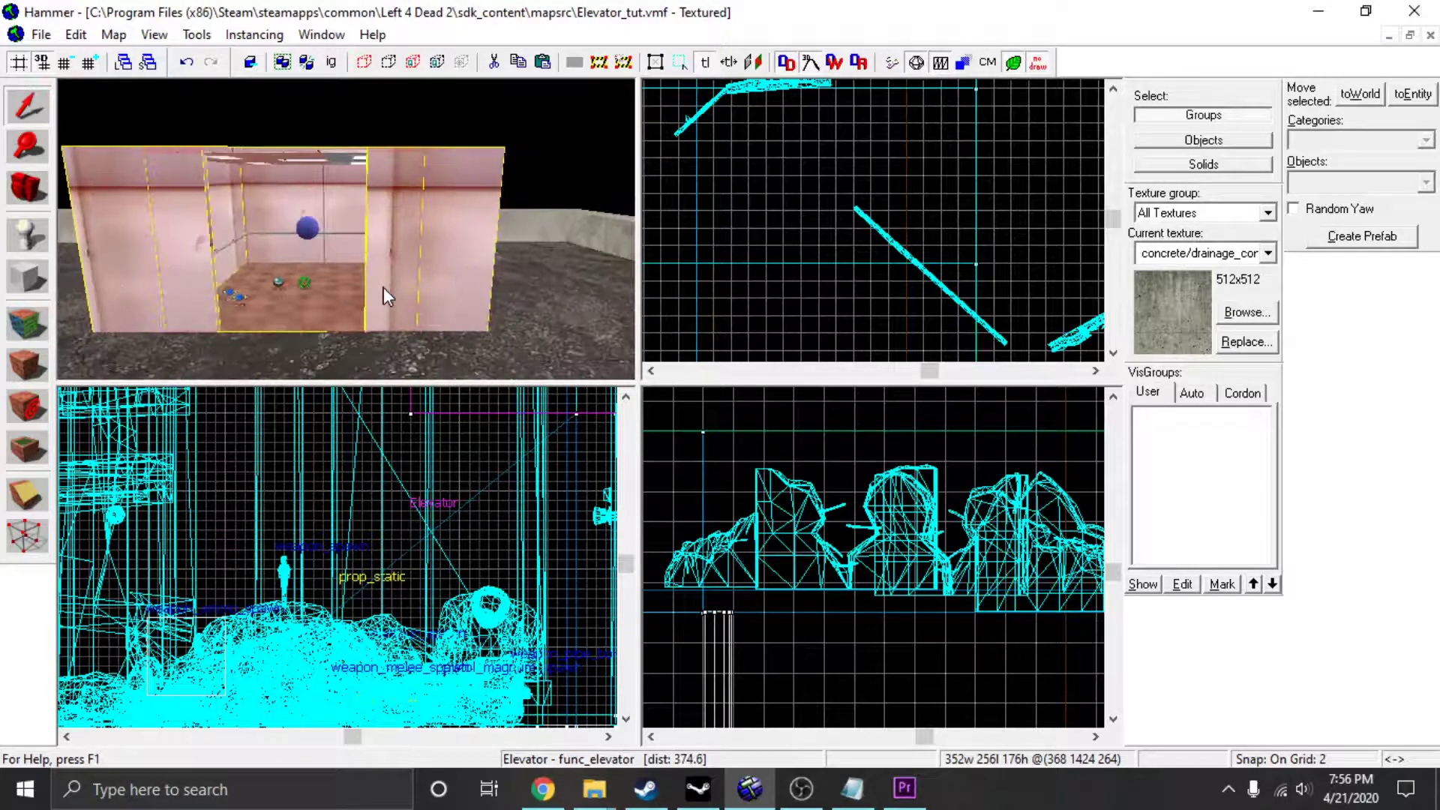
Delete the car's two logic relays, env_cubemap, info_target and two invisible button brushes, along with the marker at the shaft's bottom.
{"action": "key", "text": "a"}
{"action": "key", "text": "s"}
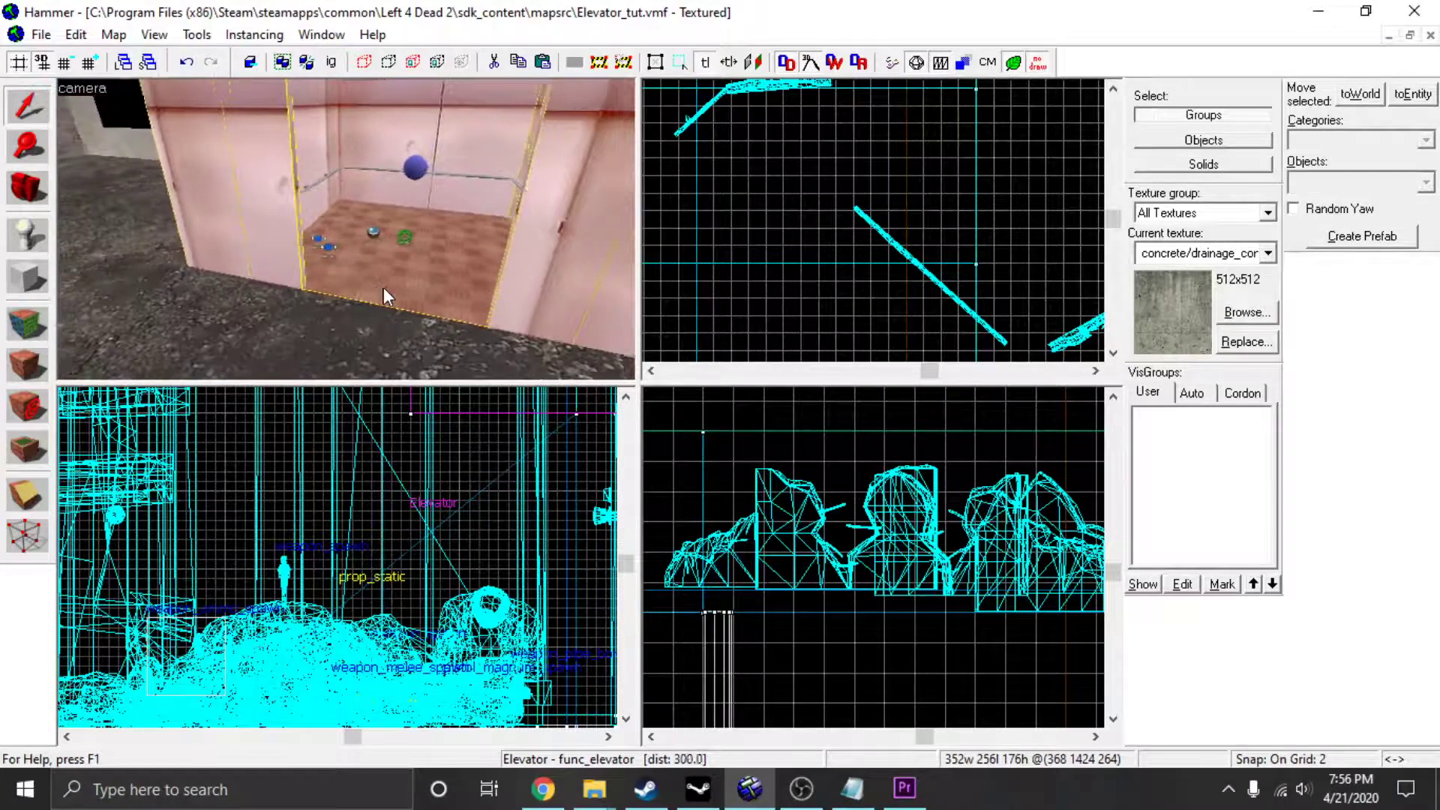
{"action": "key", "text": "ctrl+s"}
{"action": "key", "text": "w"}
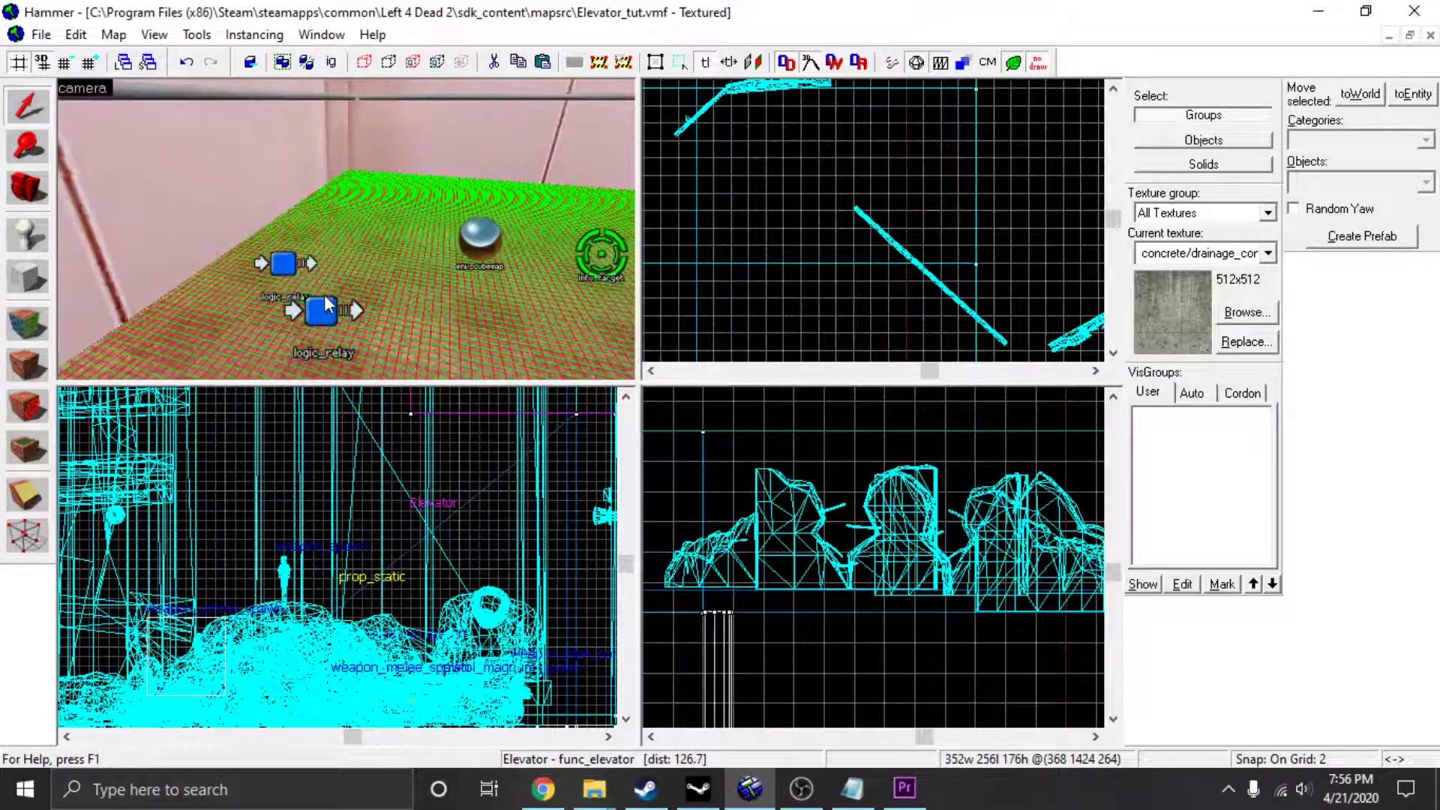
{"action": "left_click", "coordinate": [328, 308]}
{"action": "left_click", "coordinate": [285, 264], "text": "ctrl"}
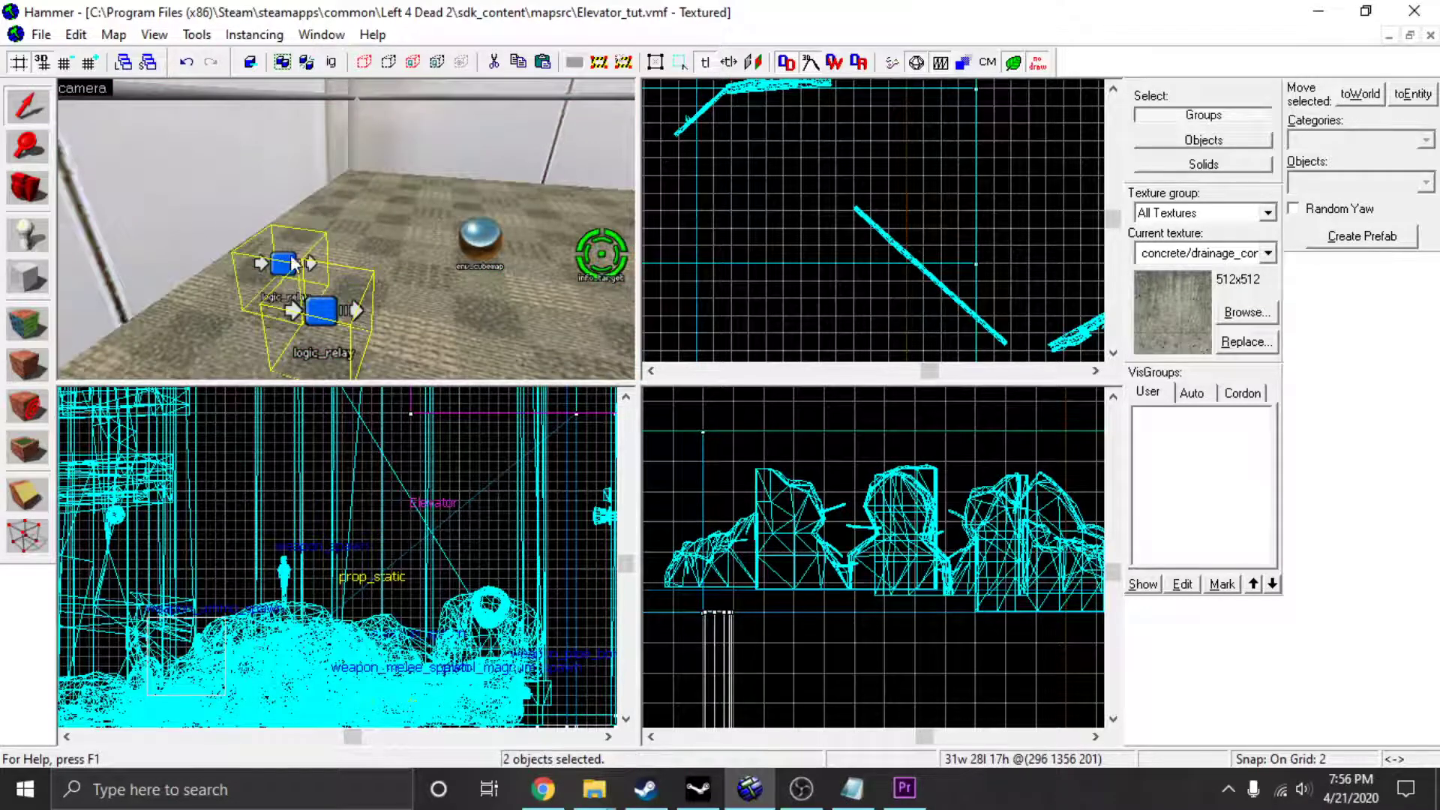
{"action": "left_click", "coordinate": [463, 246], "text": "ctrl"}
{"action": "key", "text": "d"}
{"action": "left_click", "coordinate": [370, 259], "text": "ctrl"}
{"action": "key", "text": "d"}
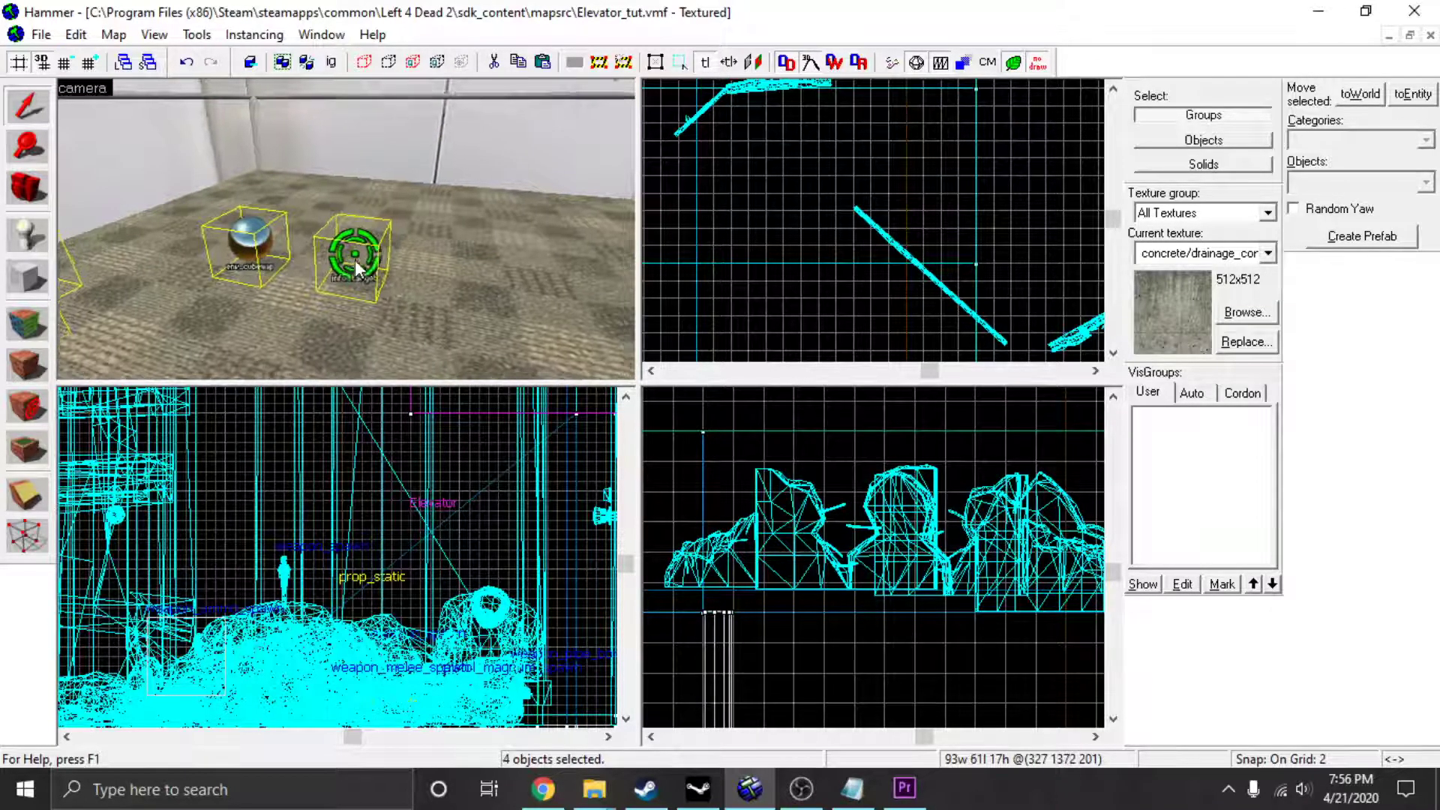
{"action": "key", "text": "z"}
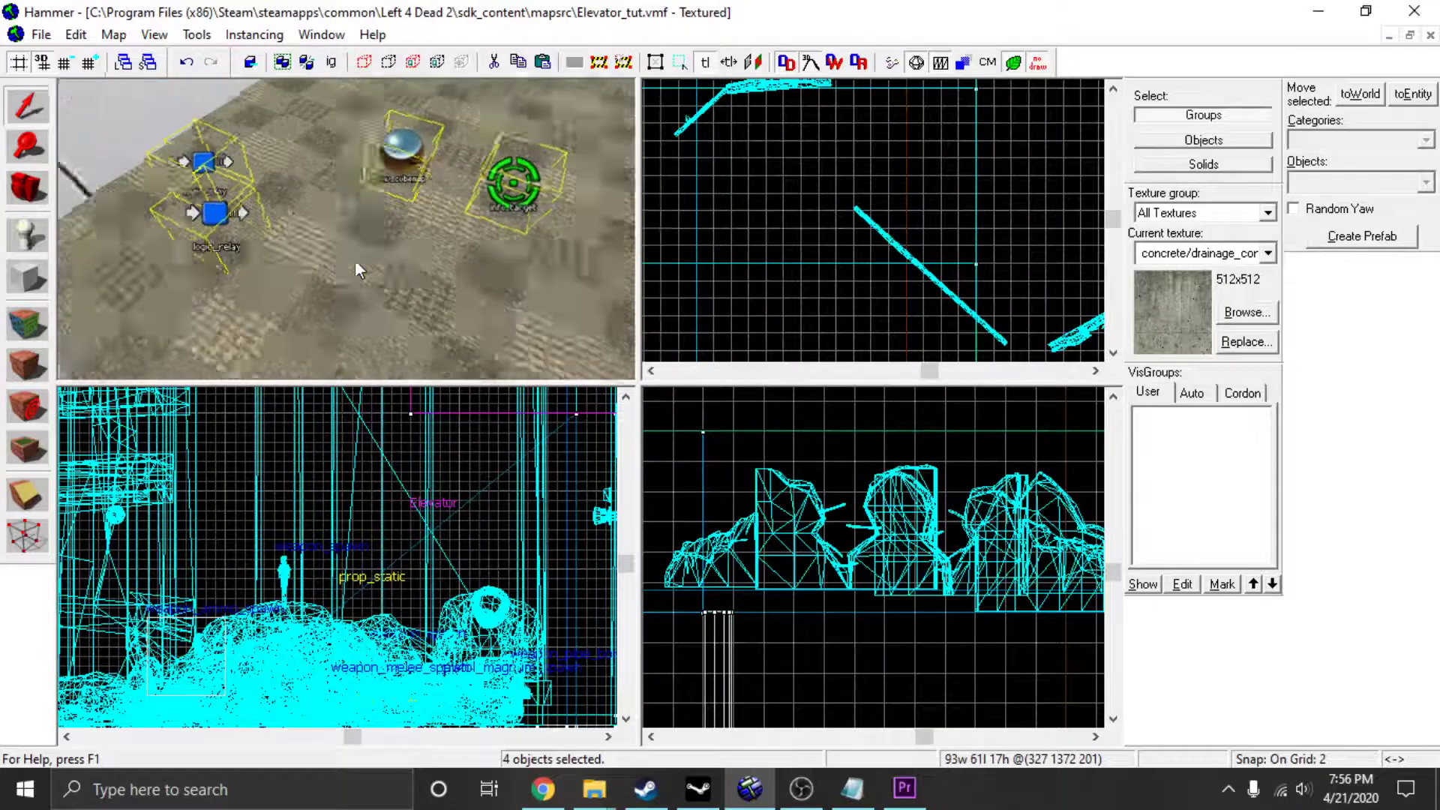
{"action": "key", "text": "w"}
{"action": "key", "text": "z"}
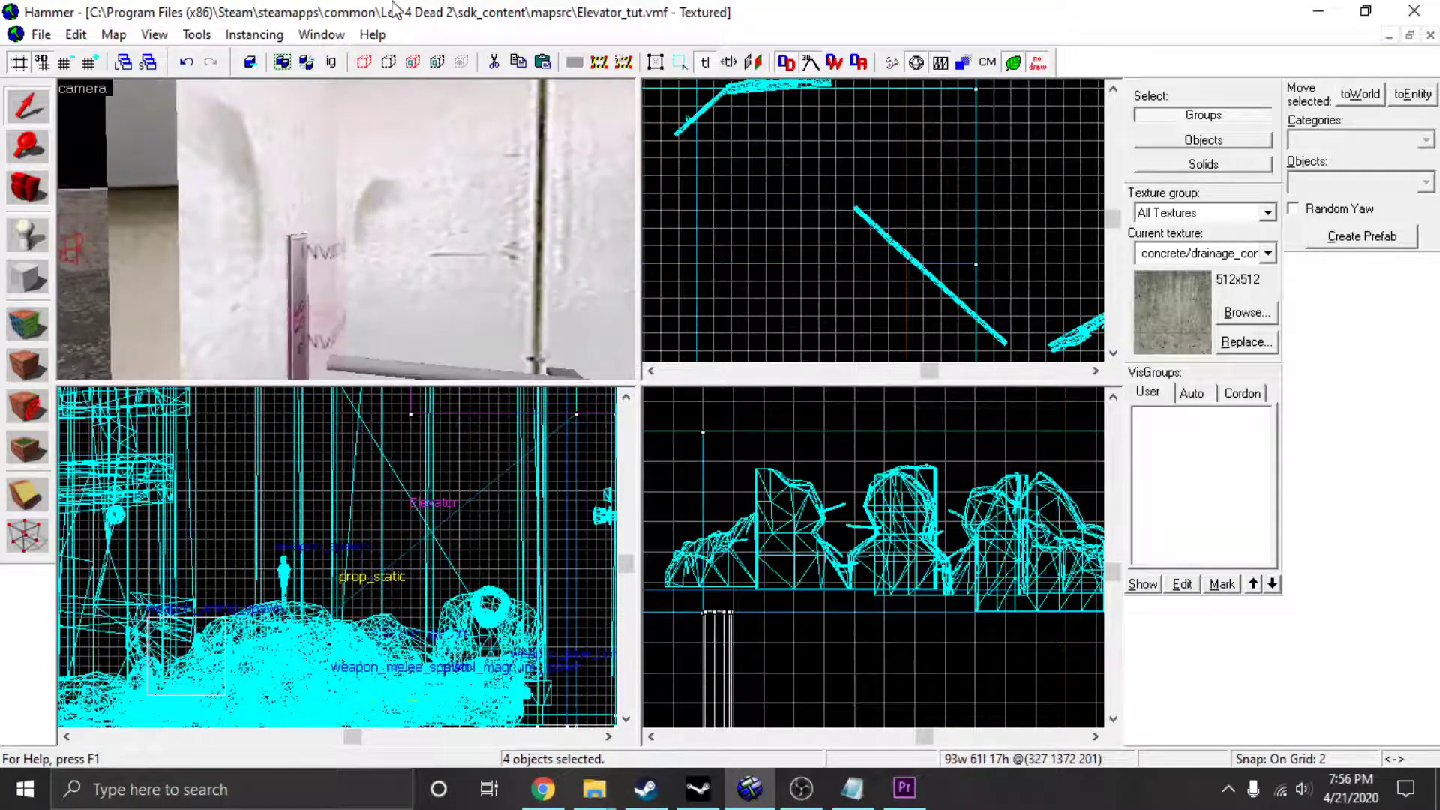
{"action": "left_click", "coordinate": [325, 282], "text": "ctrl"}
{"action": "left_click", "coordinate": [332, 341], "text": "ctrl"}
{"action": "key", "text": "z"}
{"action": "key", "text": "s"}
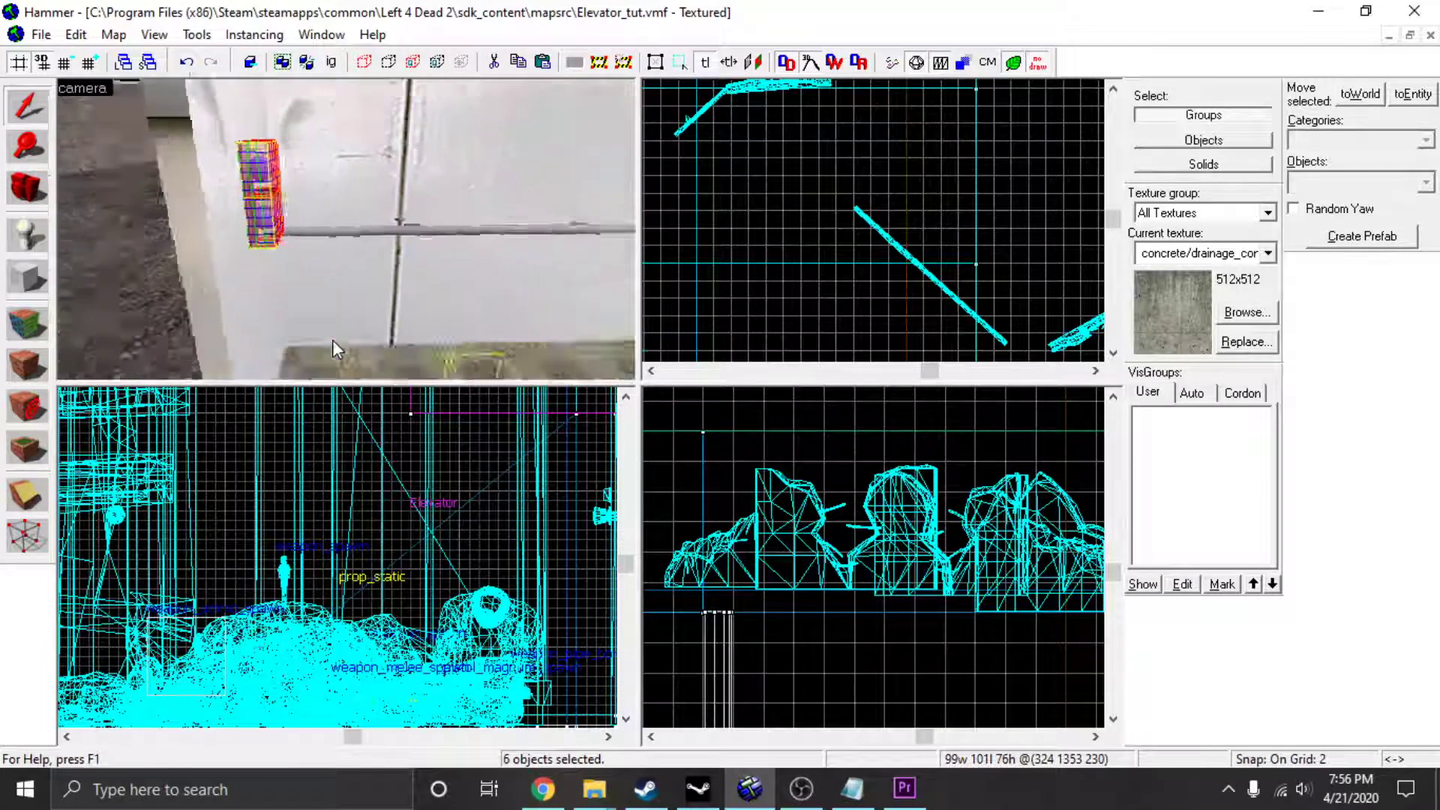
{"action": "key", "text": "s"}
{"action": "key", "text": "w"}
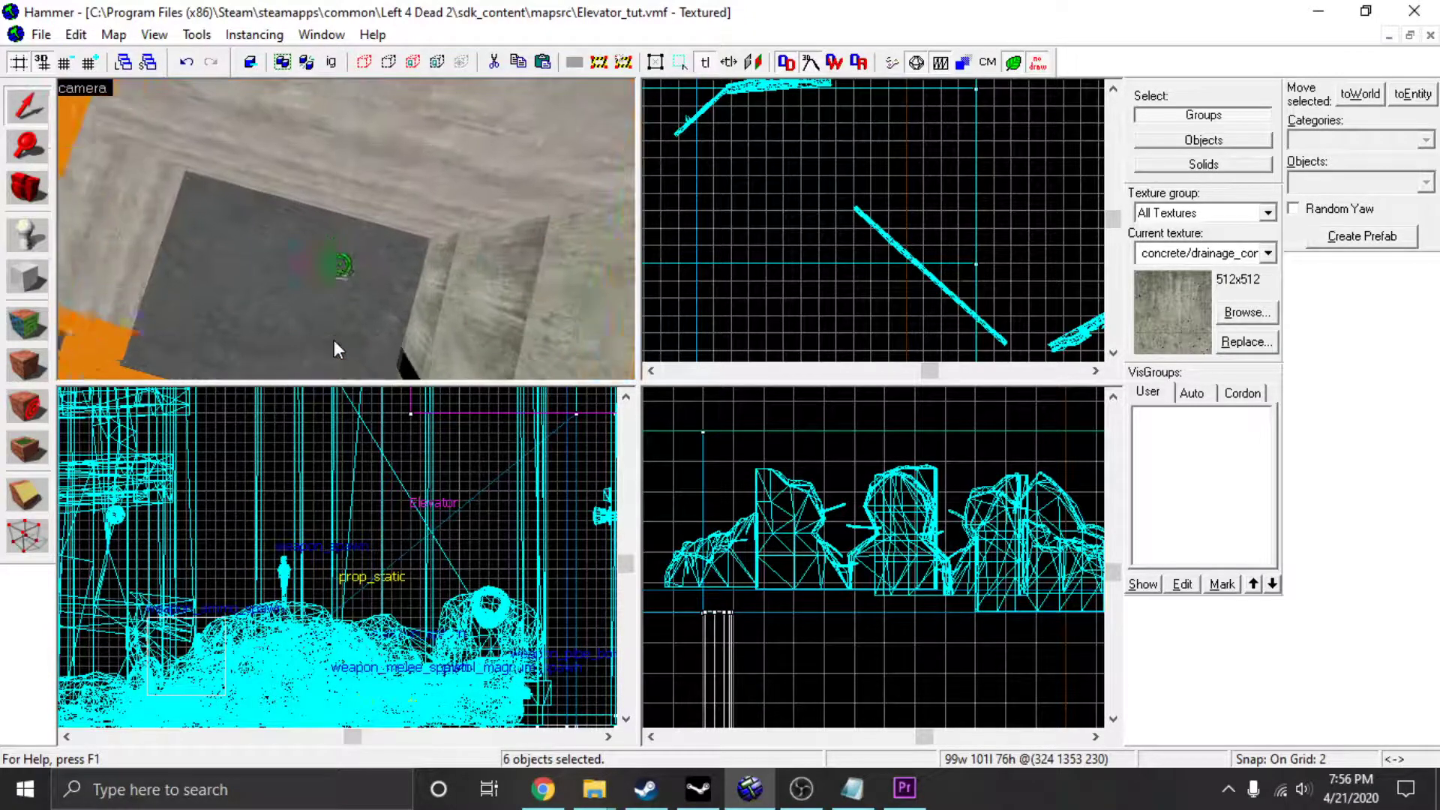
{"action": "left_click", "coordinate": [349, 297], "text": "ctrl"}
{"action": "key", "text": "s"}
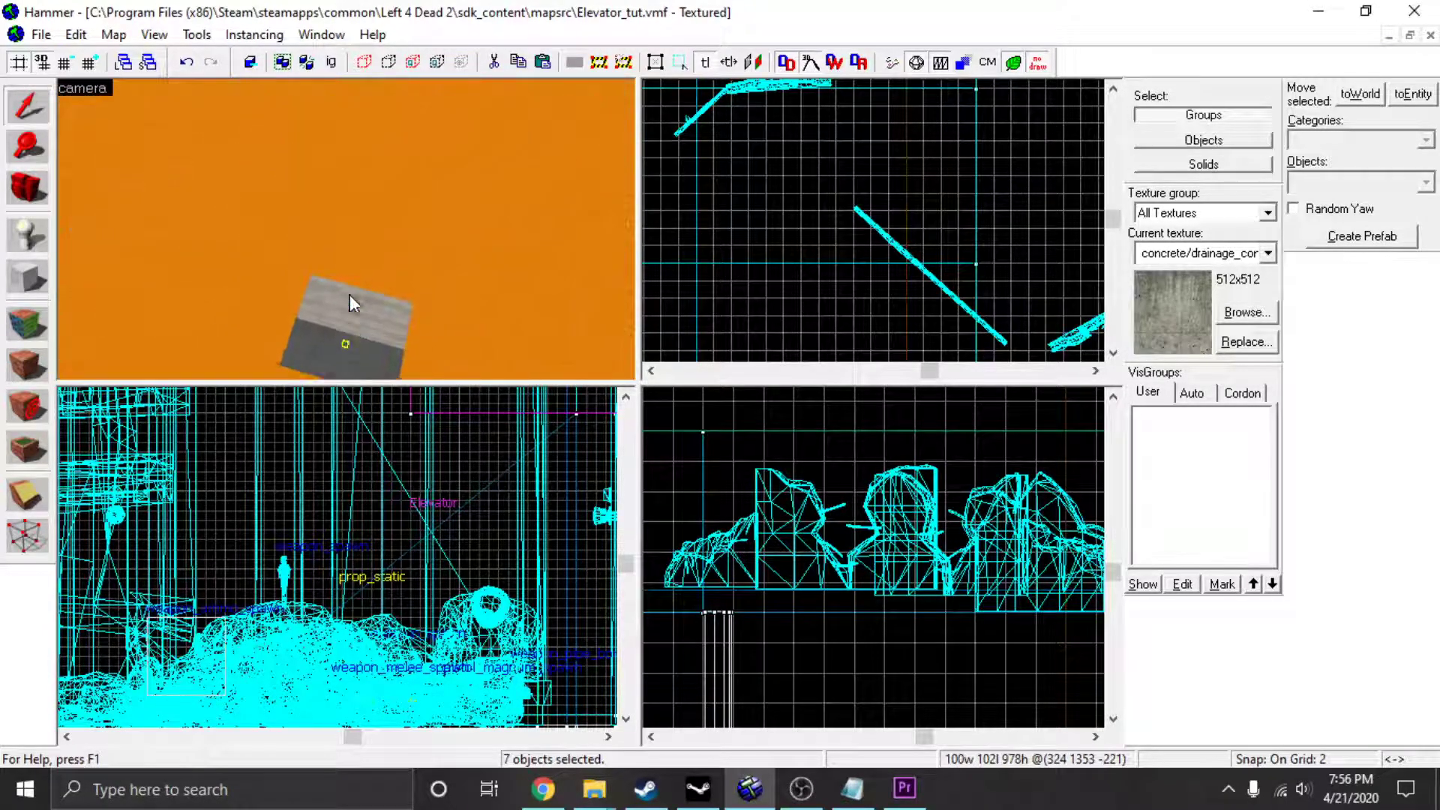
{"action": "key", "text": "s"}
{"action": "key", "text": "Delete"}
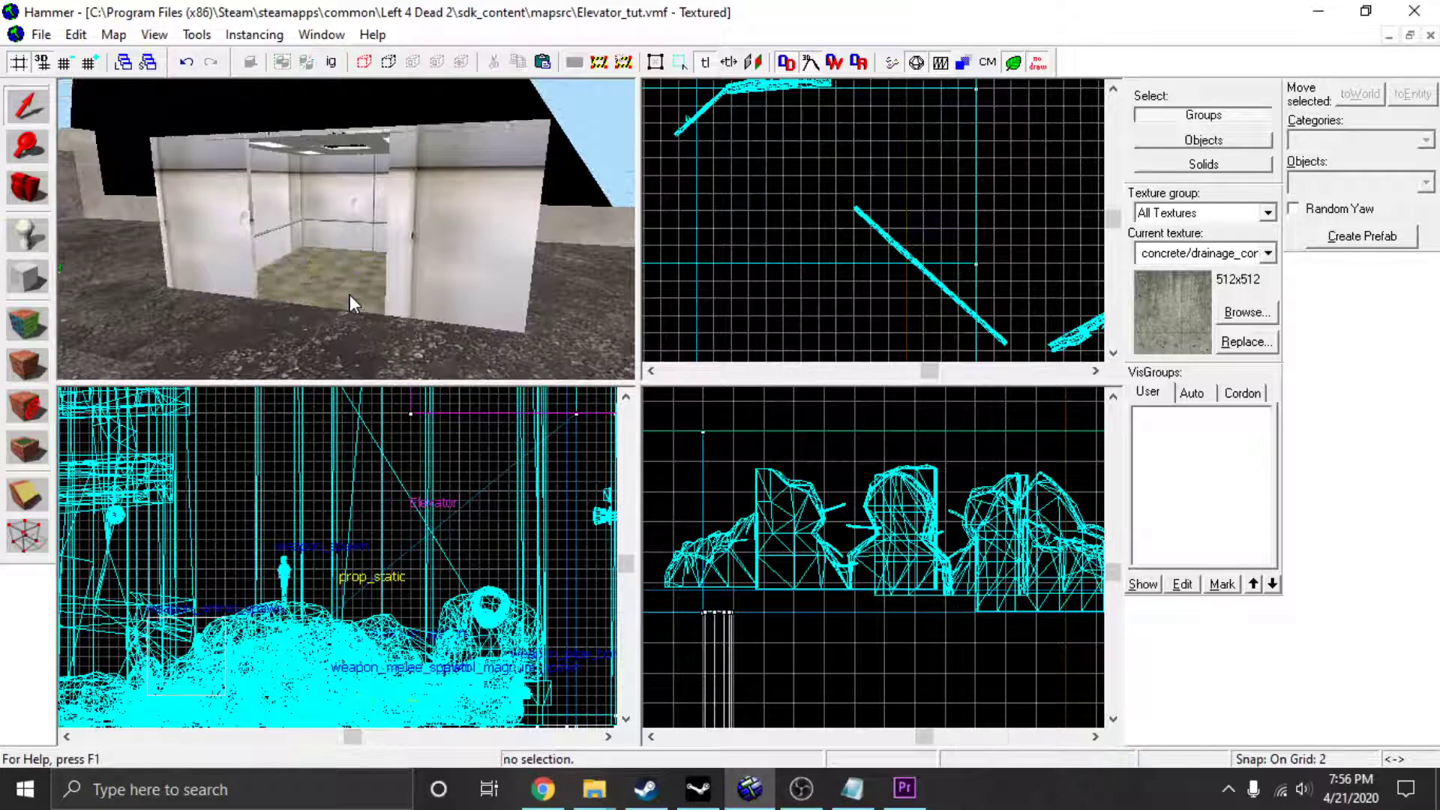
Examine the emptied elevator car from outside, along its front walls and around the doorway.
{"action": "key", "text": "w"}
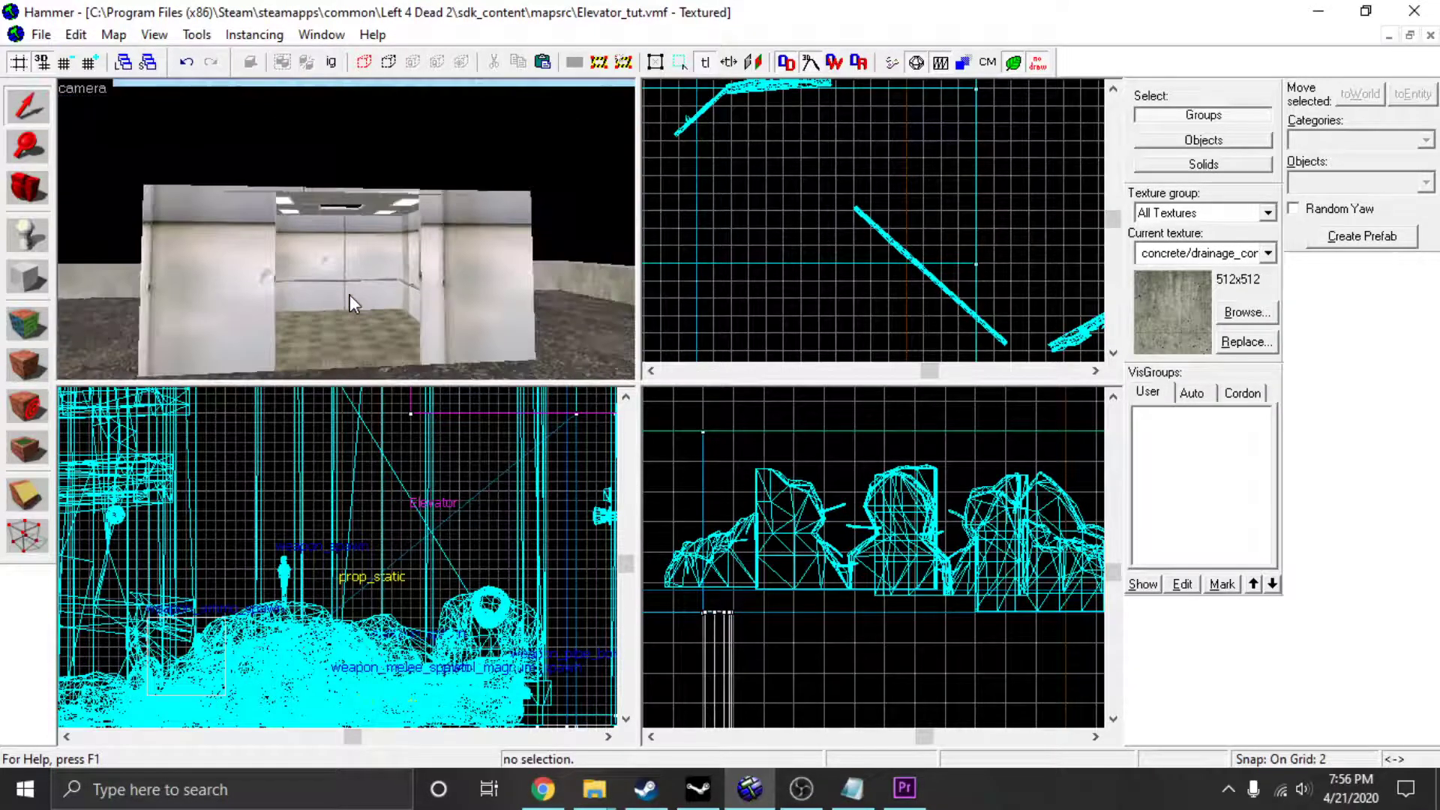
{"action": "key", "text": "d"}
{"action": "key", "text": "z"}
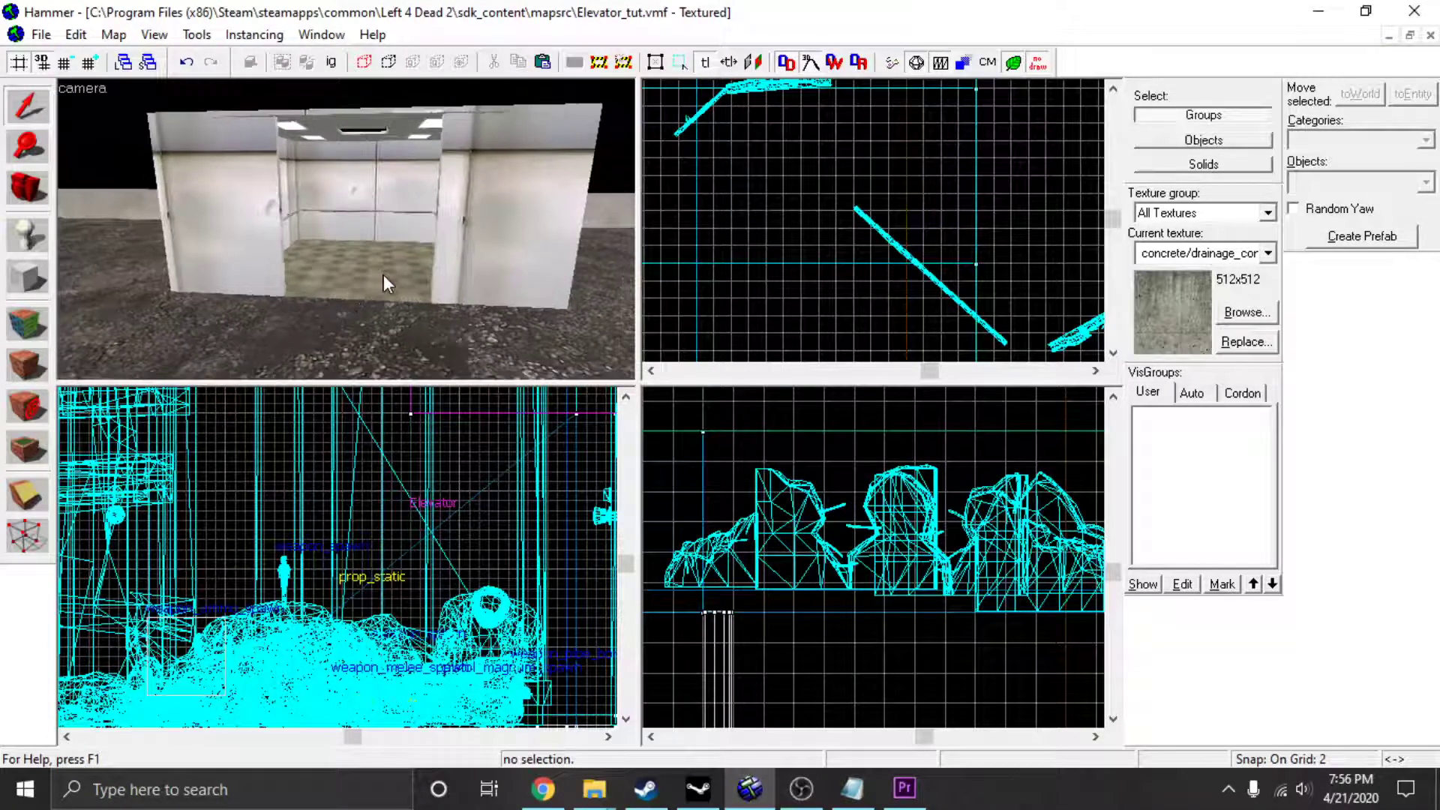
{"action": "key", "text": "s"}
{"action": "key", "text": "d"}
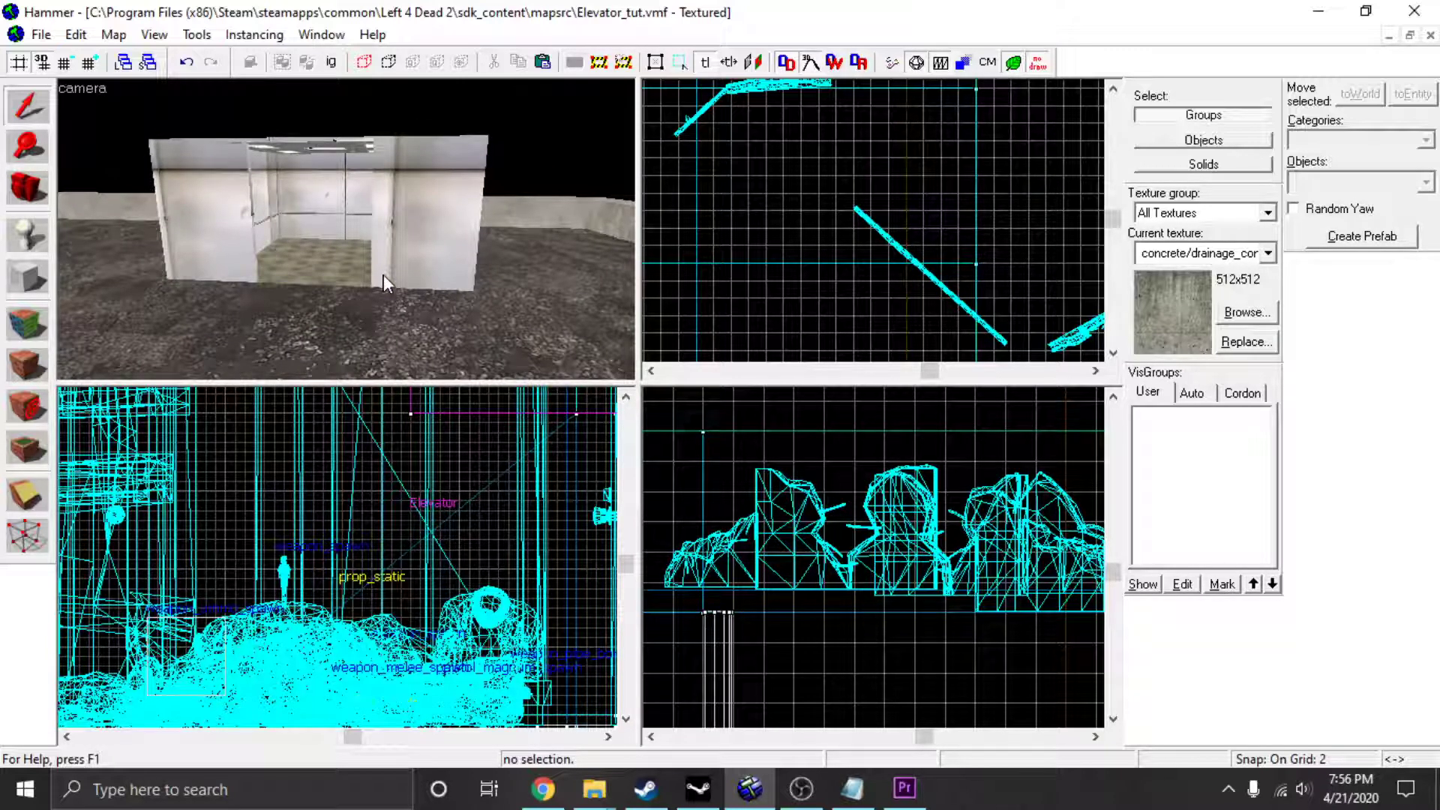
{"action": "key", "text": "w"}
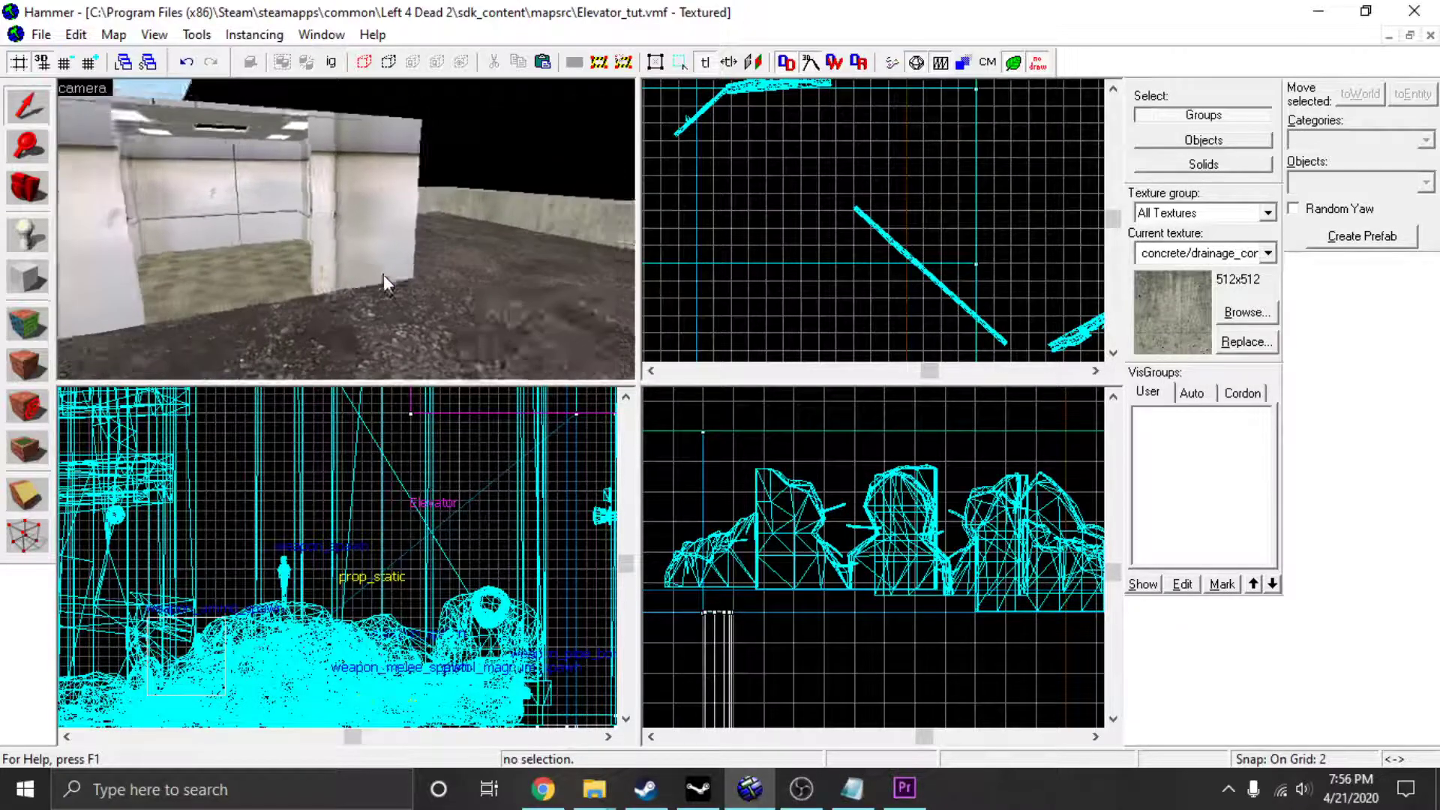
{"action": "key", "text": "a"}
{"action": "key", "text": "d"}
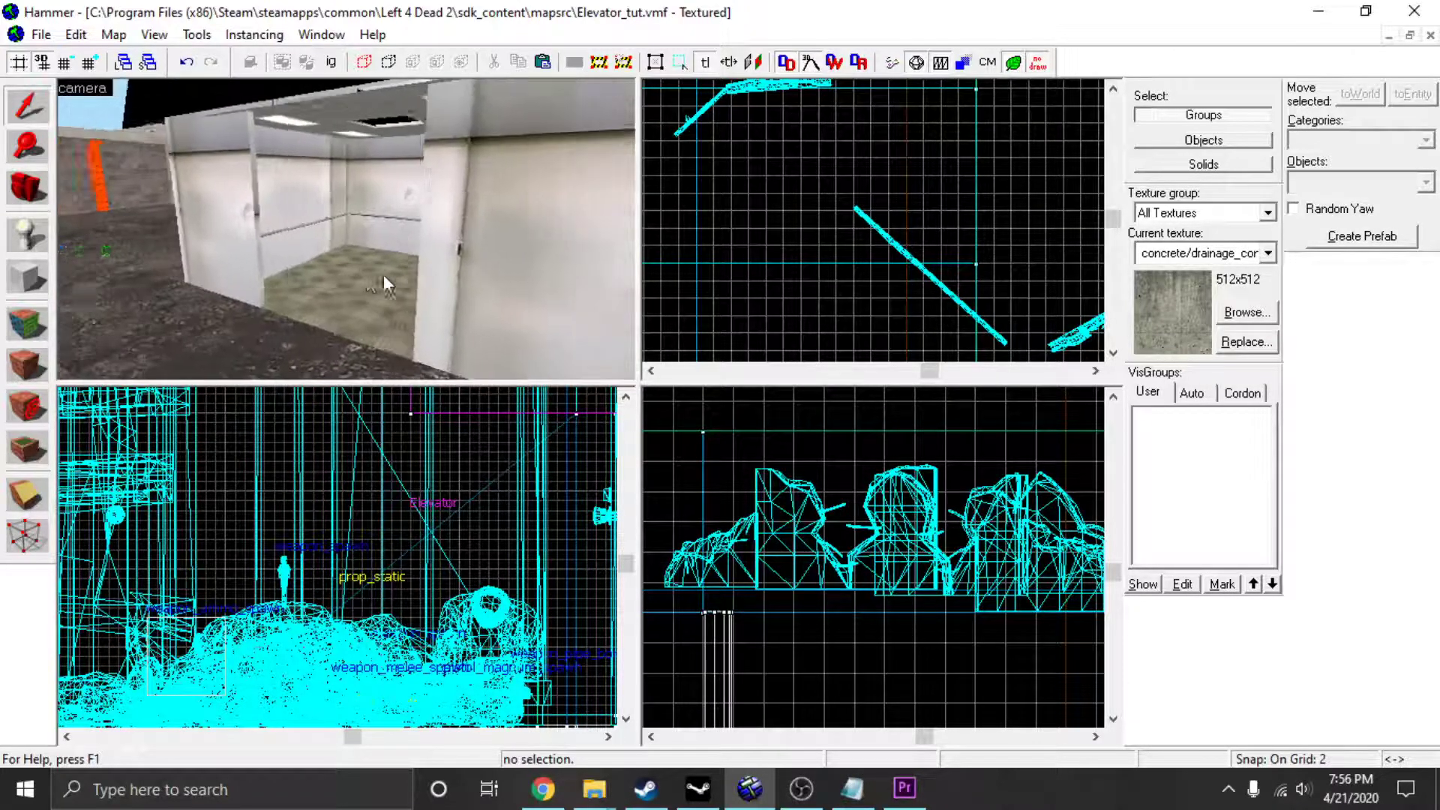
{"action": "key", "text": "a"}
{"action": "key", "text": "d"}
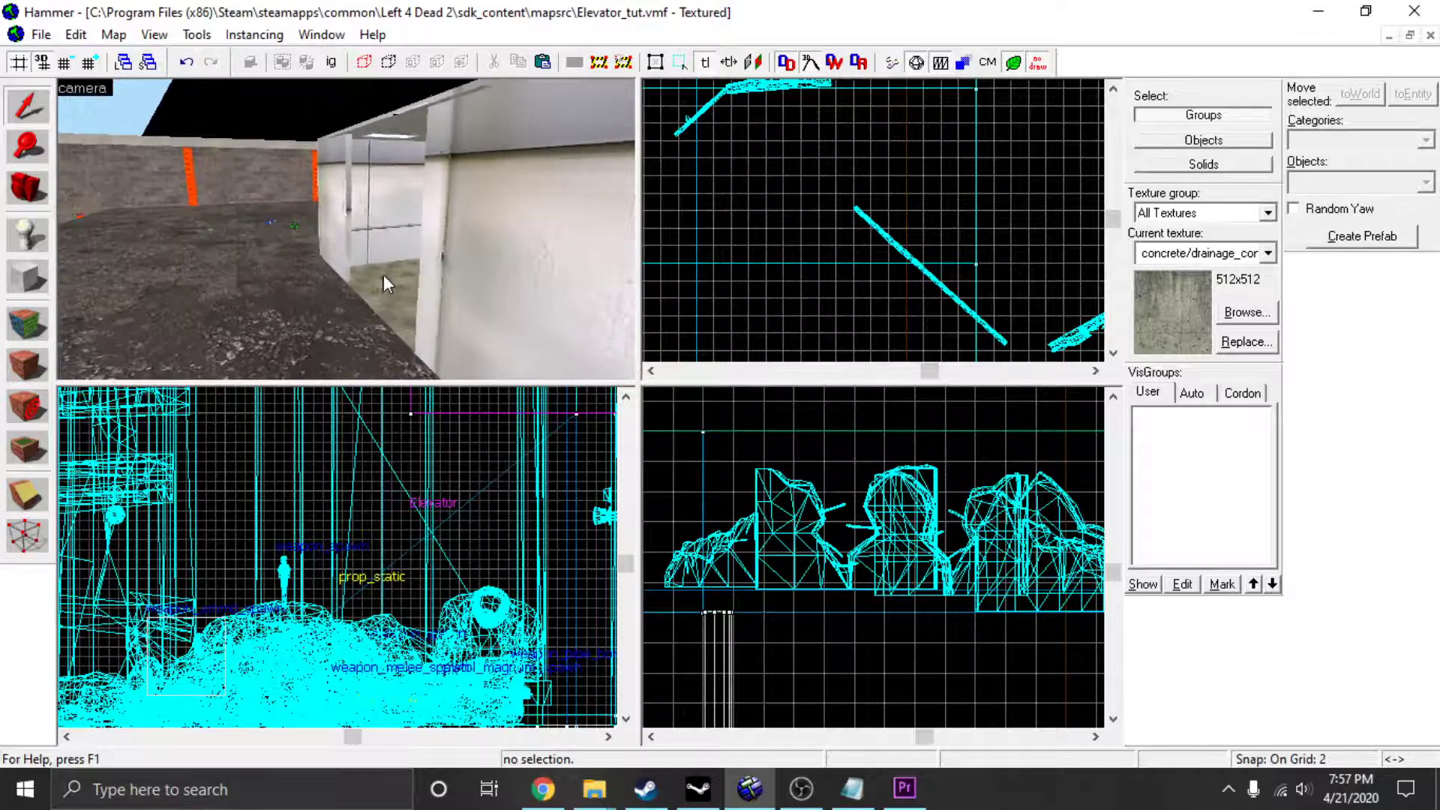
{"action": "key", "text": "a"}
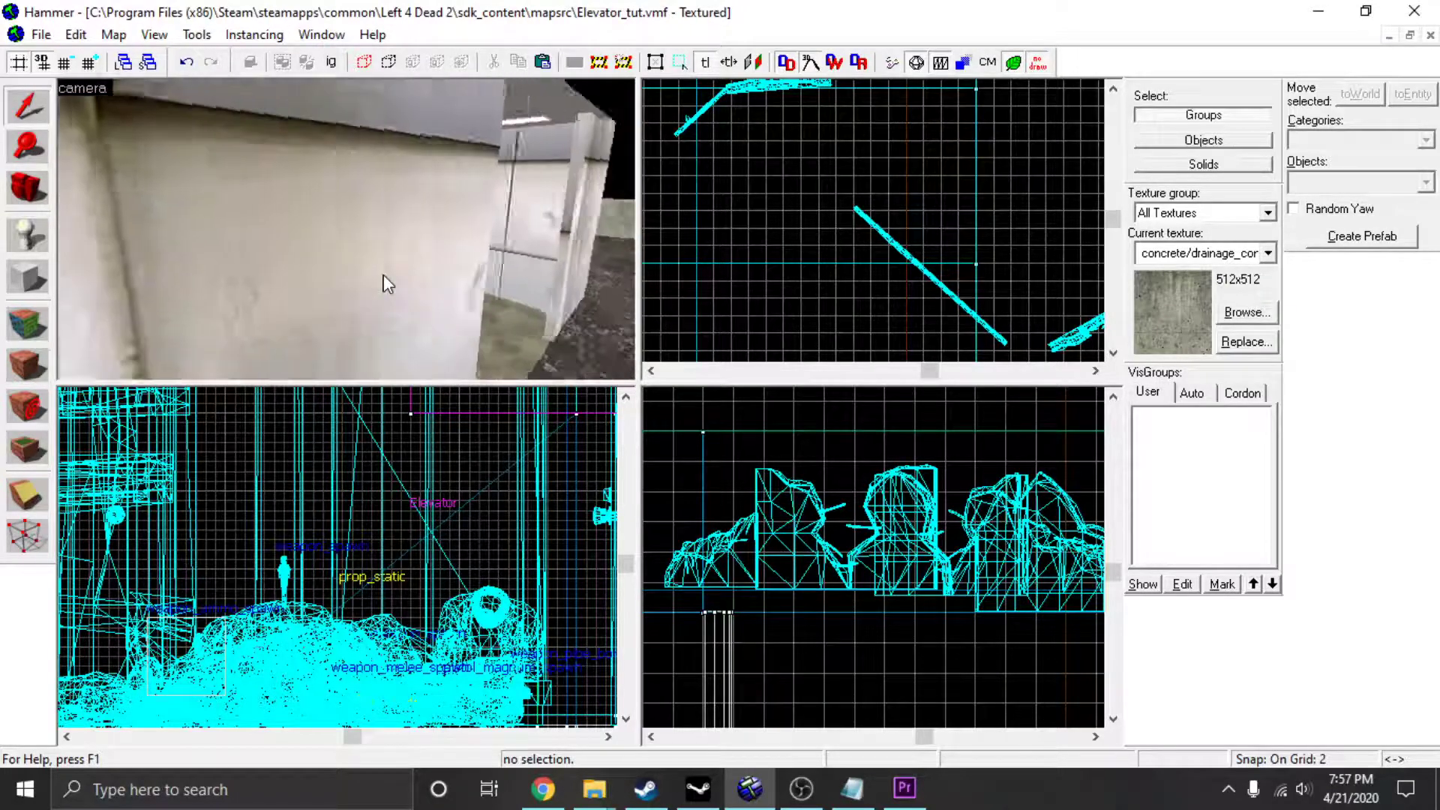
{"action": "key", "text": "s"}
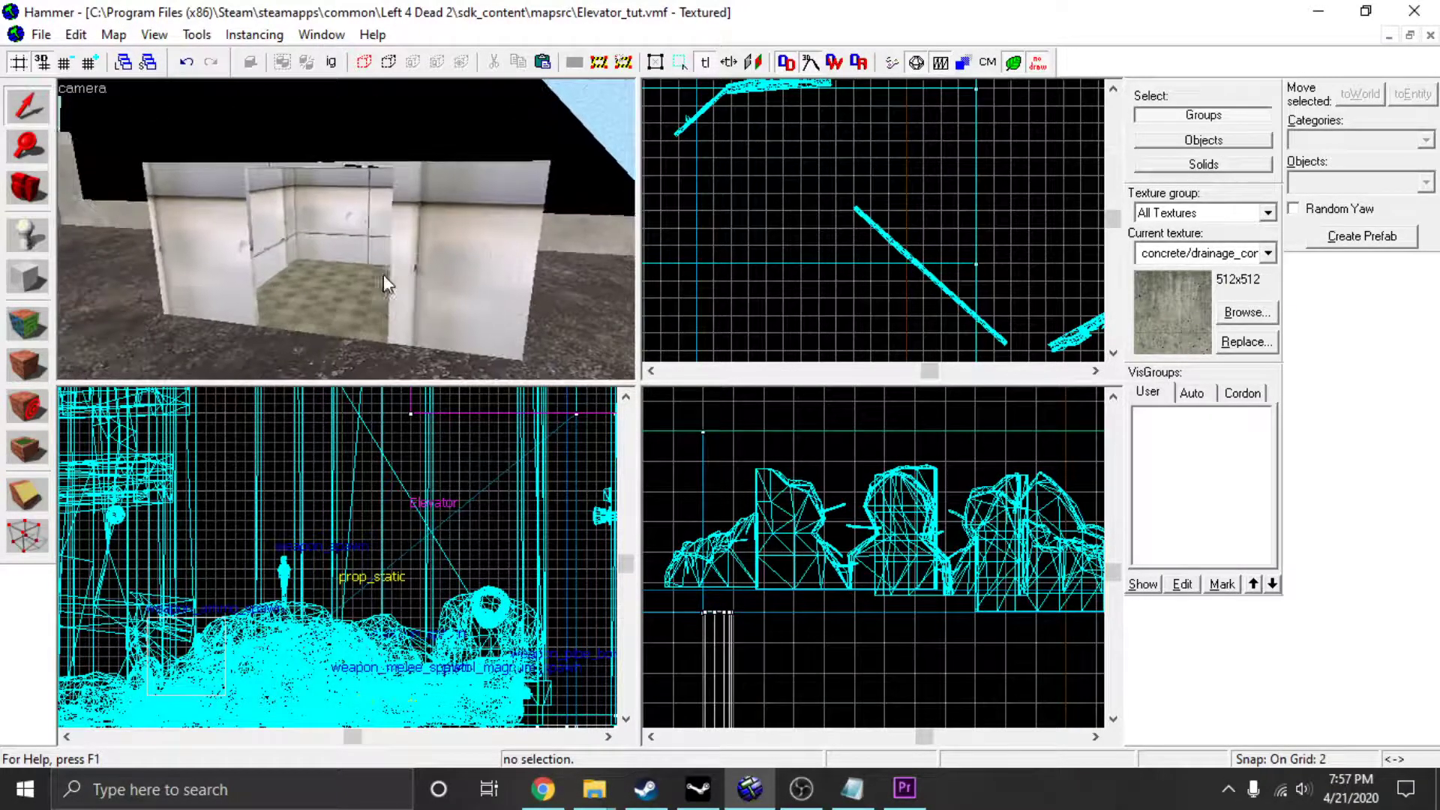
Examine the elevator car's interior walls, floor and ceiling through the open doorway.
{"action": "key", "text": "w"}
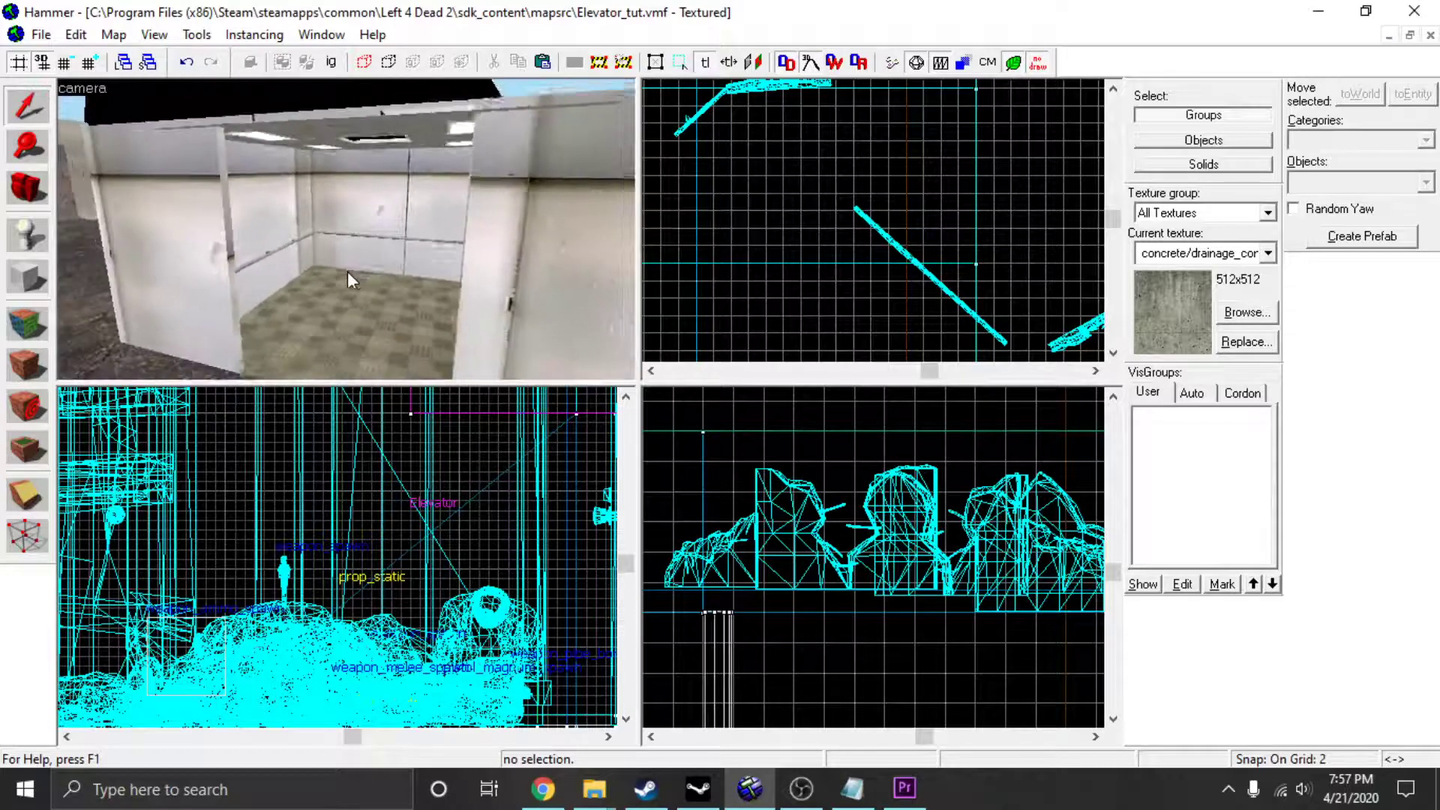
{"action": "key", "text": "s"}
{"action": "key", "text": "d"}
{"action": "key", "text": "w"}
{"action": "key", "text": "a"}
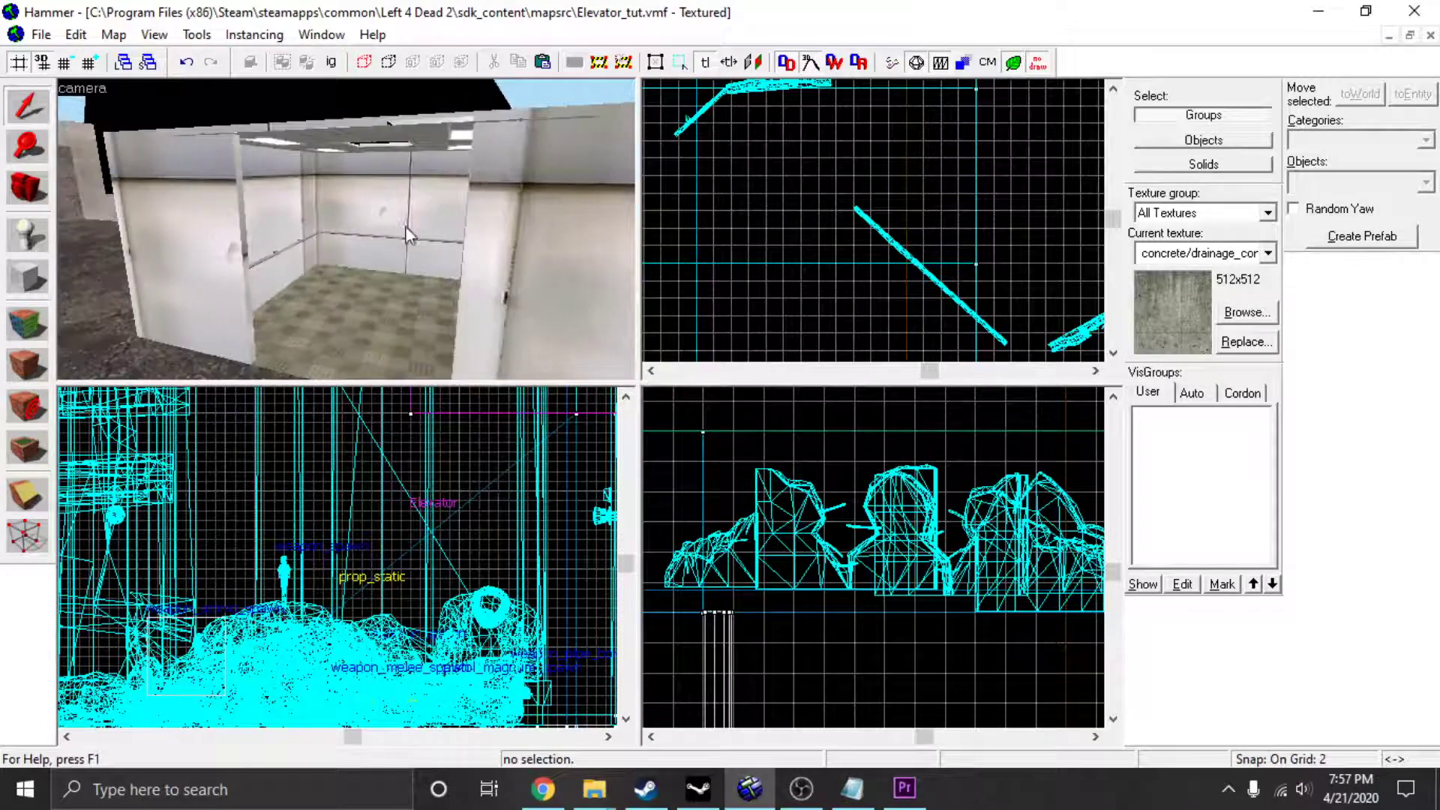
{"action": "key", "text": "w"}
{"action": "key", "text": "s"}
{"action": "key", "text": "w"}
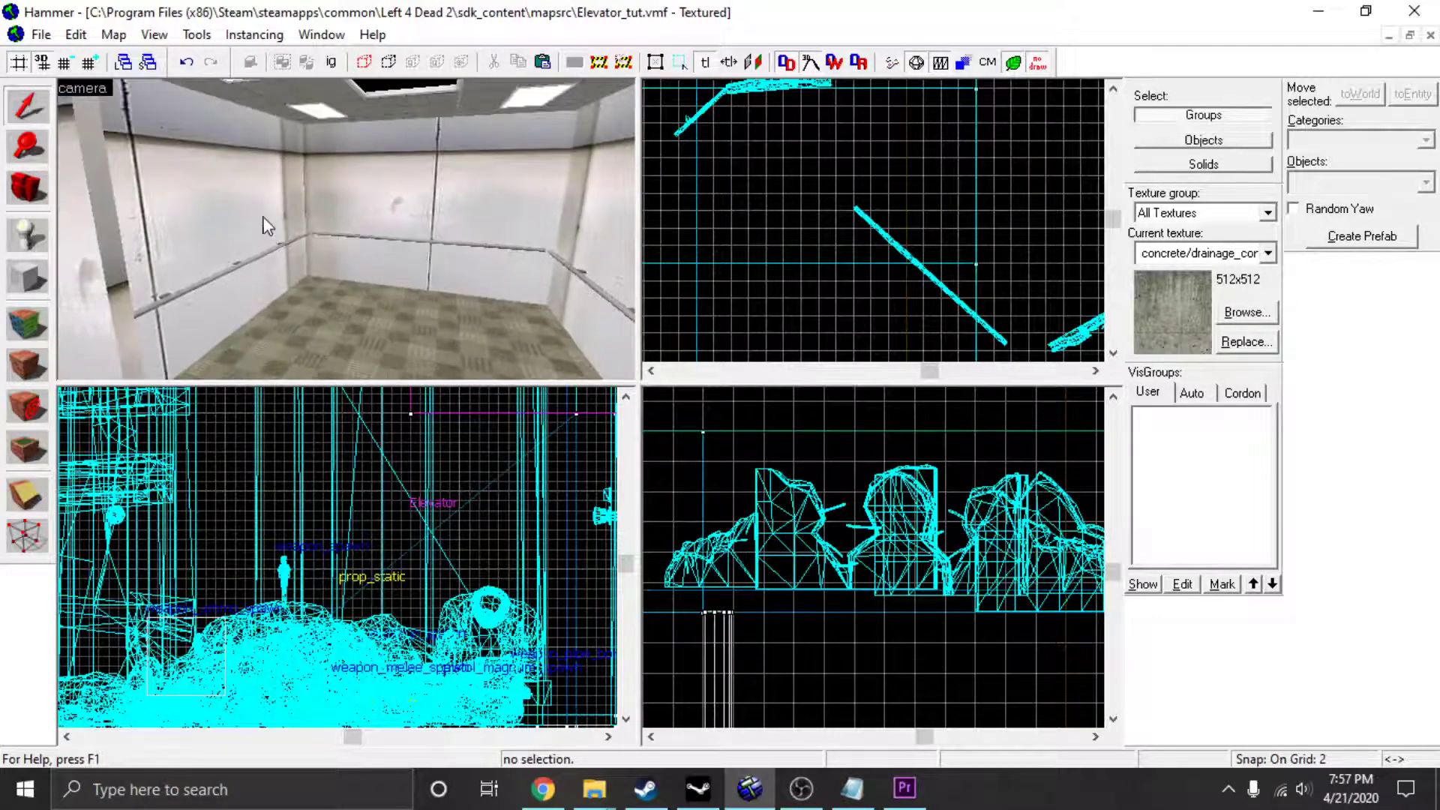
{"action": "key", "text": "s"}
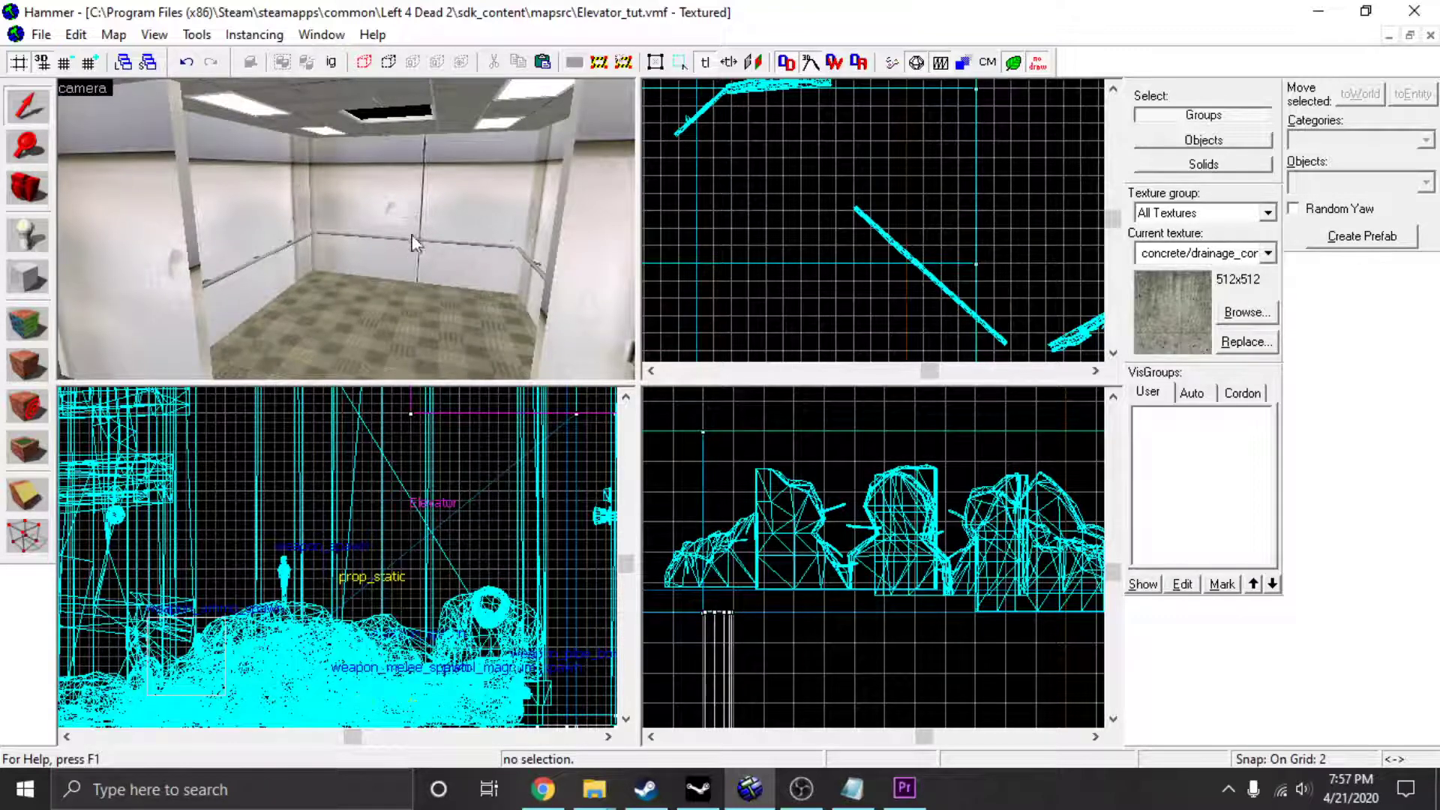
Select the elevator car and inspect the class info of its existing func_elevator entity.
{"action": "left_click", "coordinate": [415, 242]}
{"action": "key", "text": "alt+Return"}
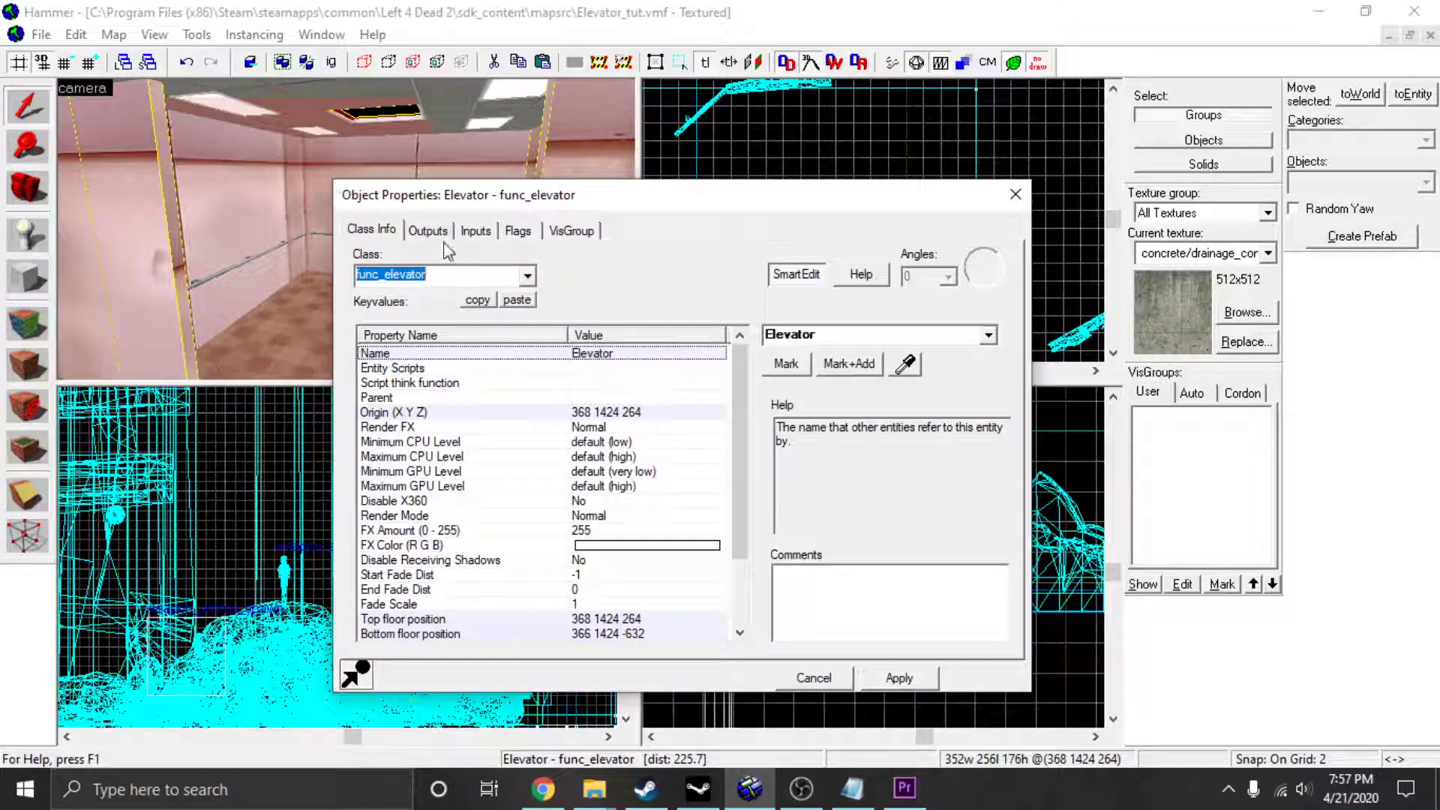
{"action": "left_click", "coordinate": [1016, 195]}
{"action": "key", "text": "s"}
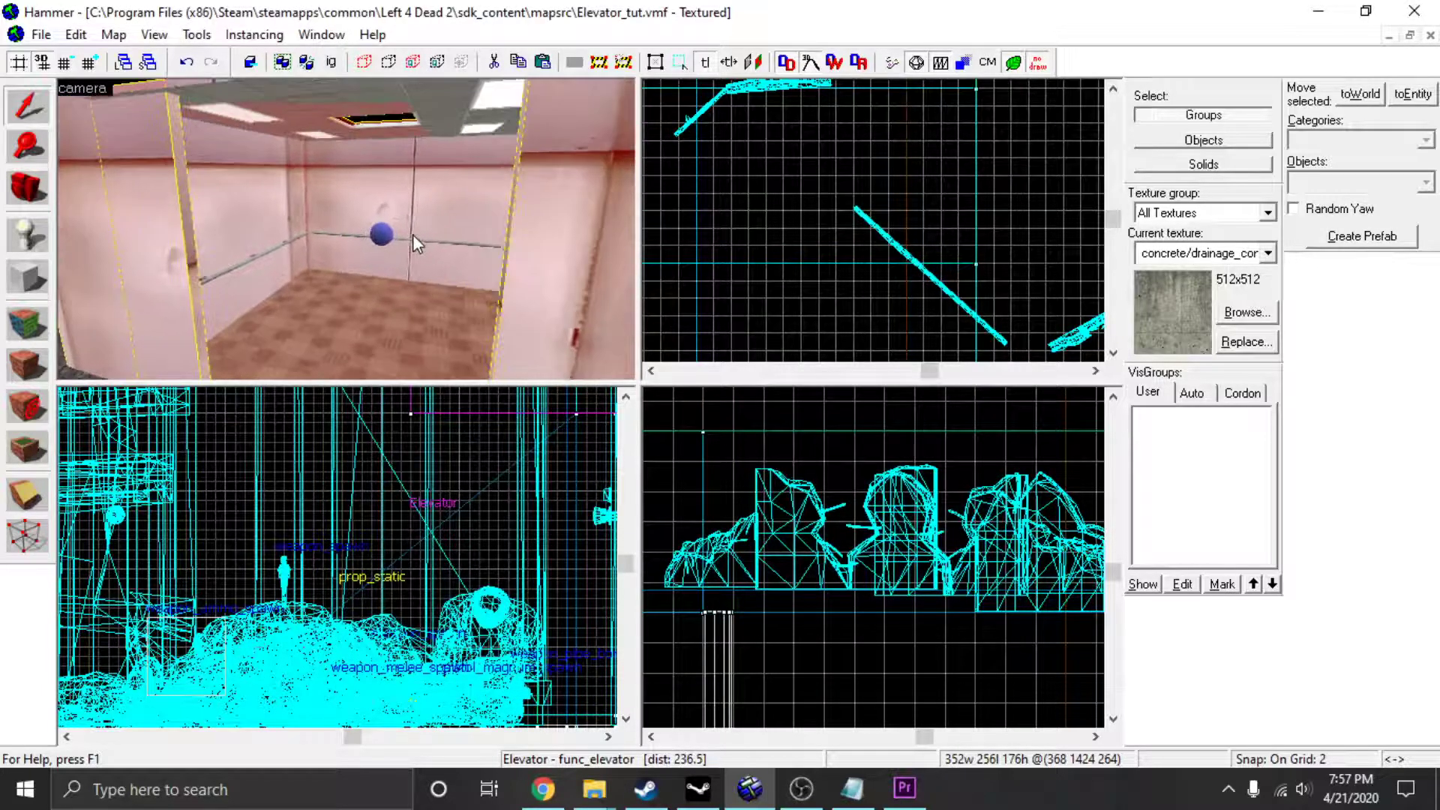
Tie the elevator car's solids to a new entity instead of the existing one and set its class to func_elevator.
{"action": "key", "text": "ctrl+t"}
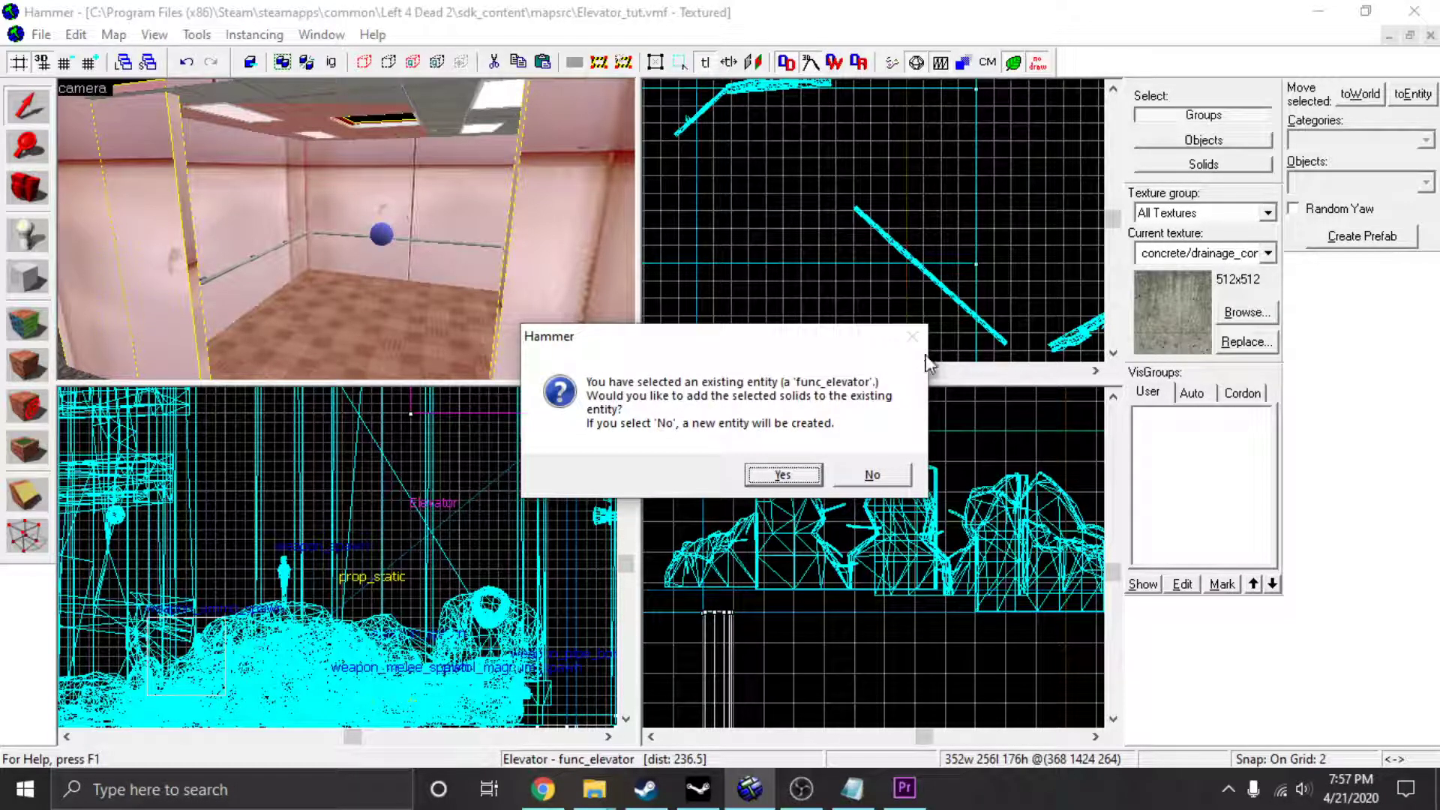
{"action": "left_click", "coordinate": [898, 473]}
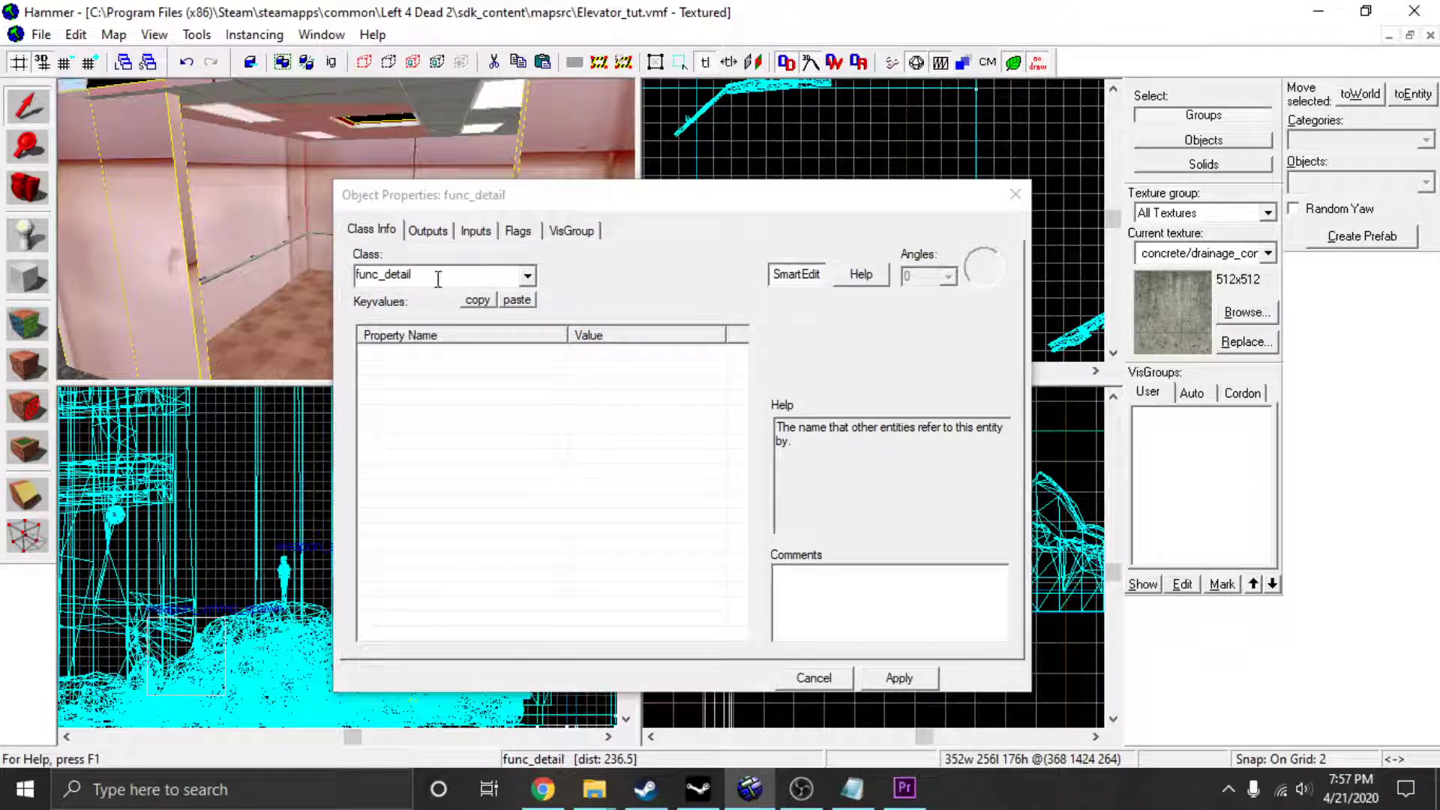
{"action": "left_click_drag", "start_coordinate": [435, 276], "coordinate": [349, 274]}
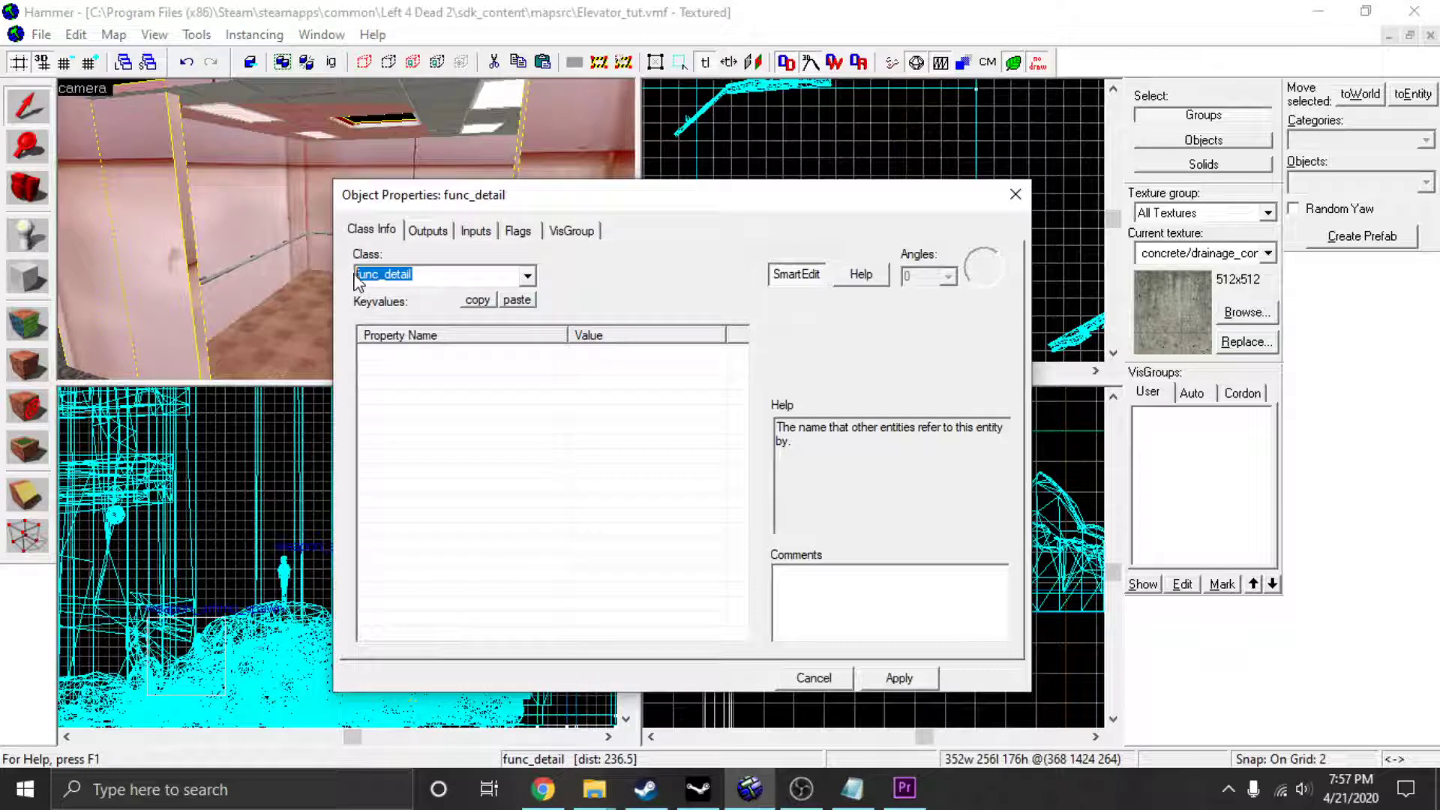
{"action": "type", "text": "fu"}
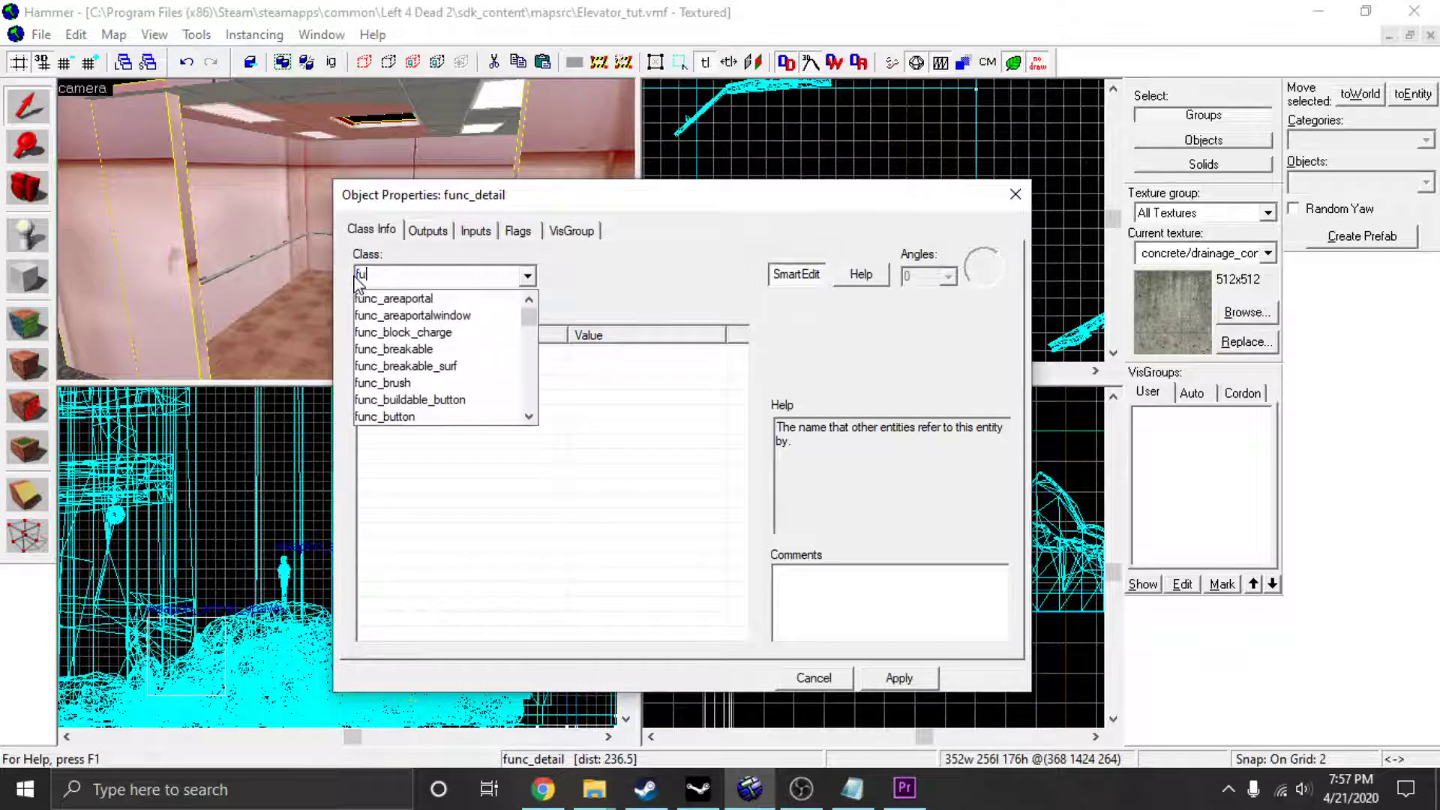
{"action": "type", "text": "nc_"}
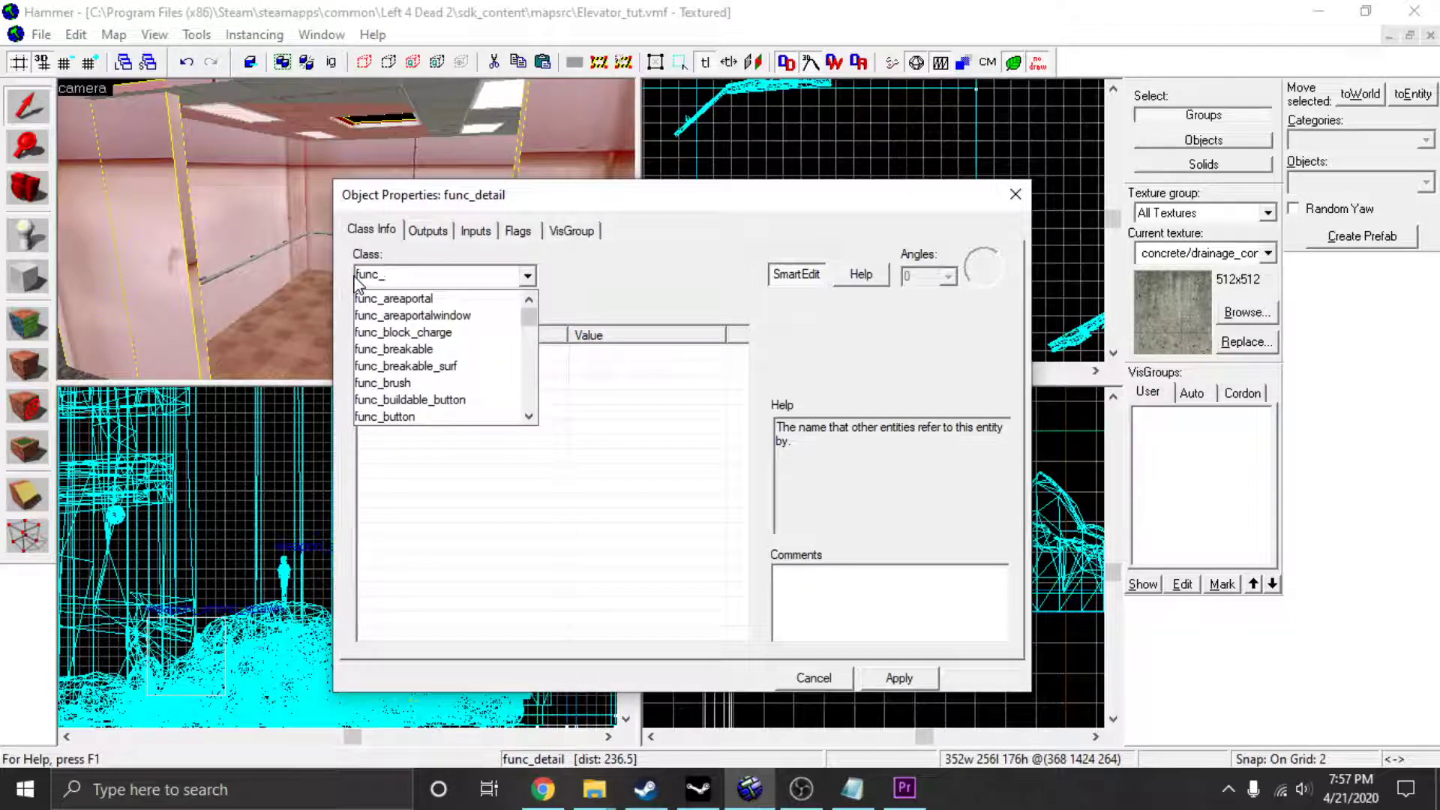
{"action": "type", "text": "ele"}
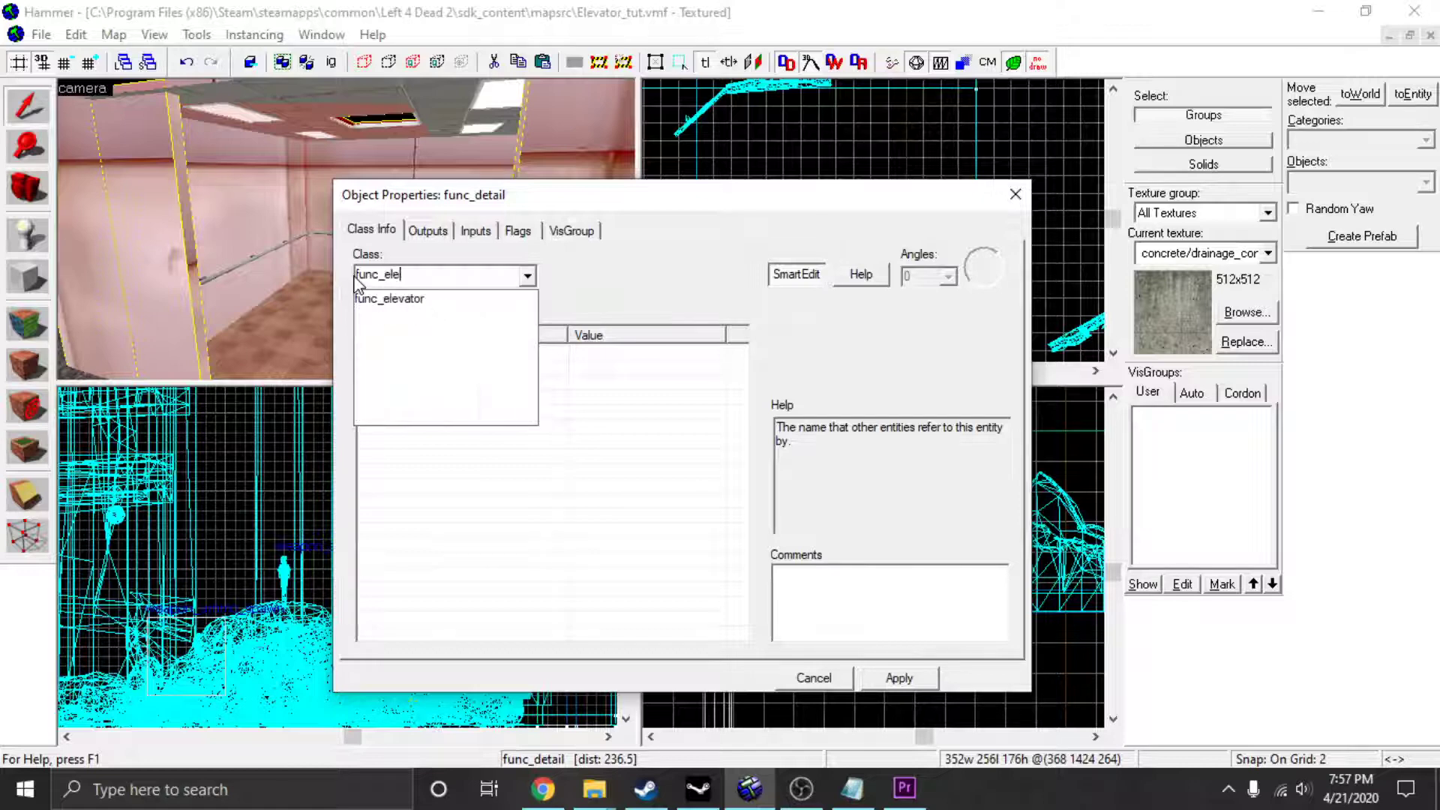
{"action": "left_click", "coordinate": [389, 298]}
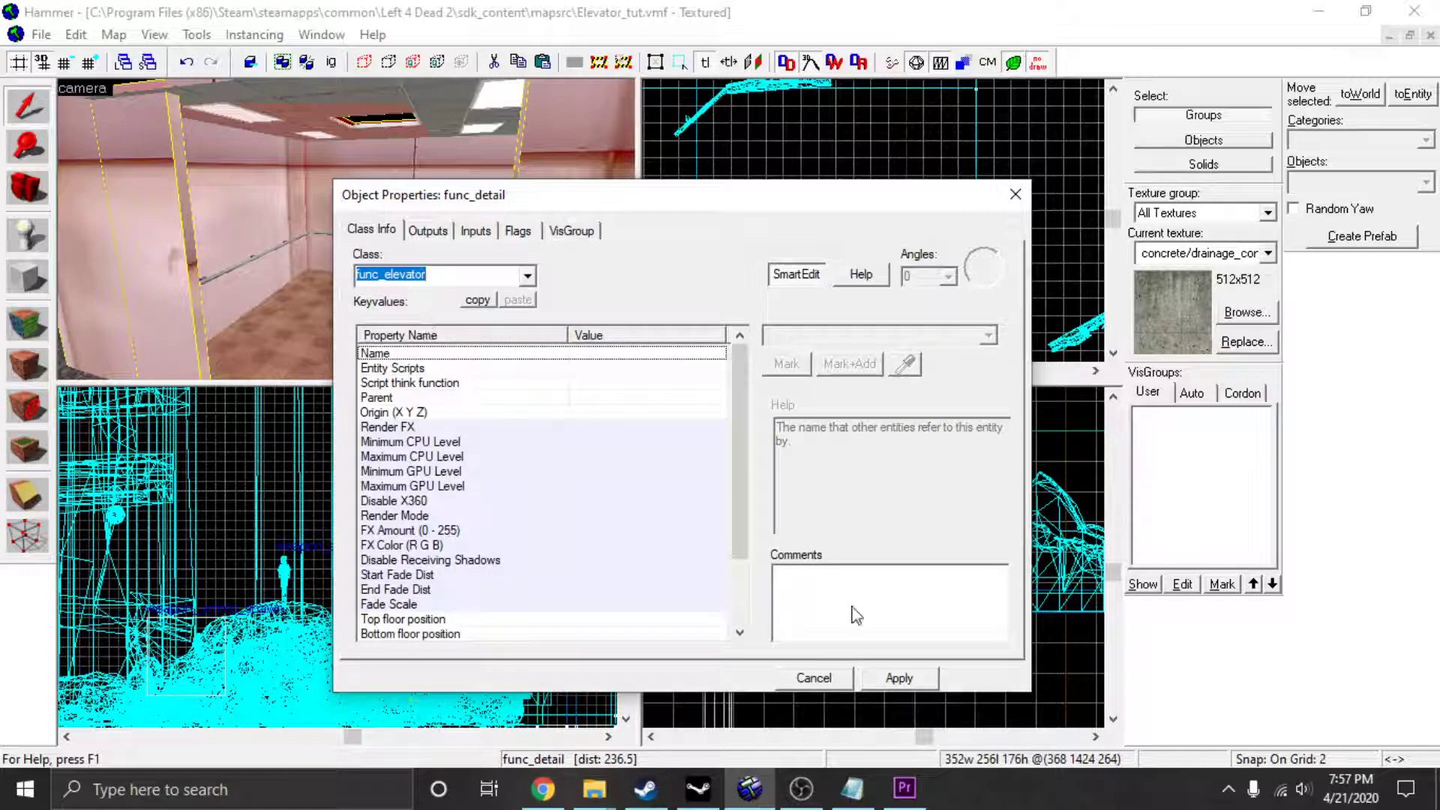
{"action": "left_click", "coordinate": [892, 678]}
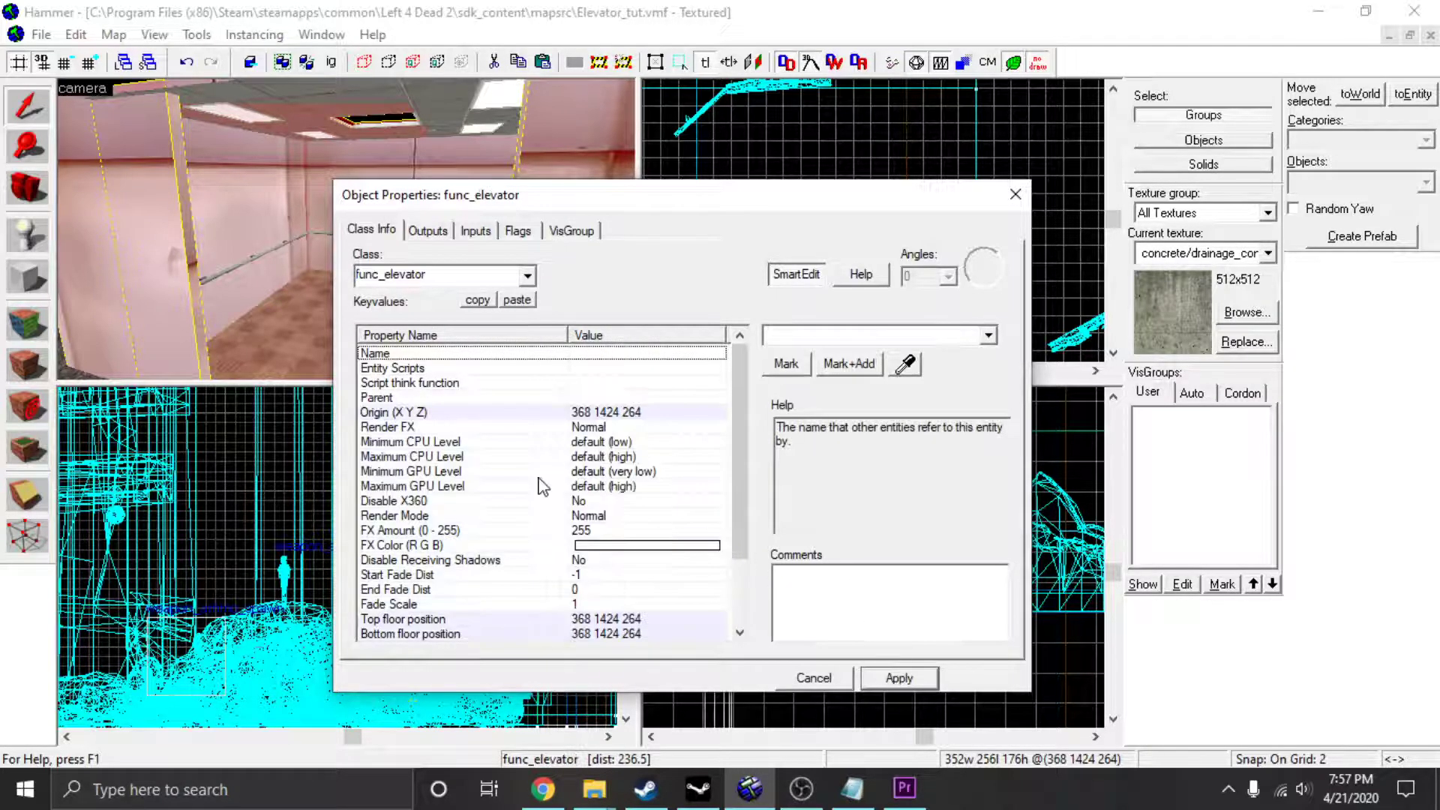
Review the property list of the new func_elevator entity, from its name down to the speed and damage settings.
{"action": "scroll", "coordinate": [543, 486], "scroll_direction": "down", "scroll_amount": 2}
{"action": "scroll", "coordinate": [533, 504], "scroll_direction": "up", "scroll_amount": 1}
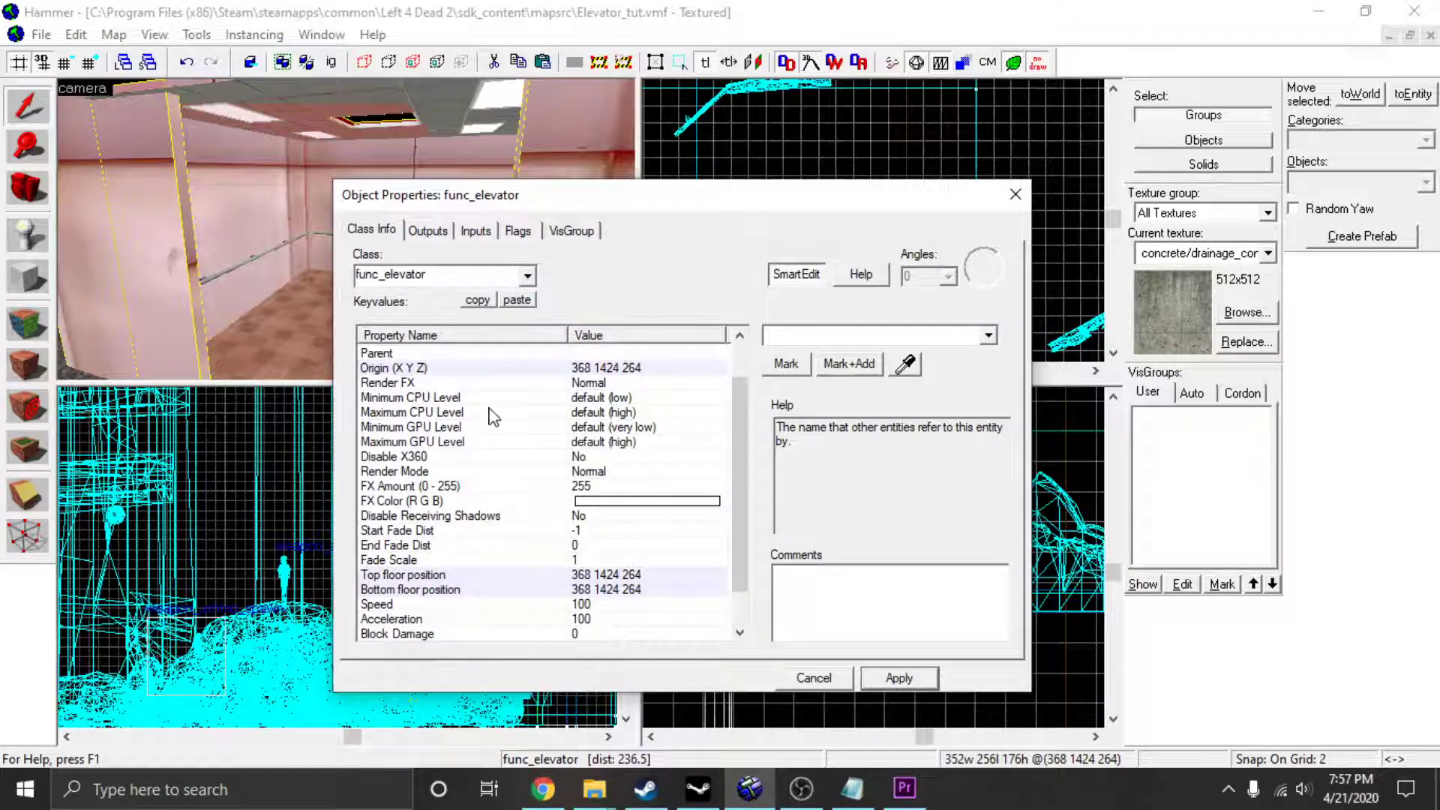
{"action": "scroll", "coordinate": [495, 420], "scroll_direction": "up", "scroll_amount": 1}
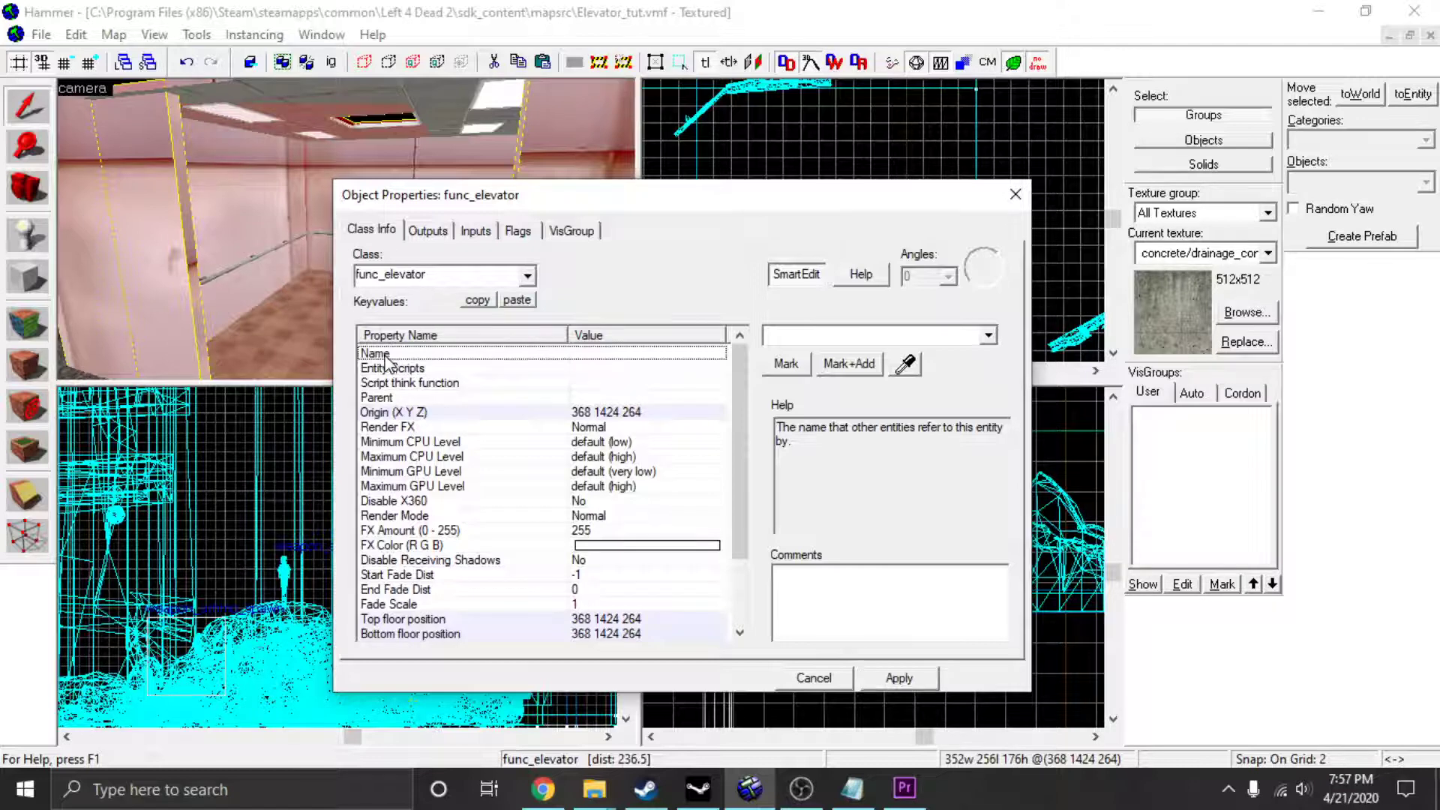
{"action": "left_click", "coordinate": [317, 330]}
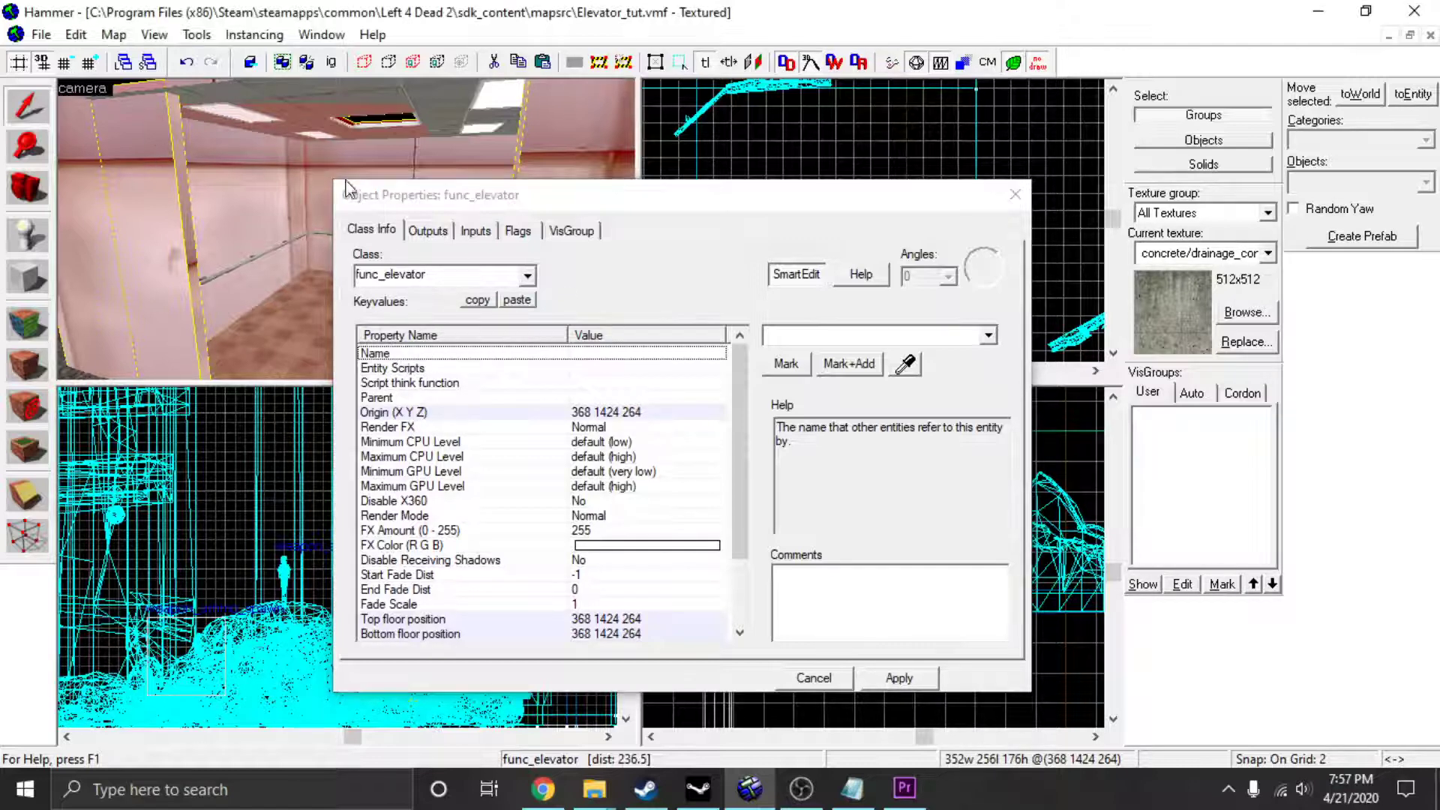
Name the new func_elevator entity Elevator and apply the change.
{"action": "left_click", "coordinate": [816, 337]}
{"action": "type", "text": "Elevat"}
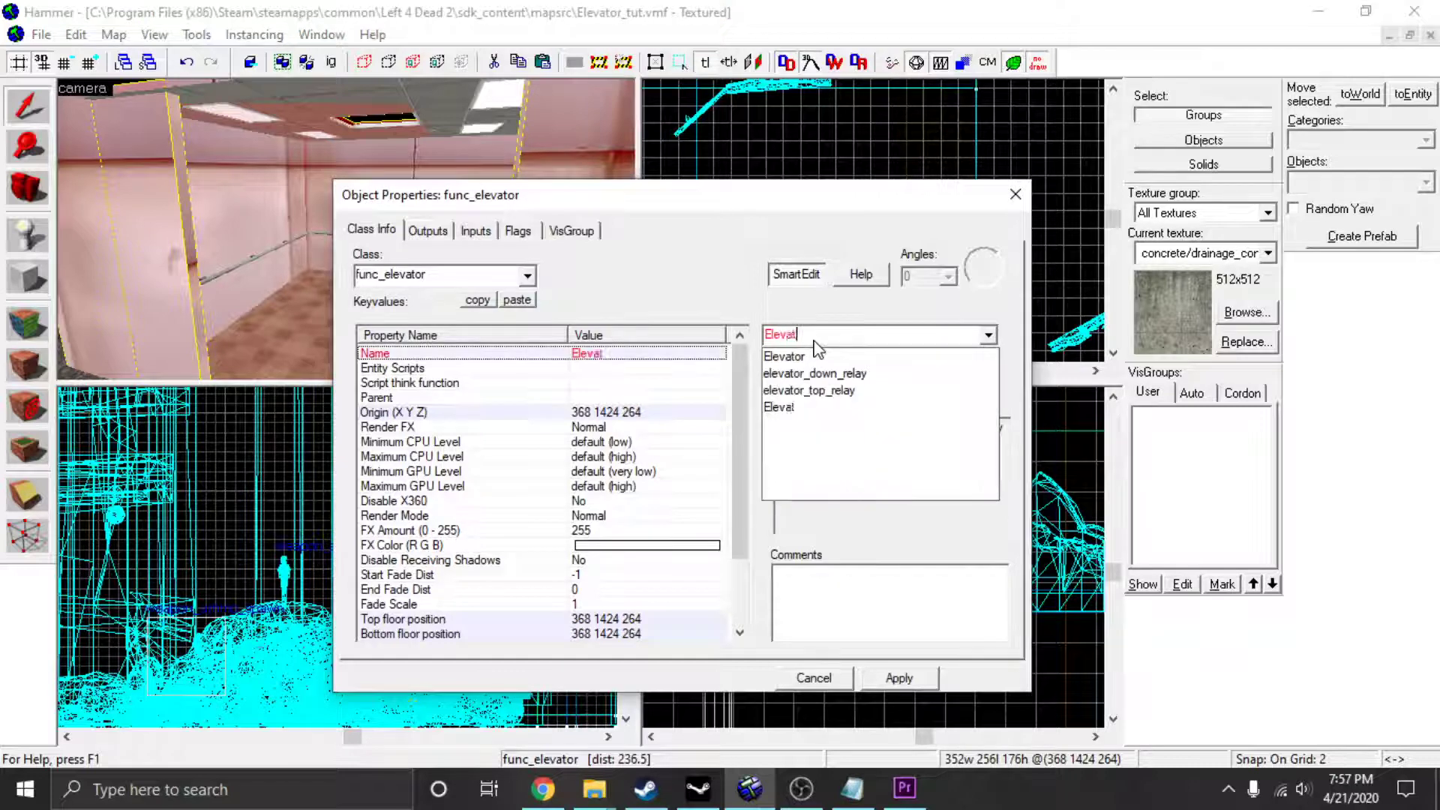
{"action": "type", "text": "or"}
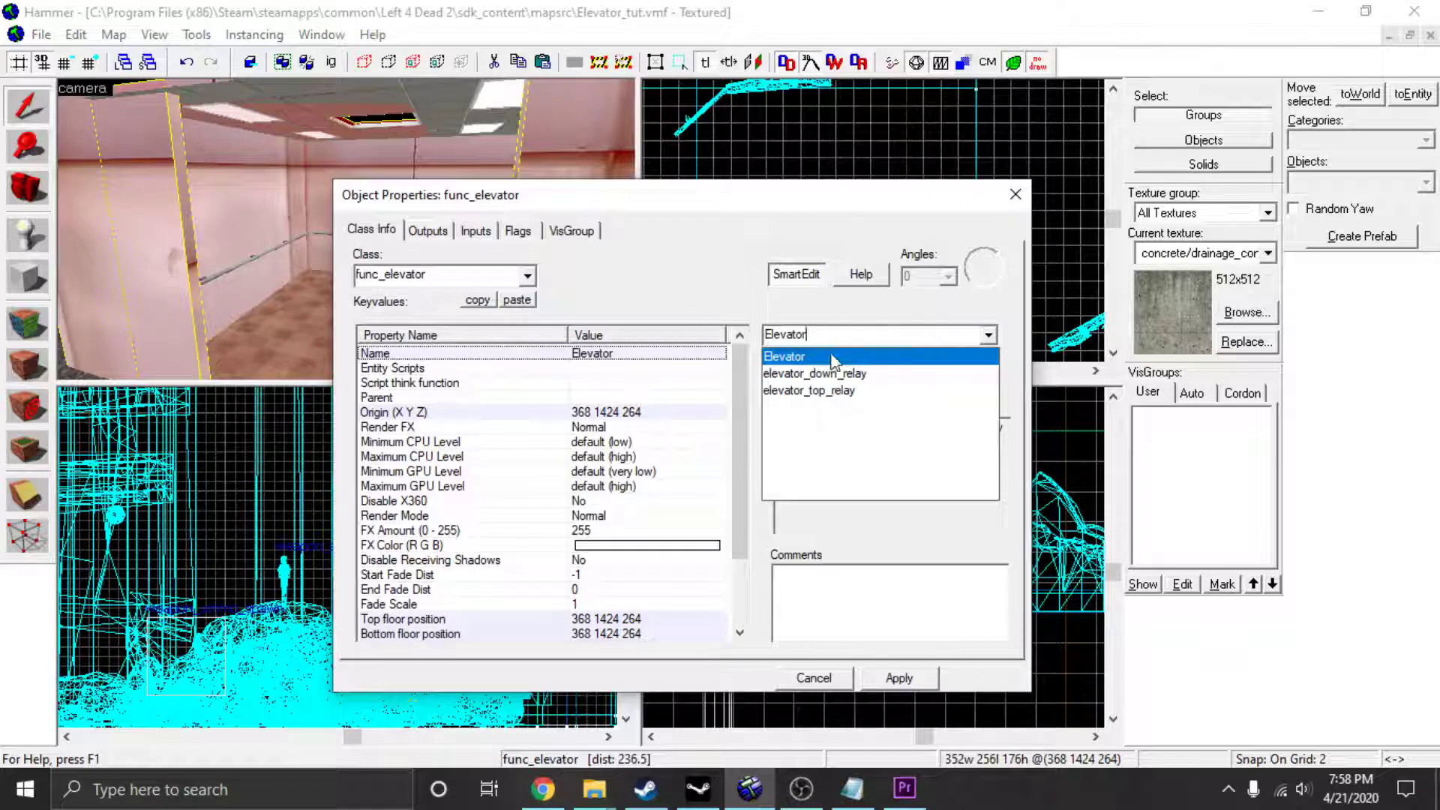
{"action": "left_click", "coordinate": [832, 358]}
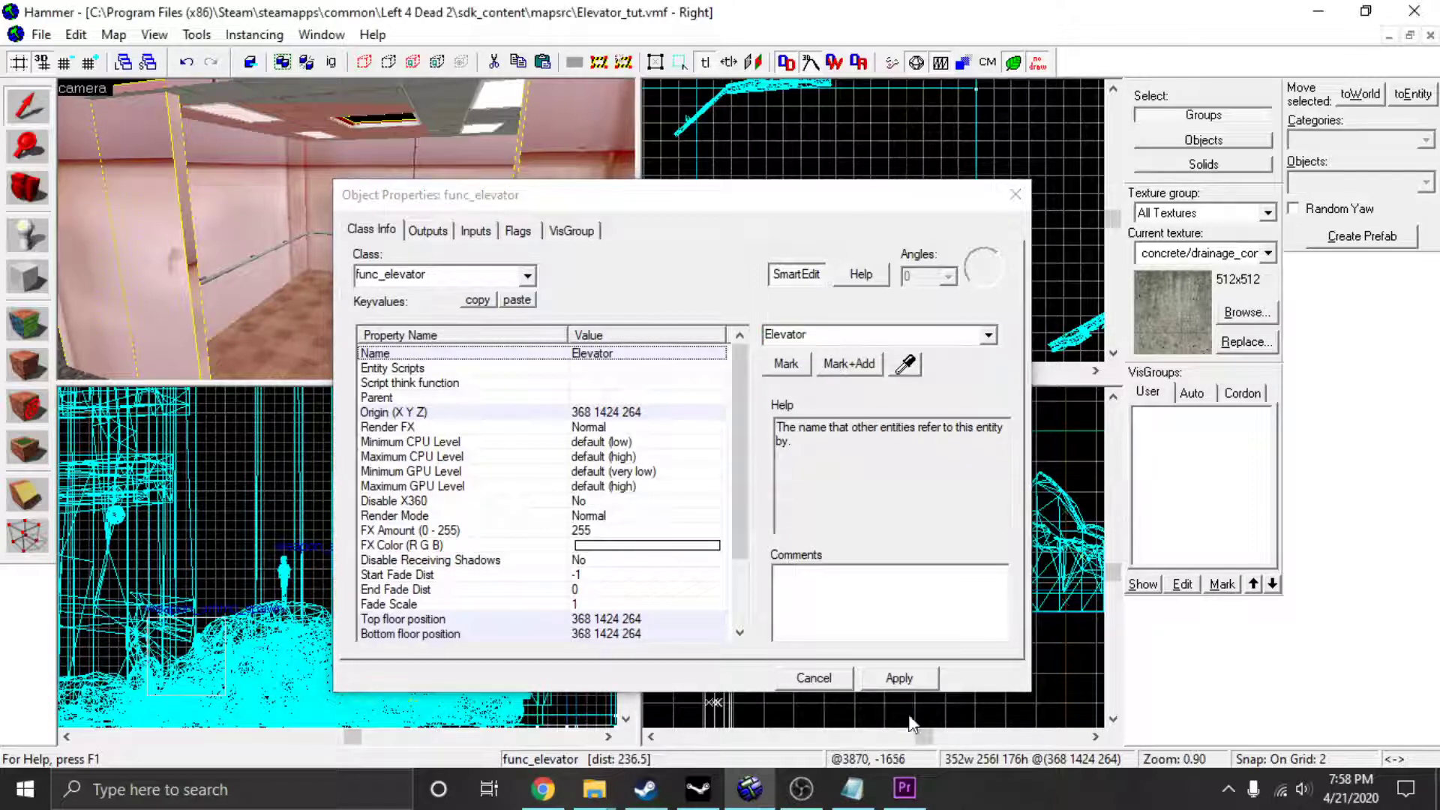
{"action": "left_click", "coordinate": [899, 678]}
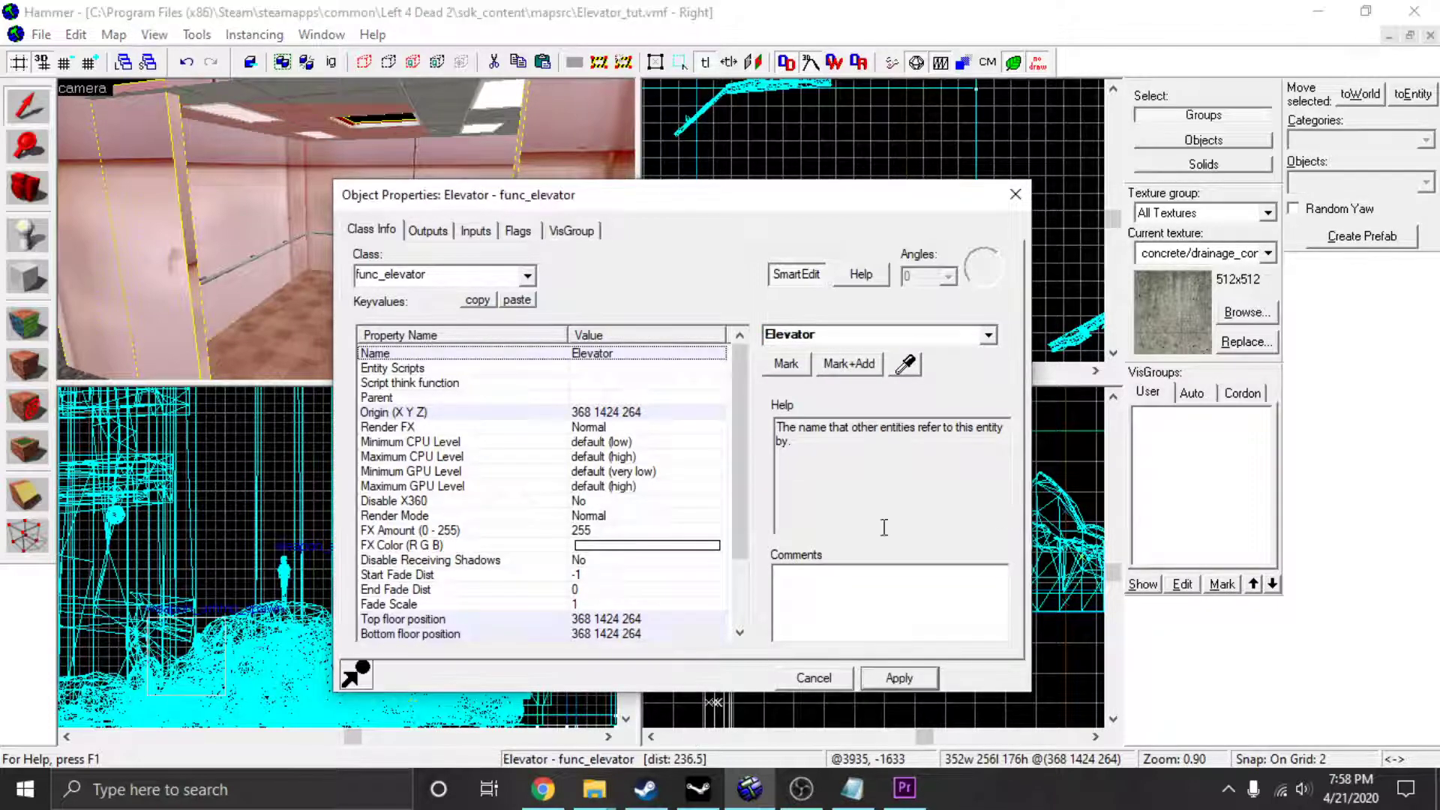
{"action": "left_click", "coordinate": [903, 682]}
Review the elevator entity's origin, top floor position and bottom floor position properties, and close its properties.
{"action": "scroll", "coordinate": [540, 510], "scroll_direction": "down", "scroll_amount": 2}
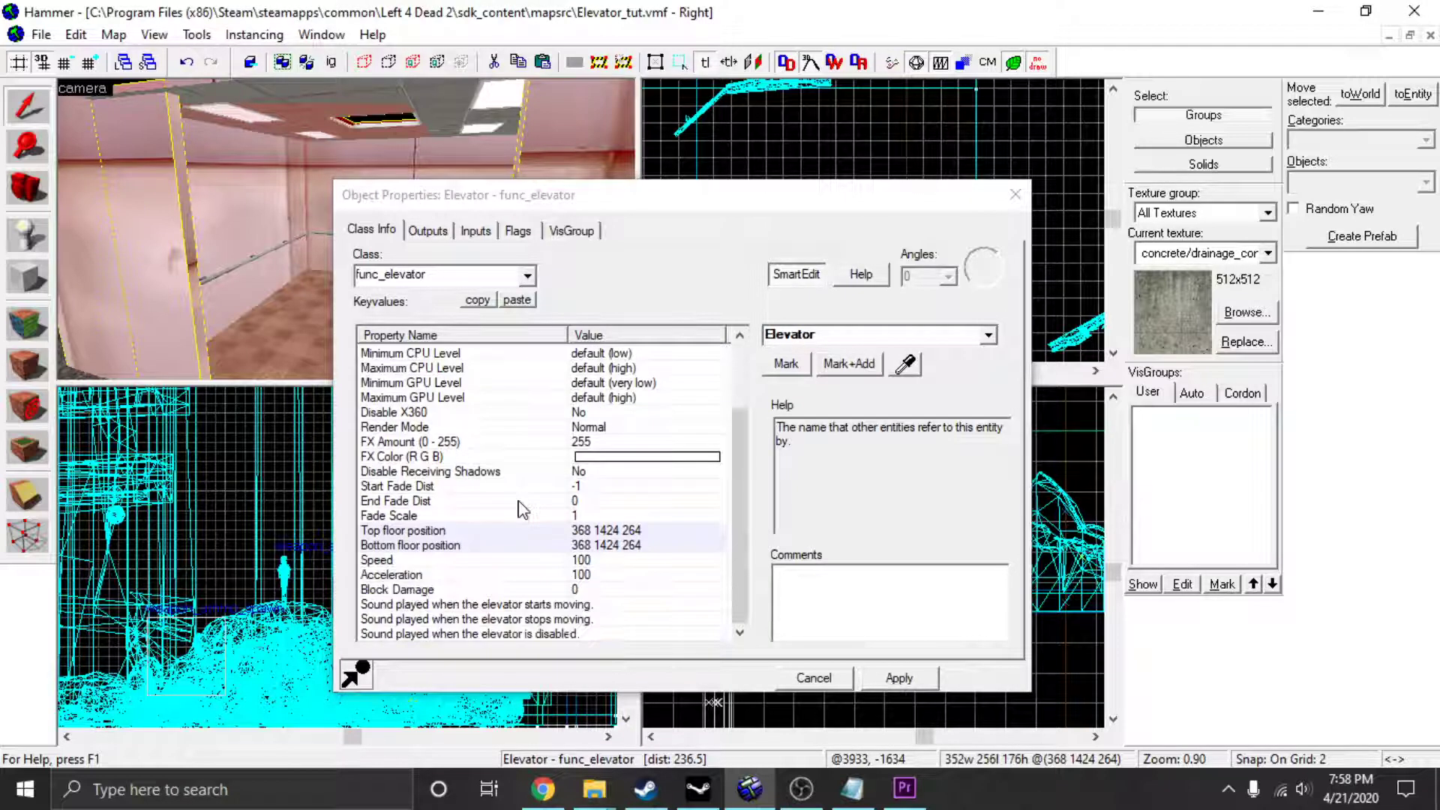
{"action": "scroll", "coordinate": [525, 513], "scroll_direction": "up", "scroll_amount": 1}
{"action": "scroll", "coordinate": [518, 521], "scroll_direction": "down", "scroll_amount": 1}
{"action": "scroll", "coordinate": [480, 529], "scroll_direction": "up", "scroll_amount": 2}
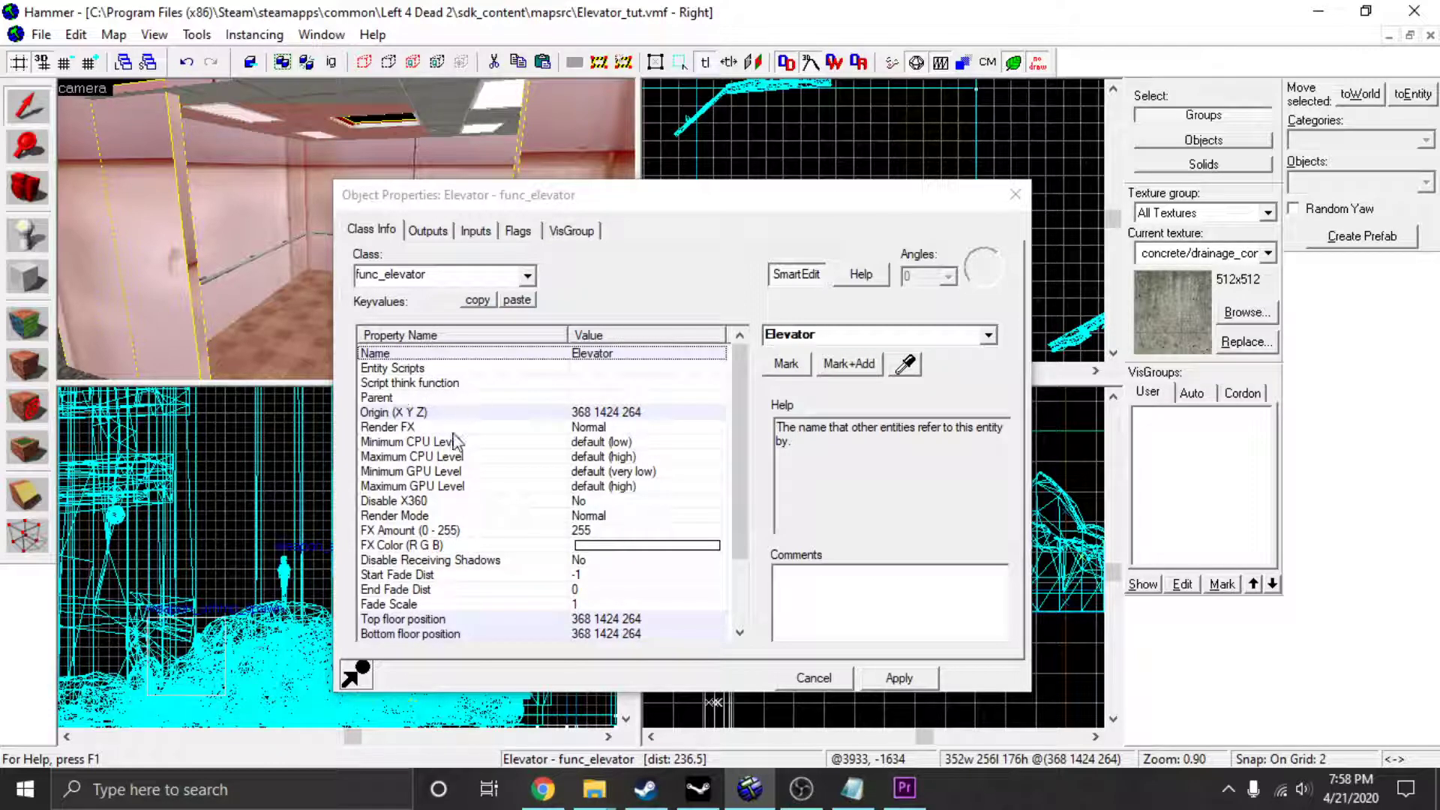
{"action": "scroll", "coordinate": [452, 458], "scroll_direction": "down", "scroll_amount": 2}
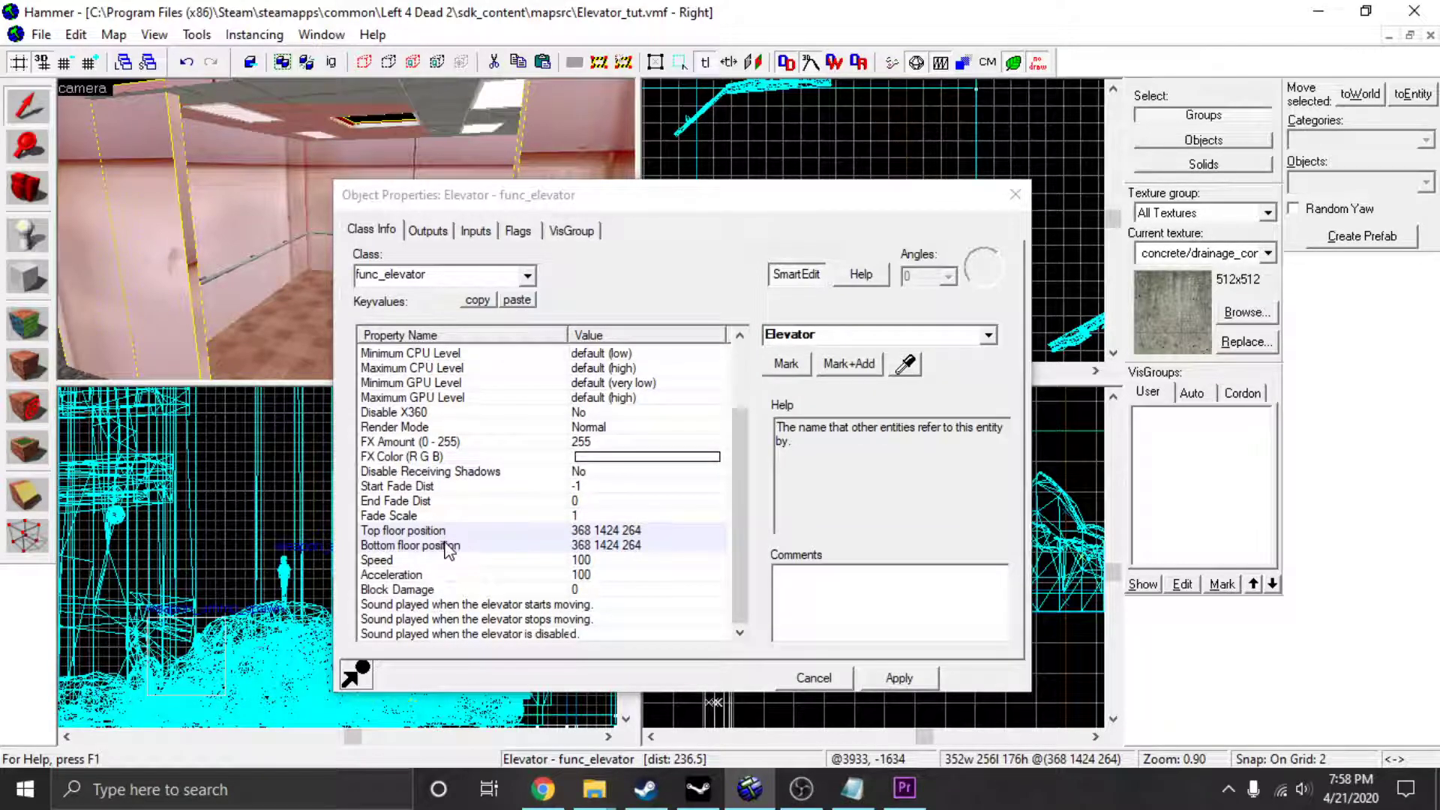
{"action": "scroll", "coordinate": [448, 549], "scroll_direction": "up", "scroll_amount": 2}
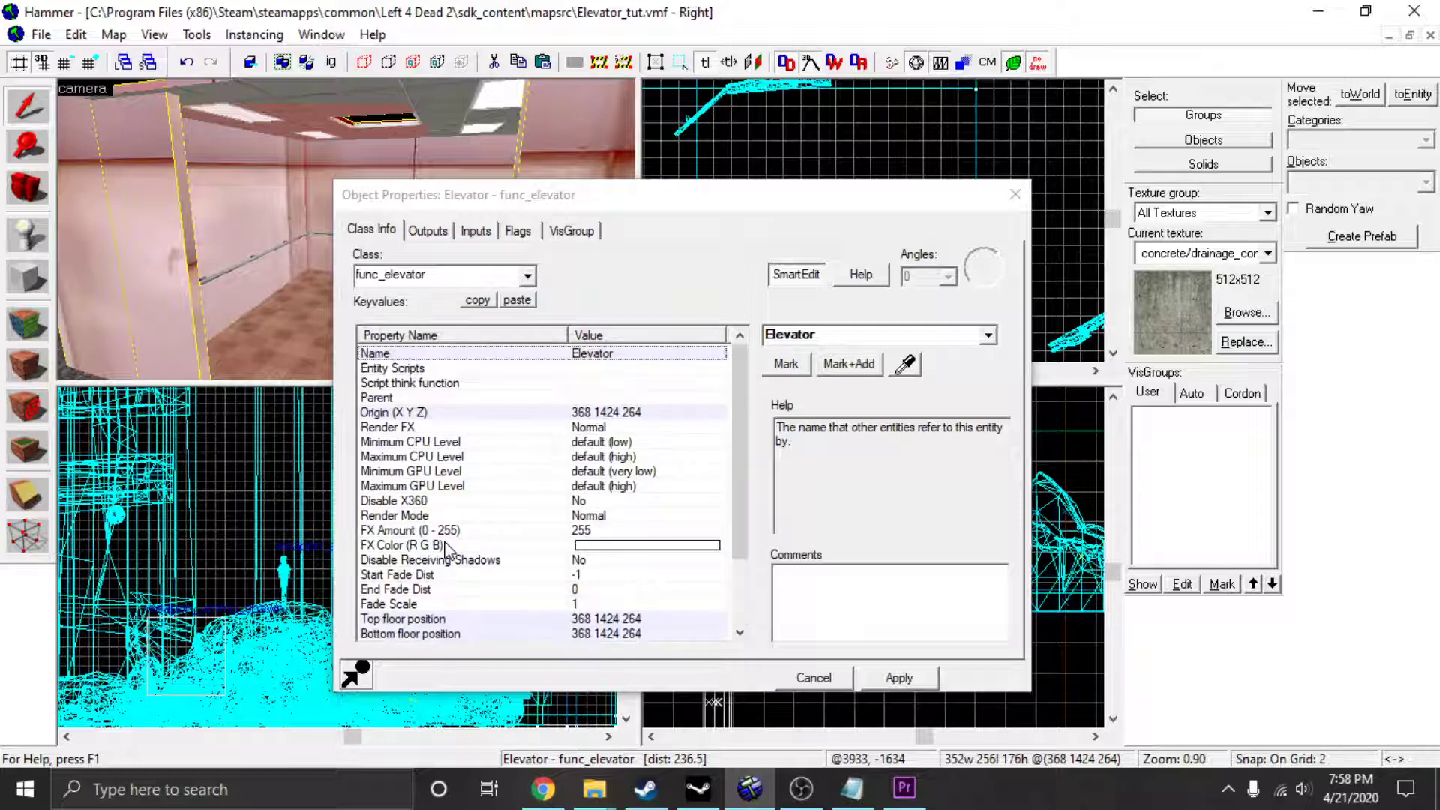
{"action": "scroll", "coordinate": [429, 555], "scroll_direction": "down", "scroll_amount": 2}
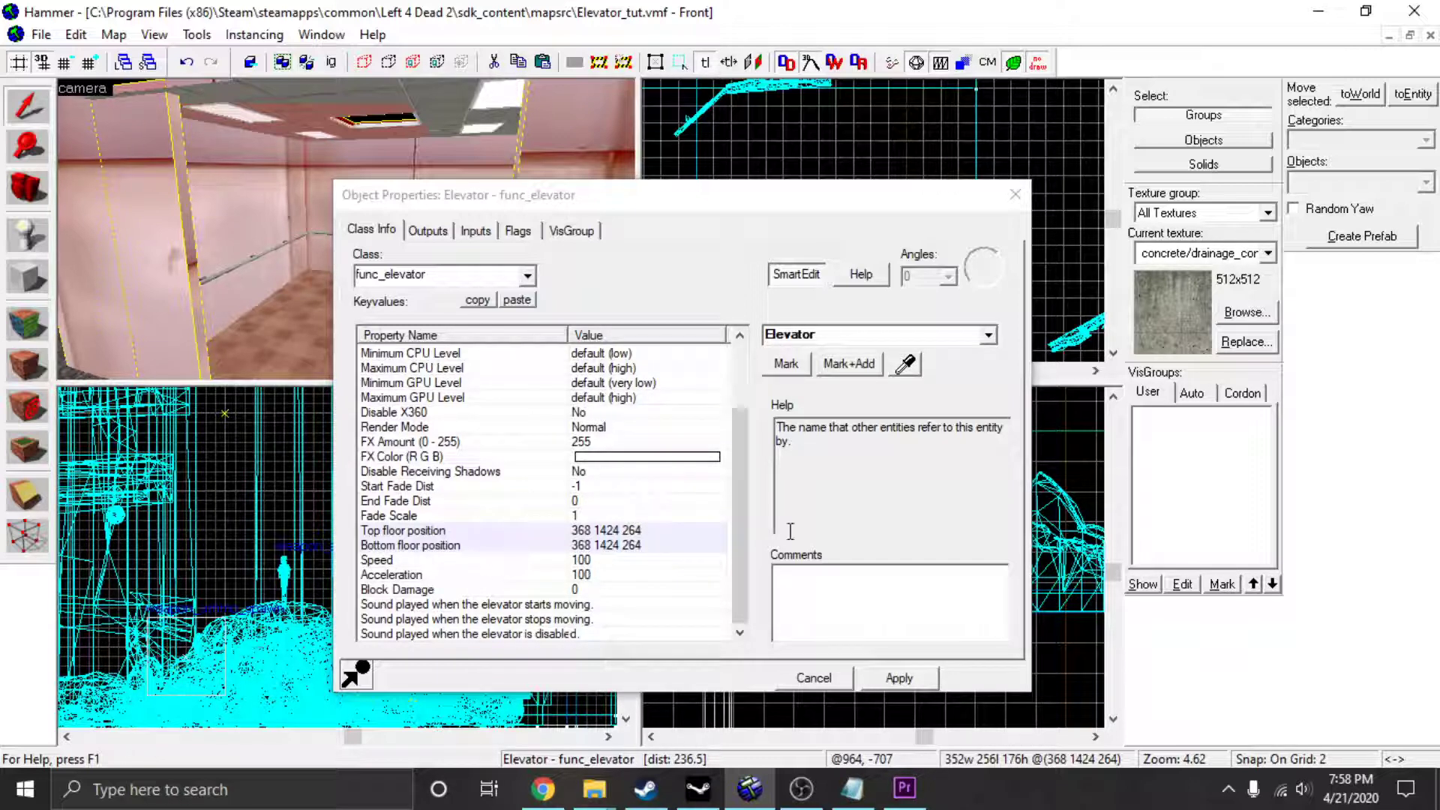
{"action": "left_click", "coordinate": [1015, 194]}
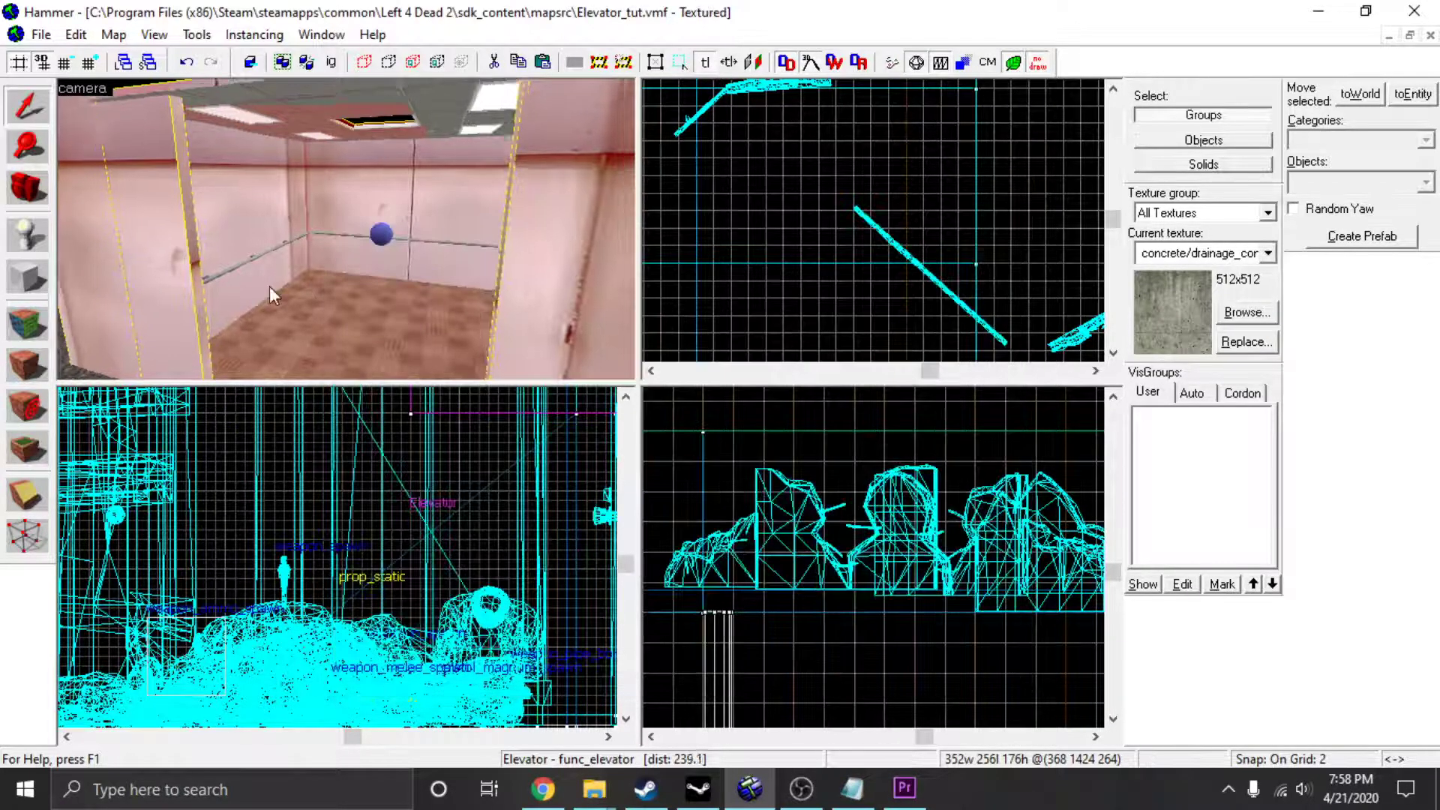
{"action": "left_click_drag", "start_coordinate": [336, 284], "coordinate": [309, 242]}
{"action": "scroll", "coordinate": [772, 210], "scroll_direction": "down", "scroll_amount": 5}
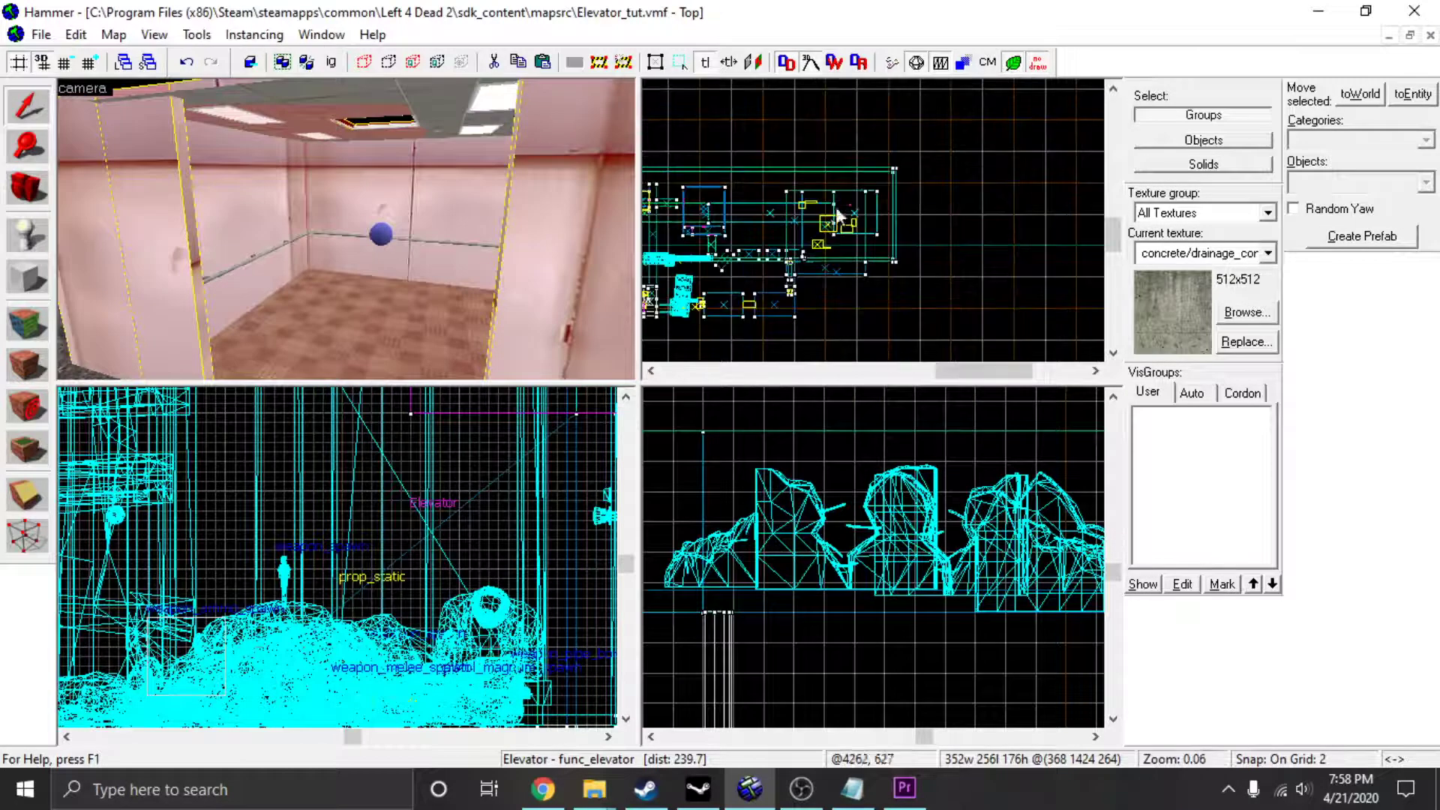
{"action": "scroll", "coordinate": [877, 595], "scroll_direction": "down", "scroll_amount": 3}
{"action": "scroll", "coordinate": [878, 595], "scroll_direction": "down", "scroll_amount": 5}
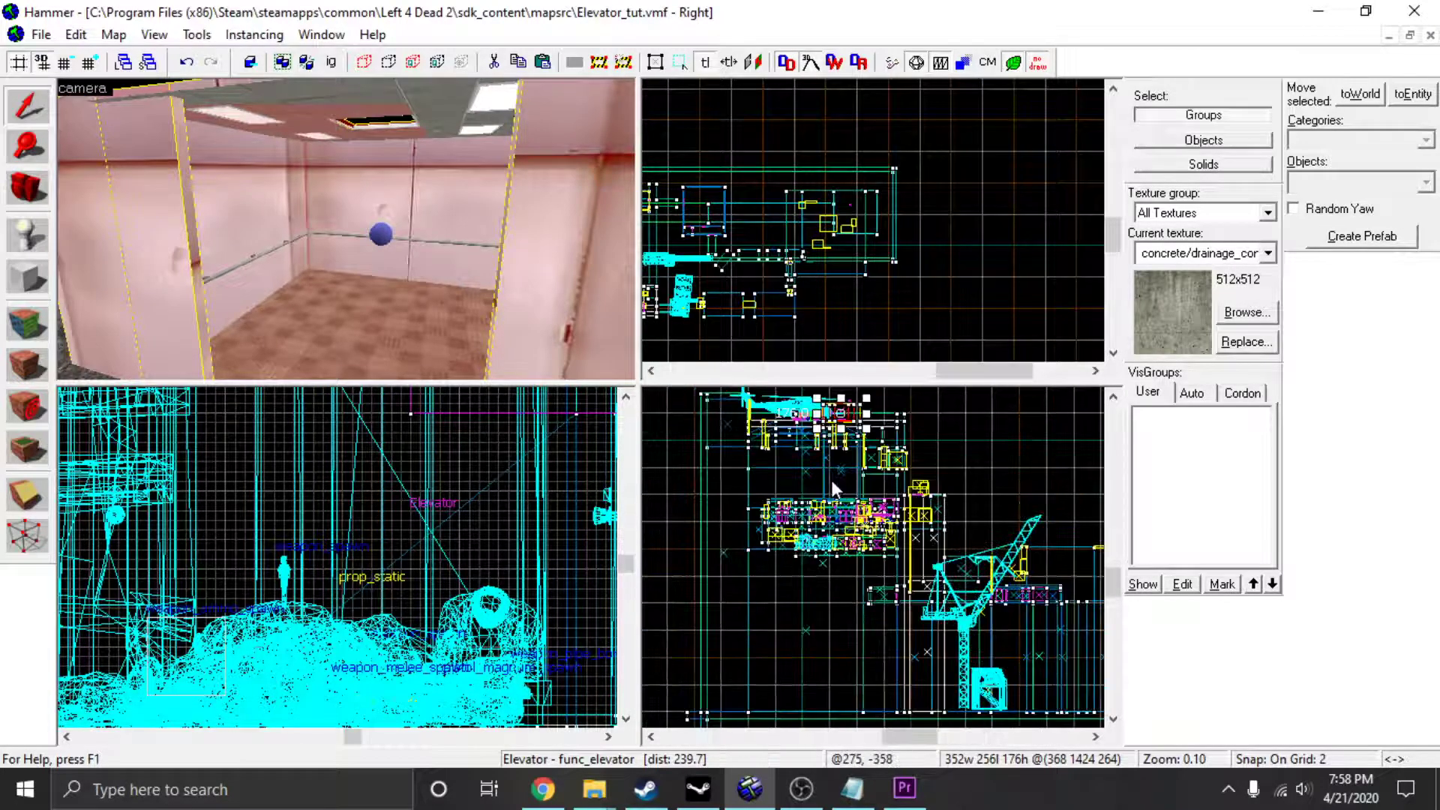
{"action": "scroll", "coordinate": [843, 550], "scroll_direction": "up", "scroll_amount": 6}
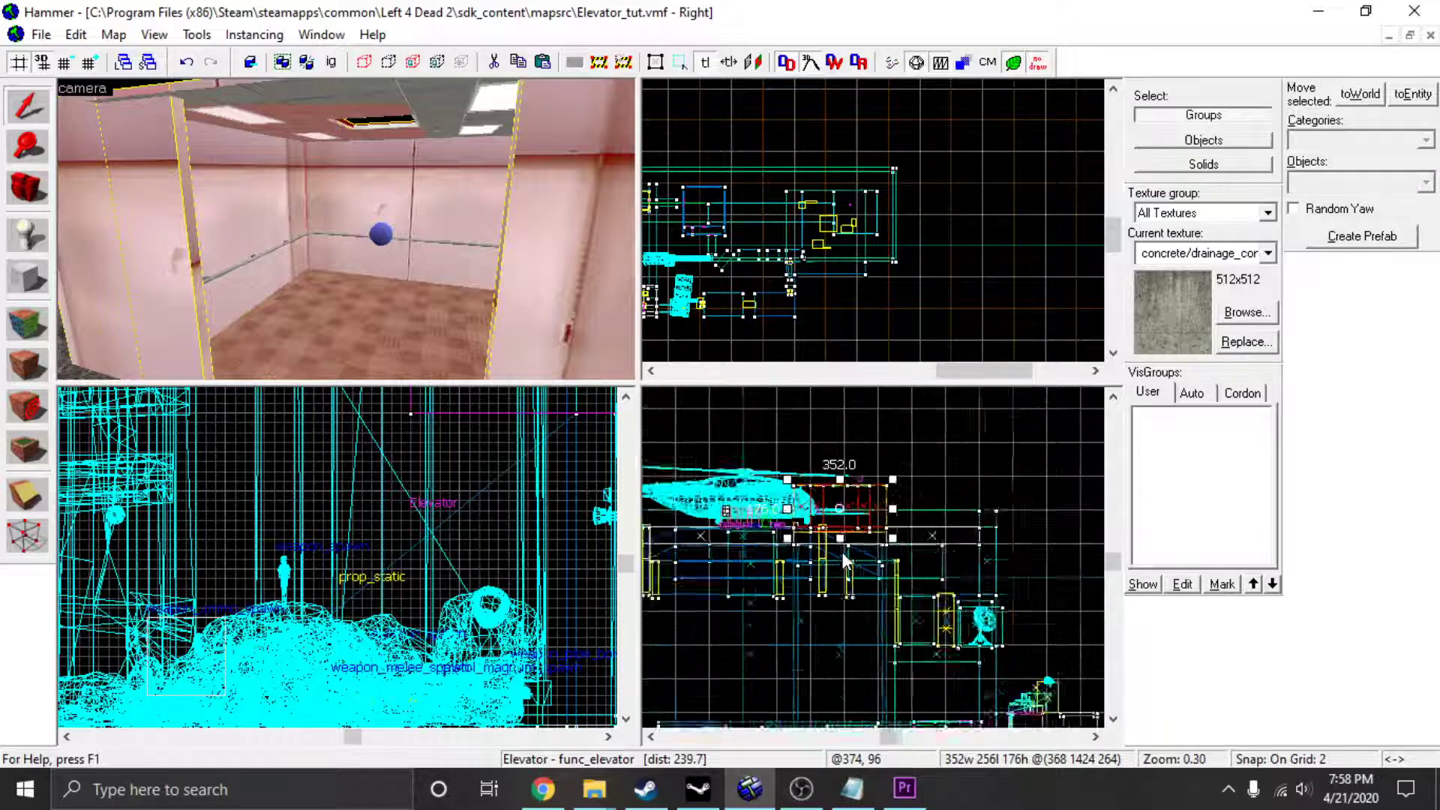
{"action": "scroll", "coordinate": [843, 538], "scroll_direction": "up", "scroll_amount": 2}
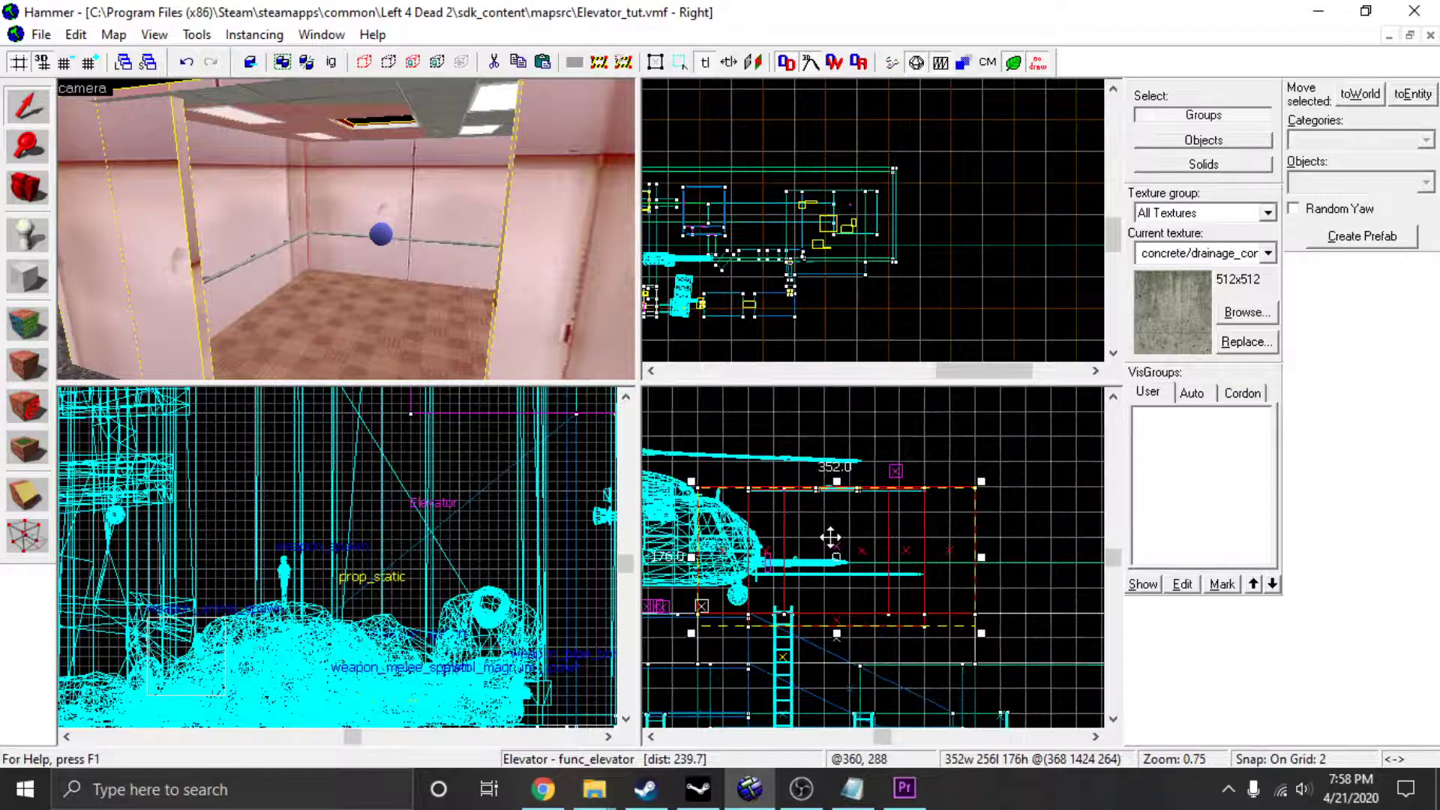
{"action": "left_click_drag", "start_coordinate": [830, 537], "coordinate": [829, 598]}
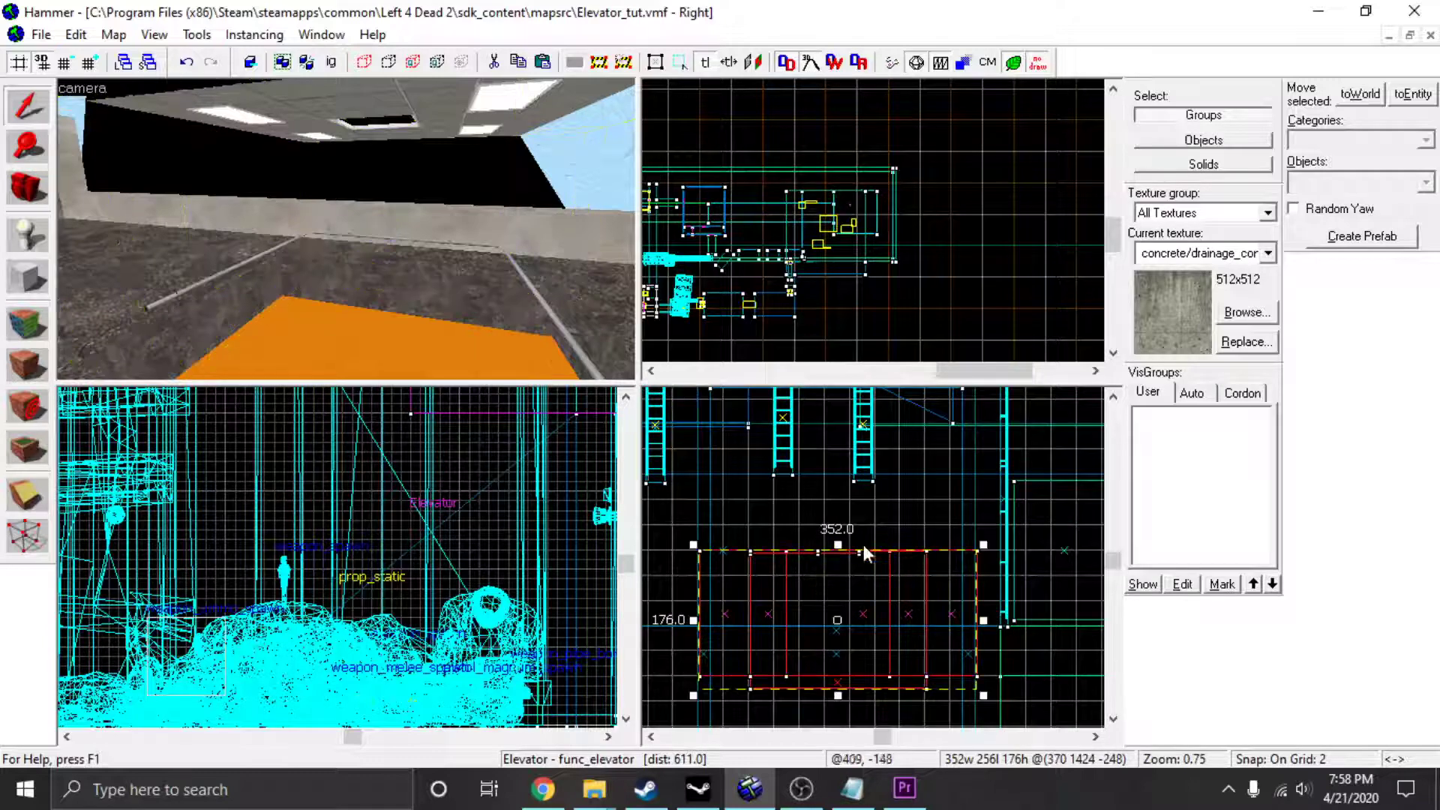
{"action": "scroll", "coordinate": [810, 532], "scroll_direction": "down", "scroll_amount": 4}
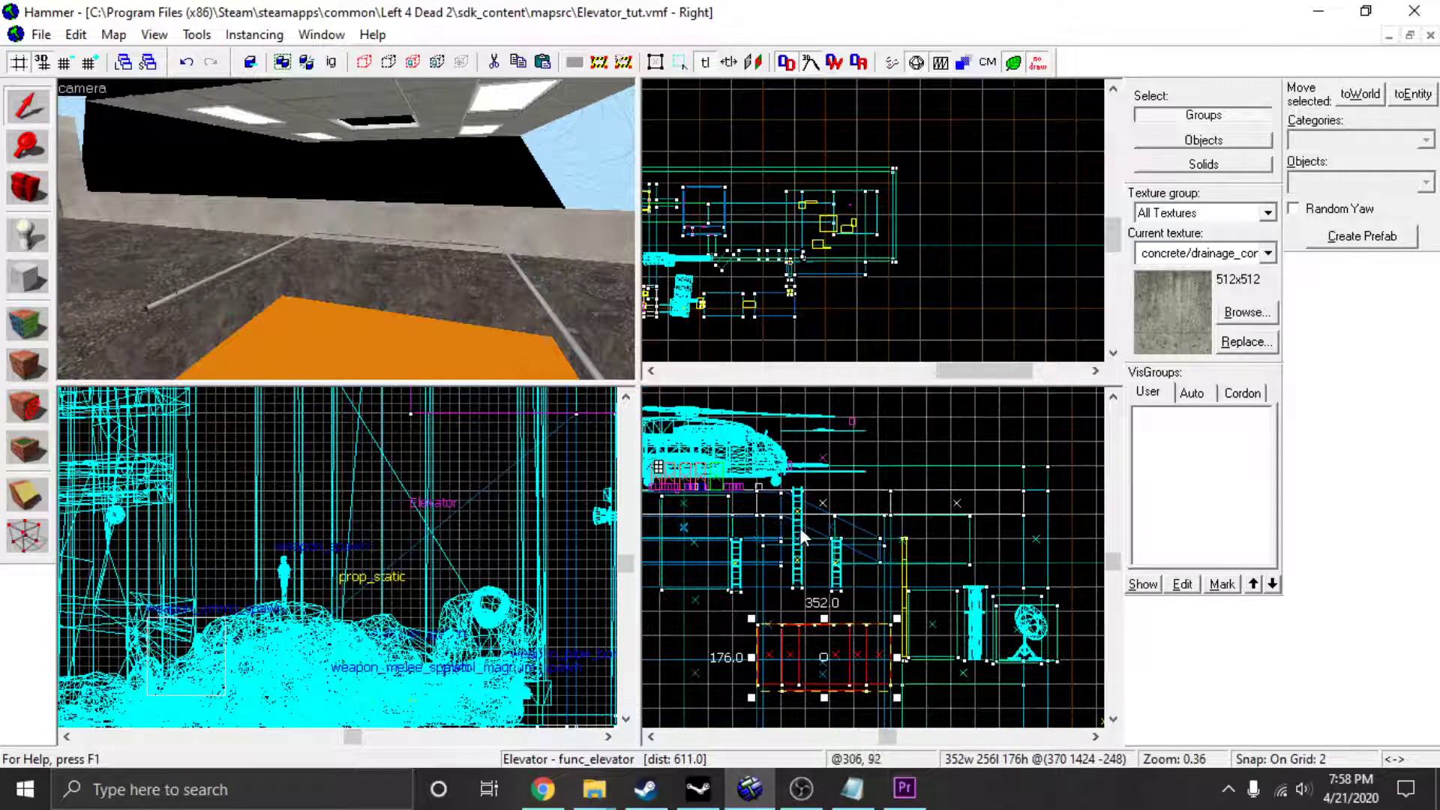
{"action": "key", "text": "ctrl+z"}
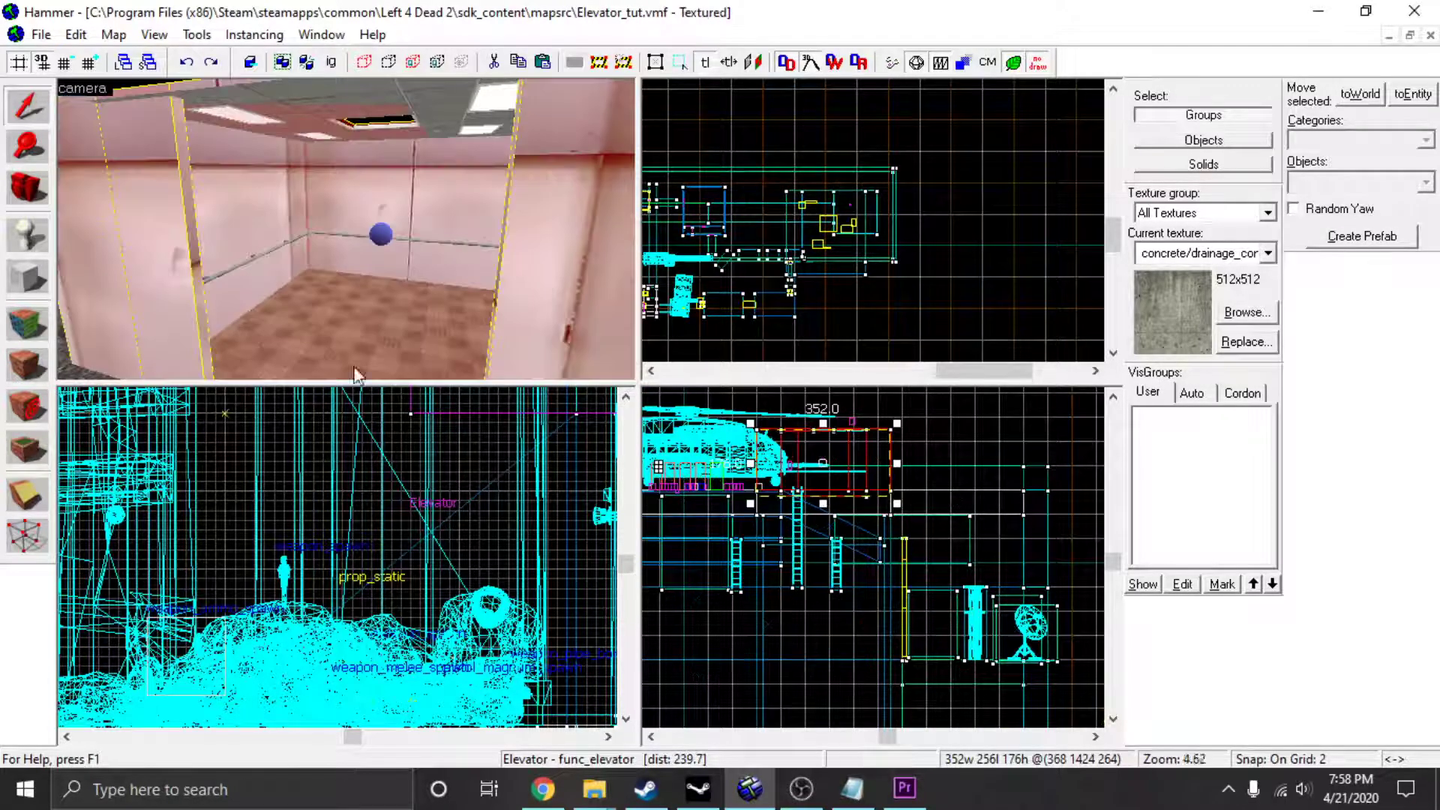
Measure the vertical distance down the shaft beneath the elevator car with a temporary block outline, and discard the outline.
{"action": "left_click", "coordinate": [27, 279]}
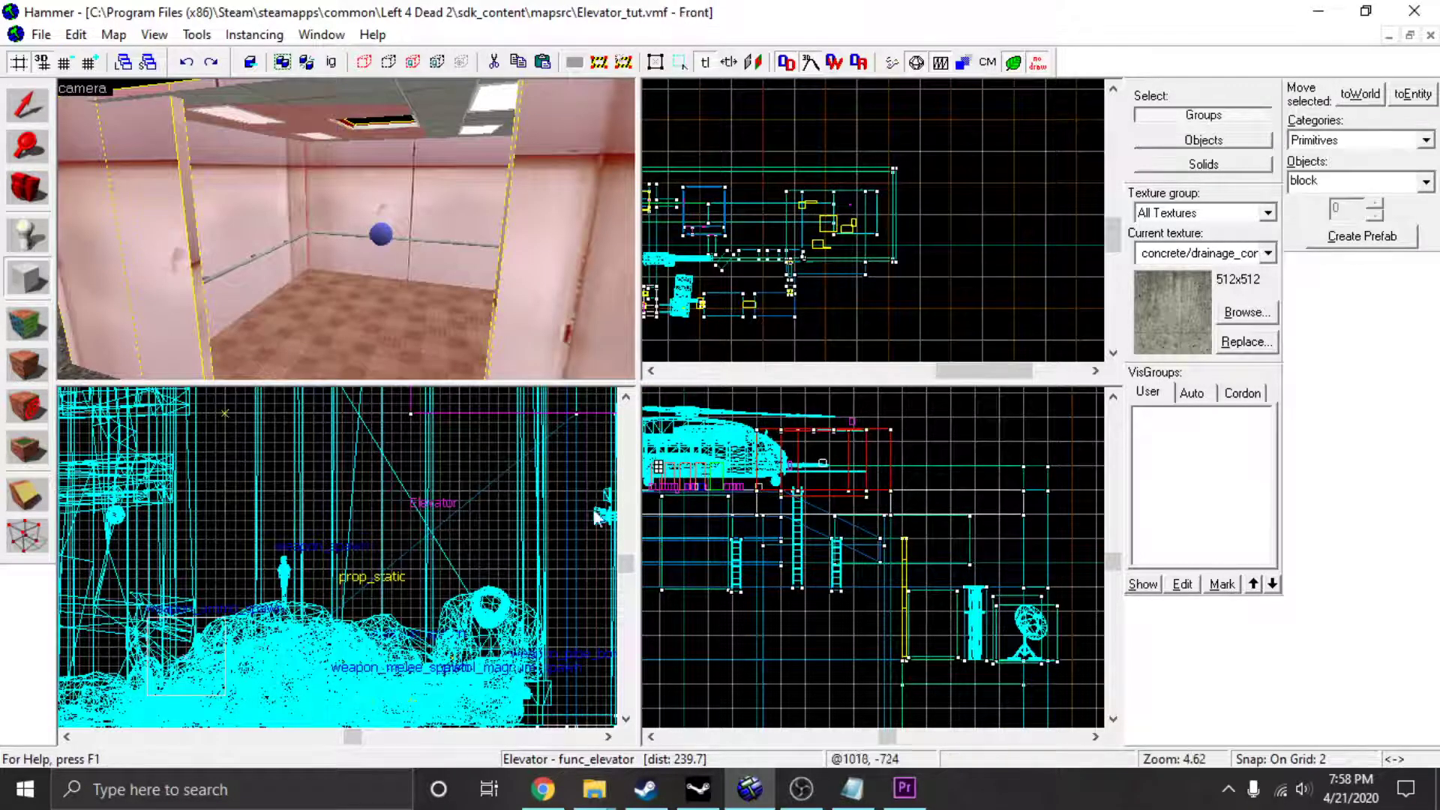
{"action": "scroll", "coordinate": [776, 495], "scroll_direction": "up", "scroll_amount": 8}
{"action": "scroll", "coordinate": [768, 488], "scroll_direction": "down", "scroll_amount": 3}
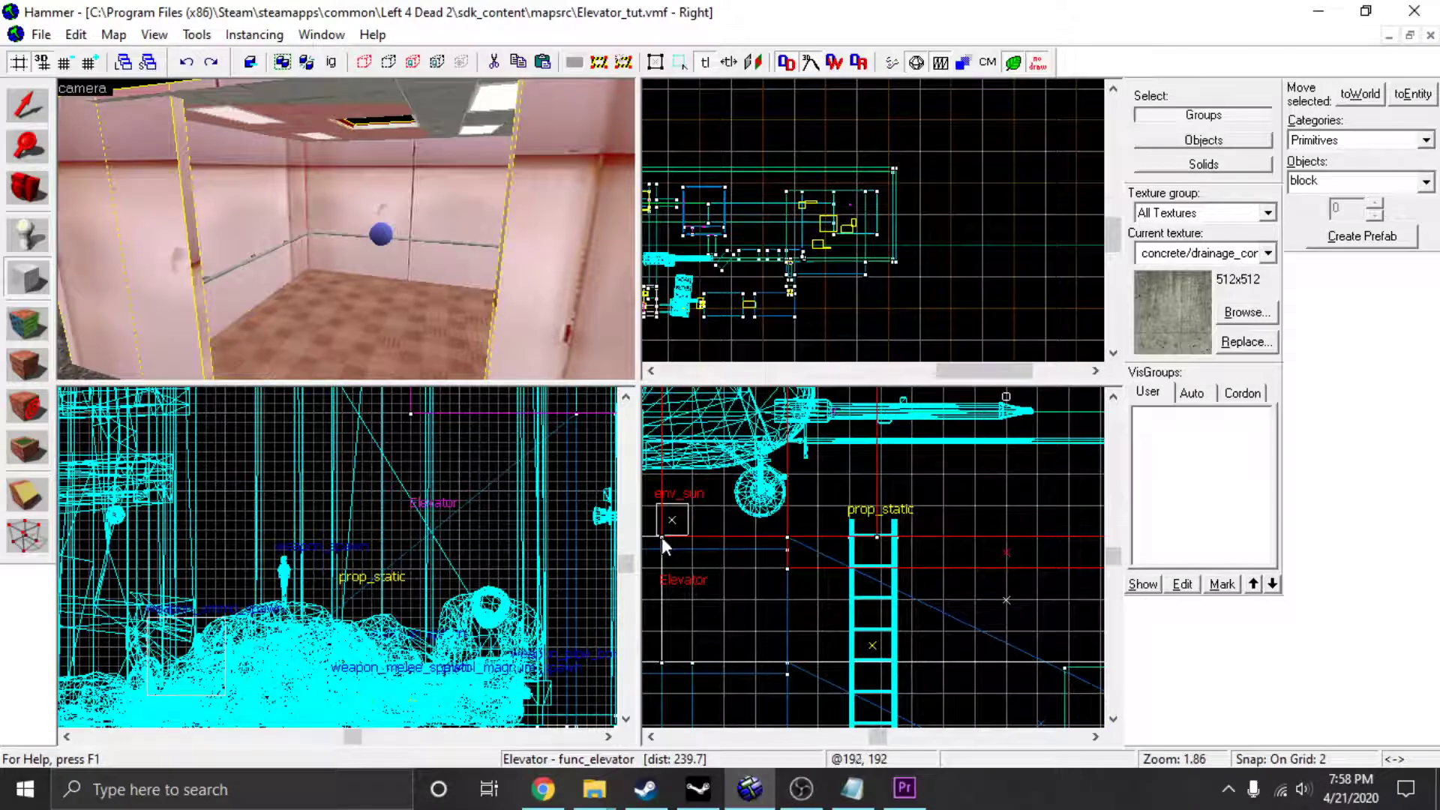
{"action": "left_click_drag", "start_coordinate": [773, 503], "coordinate": [981, 646]}
{"action": "key", "text": "Right"}
{"action": "key", "text": "Down"}
{"action": "key", "text": "Down"}
{"action": "key", "text": "Down"}
{"action": "key", "text": "Down"}
{"action": "scroll", "coordinate": [974, 635], "scroll_direction": "down", "scroll_amount": 2}
{"action": "scroll", "coordinate": [980, 647], "scroll_direction": "up", "scroll_amount": 1}
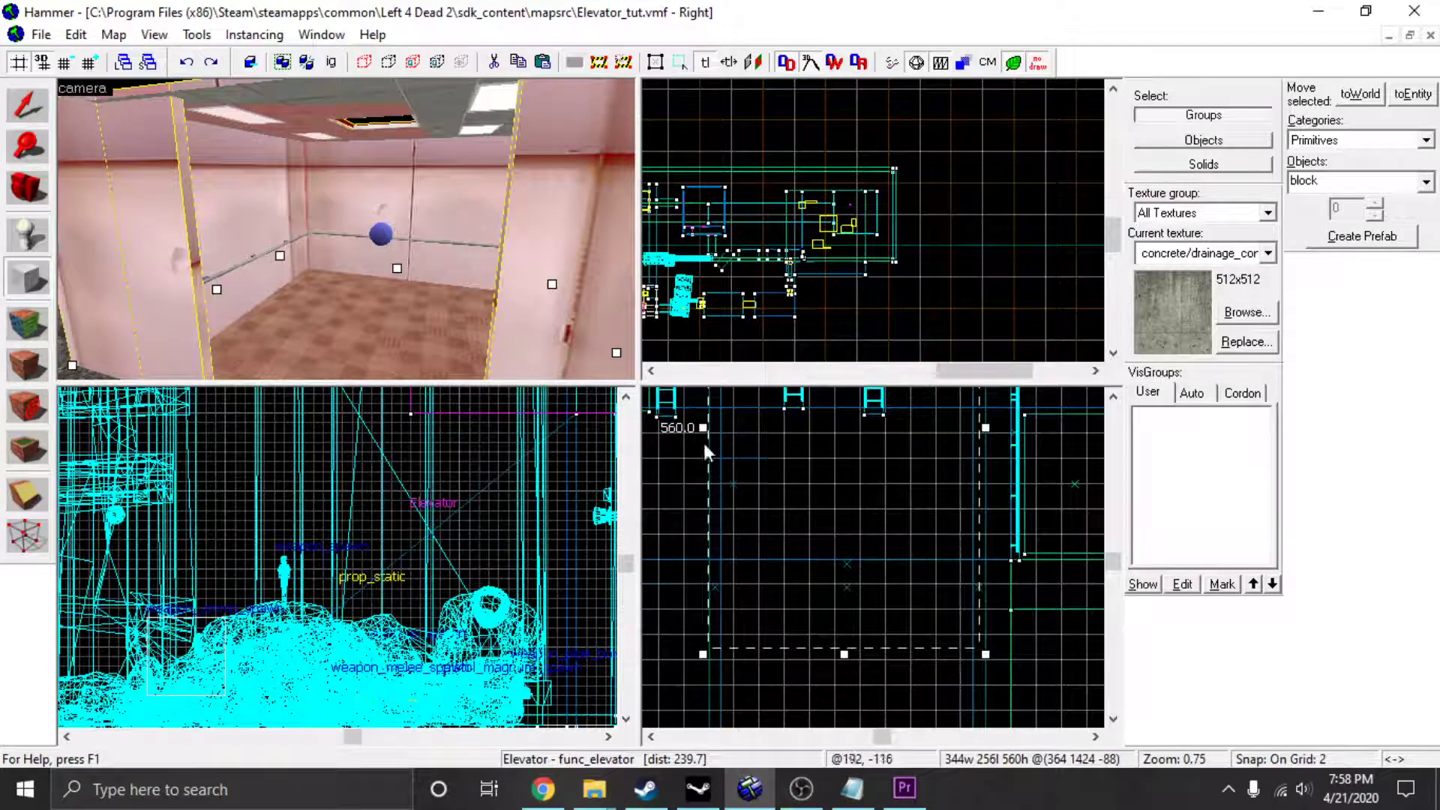
{"action": "key", "text": "Up"}
{"action": "key", "text": "Up"}
{"action": "key", "text": "Up"}
{"action": "key", "text": "Up"}
{"action": "scroll", "coordinate": [819, 462], "scroll_direction": "down", "scroll_amount": 2}
{"action": "key", "text": "Up"}
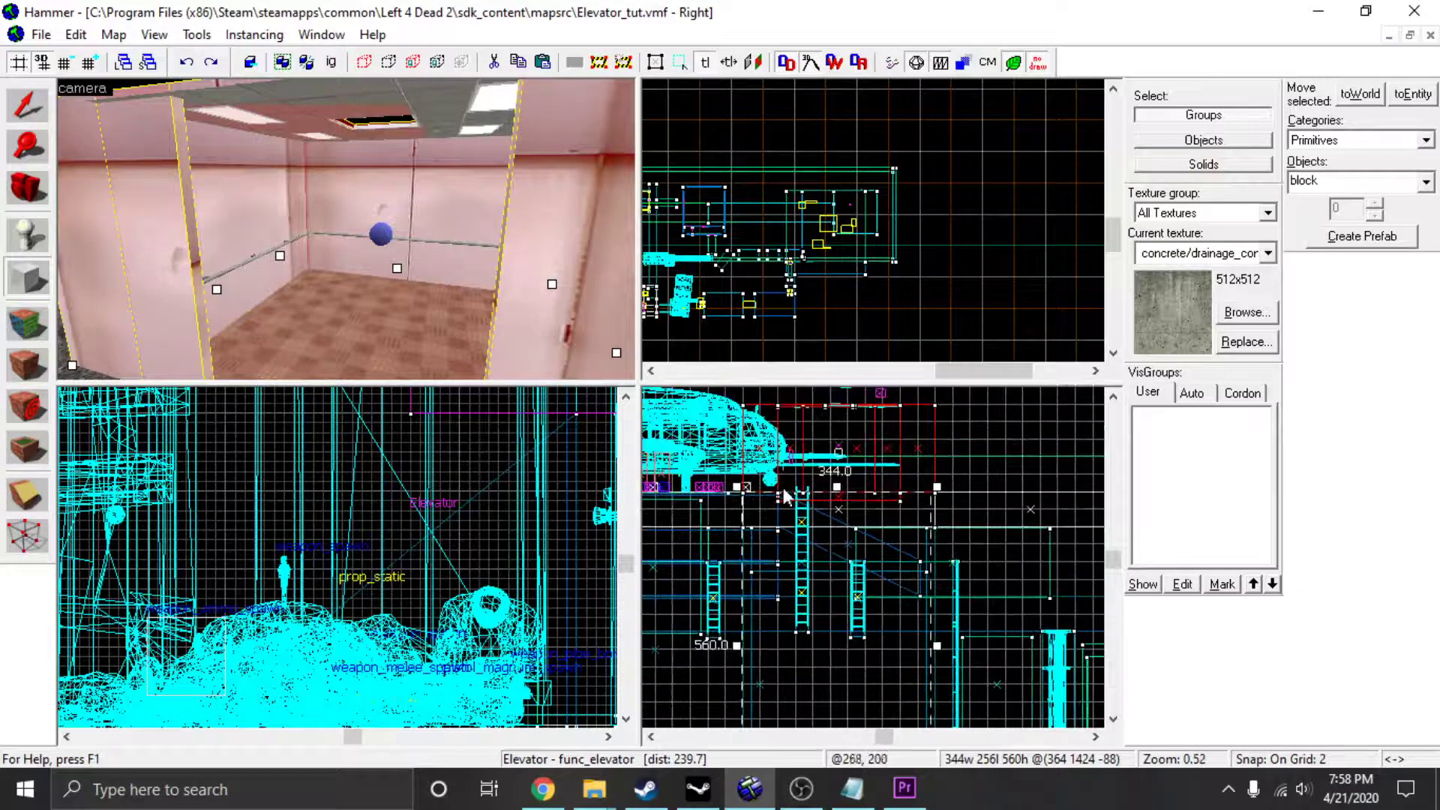
{"action": "key", "text": "shift+s"}
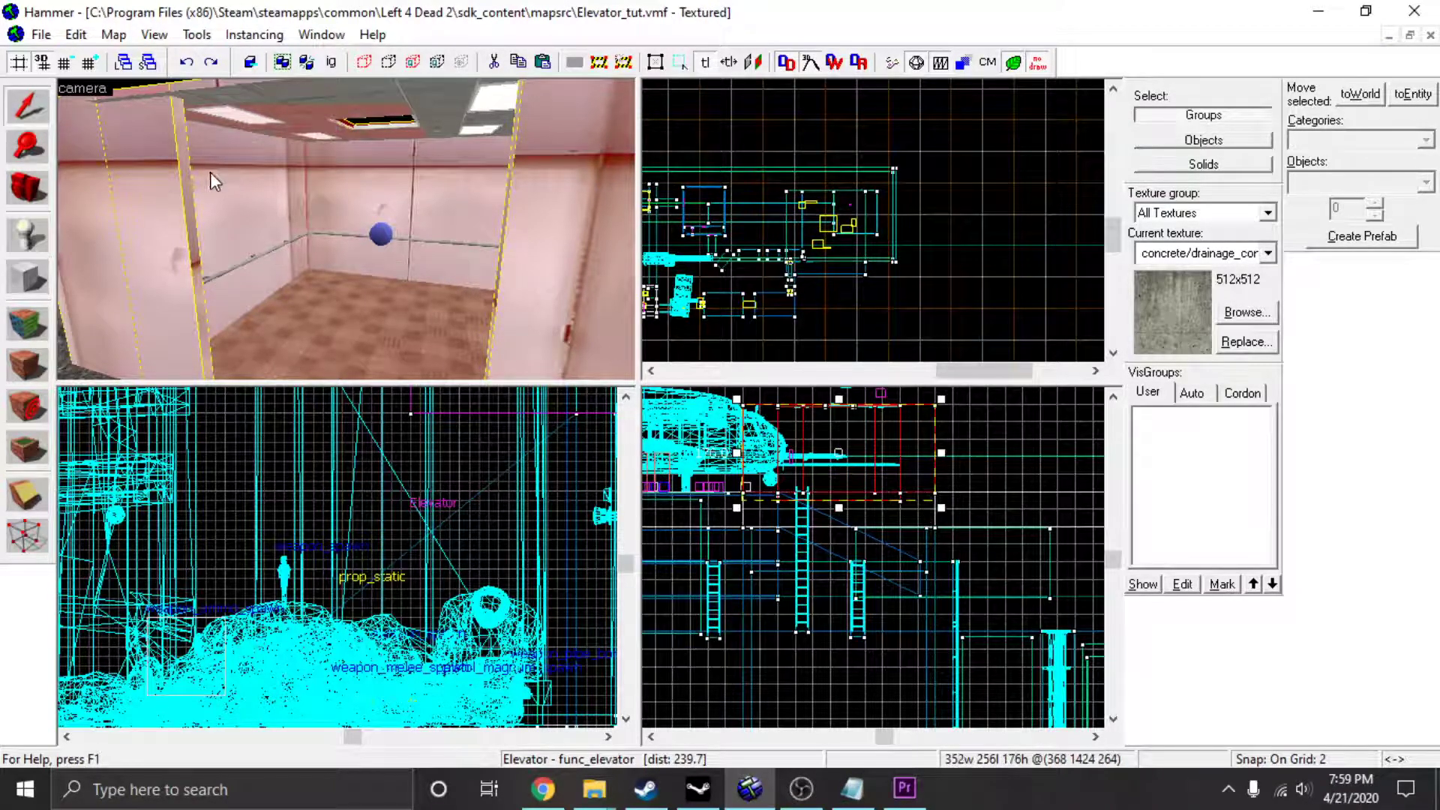
{"action": "key", "text": "alt+Return"}
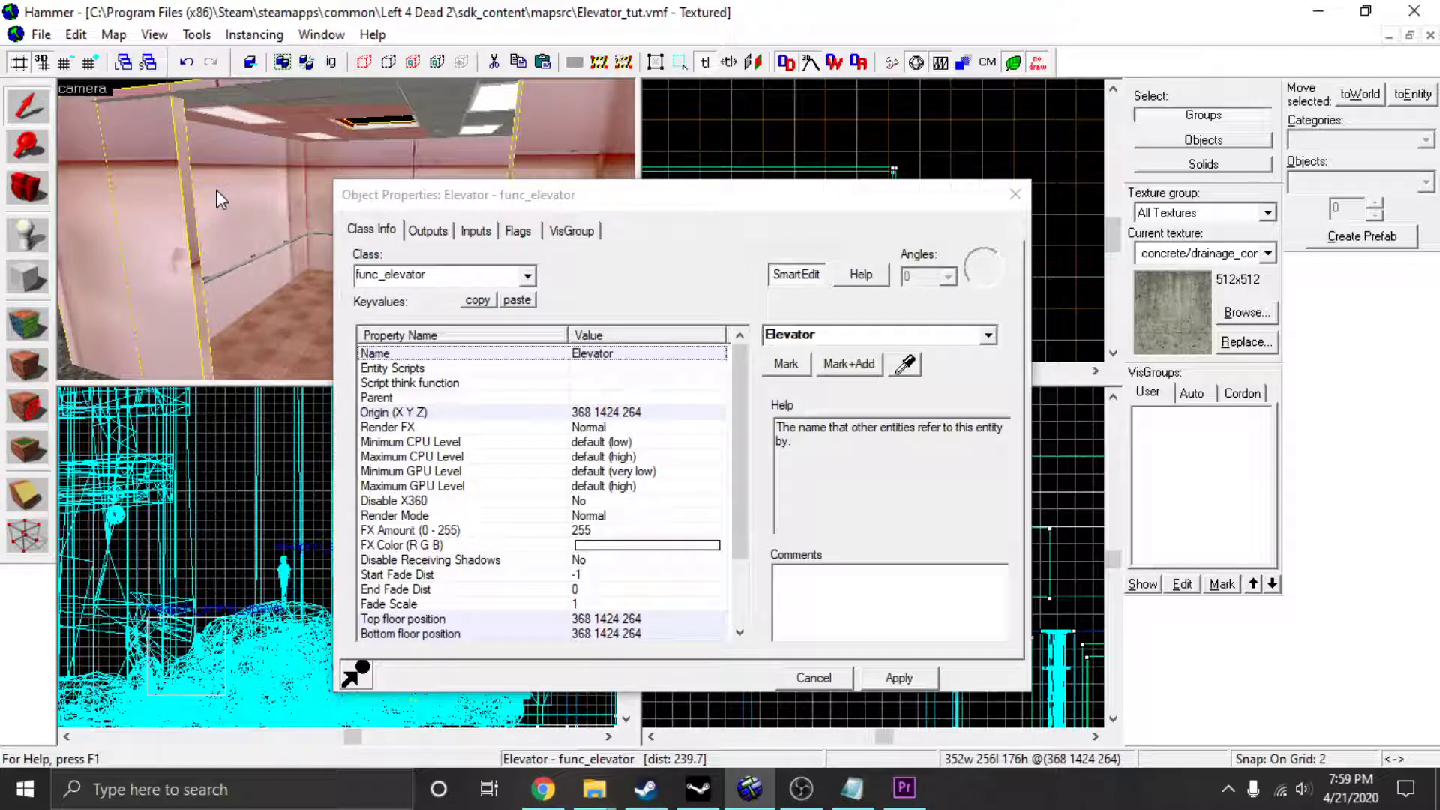
{"action": "scroll", "coordinate": [446, 488], "scroll_direction": "down", "scroll_amount": 1}
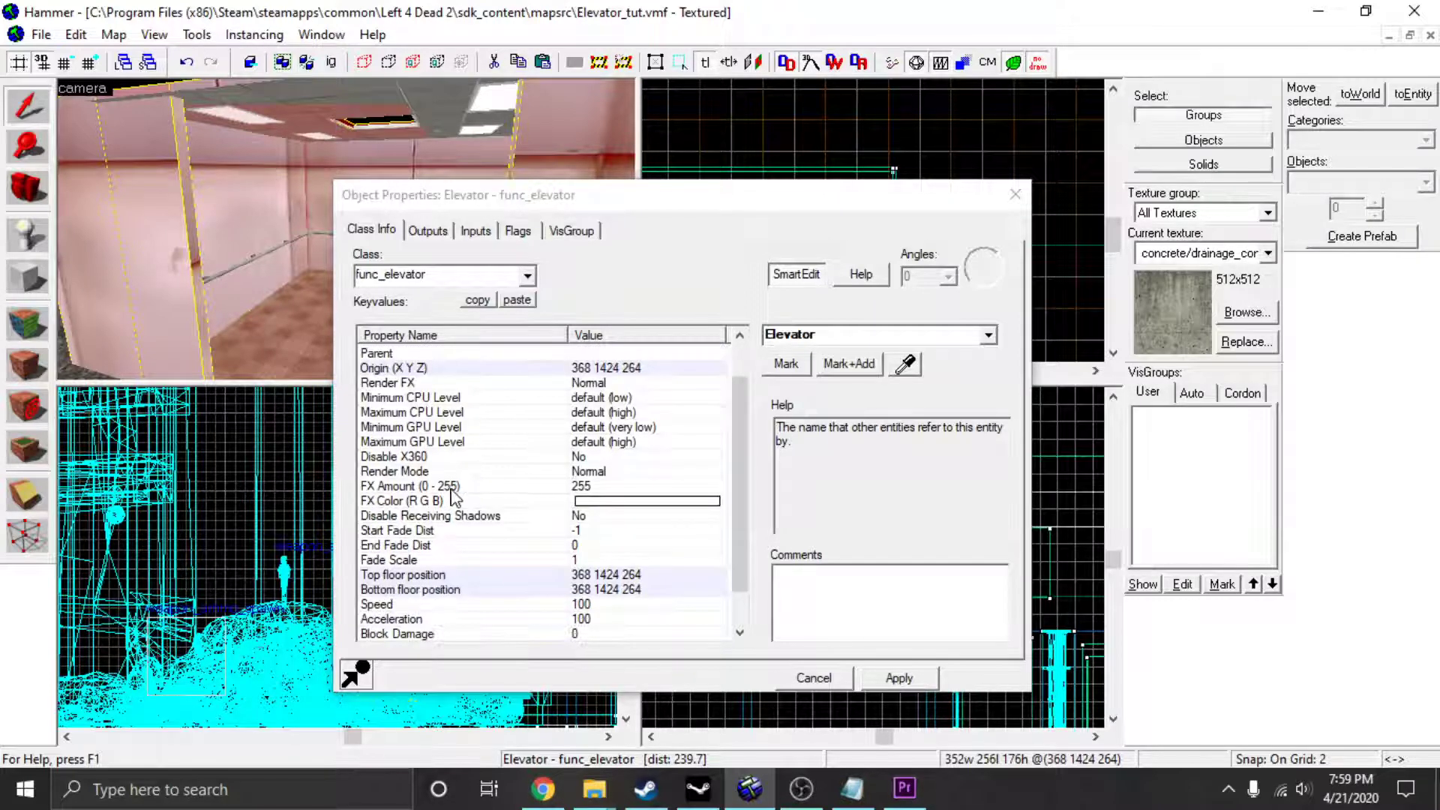
{"action": "left_click", "coordinate": [579, 589]}
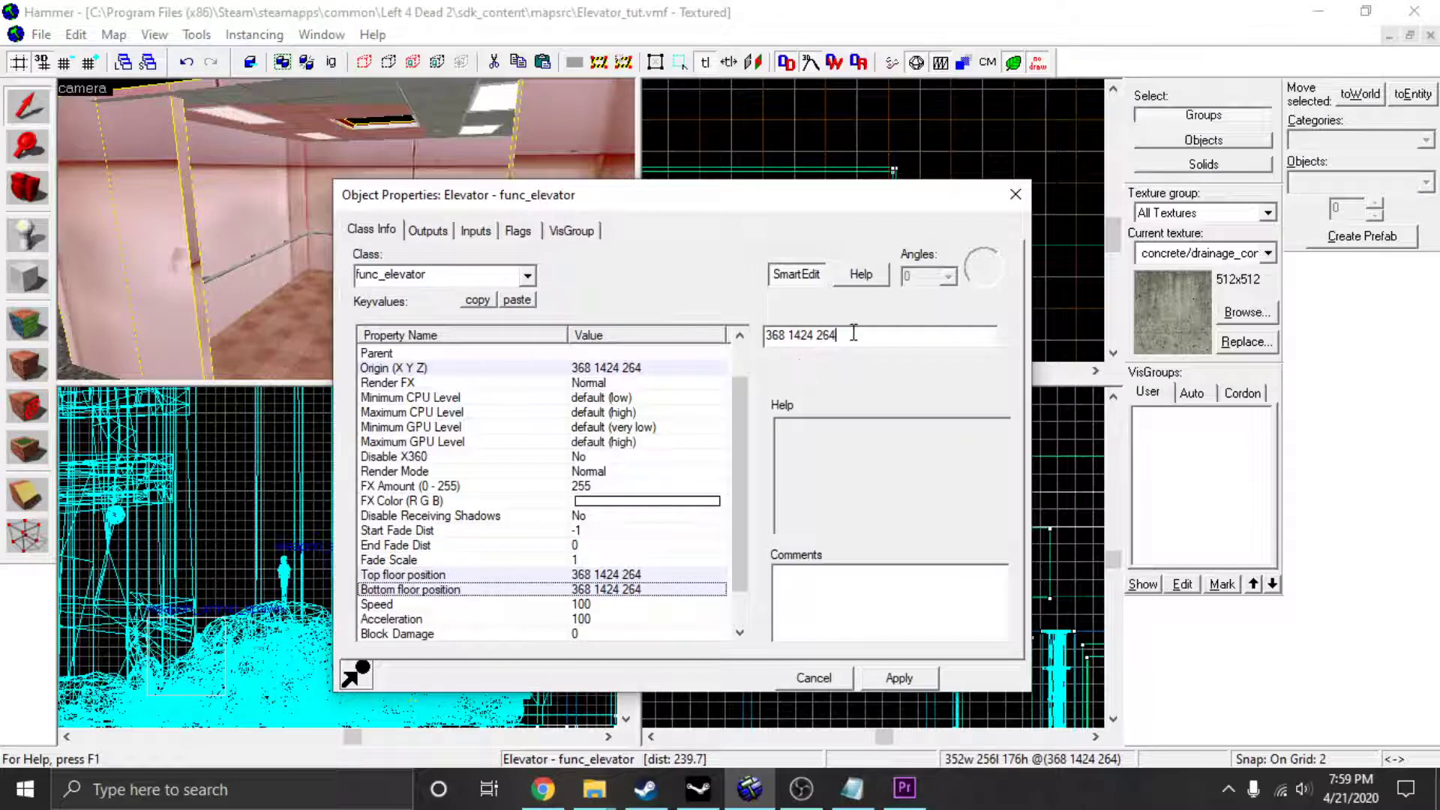
{"action": "type", "text": "-63"}
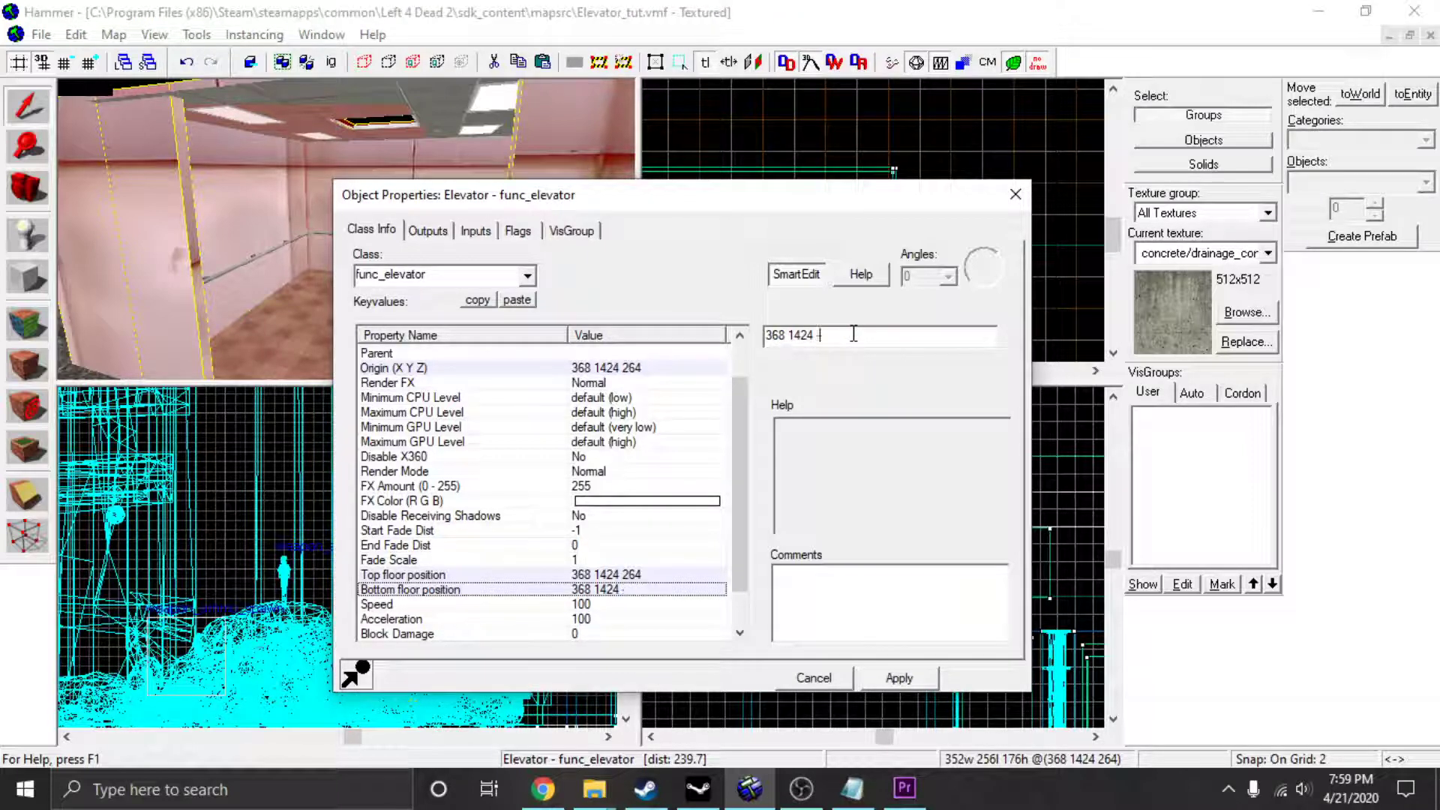
{"action": "left_click", "coordinate": [899, 678]}
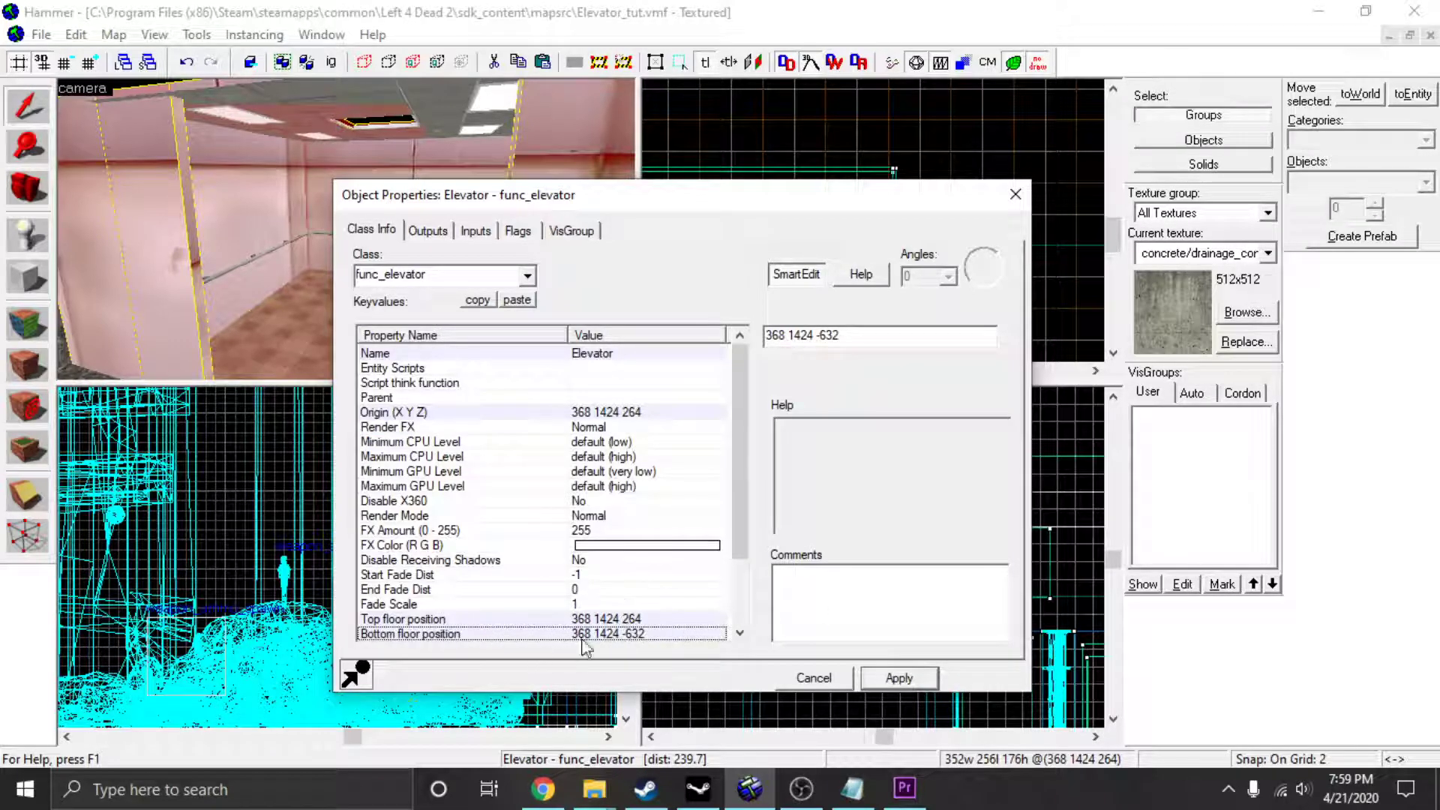
{"action": "left_click", "coordinate": [1016, 194]}
Inspect the properties of the button panel prop inside the elevator car and open the model browser for its World Model.
{"action": "scroll", "coordinate": [459, 228], "scroll_direction": "up", "scroll_amount": 3}
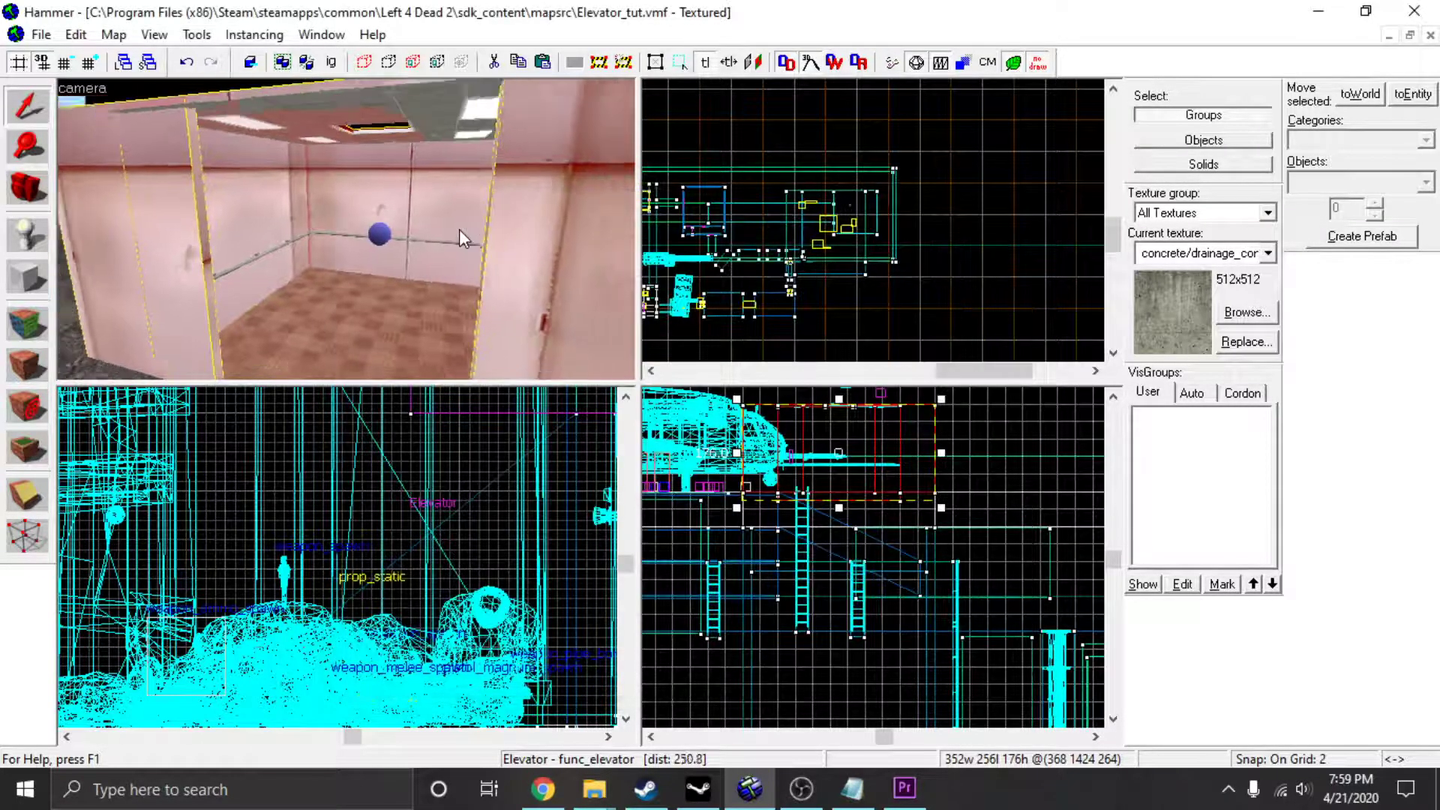
{"action": "scroll", "coordinate": [459, 228], "scroll_direction": "up", "scroll_amount": 3}
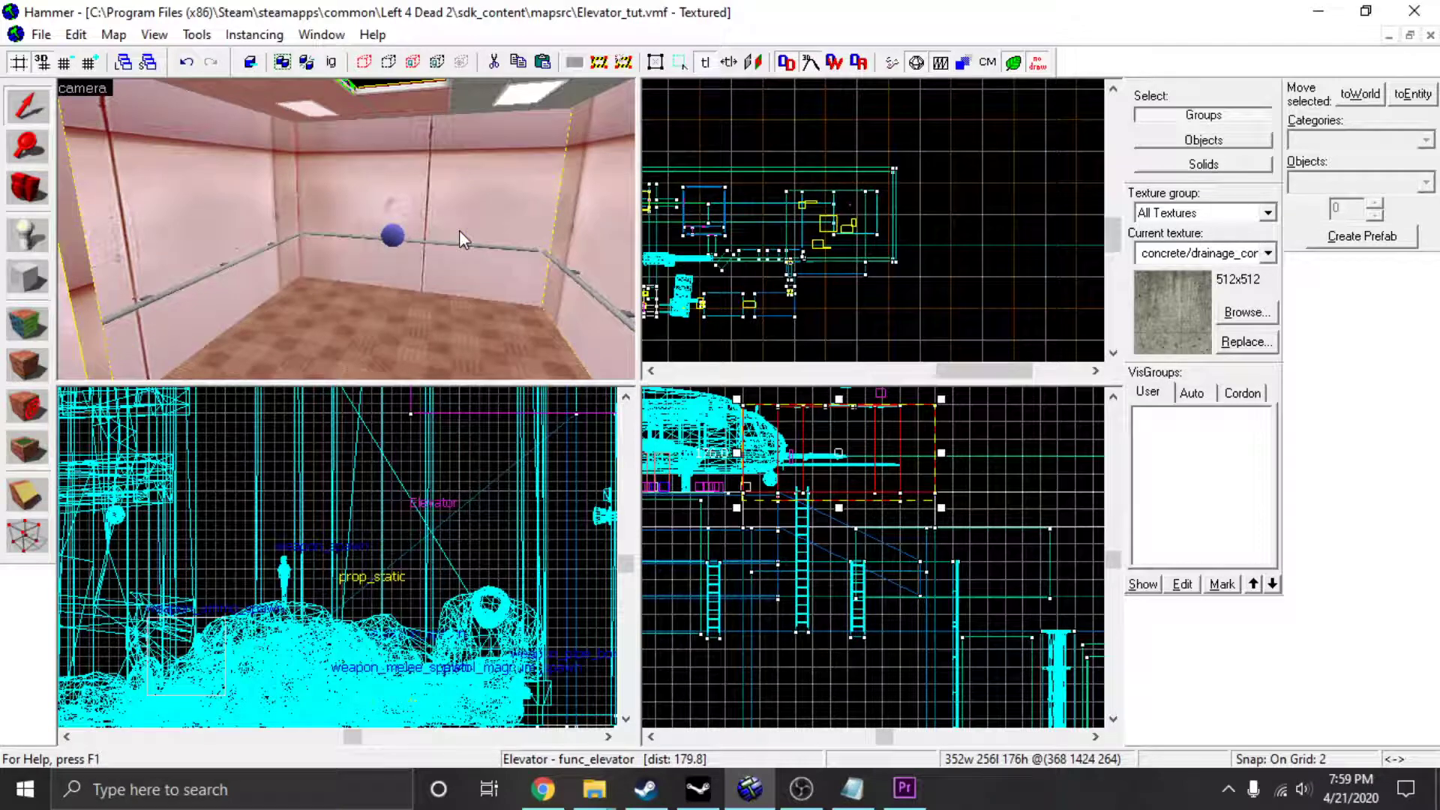
{"action": "scroll", "coordinate": [459, 231], "scroll_direction": "up", "scroll_amount": 3}
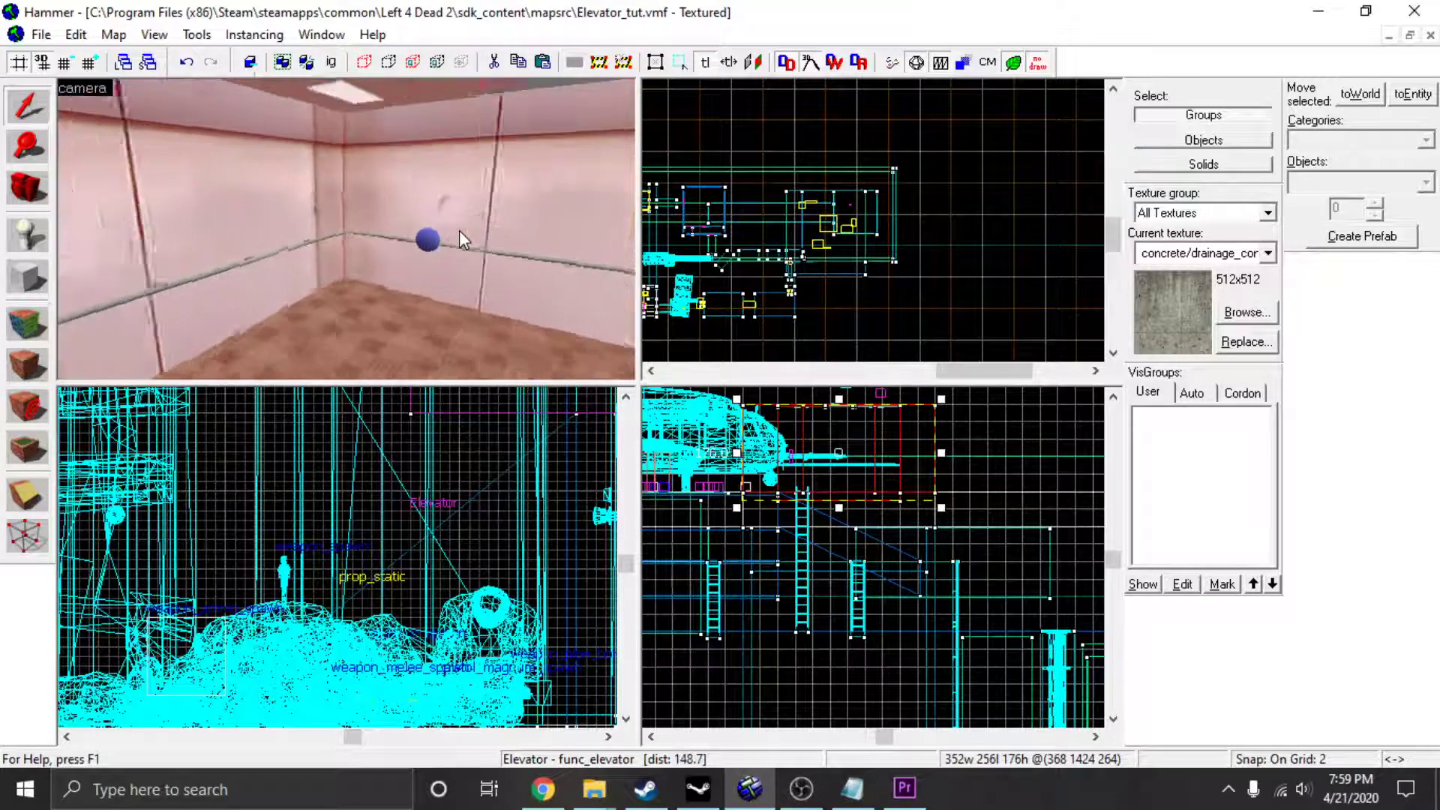
{"action": "key", "text": "w"}
{"action": "key", "text": "z"}
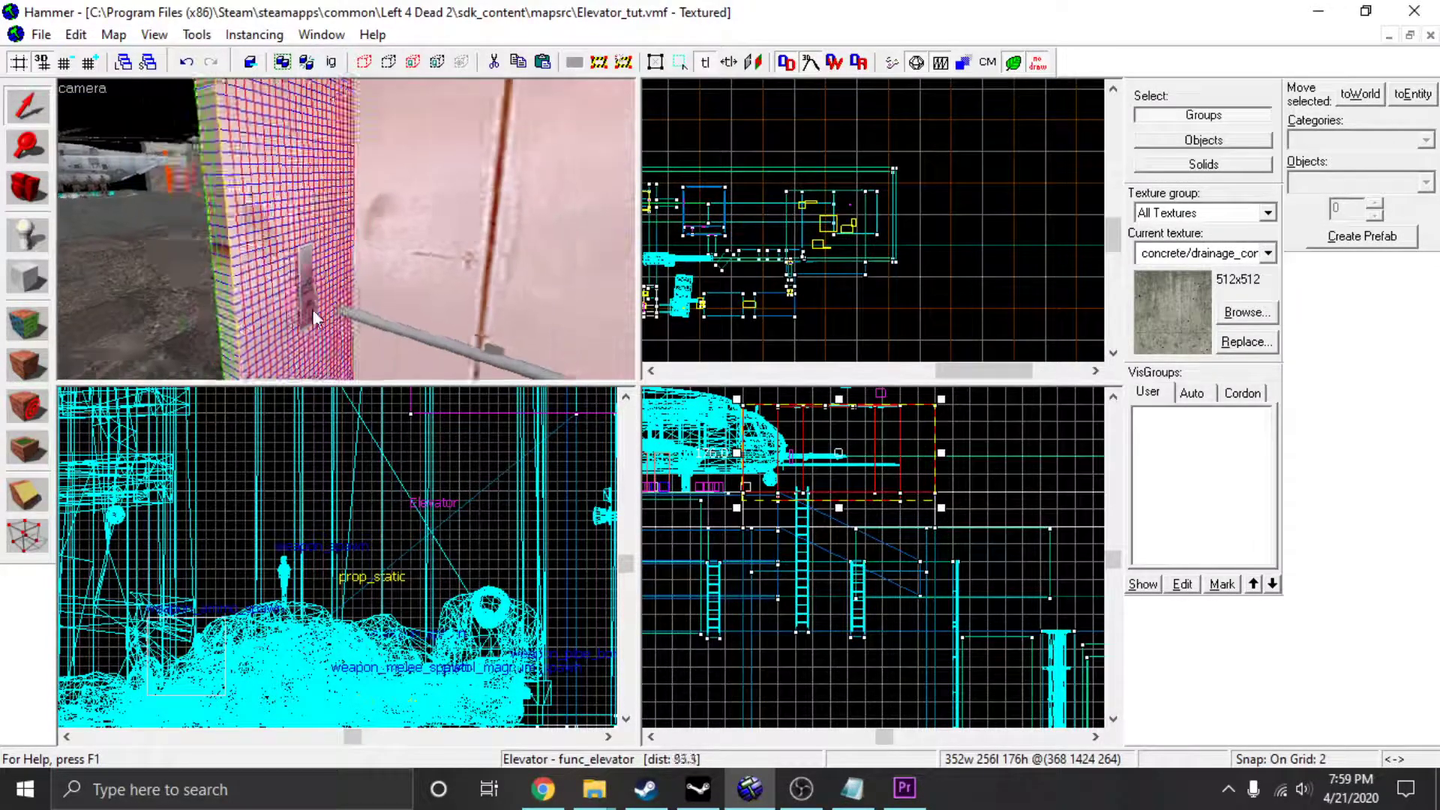
{"action": "key", "text": "z"}
{"action": "key", "text": "d"}
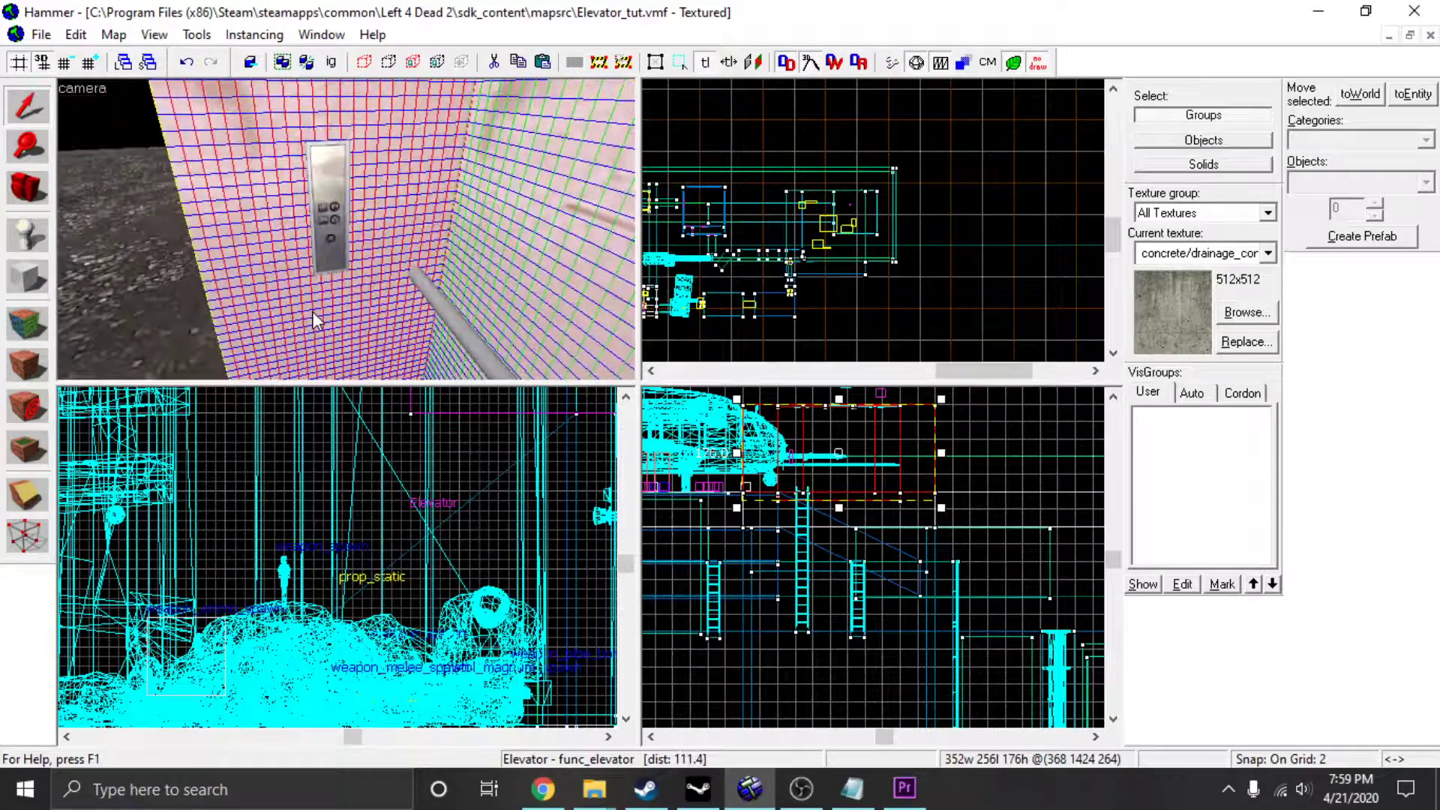
{"action": "double_click", "coordinate": [330, 209]}
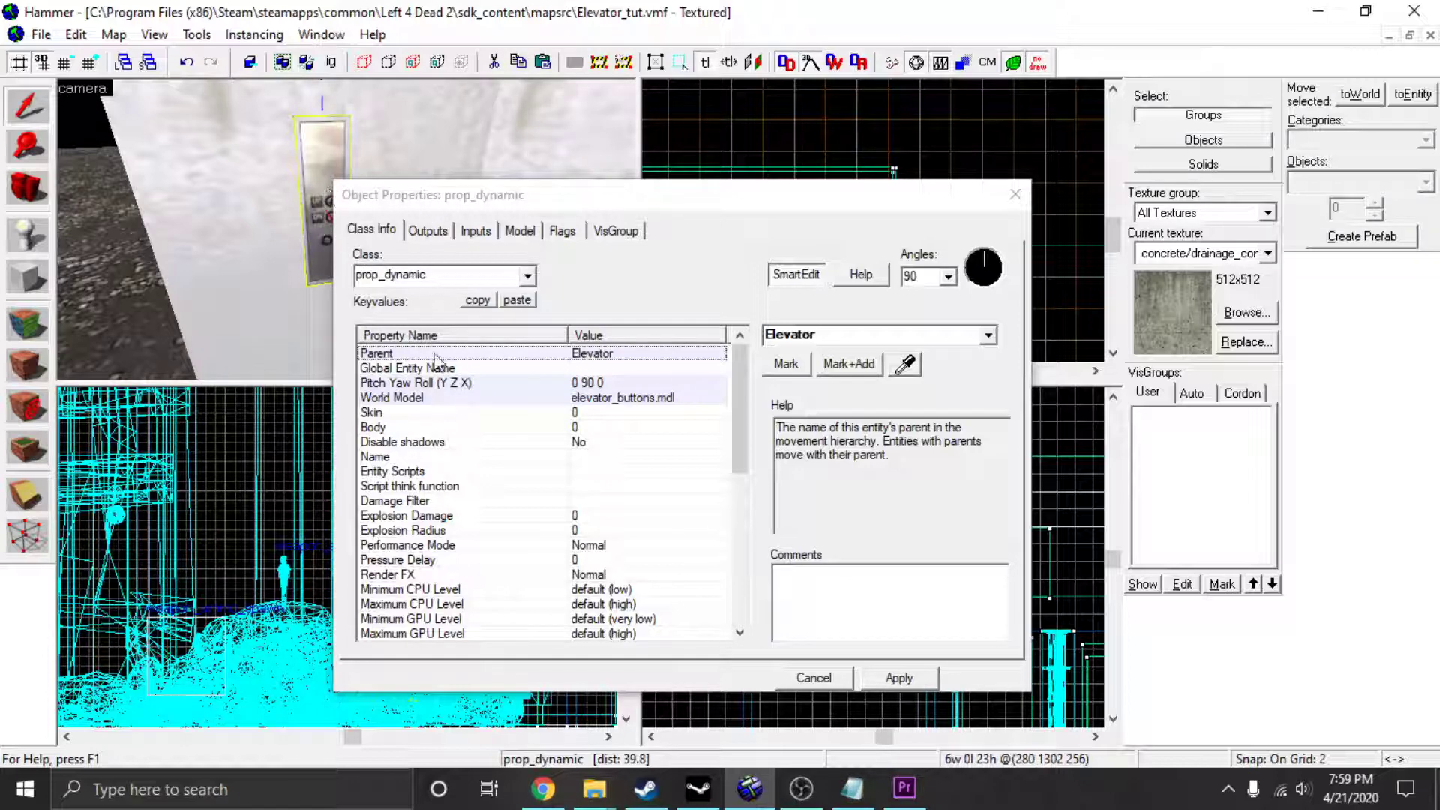
{"action": "left_click", "coordinate": [409, 399]}
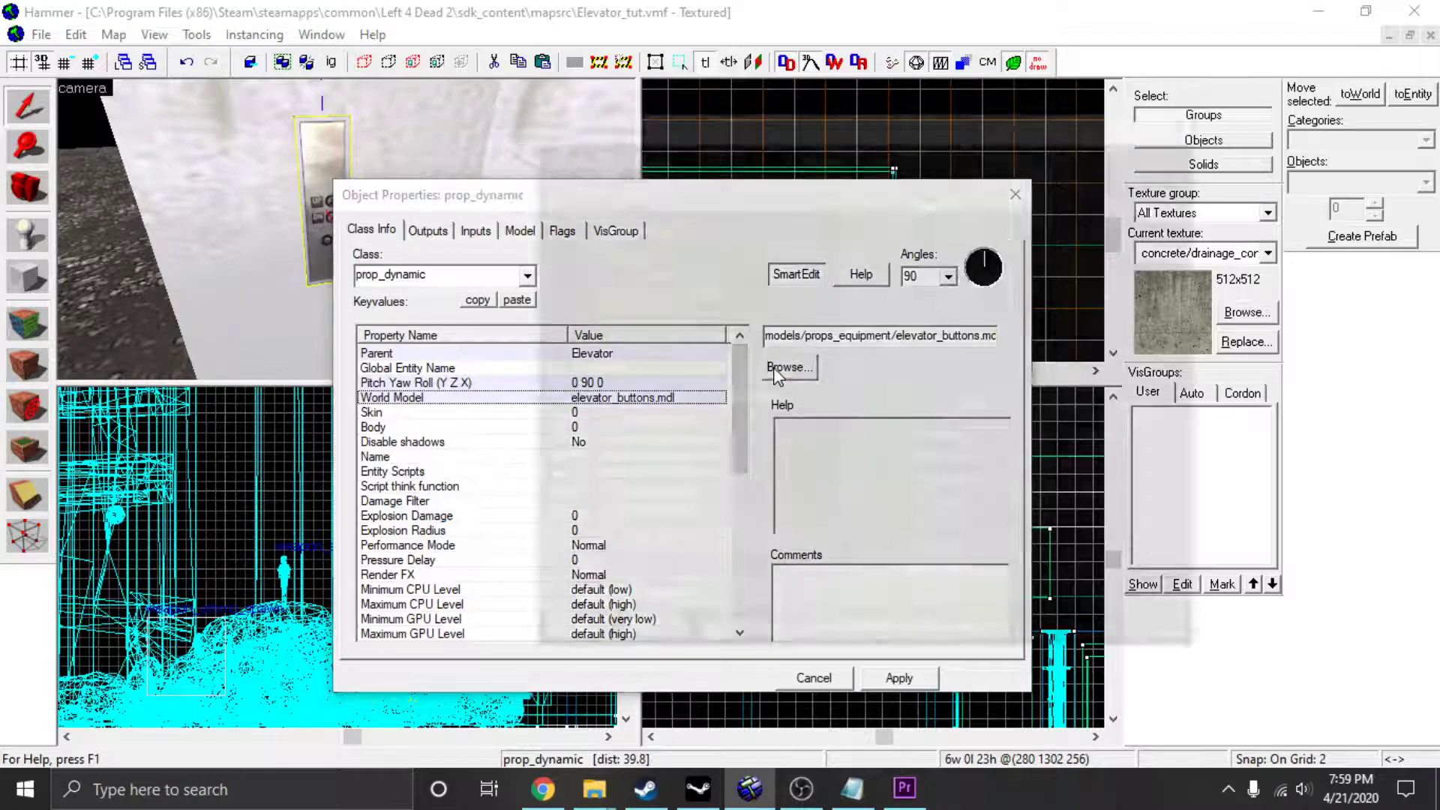
{"action": "left_click", "coordinate": [774, 367]}
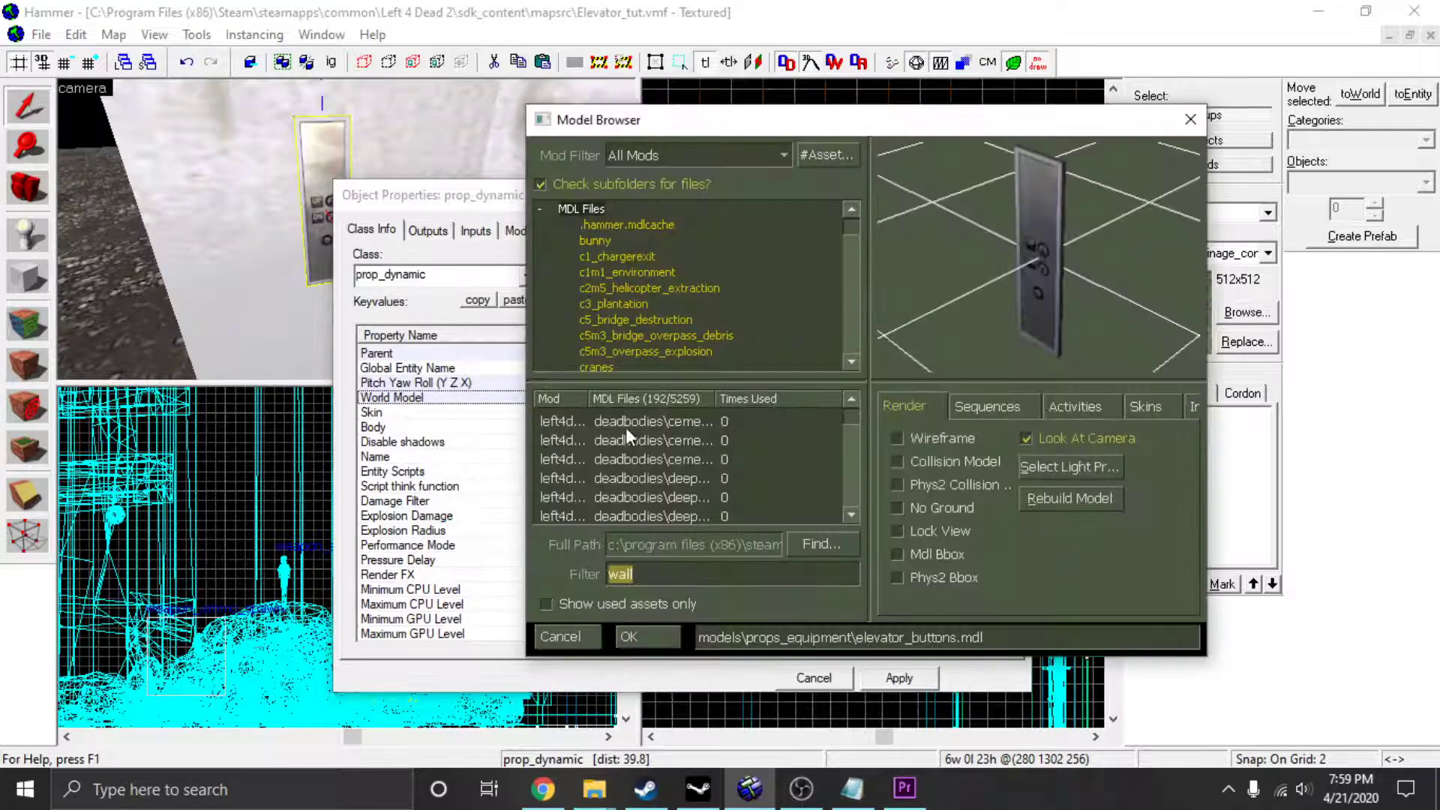
Close the model browser, check the button panel prop's Parent and remaining keyvalues, and close its properties without changes.
{"action": "left_click", "coordinate": [1187, 120]}
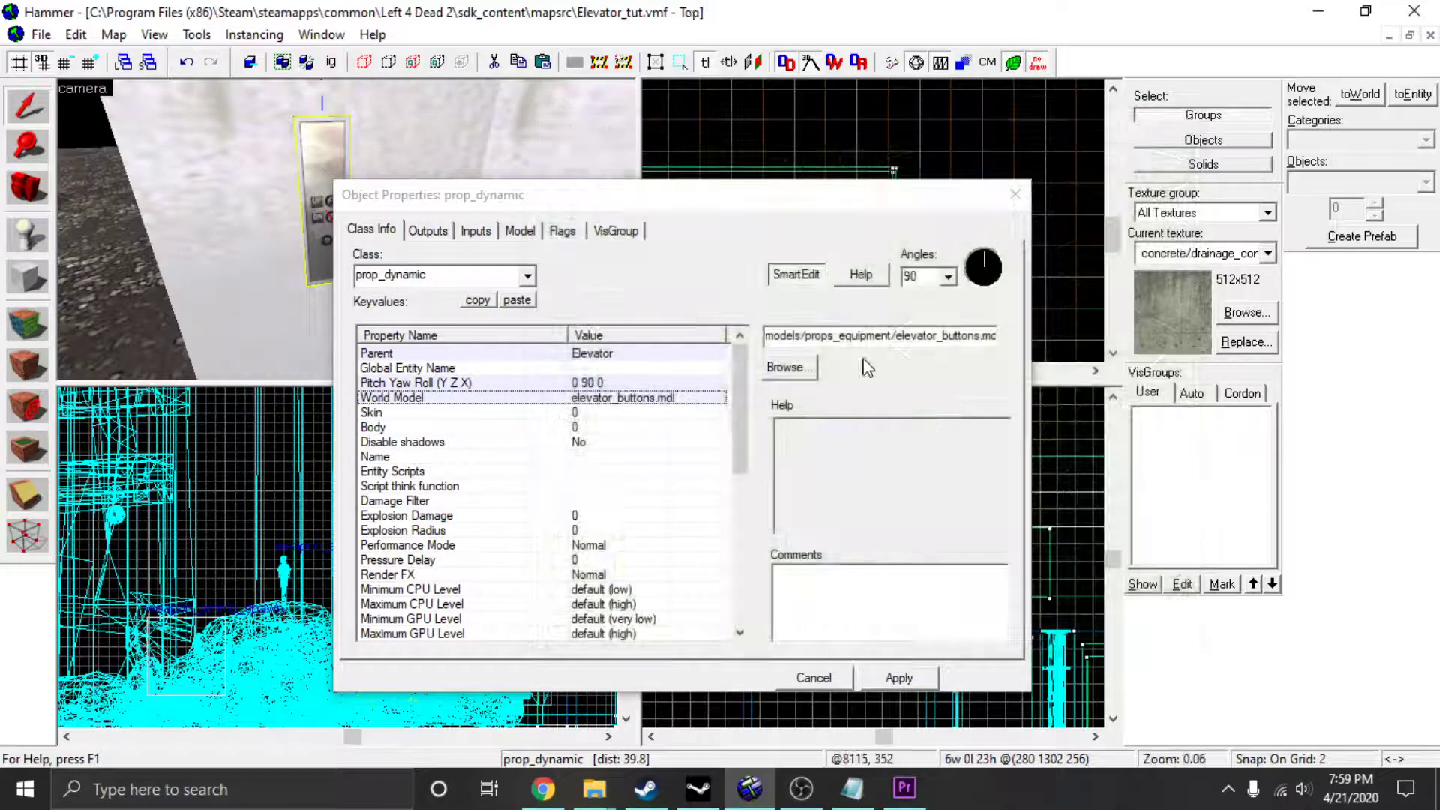
{"action": "left_click", "coordinate": [402, 355]}
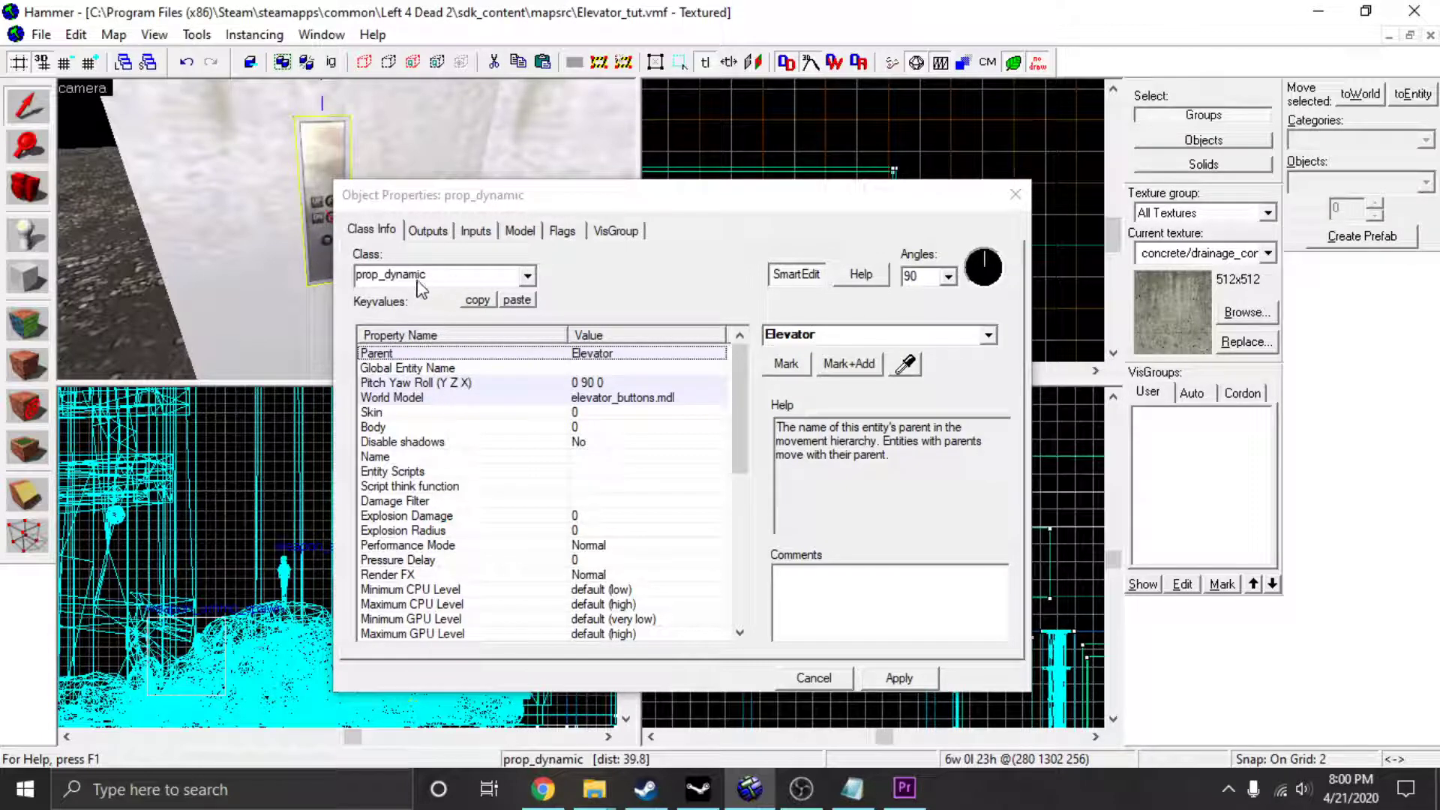
{"action": "scroll", "coordinate": [538, 450], "scroll_direction": "down", "scroll_amount": 8}
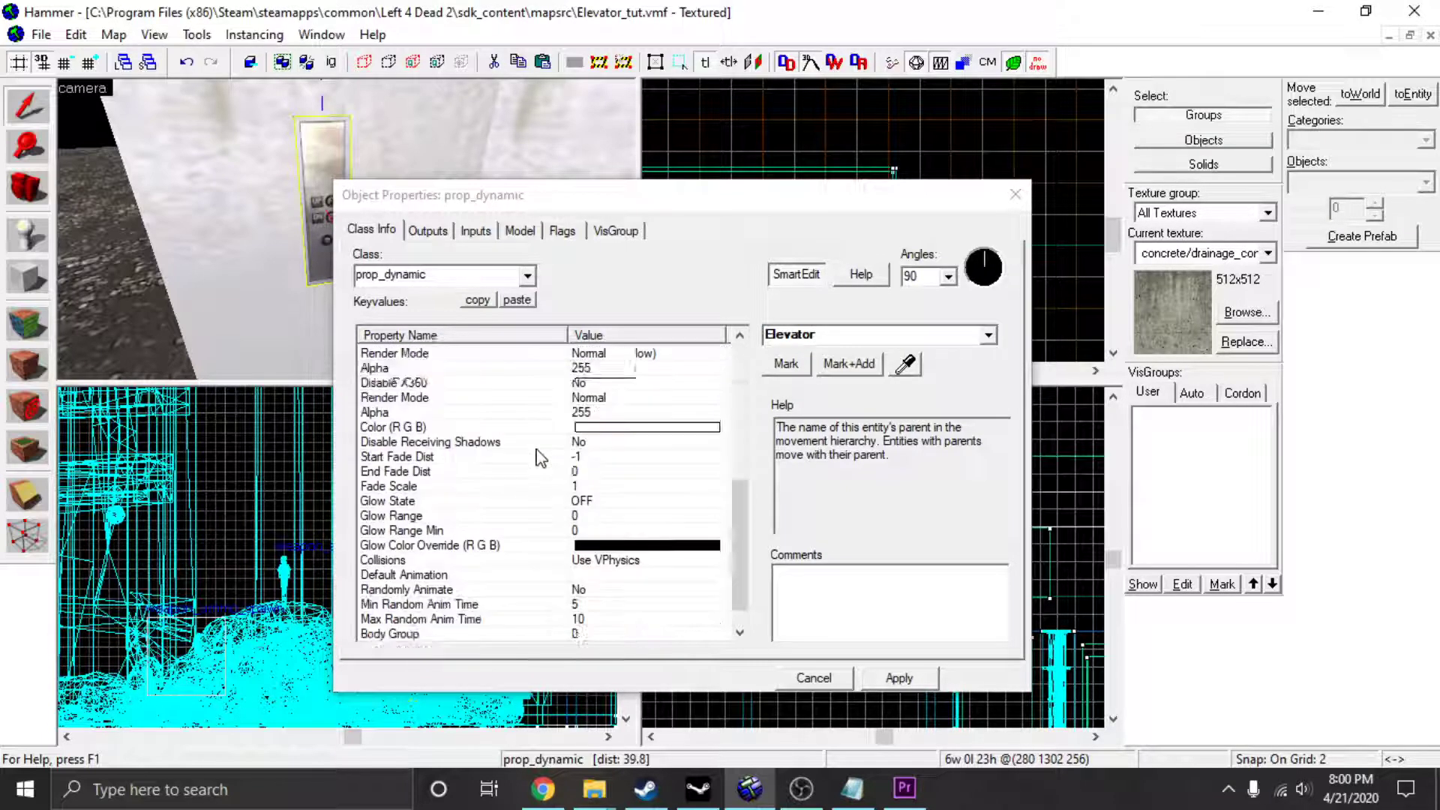
{"action": "scroll", "coordinate": [538, 453], "scroll_direction": "up", "scroll_amount": 8}
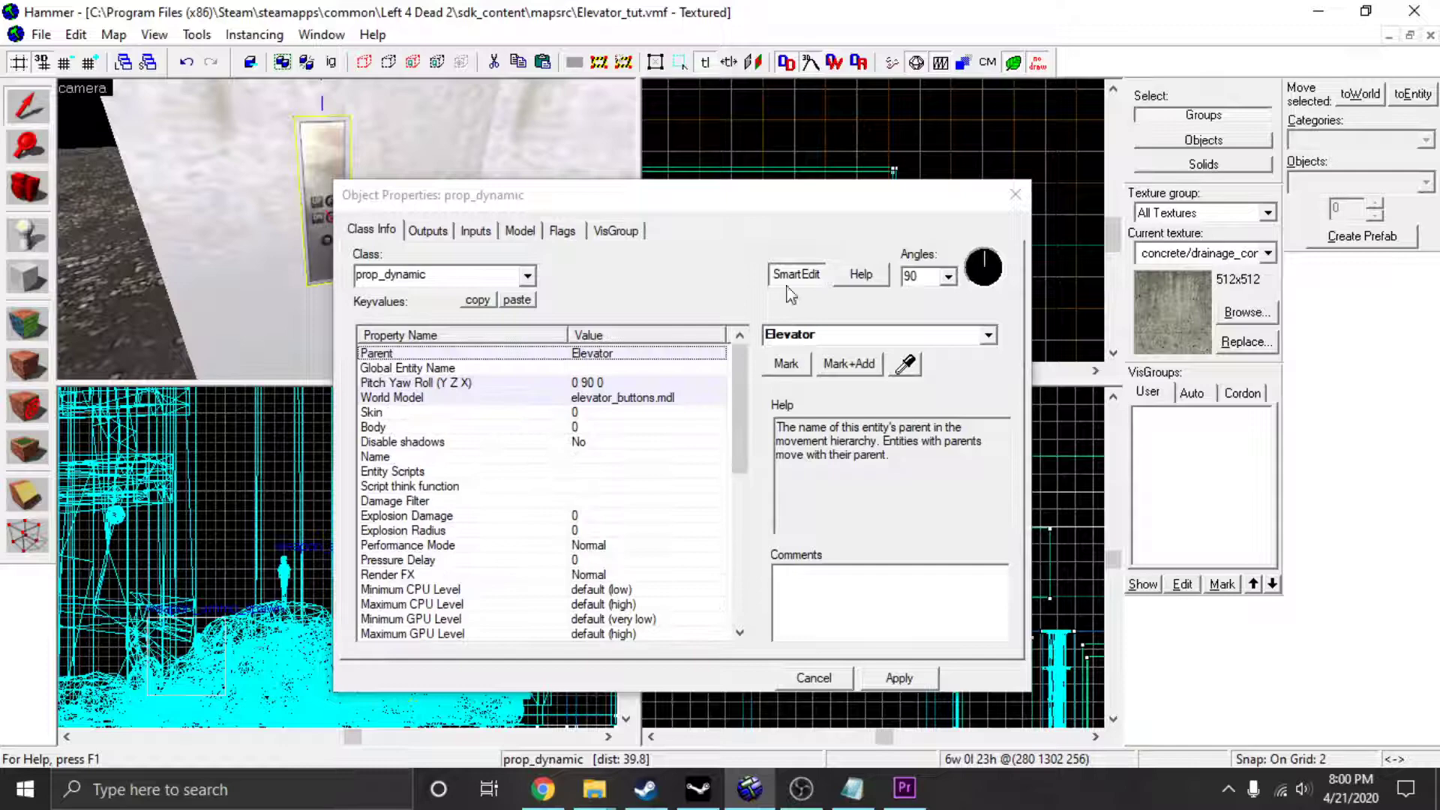
{"action": "left_click", "coordinate": [1015, 195]}
Search the textures for "invisi" and set tools/toolsinvisible as the current texture for new blocks.
{"action": "left_click", "coordinate": [23, 279]}
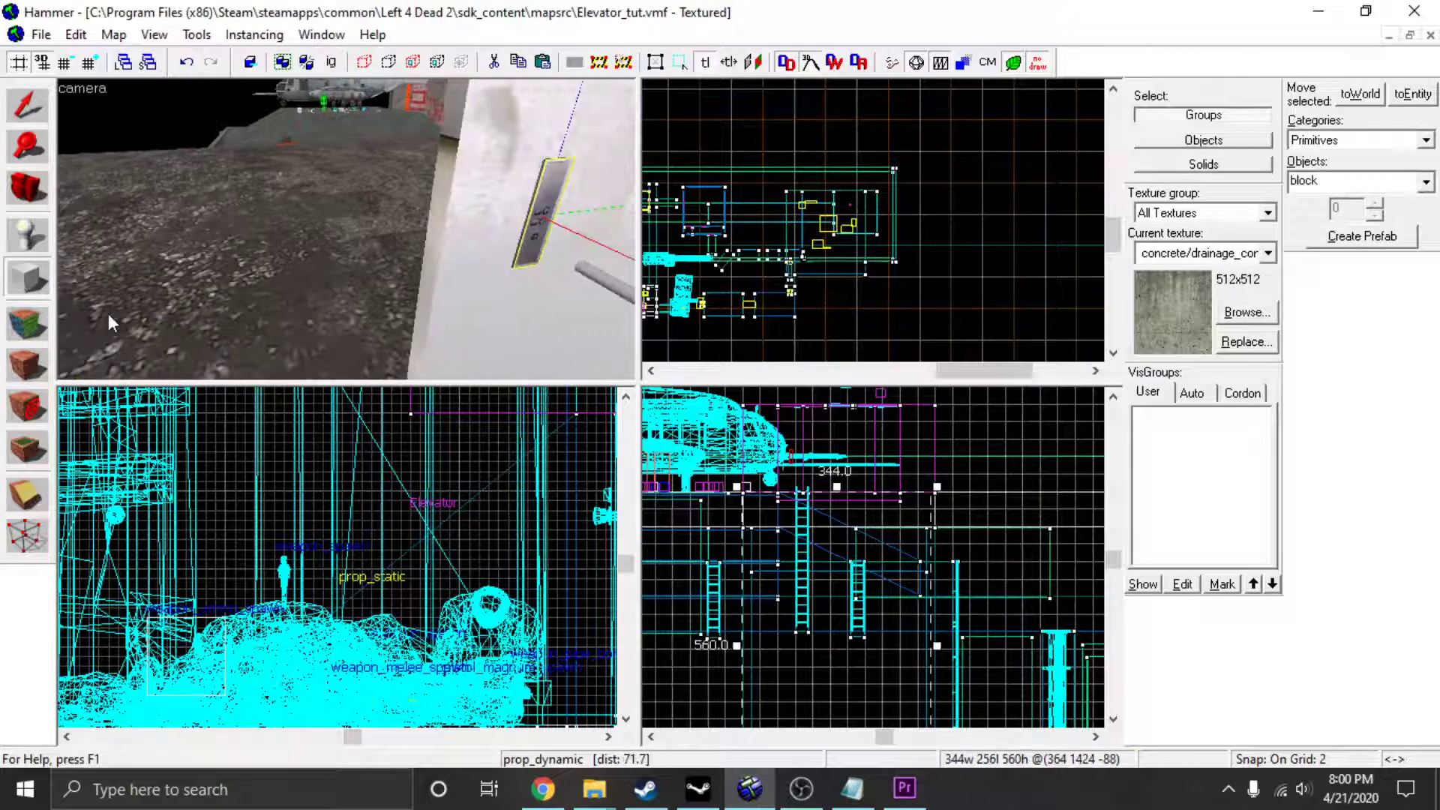
{"action": "left_click", "coordinate": [1227, 312]}
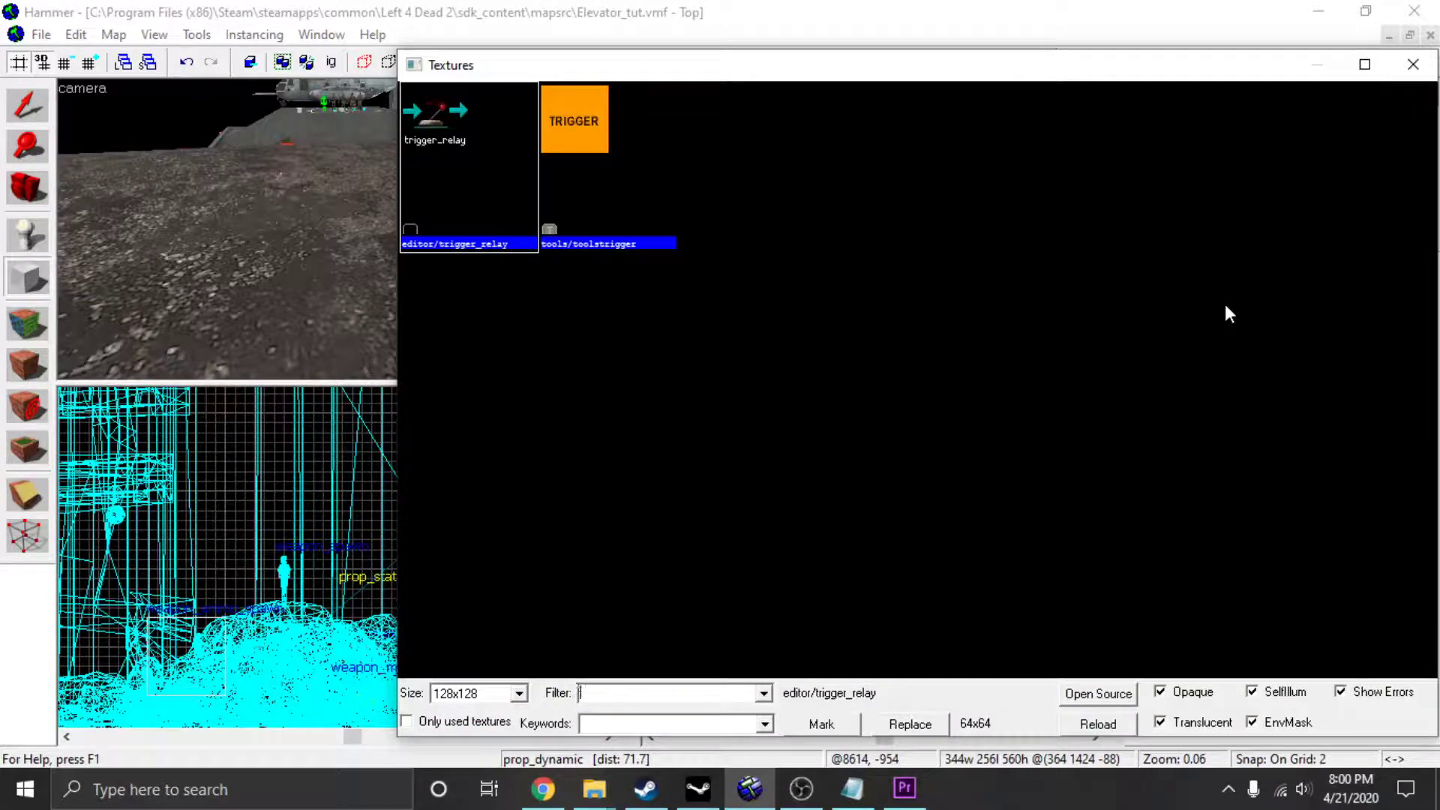
{"action": "type", "text": "invisi"}
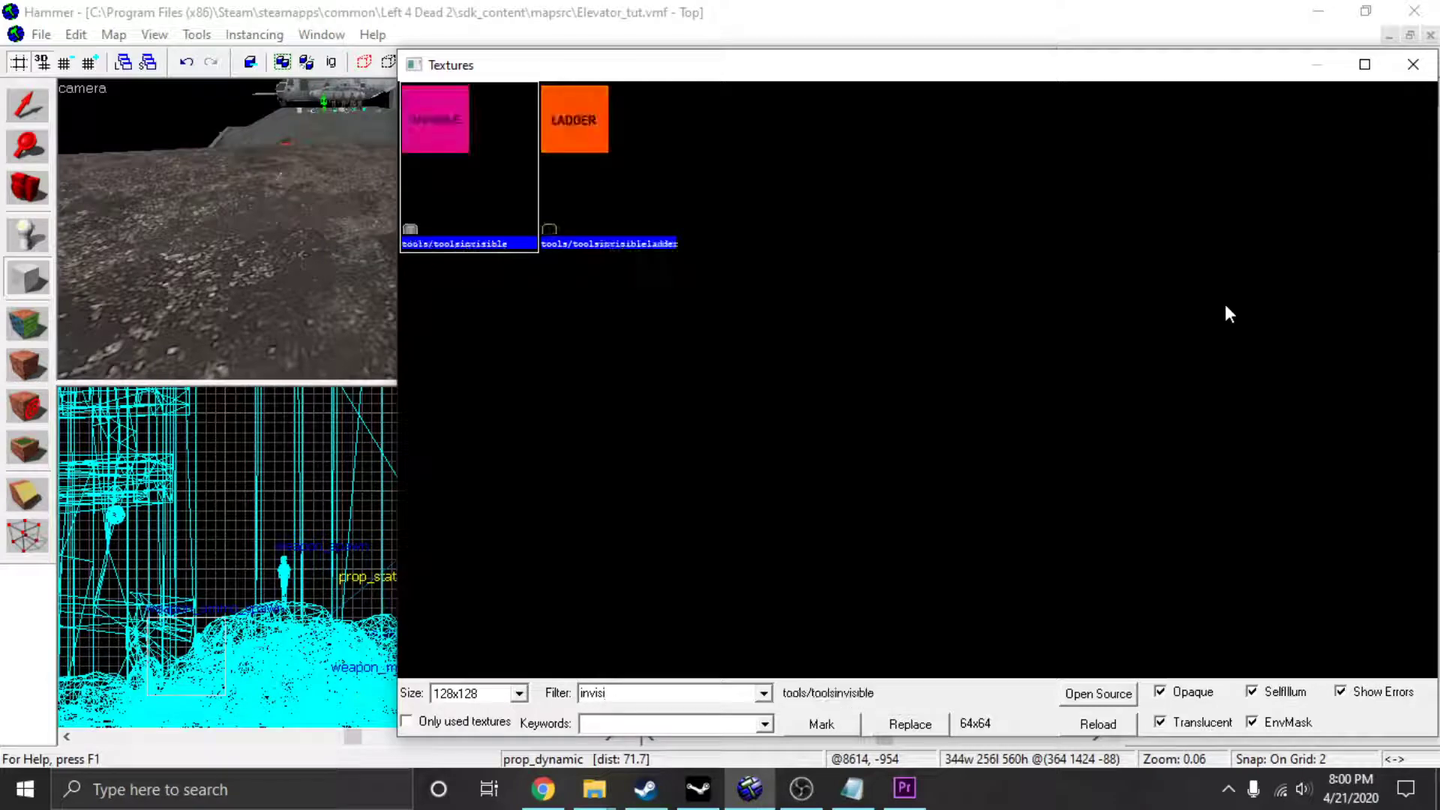
{"action": "double_click", "coordinate": [470, 150]}
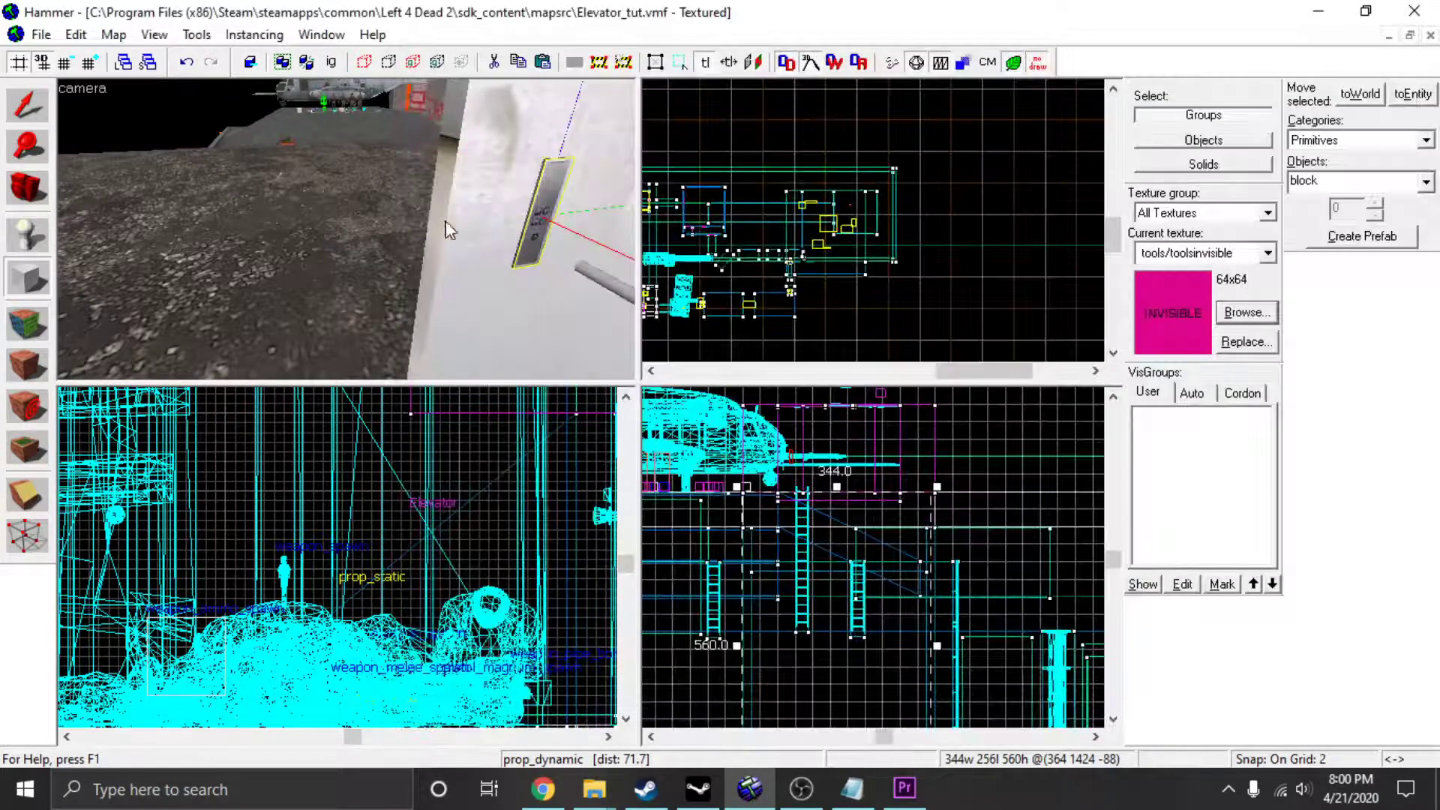
Try to draw a block outline around the elevator's button panel in the top view.
{"action": "key", "text": "w"}
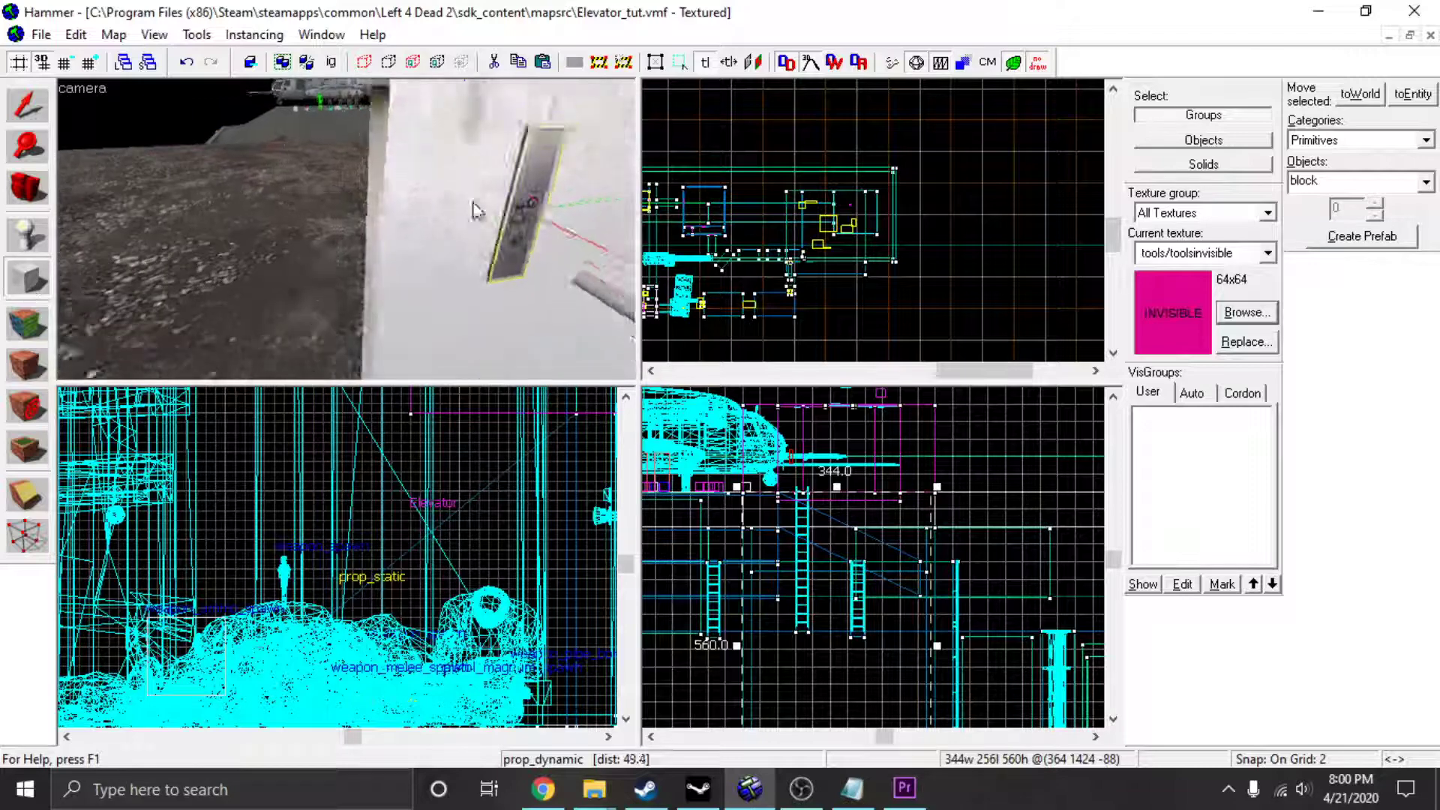
{"action": "key", "text": "d"}
{"action": "key", "text": "s"}
{"action": "scroll", "coordinate": [753, 209], "scroll_direction": "up", "scroll_amount": 5}
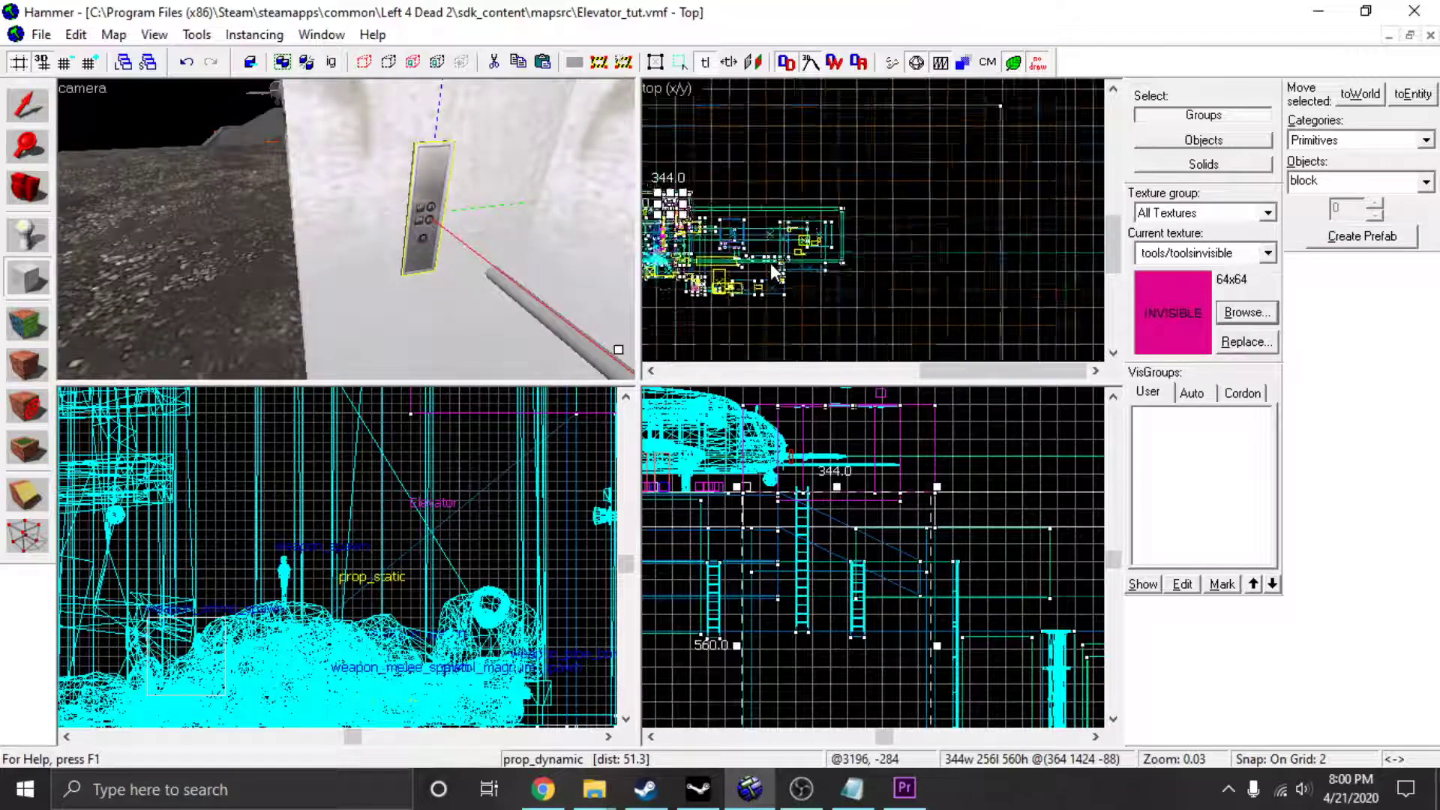
{"action": "scroll", "coordinate": [753, 209], "scroll_direction": "up", "scroll_amount": 8}
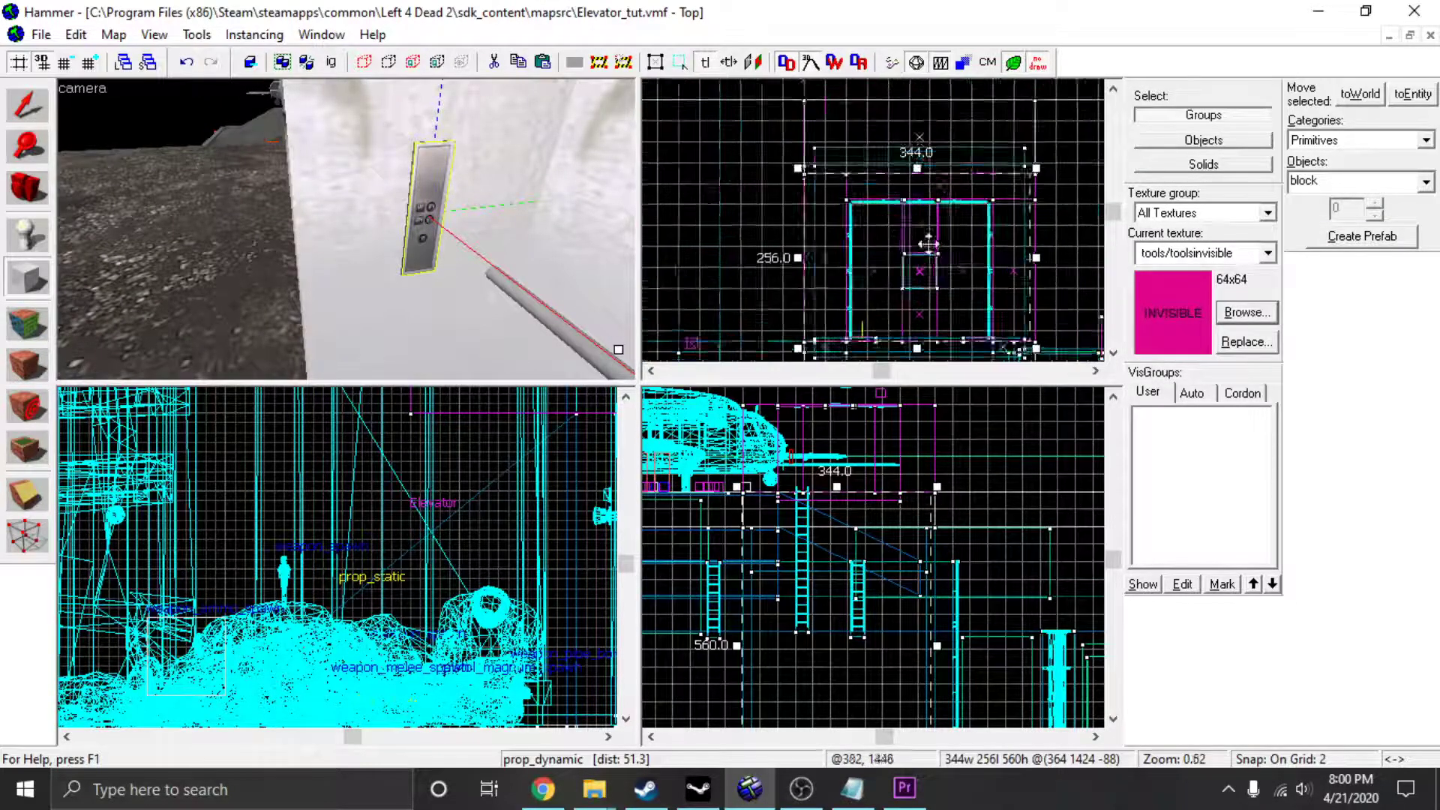
{"action": "scroll", "coordinate": [792, 291], "scroll_direction": "up", "scroll_amount": 15}
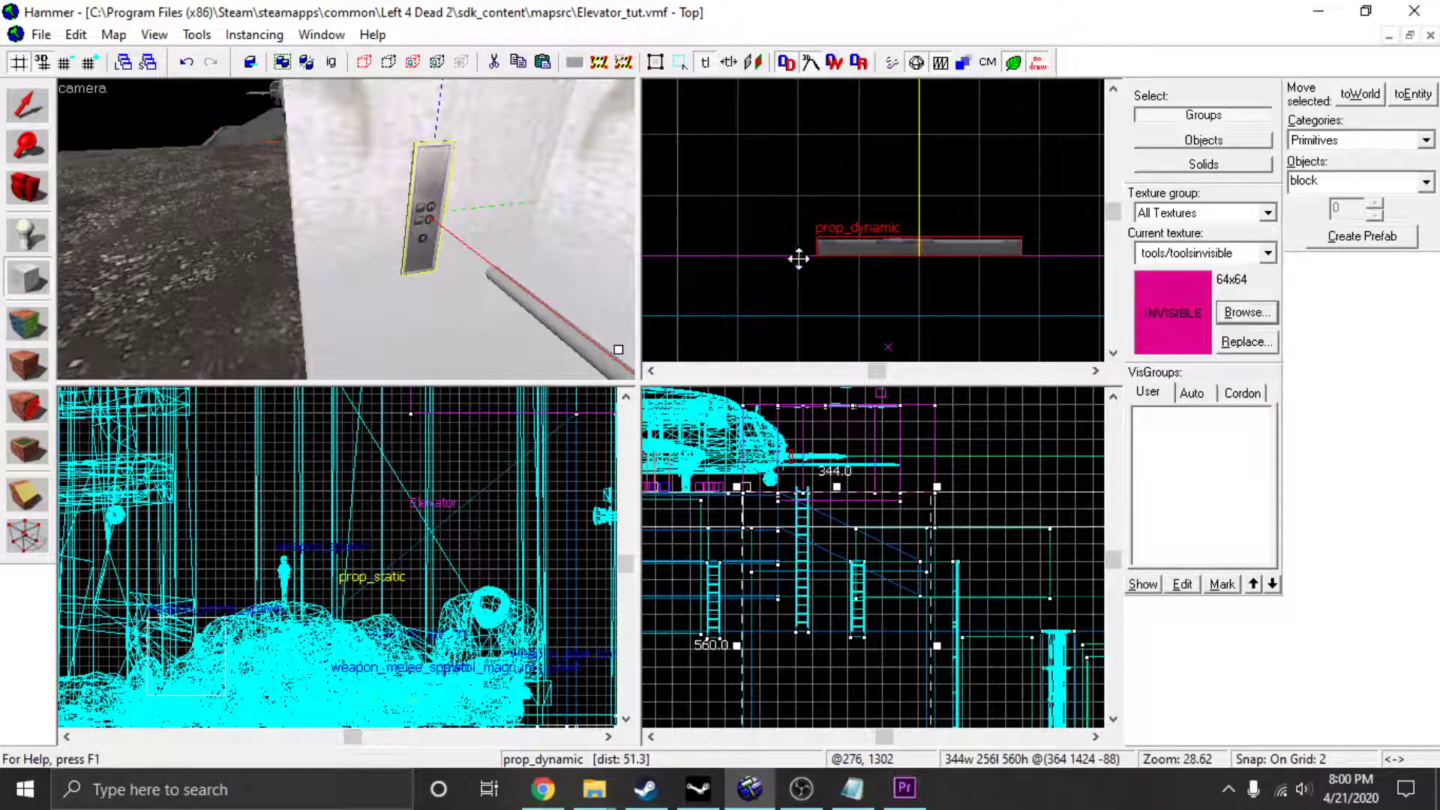
{"action": "left_click_drag", "start_coordinate": [797, 257], "coordinate": [759, 302]}
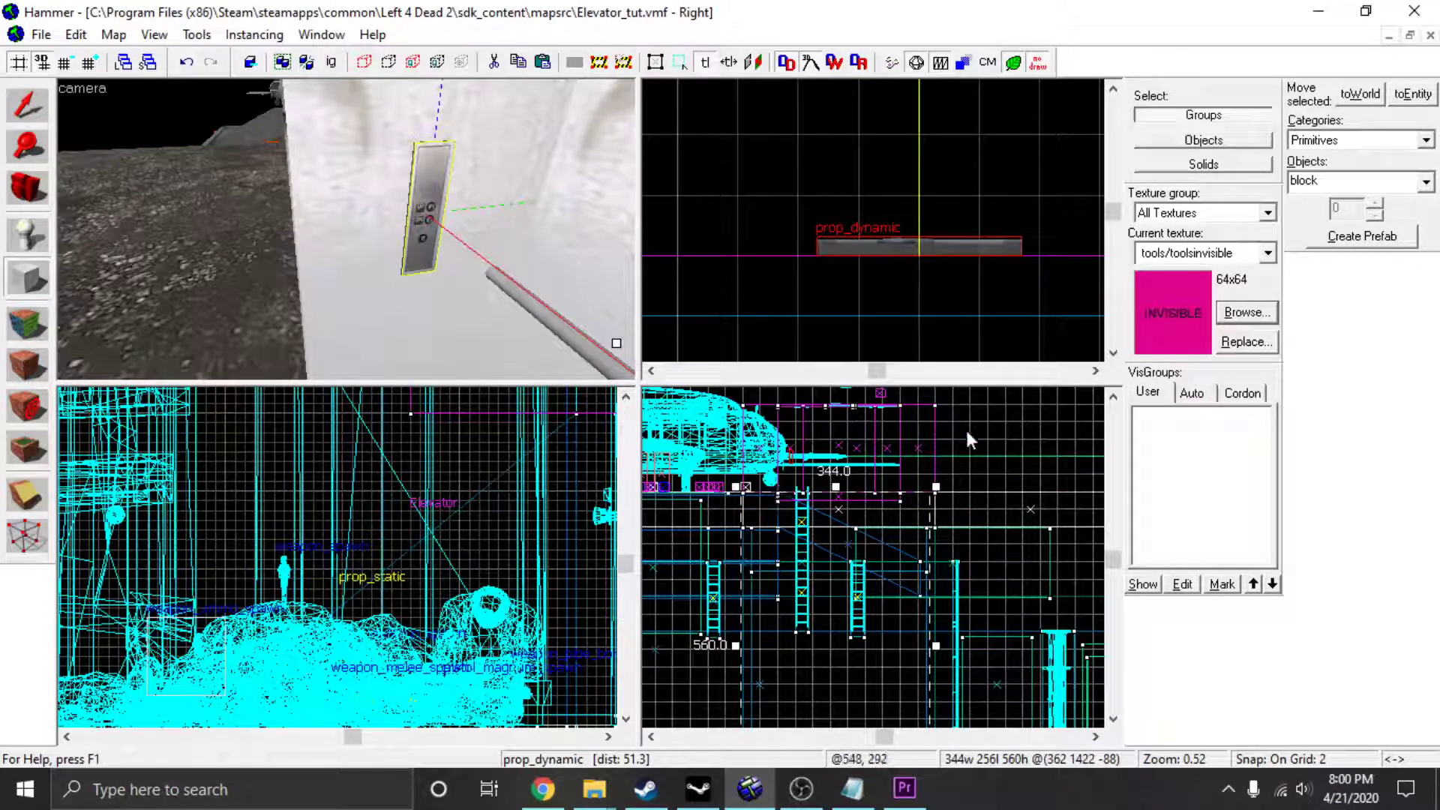
Deselect the button panel prop and discard the leftover block outline beneath the elevator car.
{"action": "left_click", "coordinate": [29, 110]}
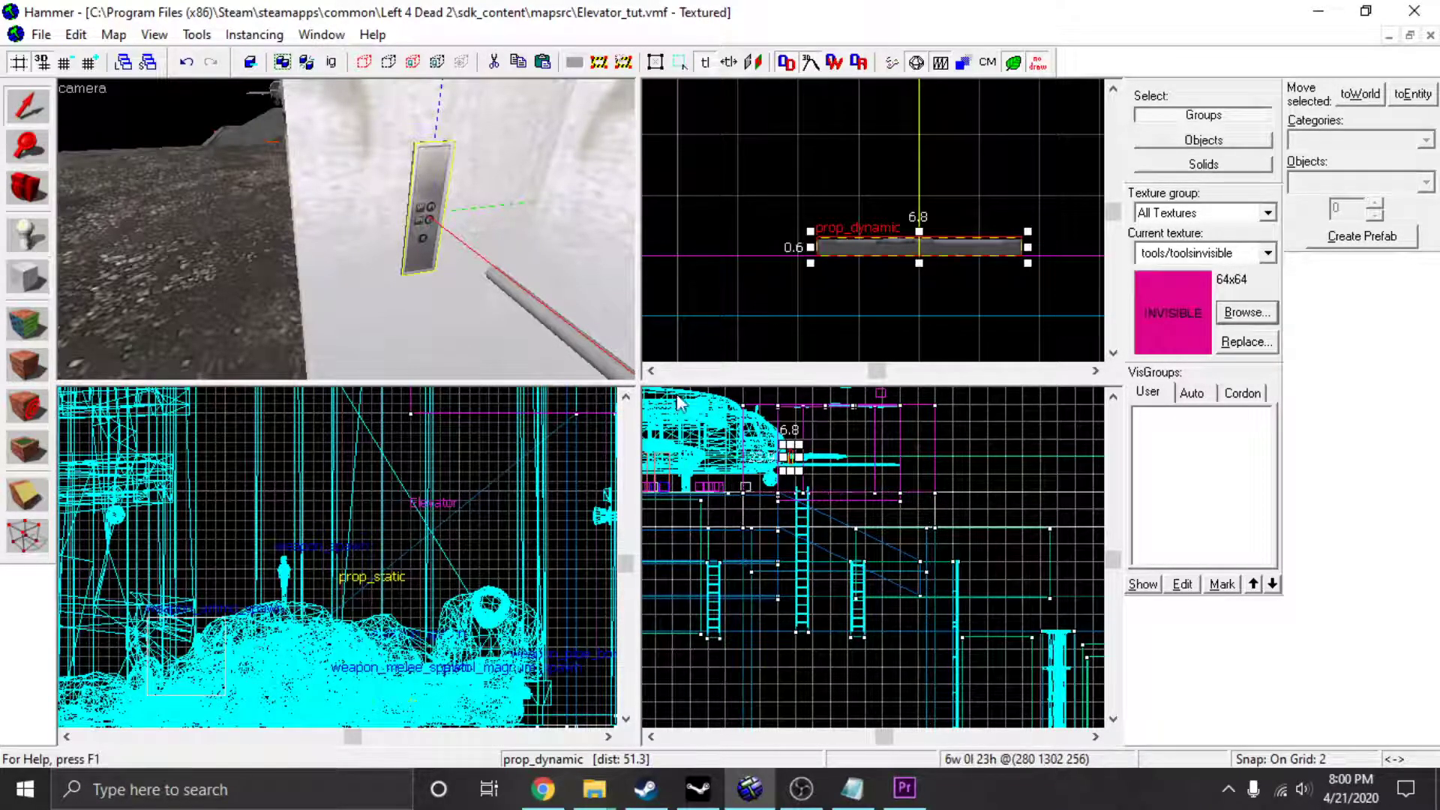
{"action": "left_click", "coordinate": [956, 425]}
{"action": "left_click", "coordinate": [29, 277]}
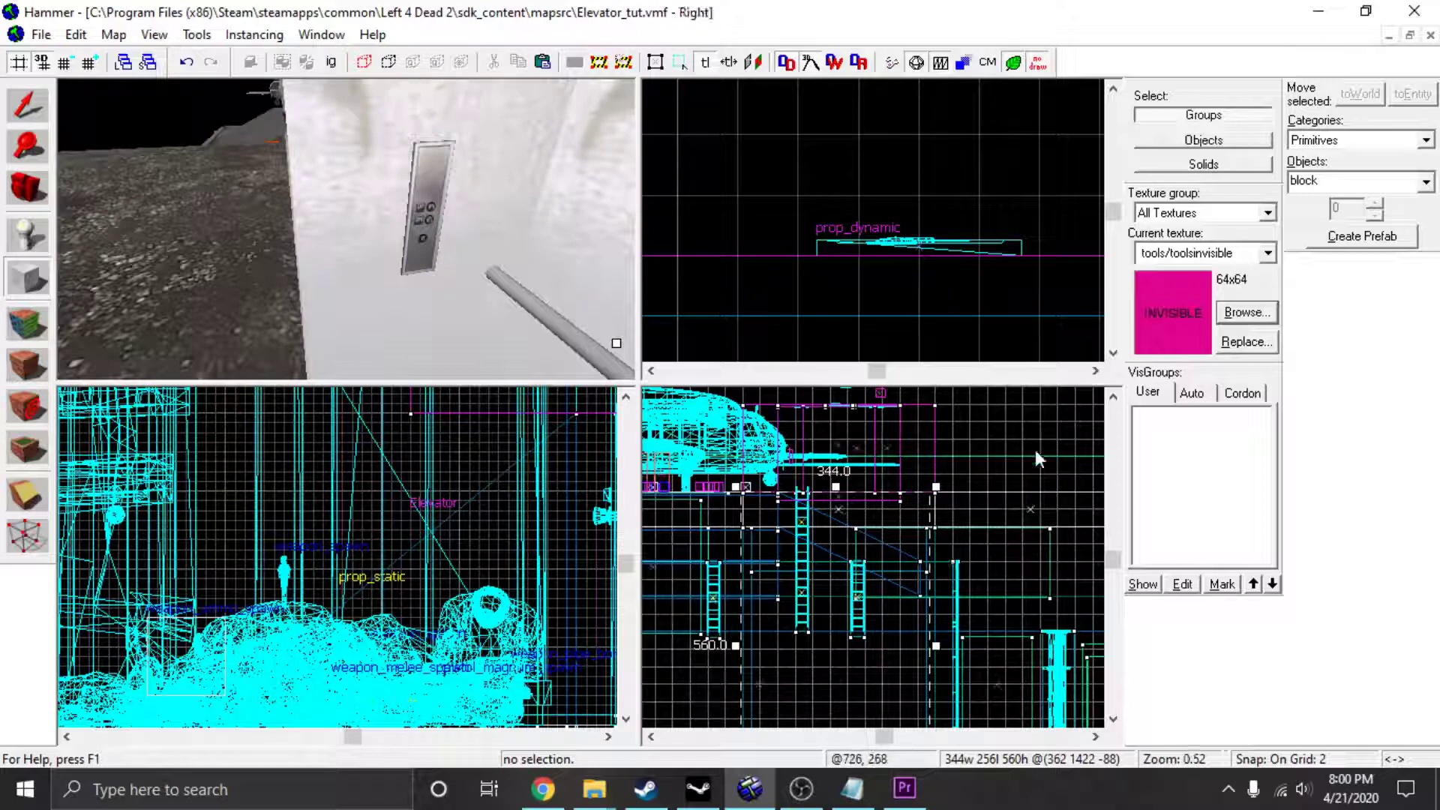
{"action": "scroll", "coordinate": [926, 518], "scroll_direction": "down", "scroll_amount": 3}
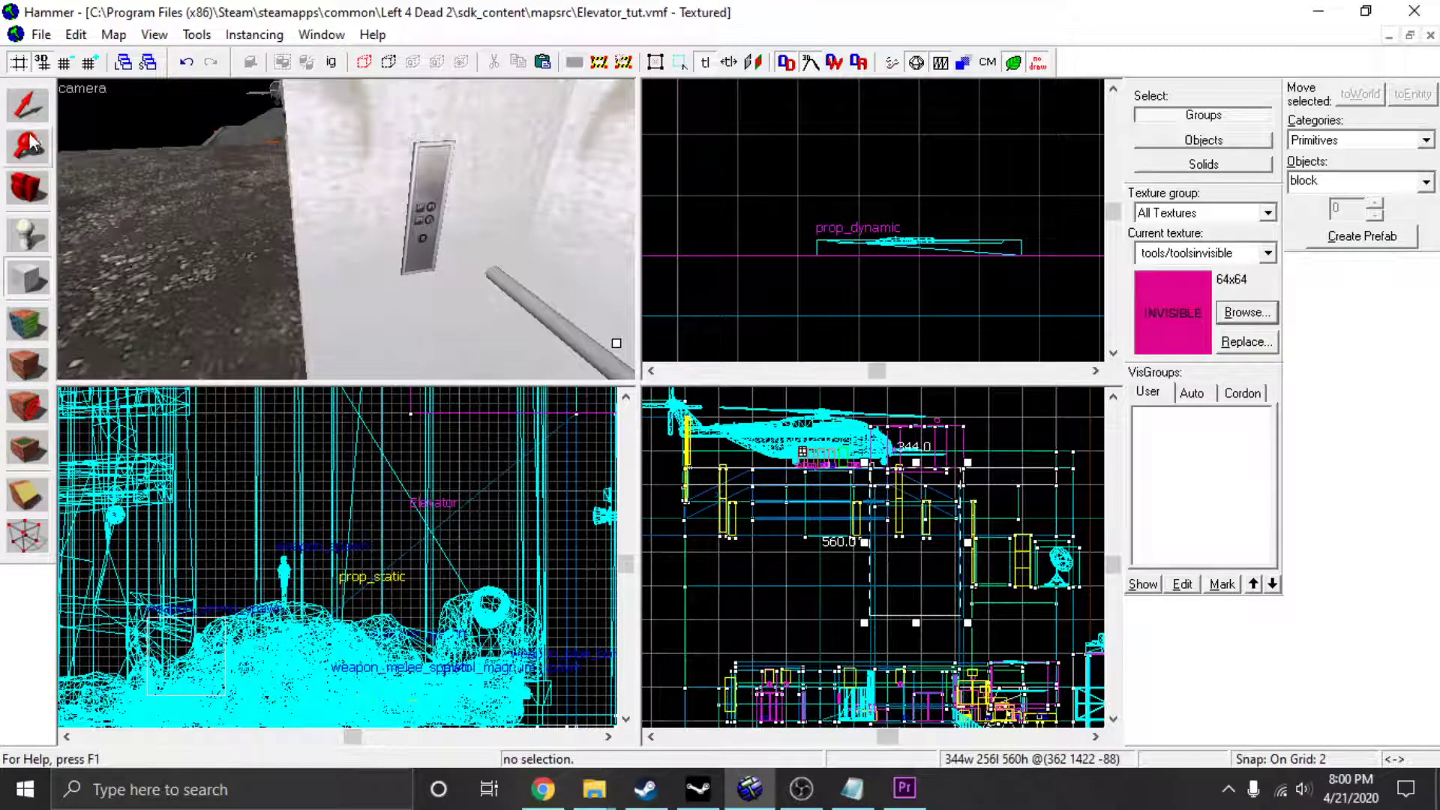
{"action": "key", "text": "shift+s"}
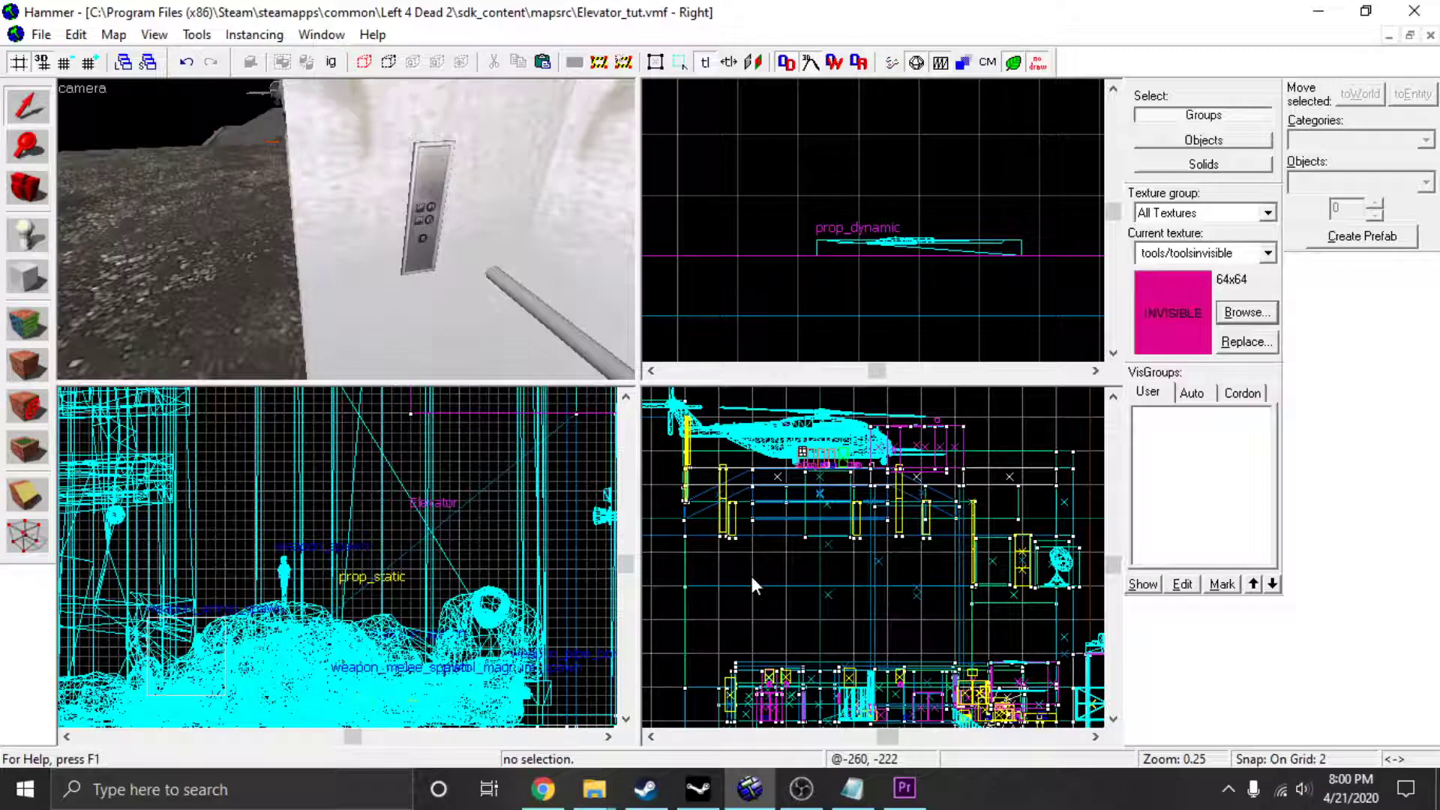
Create an invisible block 8 wide, 2 deep and 24 high over the button panel inside the elevator.
{"action": "left_click", "coordinate": [28, 277]}
{"action": "left_click_drag", "start_coordinate": [949, 606], "coordinate": [926, 578]}
{"action": "left_click_drag", "start_coordinate": [767, 613], "coordinate": [869, 530]}
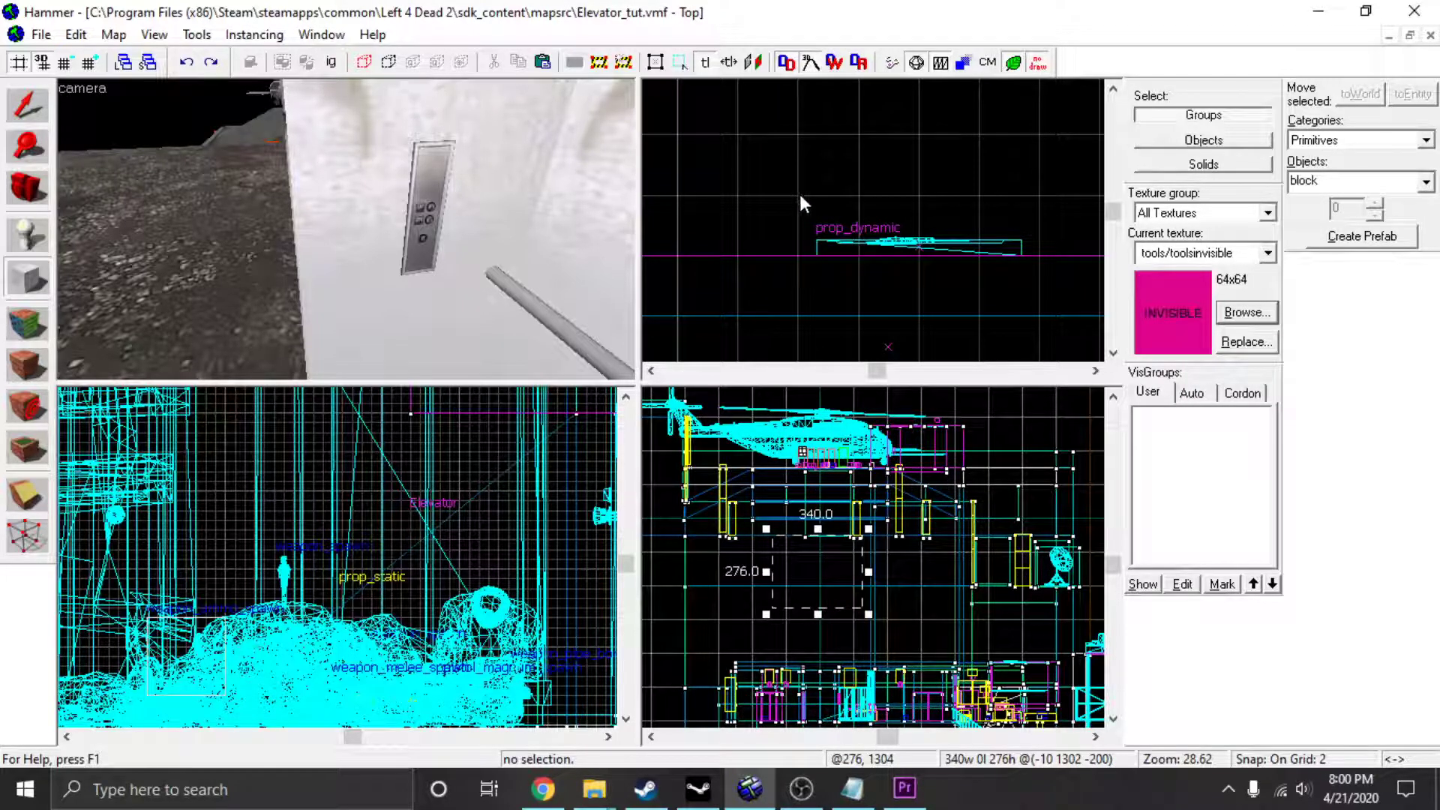
{"action": "left_click_drag", "start_coordinate": [800, 195], "coordinate": [1006, 265]}
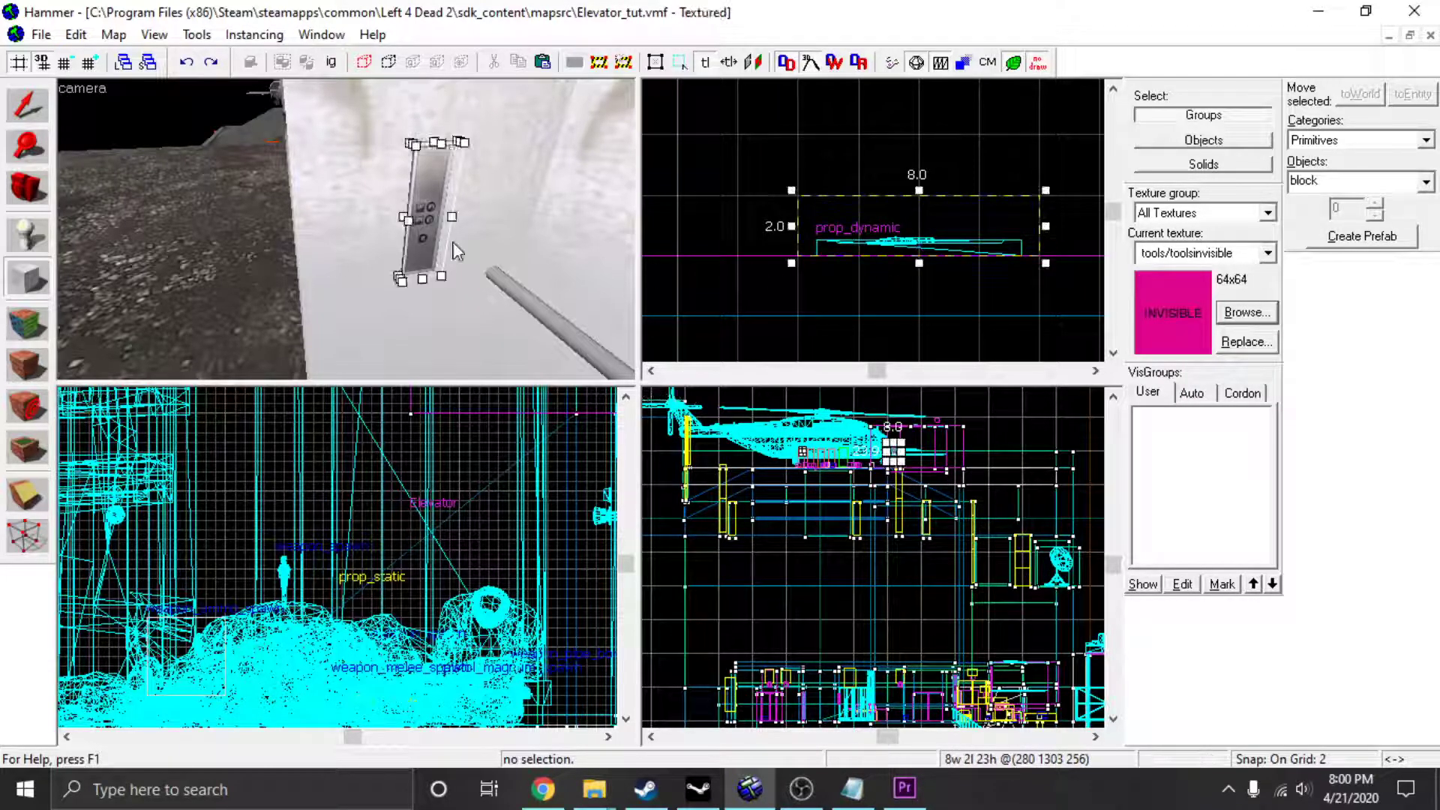
{"action": "key", "text": "w"}
{"action": "key", "text": "d"}
{"action": "key", "text": "s"}
{"action": "key", "text": "Return"}
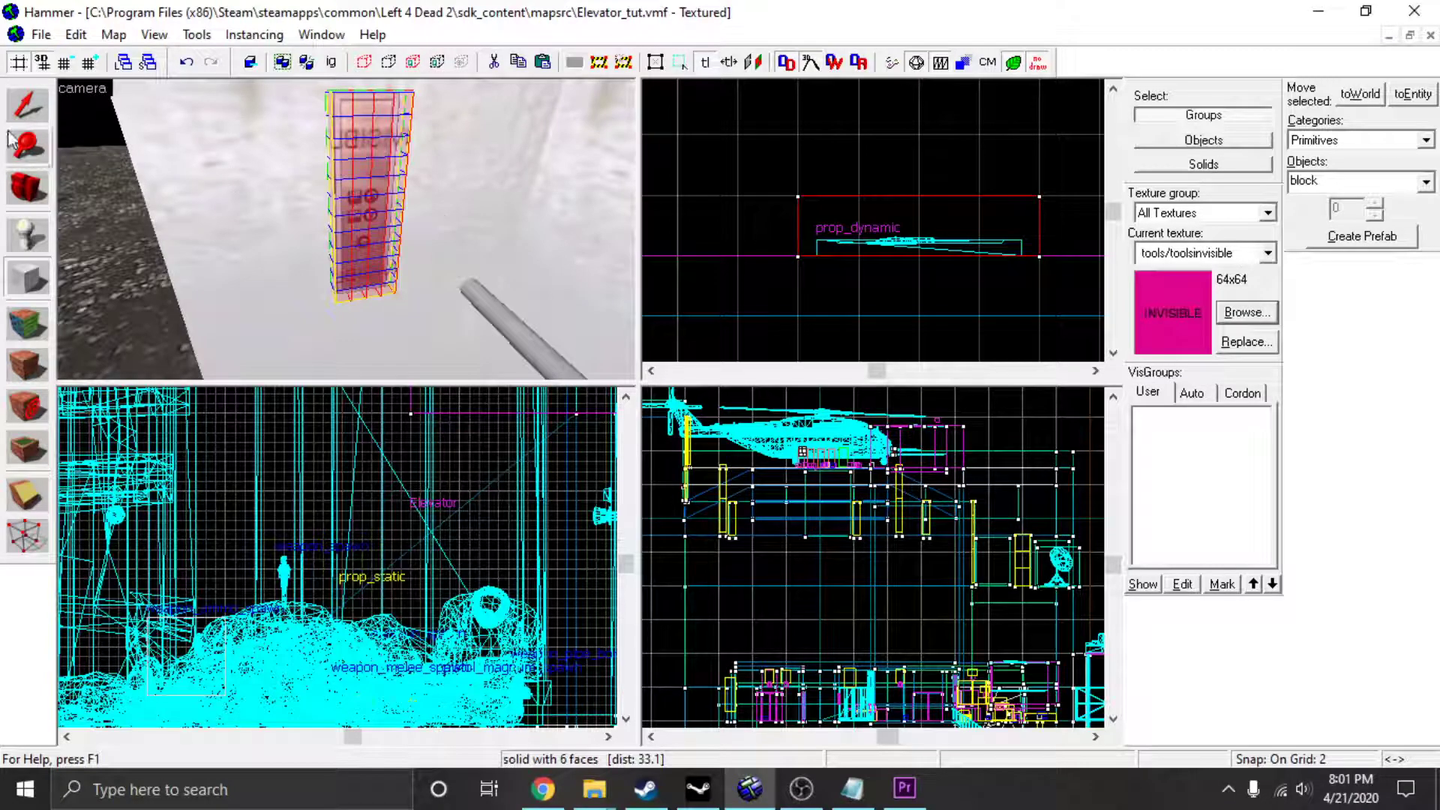
Shorten the invisible block from below to a height of 12 so it covers only the button panel's upper half.
{"action": "left_click", "coordinate": [27, 105]}
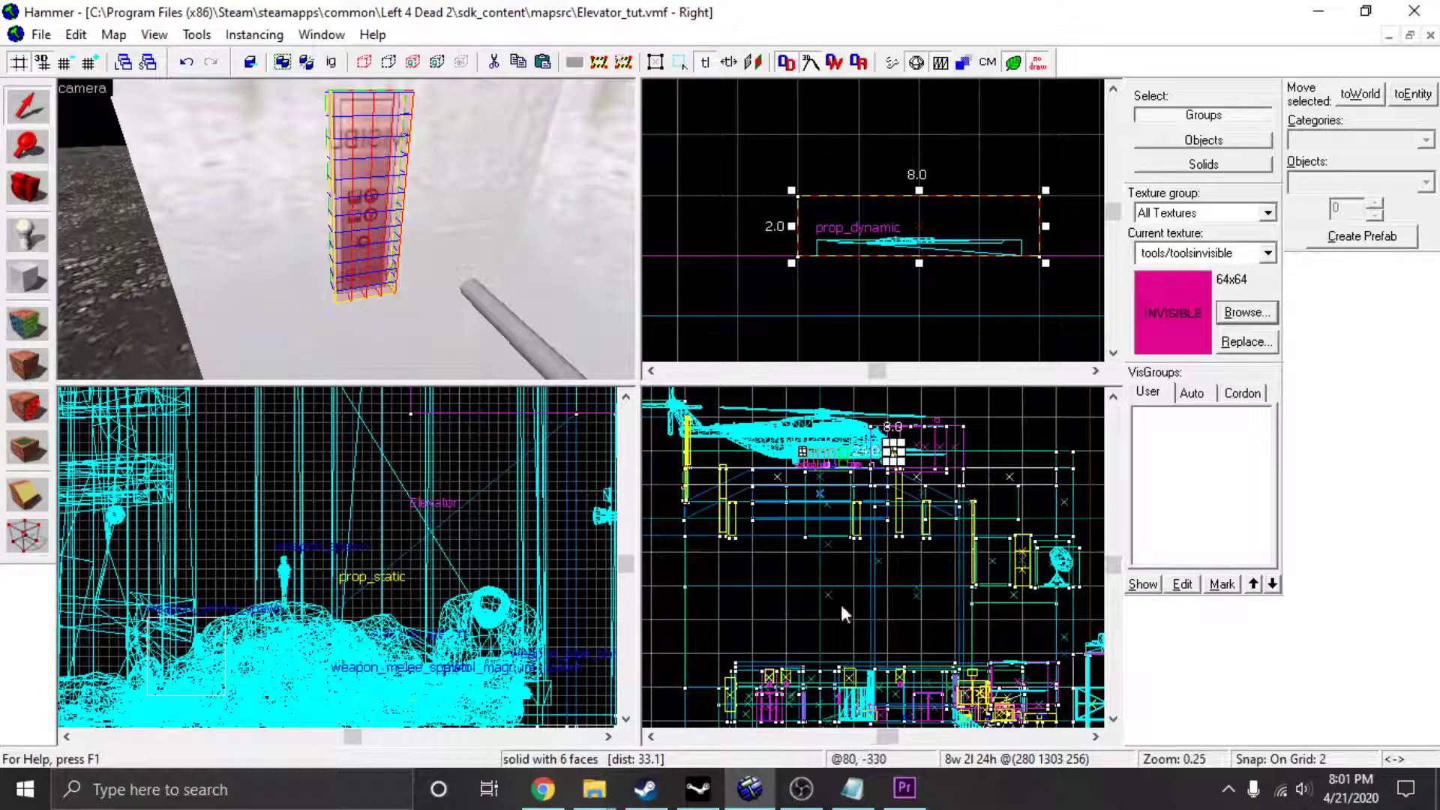
{"action": "scroll", "coordinate": [862, 475], "scroll_direction": "up", "scroll_amount": 15}
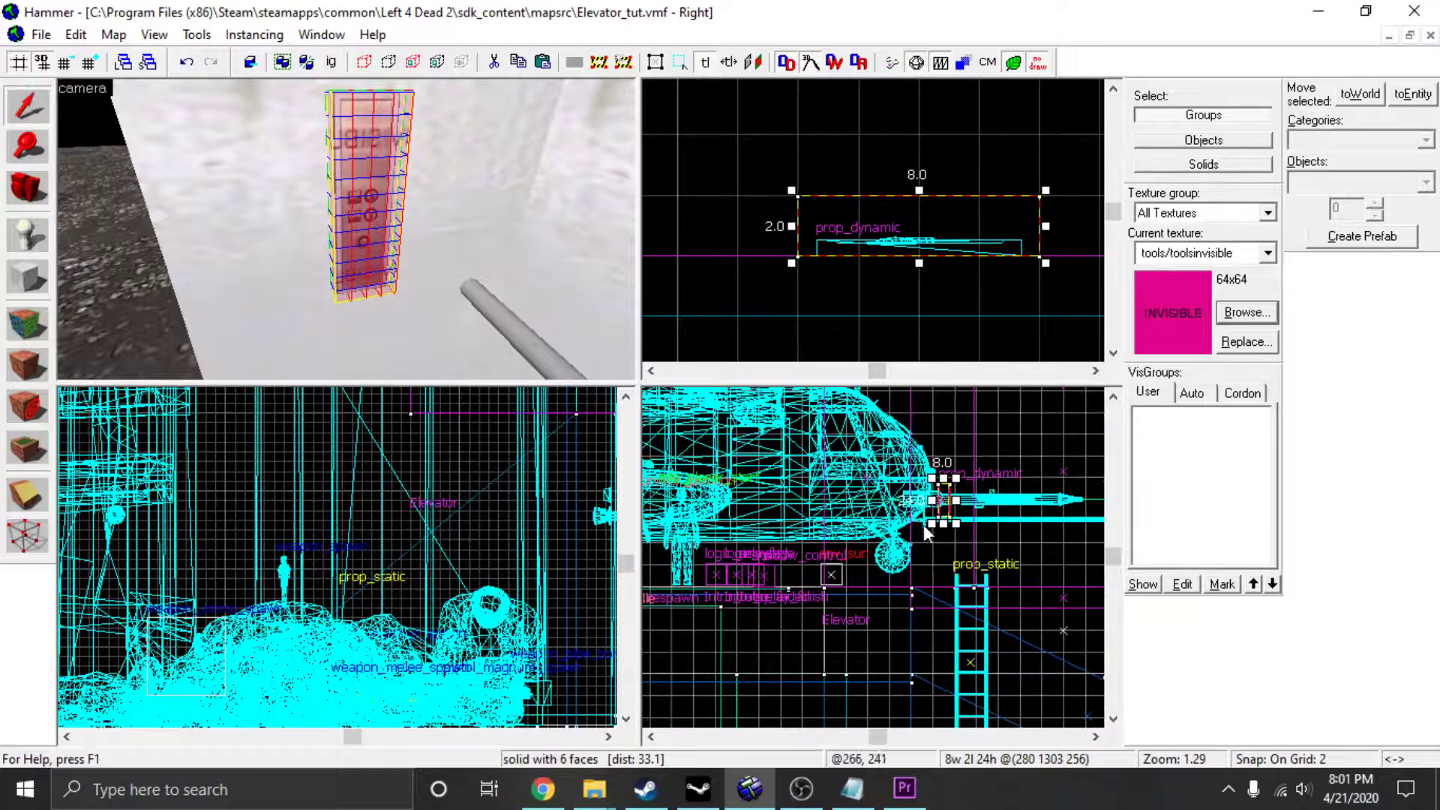
{"action": "key", "text": "Up"}
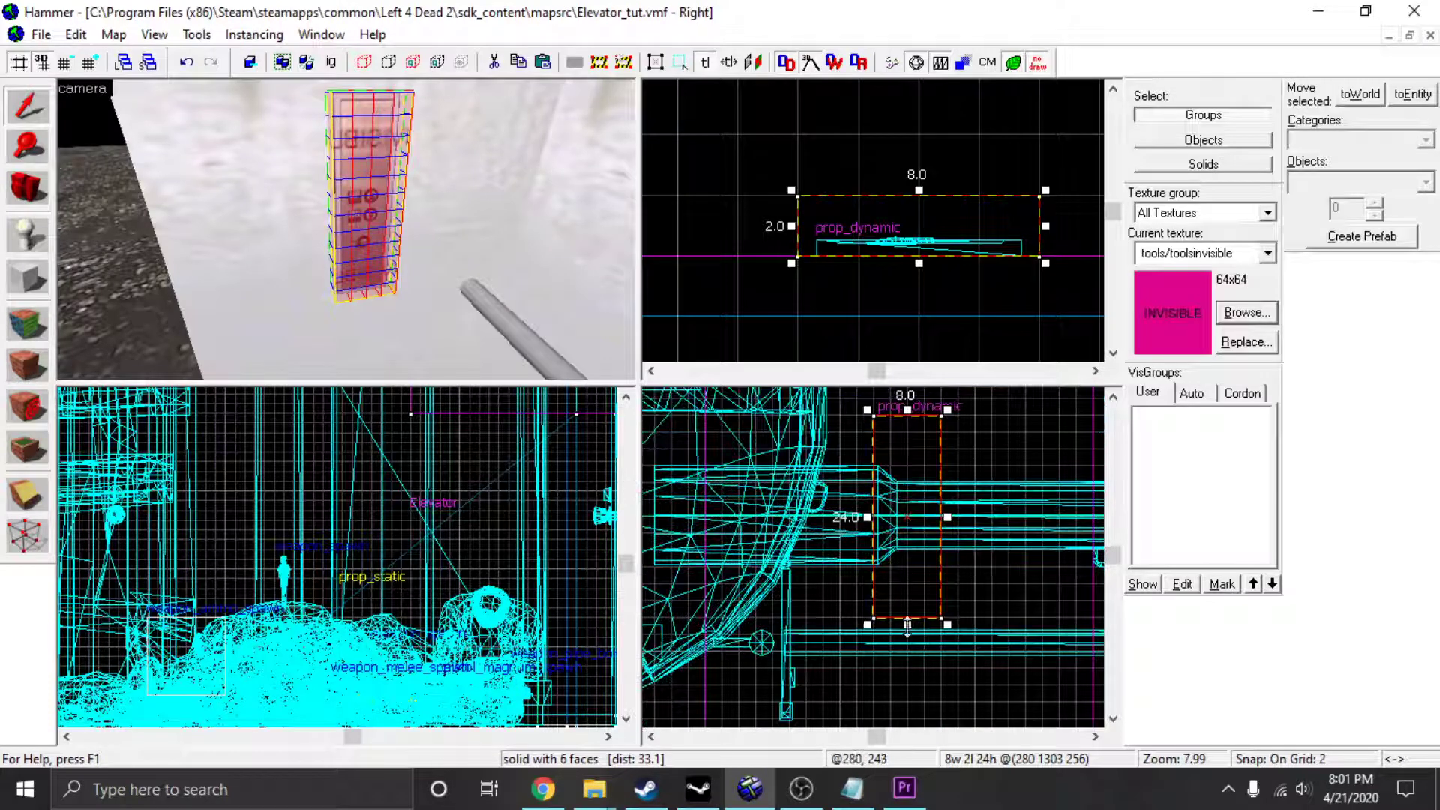
{"action": "left_click_drag", "start_coordinate": [908, 626], "coordinate": [925, 528]}
{"action": "key", "text": "Up"}
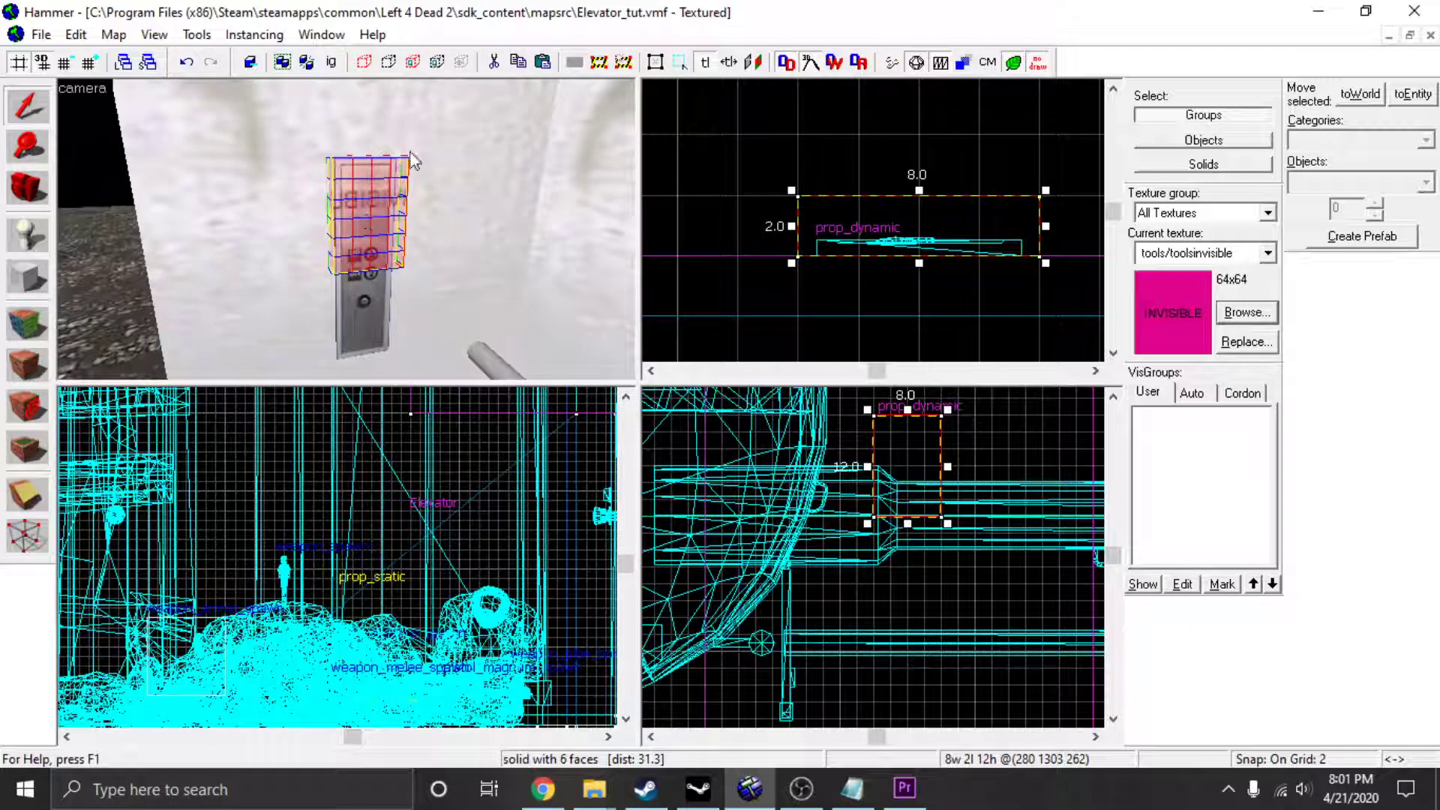
{"action": "key", "text": "Down"}
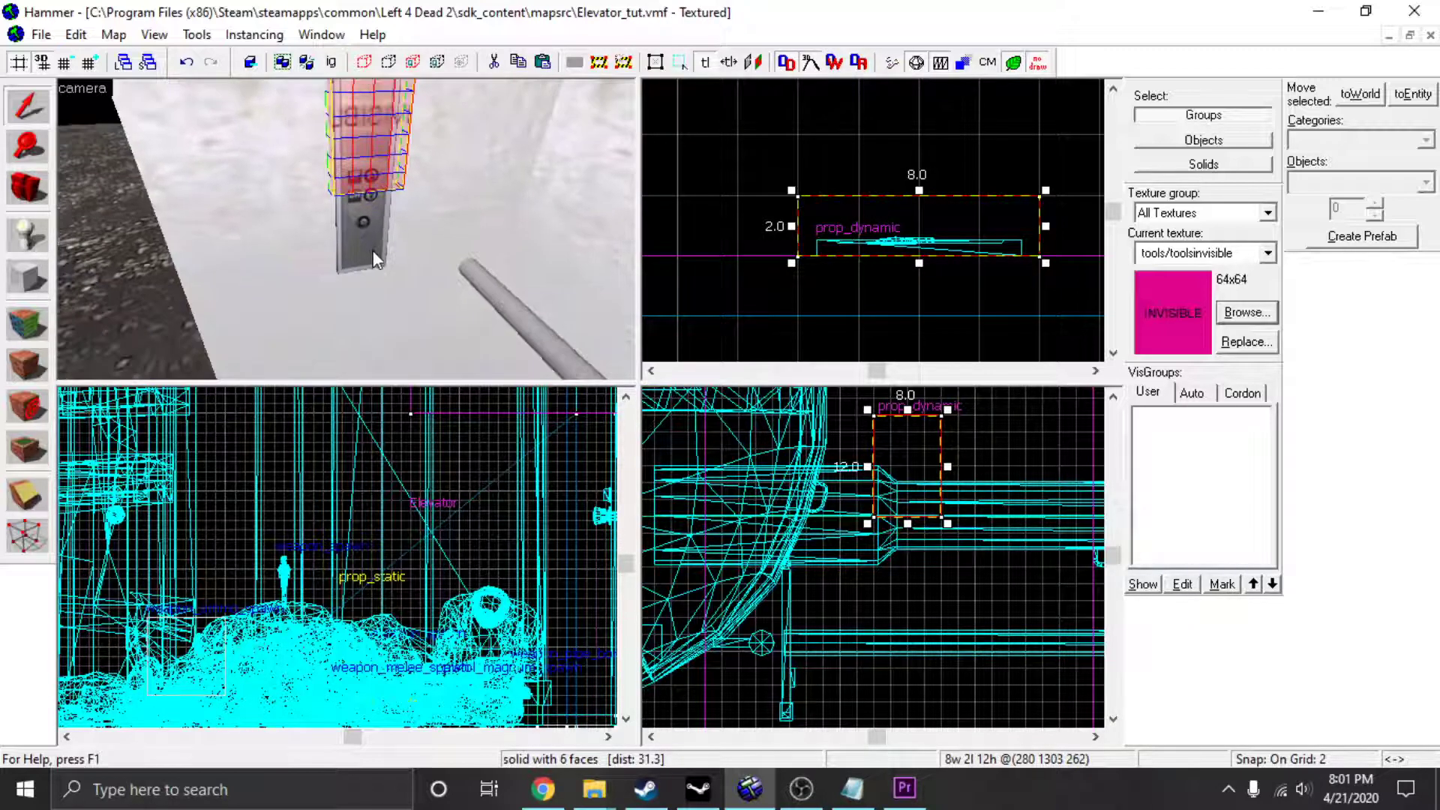
{"action": "key", "text": "ctrl+c"}
{"action": "key", "text": "ctrl+v"}
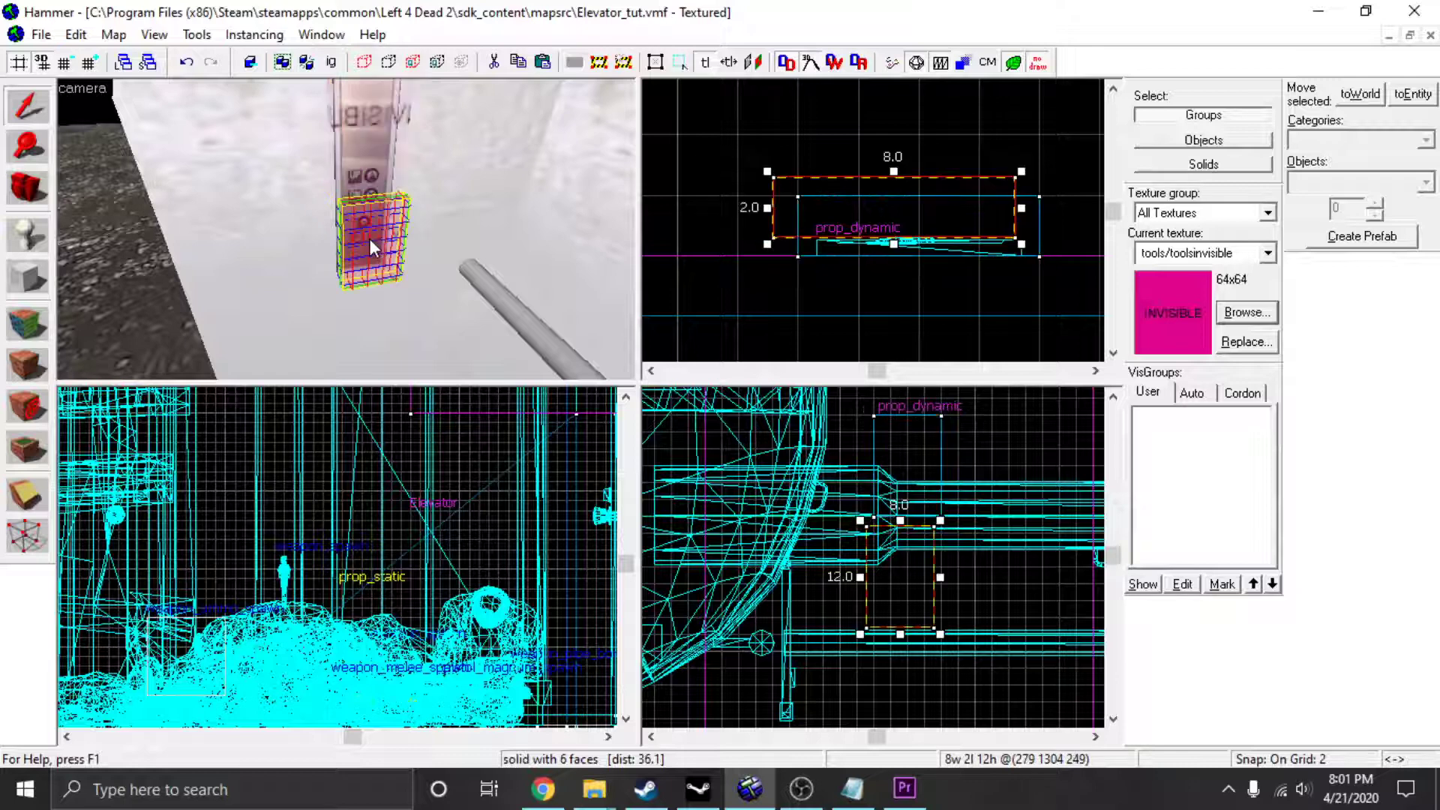
{"action": "scroll", "coordinate": [926, 540], "scroll_direction": "up", "scroll_amount": 4}
{"action": "left_click_drag", "start_coordinate": [884, 556], "coordinate": [905, 551]}
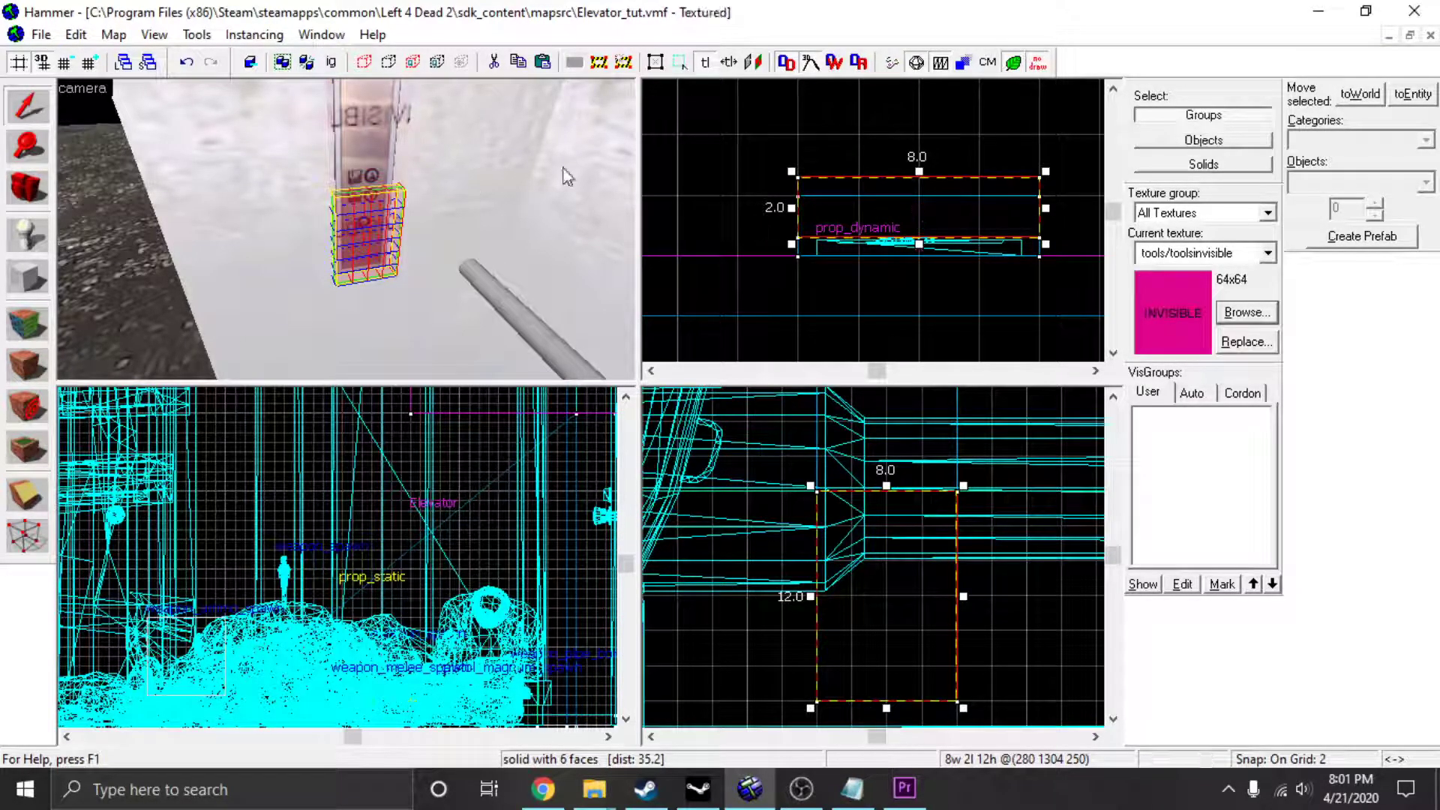
{"action": "left_click_drag", "start_coordinate": [878, 198], "coordinate": [872, 216]}
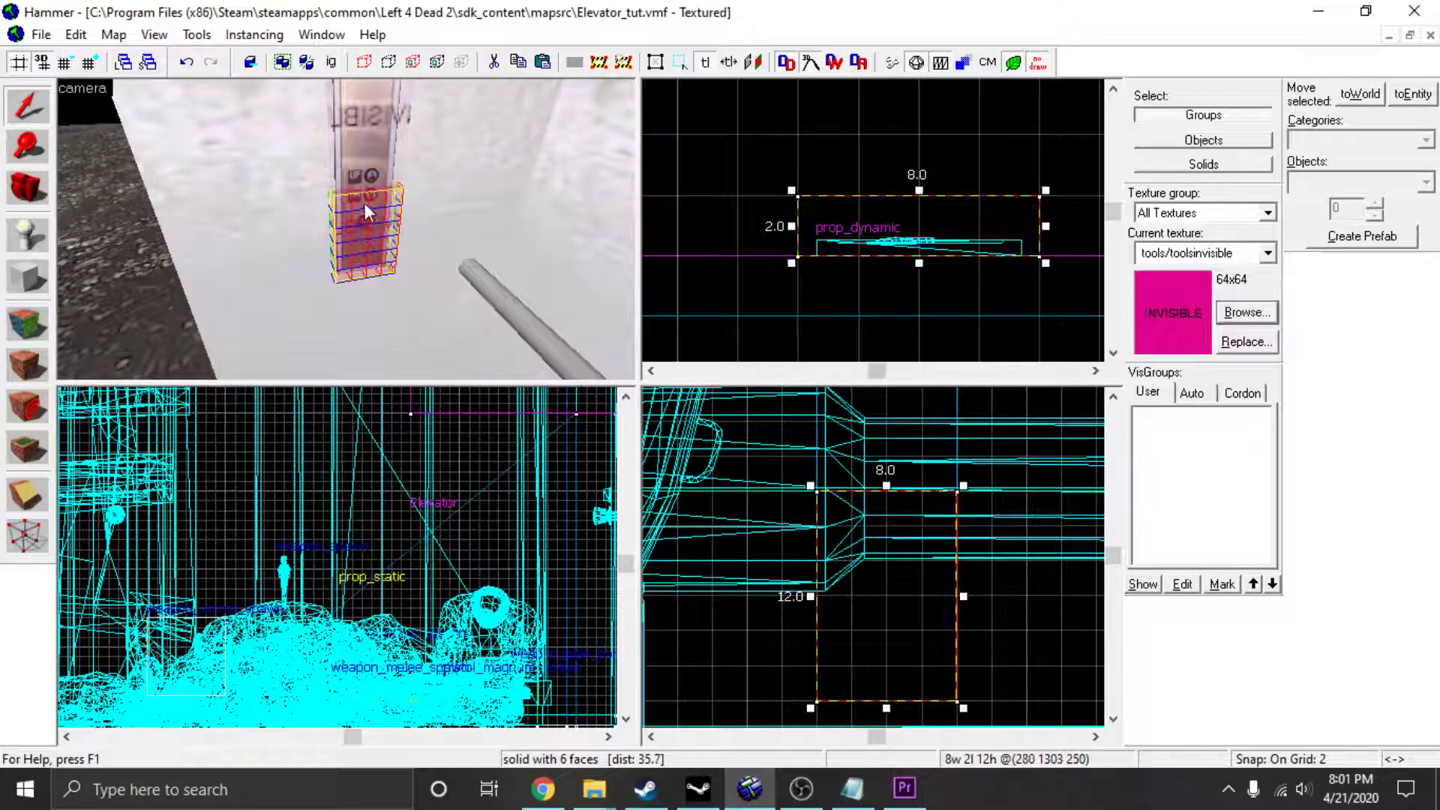
Tie the invisible block over the button panel's upper half to a brush entity.
{"action": "key", "text": "z"}
{"action": "key", "text": "w"}
{"action": "key", "text": "s"}
{"action": "key", "text": "w"}
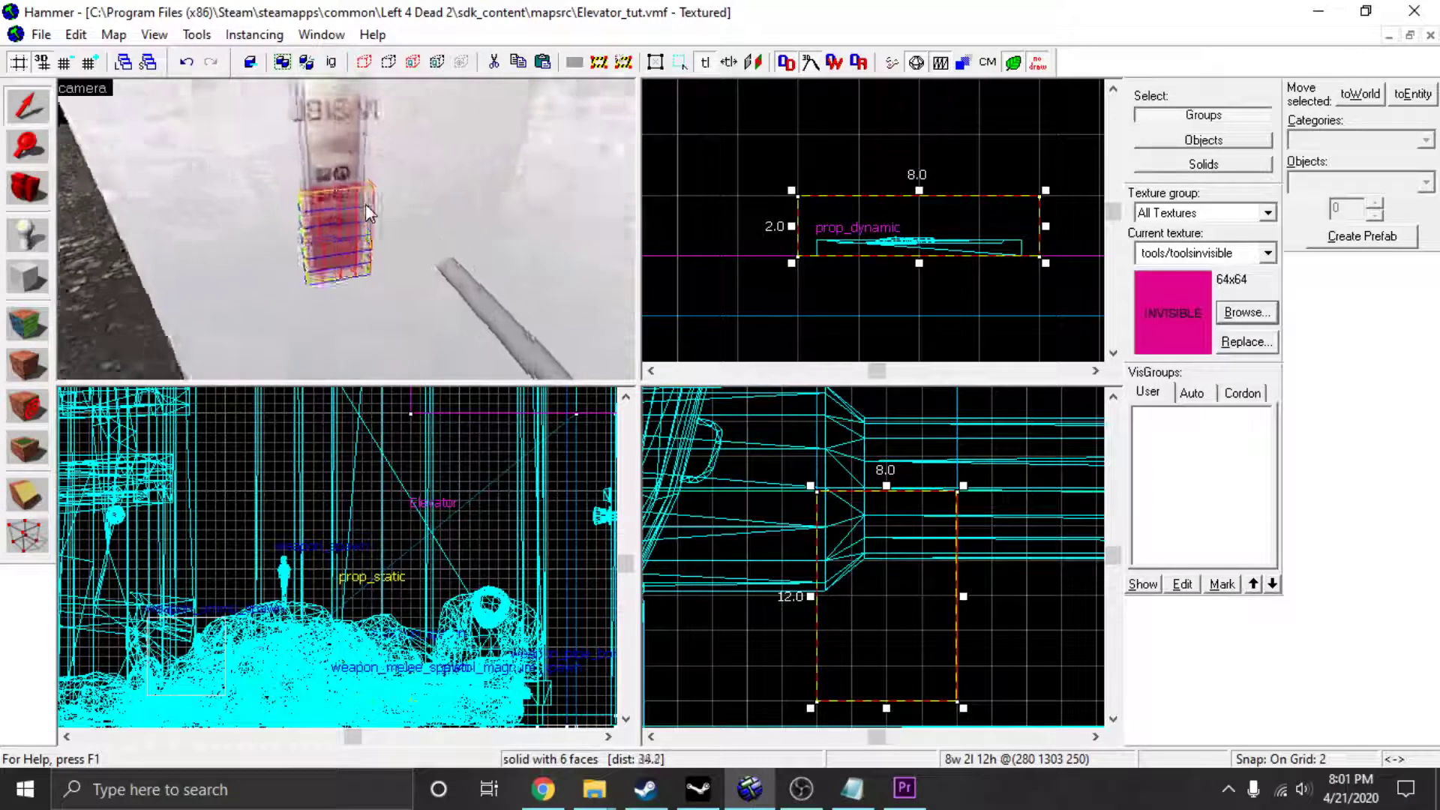
{"action": "key", "text": "w"}
{"action": "left_click", "coordinate": [366, 205]}
{"action": "key", "text": "s"}
{"action": "key", "text": "w"}
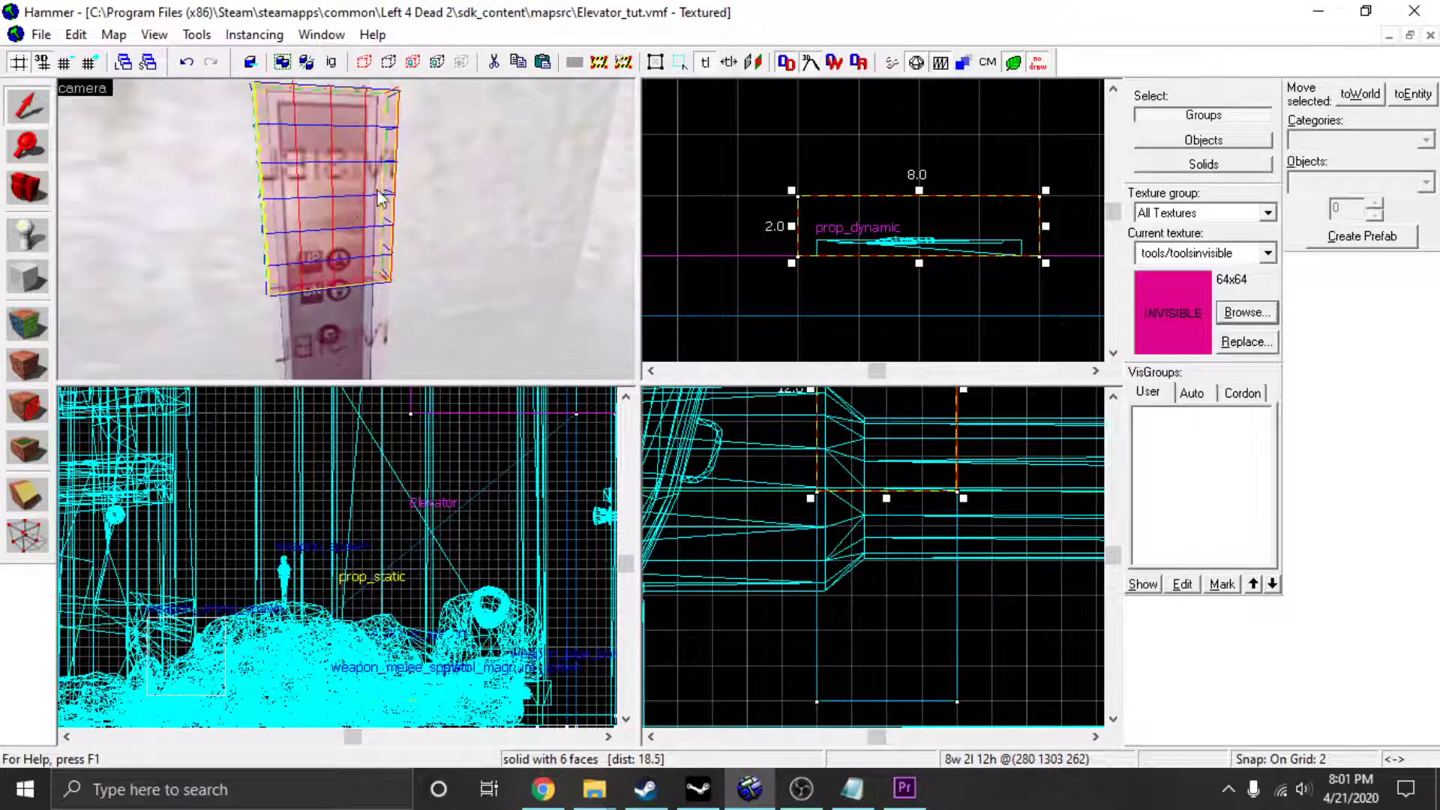
{"action": "key", "text": "s"}
{"action": "key", "text": "alt+Return"}
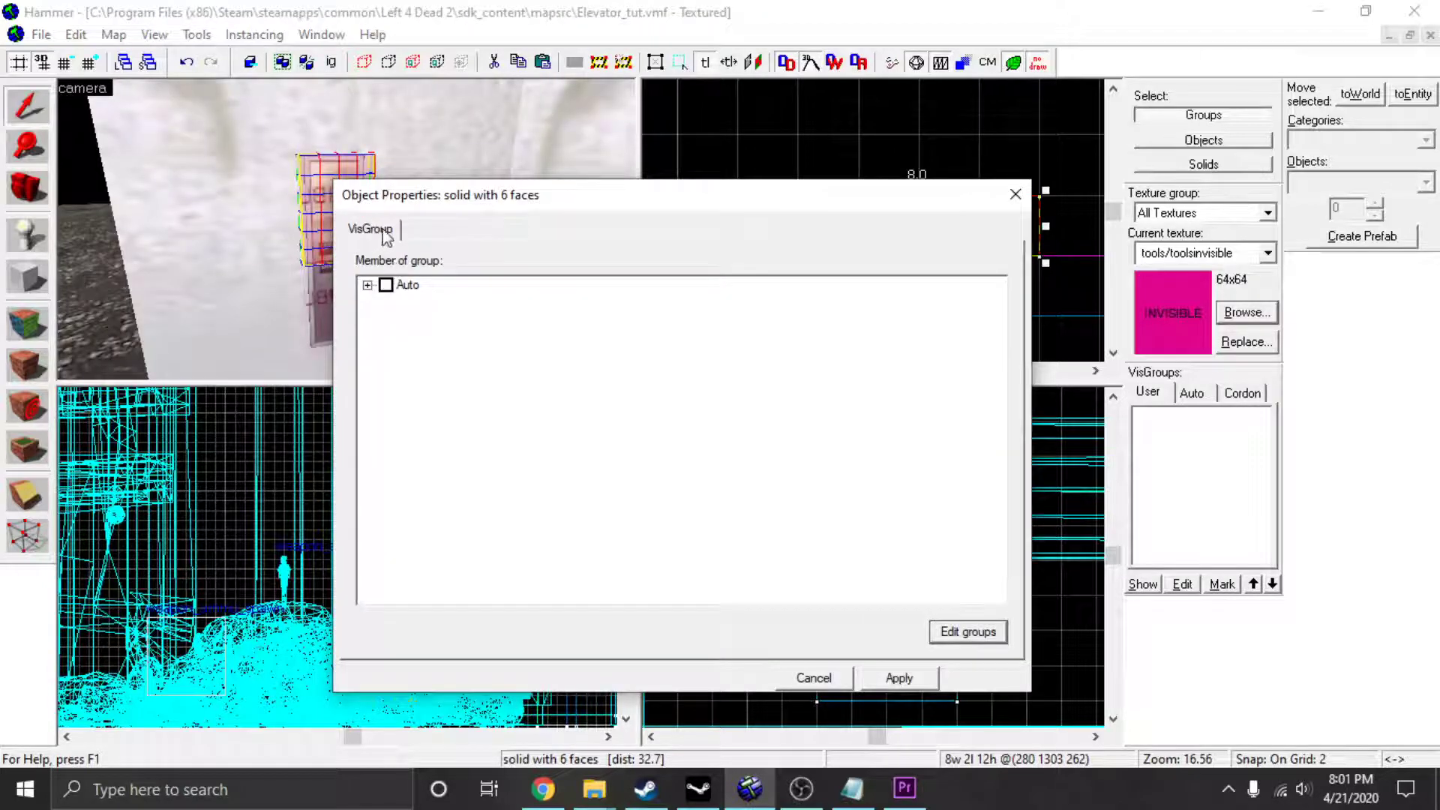
{"action": "left_click", "coordinate": [1015, 194]}
{"action": "key", "text": "ctrl+t"}
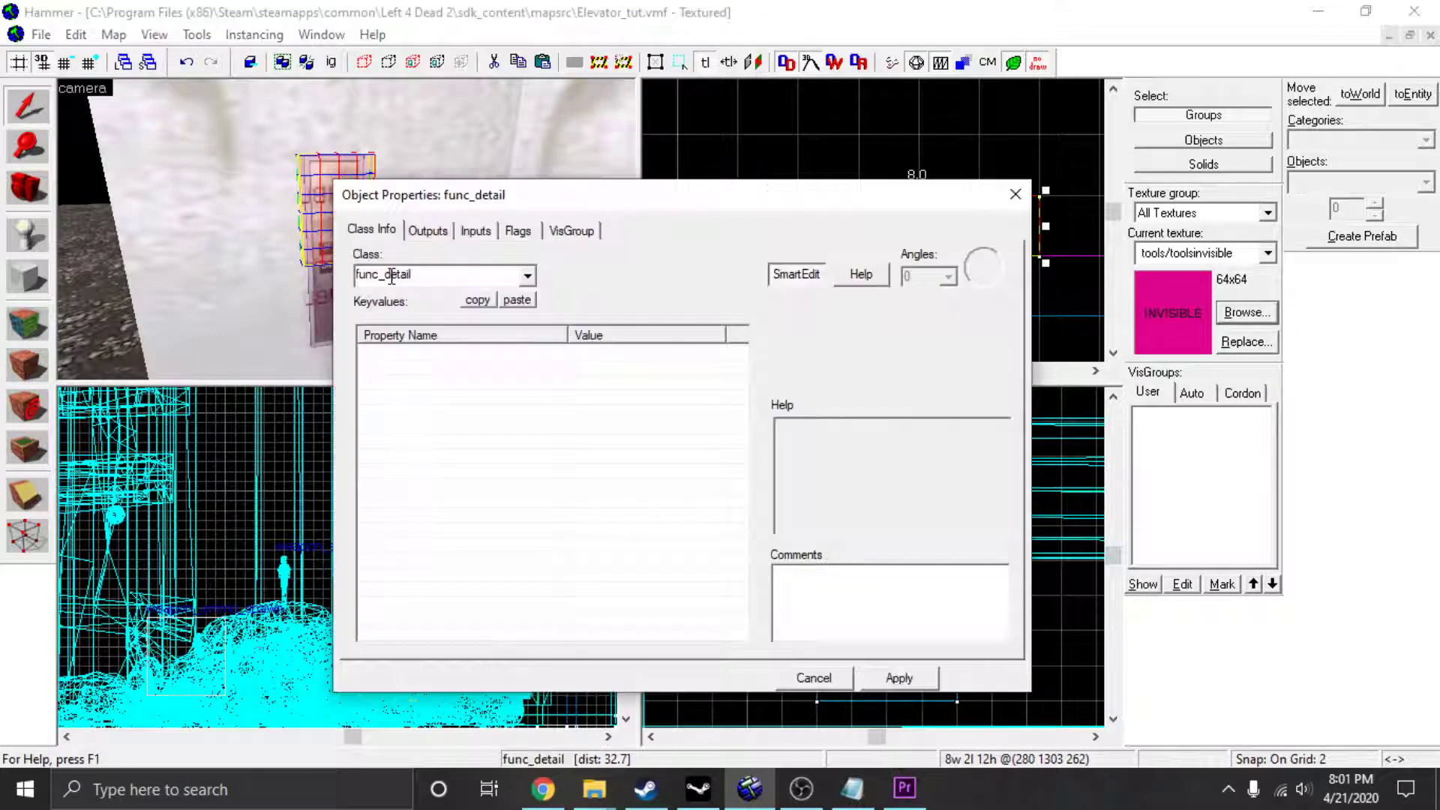
Change the class of the brush entity over the button panel's upper half to func_button and apply it.
{"action": "left_click_drag", "start_coordinate": [445, 279], "coordinate": [309, 285]}
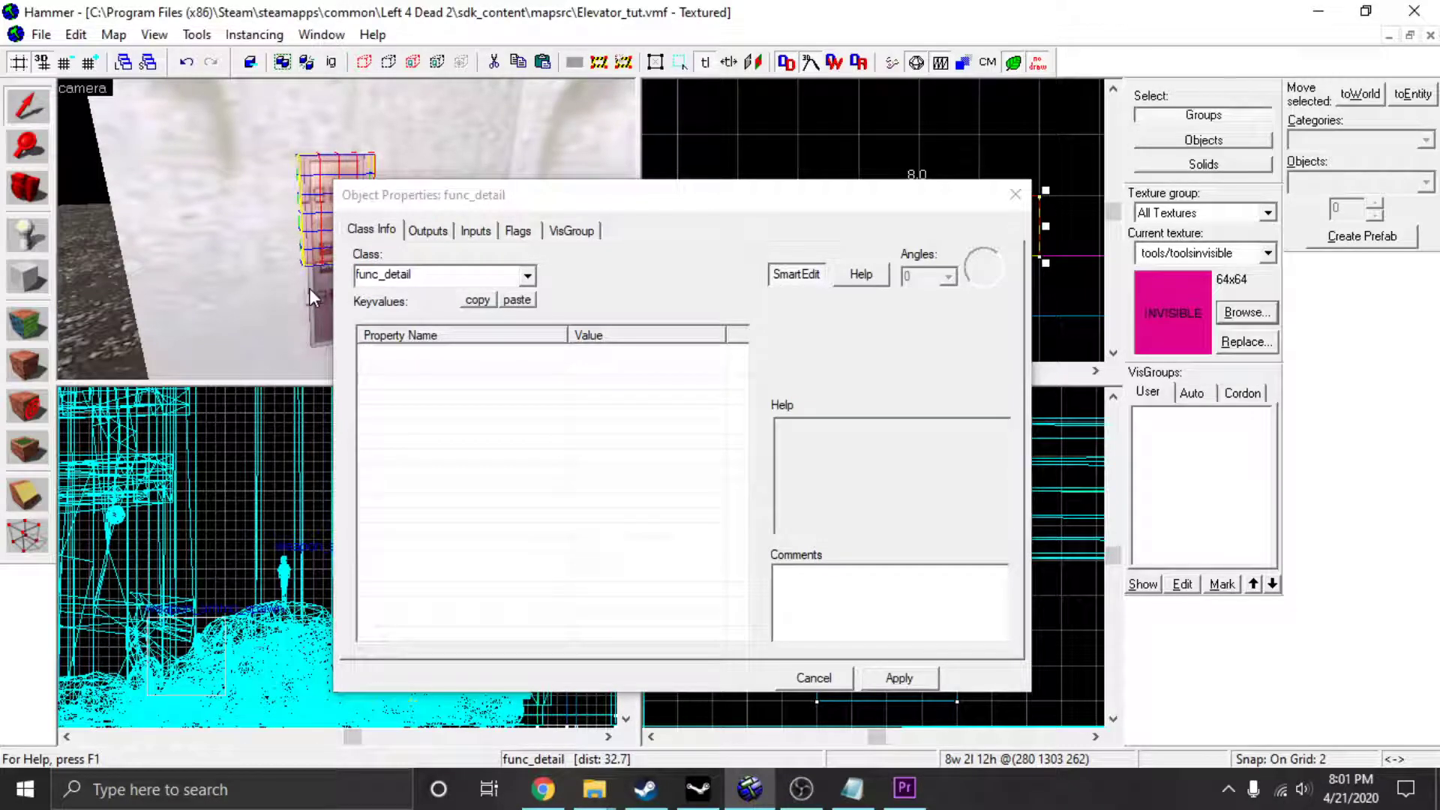
{"action": "double_click", "coordinate": [427, 272]}
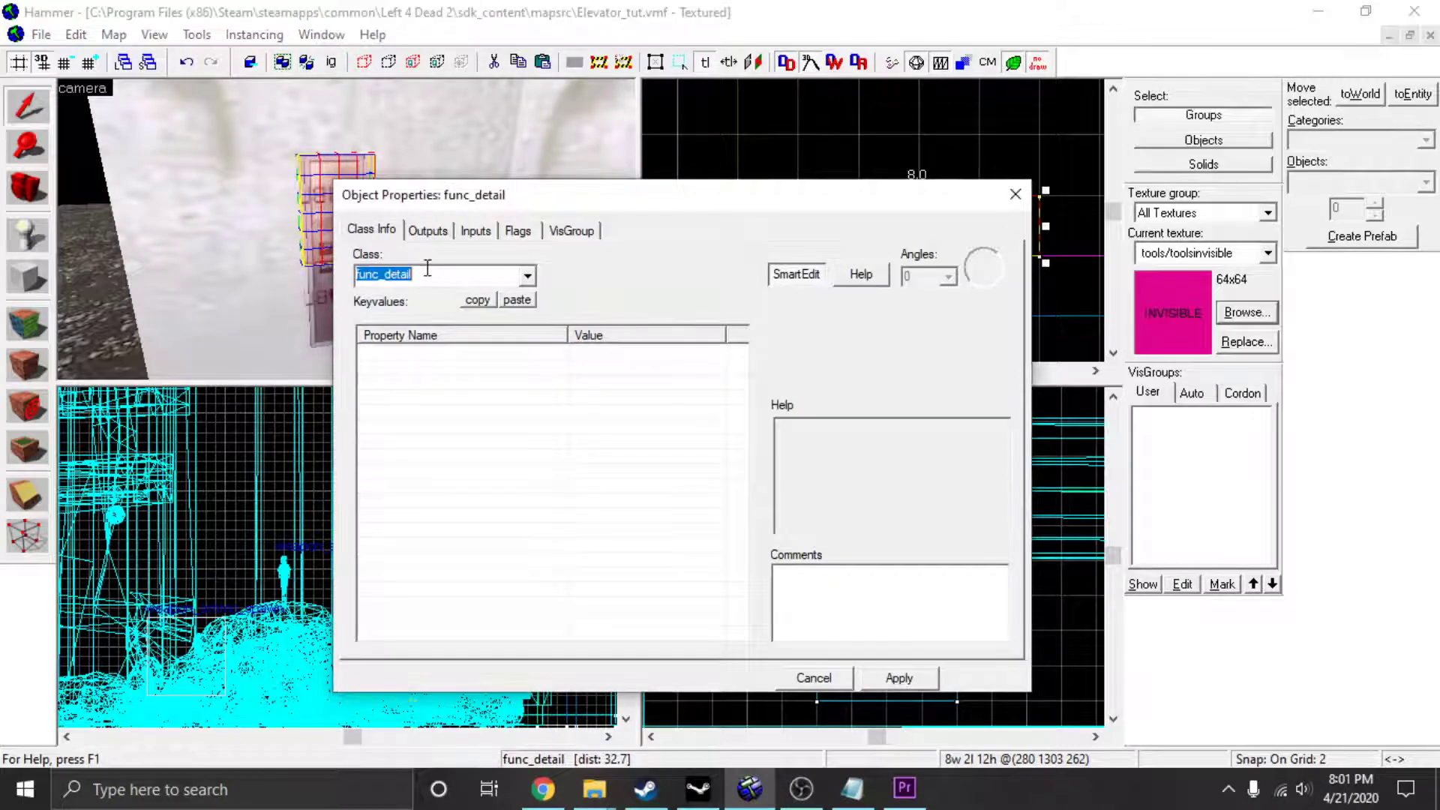
{"action": "type", "text": "func_"}
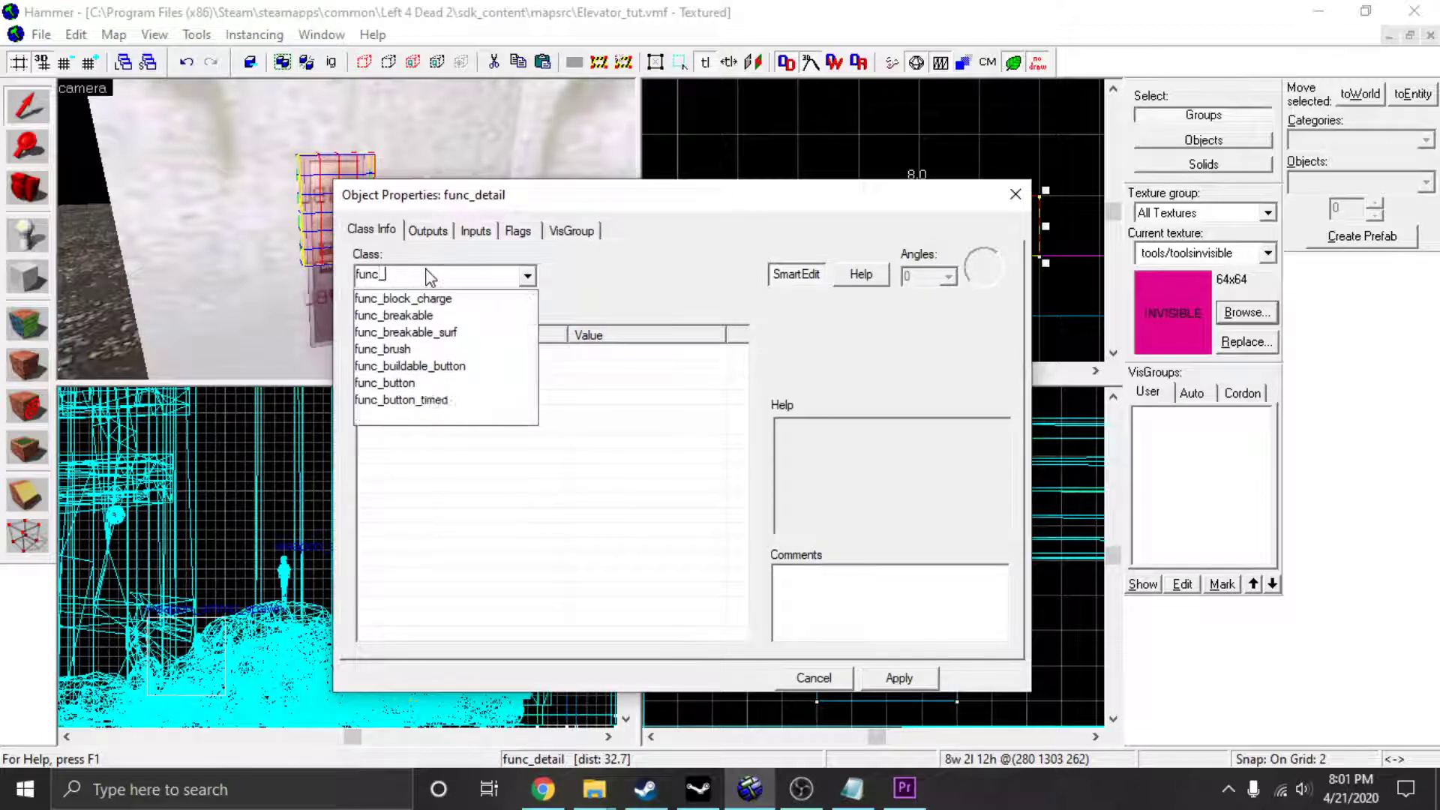
{"action": "type", "text": "butto"}
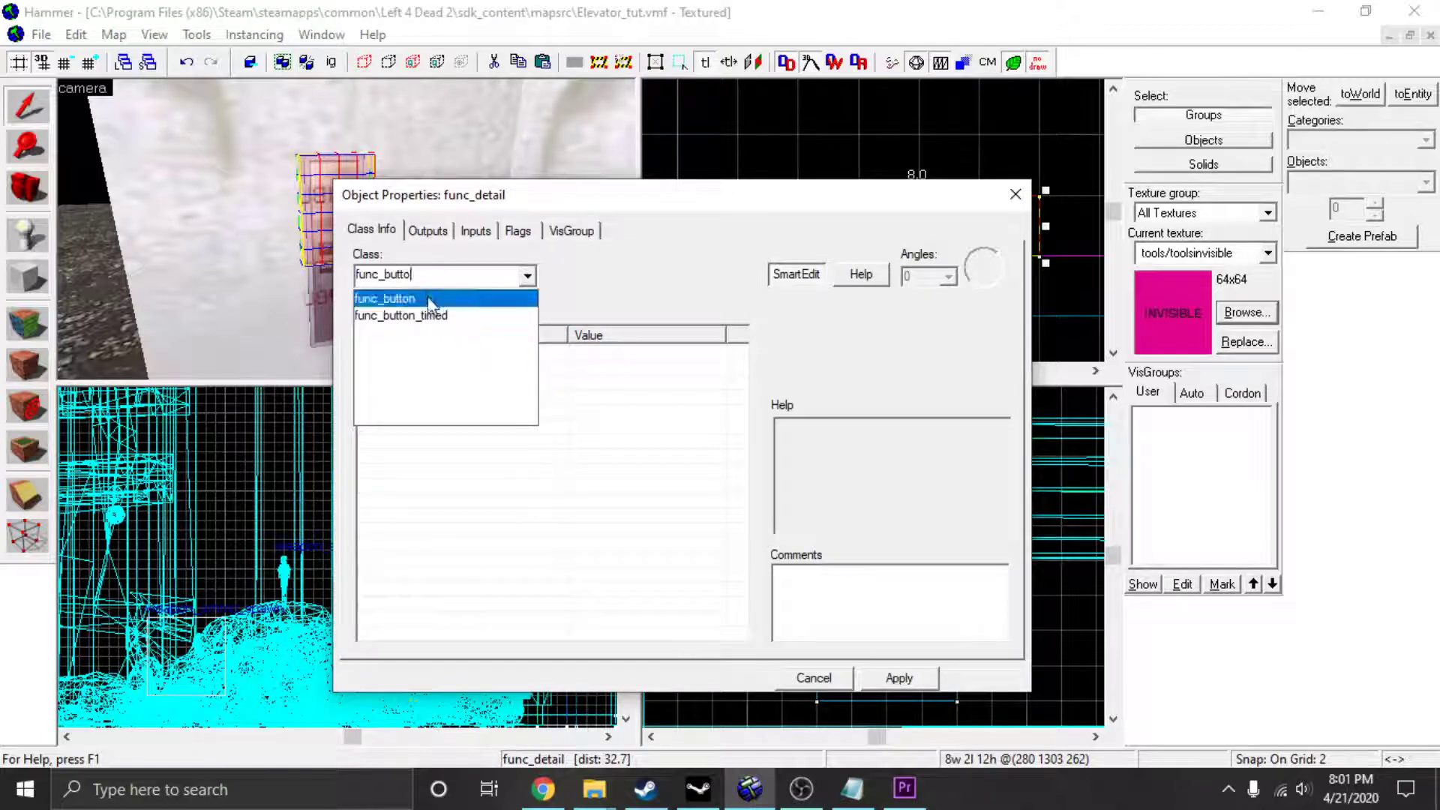
{"action": "left_click", "coordinate": [409, 299]}
{"action": "left_click", "coordinate": [900, 678]}
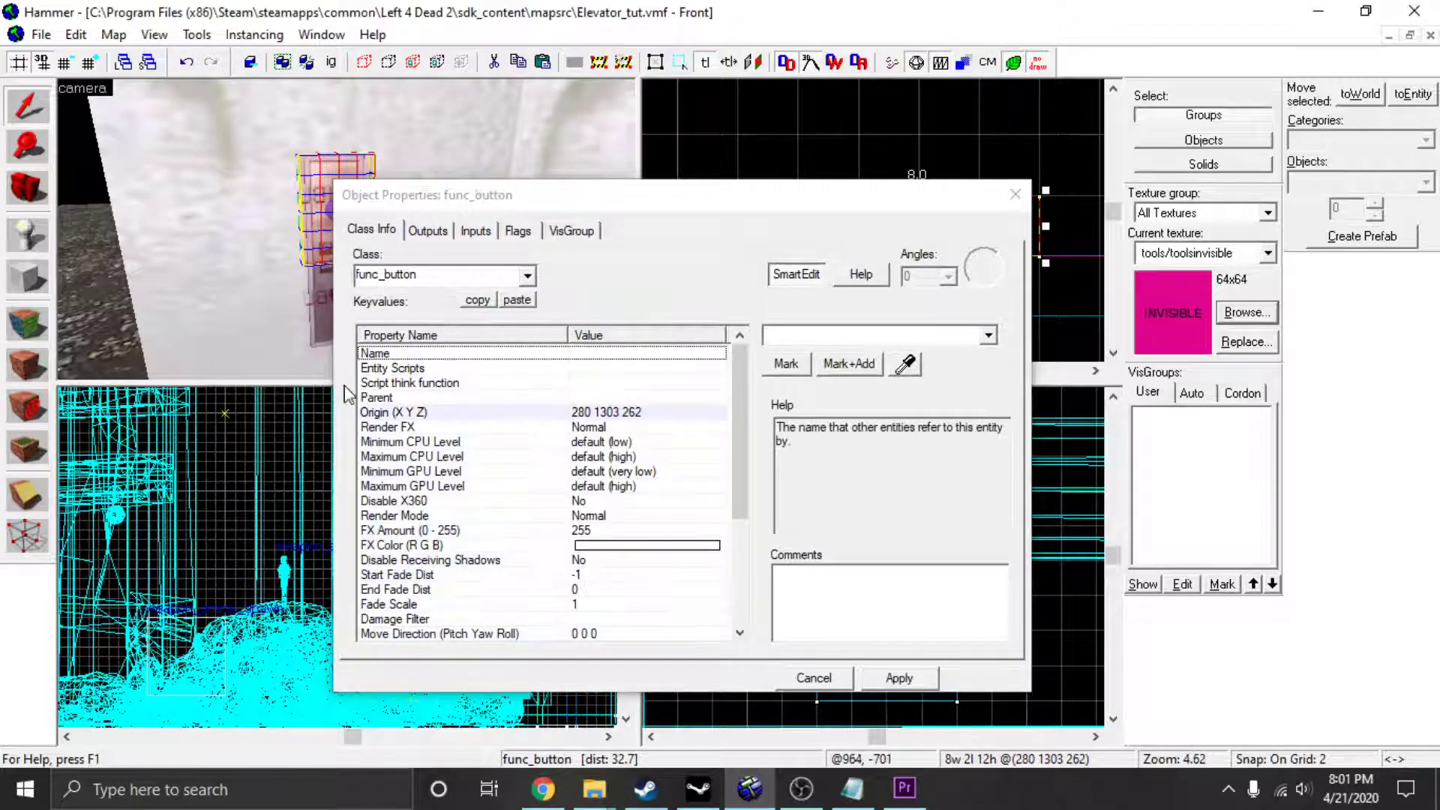
{"action": "scroll", "coordinate": [498, 442], "scroll_direction": "down", "scroll_amount": 4}
{"action": "scroll", "coordinate": [516, 441], "scroll_direction": "up", "scroll_amount": 4}
{"action": "left_click", "coordinate": [1015, 194]}
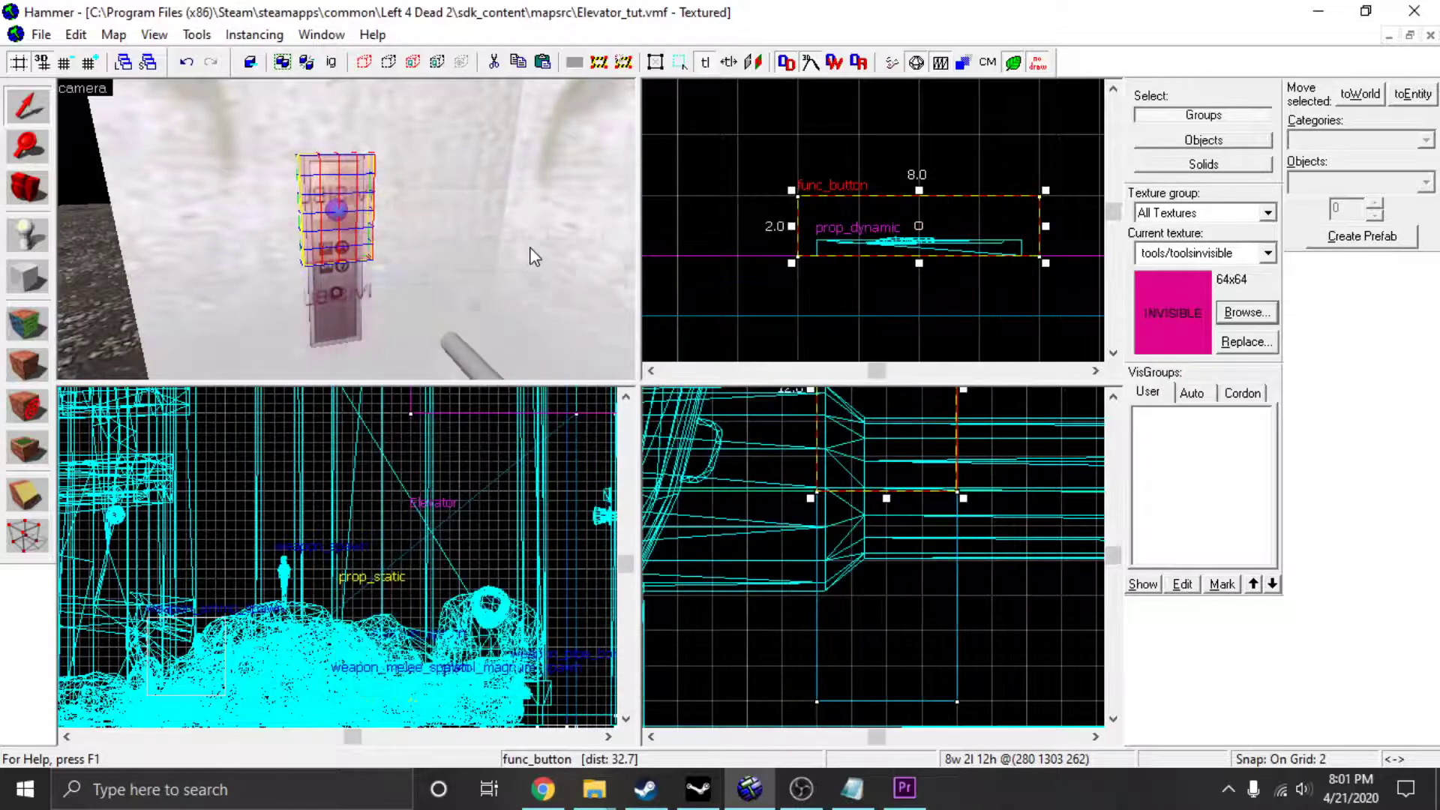
{"action": "key", "text": "Left"}
{"action": "key", "text": "Left"}
{"action": "key", "text": "Left"}
{"action": "key", "text": "Right"}
{"action": "key", "text": "Right"}
{"action": "key", "text": "Right"}
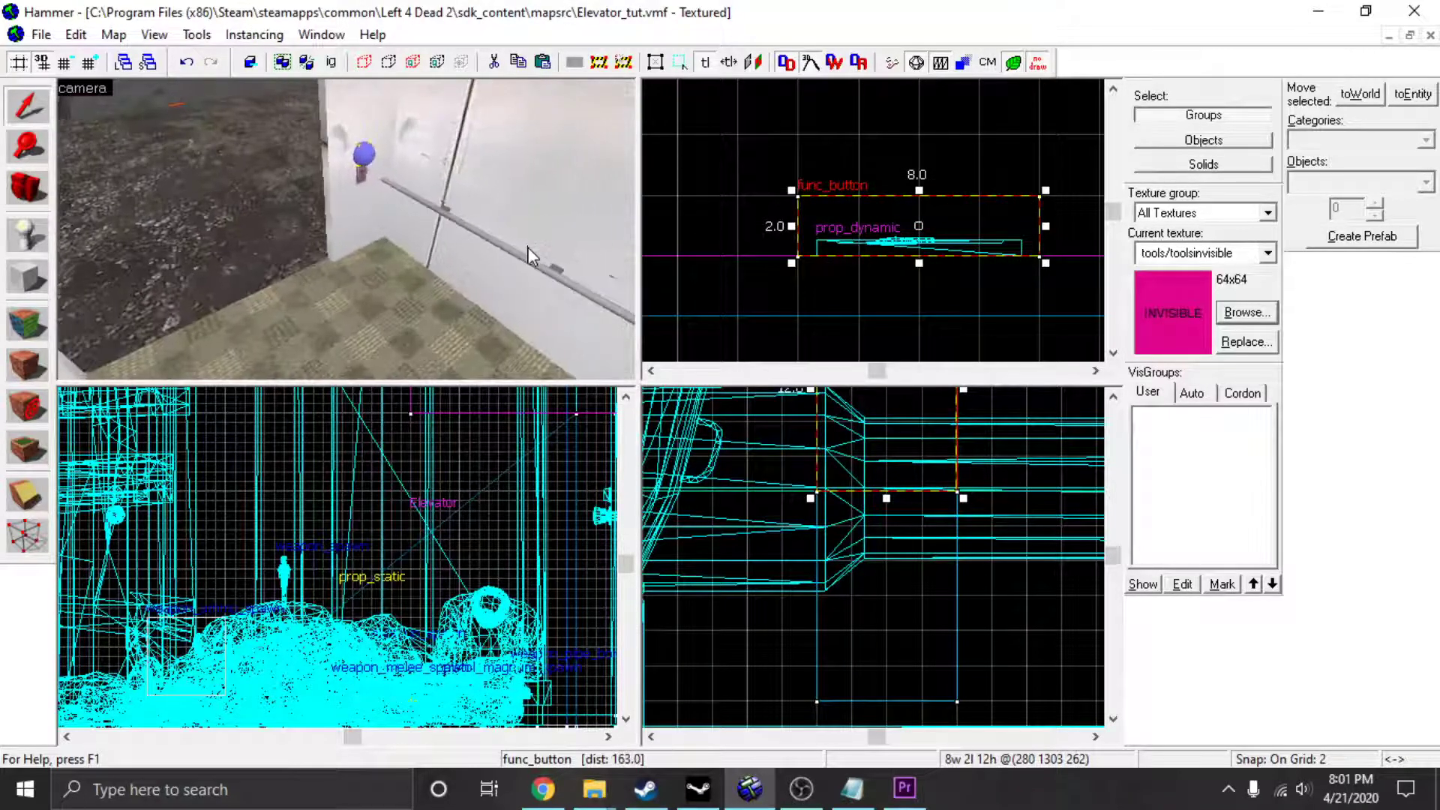
{"action": "left_click", "coordinate": [37, 240]}
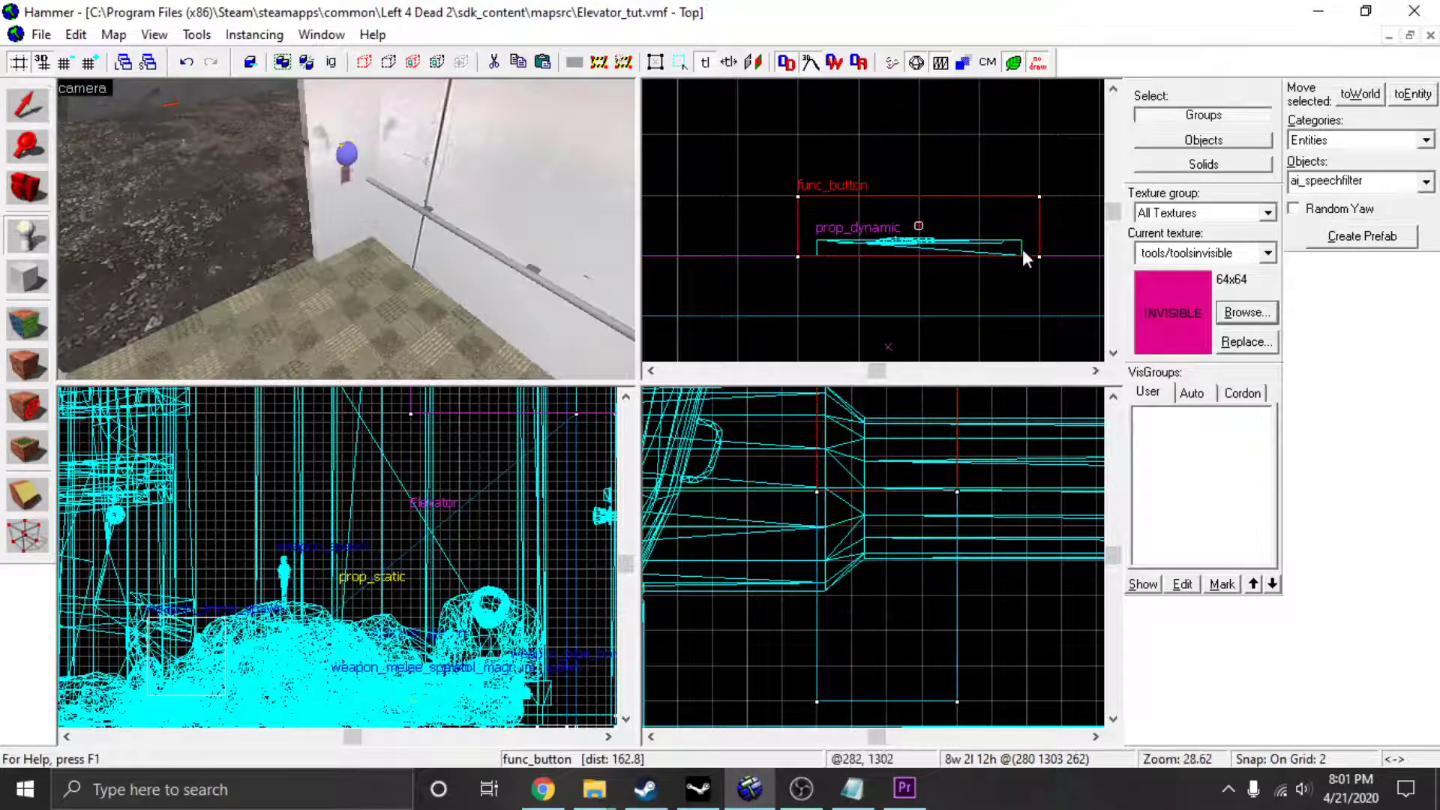
{"action": "left_click", "coordinate": [1356, 184]}
{"action": "type", "text": "logic"}
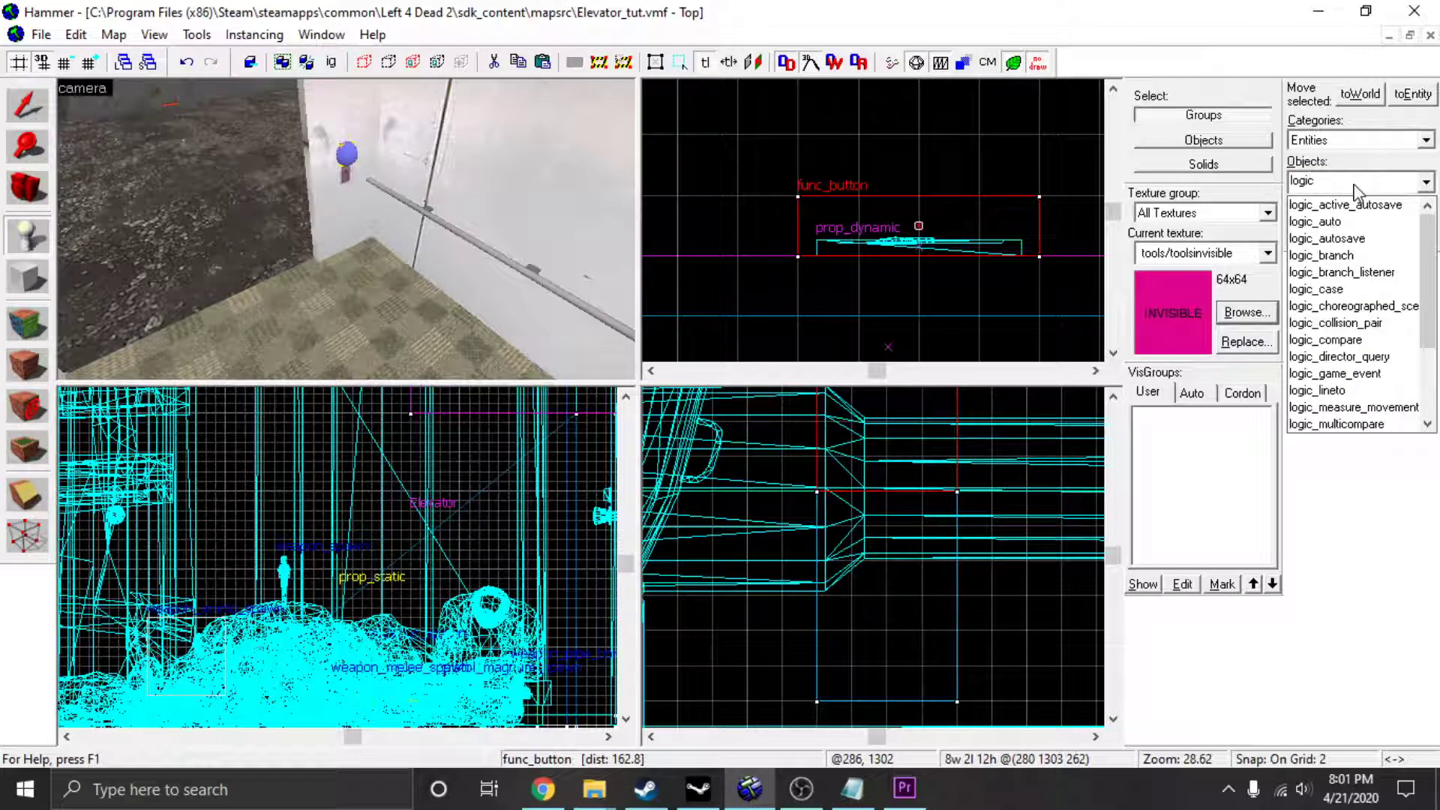
{"action": "type", "text": "_relay"}
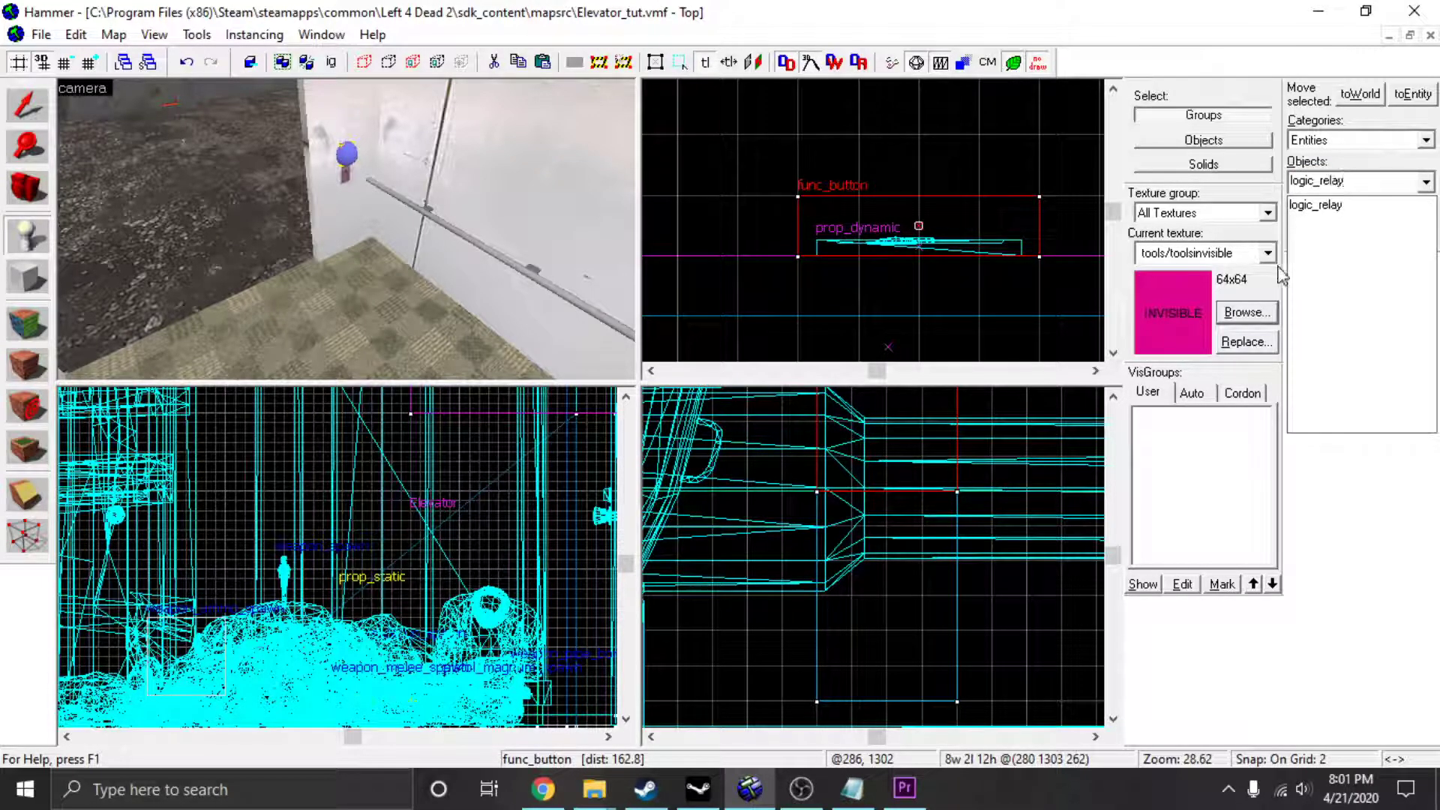
{"action": "left_click", "coordinate": [1357, 204]}
{"action": "left_click", "coordinate": [367, 330]}
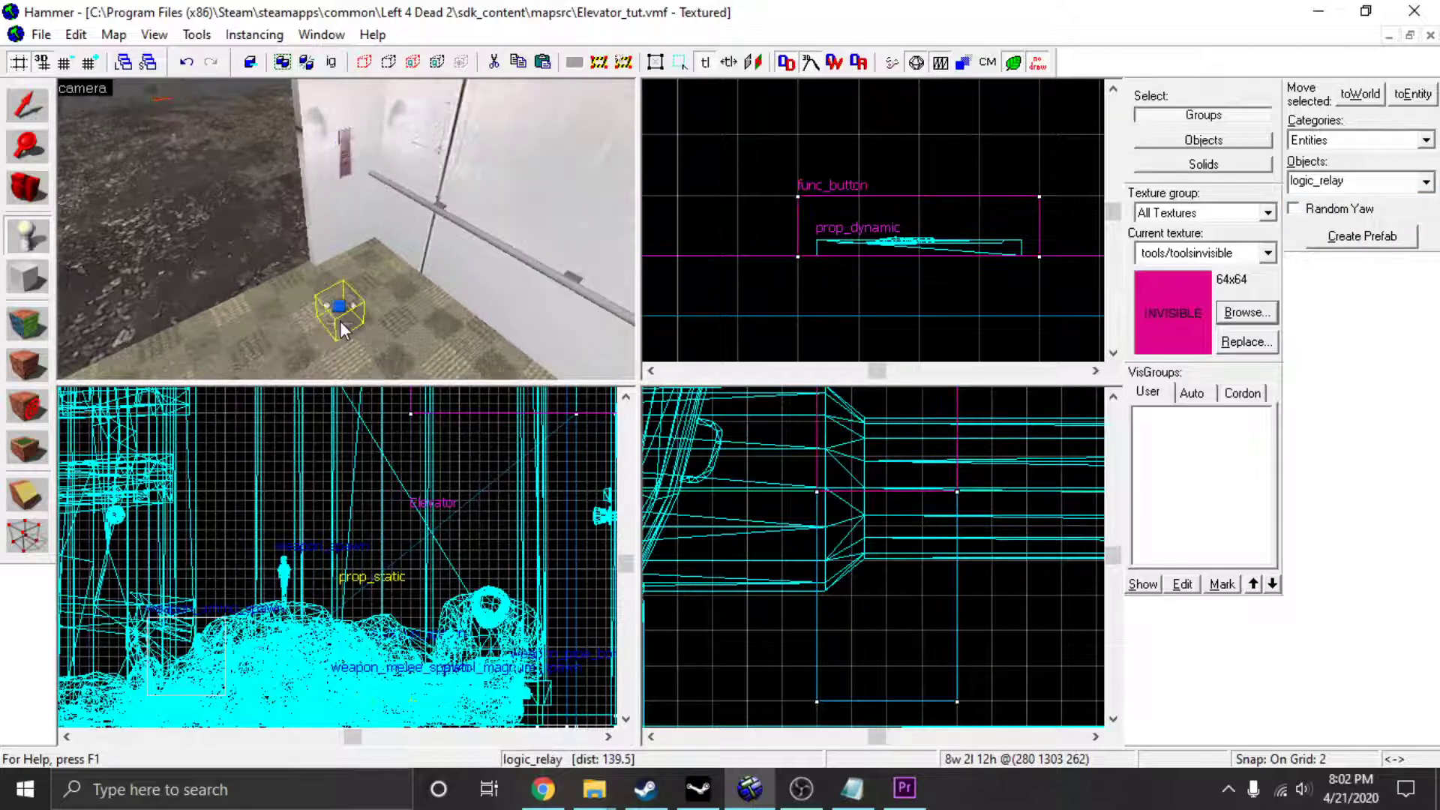
{"action": "key", "text": "shift+s"}
{"action": "scroll", "coordinate": [342, 340], "scroll_direction": "up", "scroll_amount": 6}
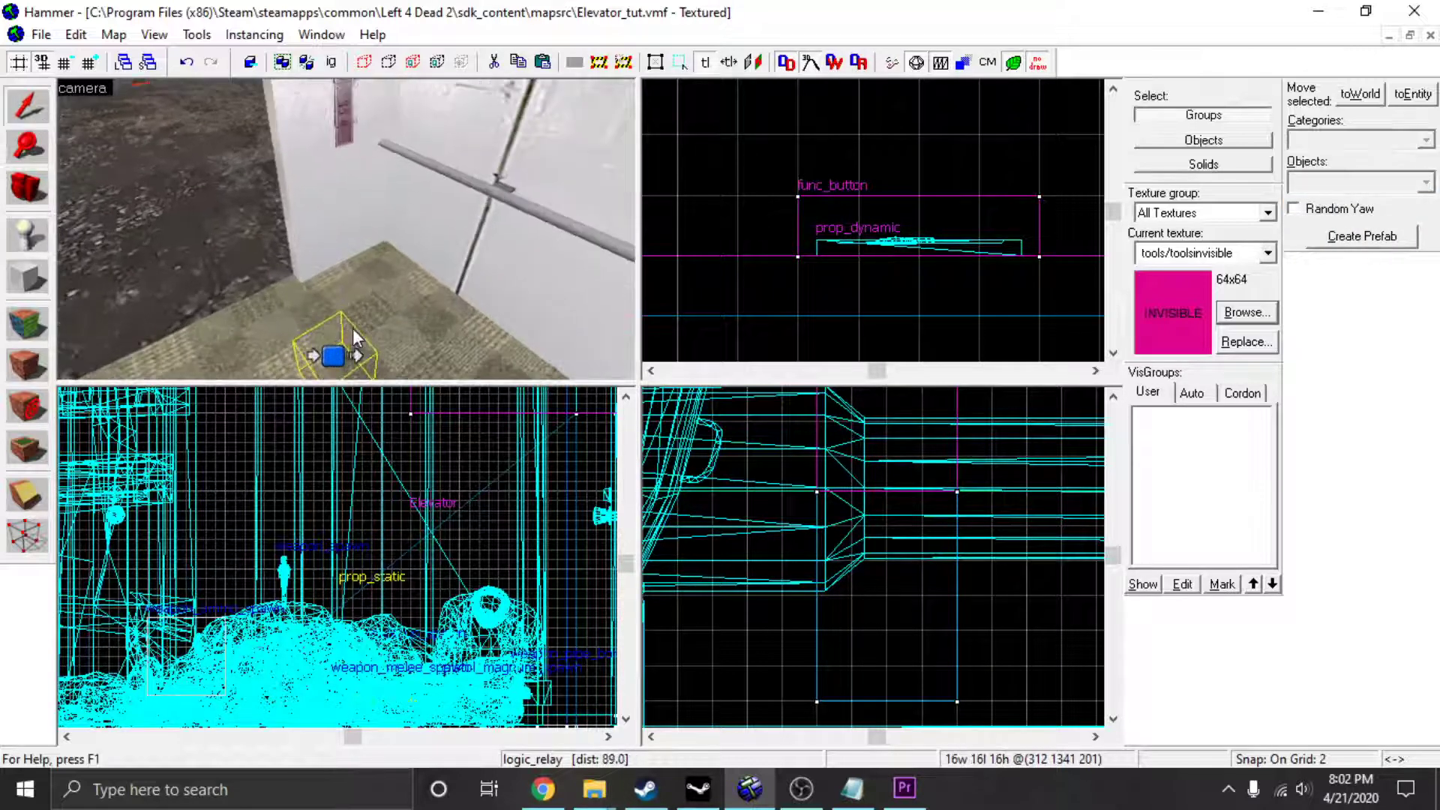
{"action": "key", "text": "z"}
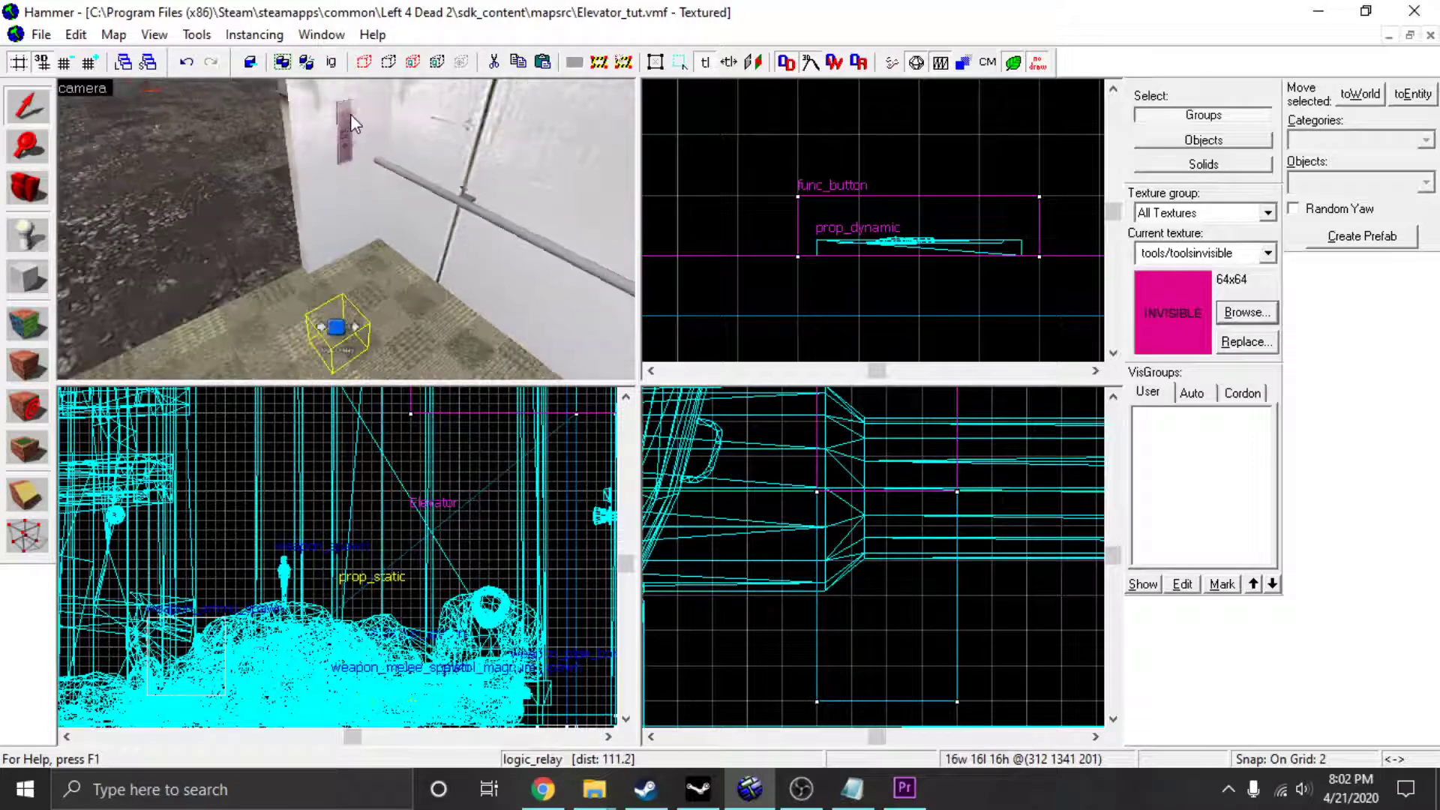
Examine the outputs of the upper func_button, and those of the original elevator's func_button at -65 1202 262 for reference.
{"action": "key", "text": "z"}
{"action": "double_click", "coordinate": [416, 103]}
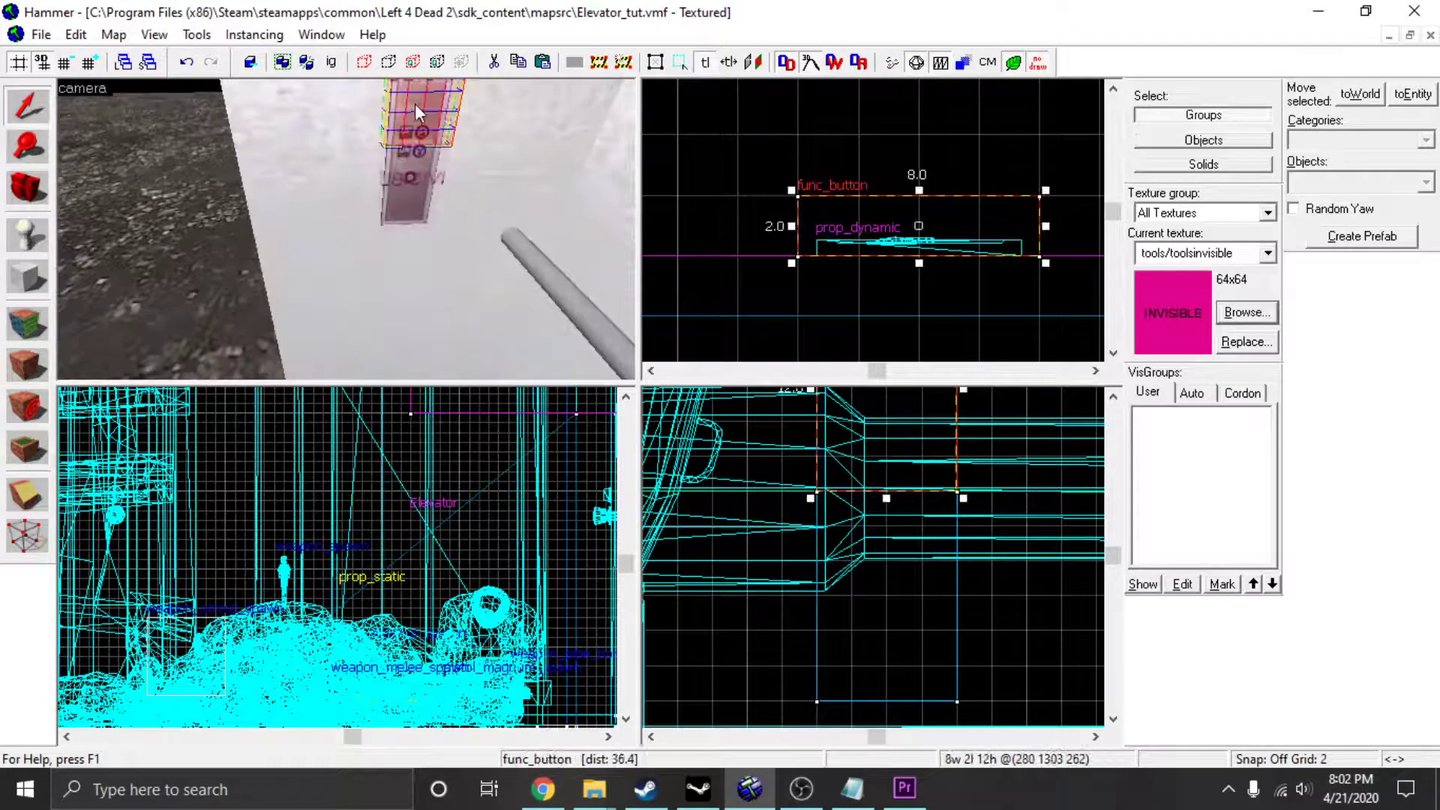
{"action": "left_click", "coordinate": [429, 230]}
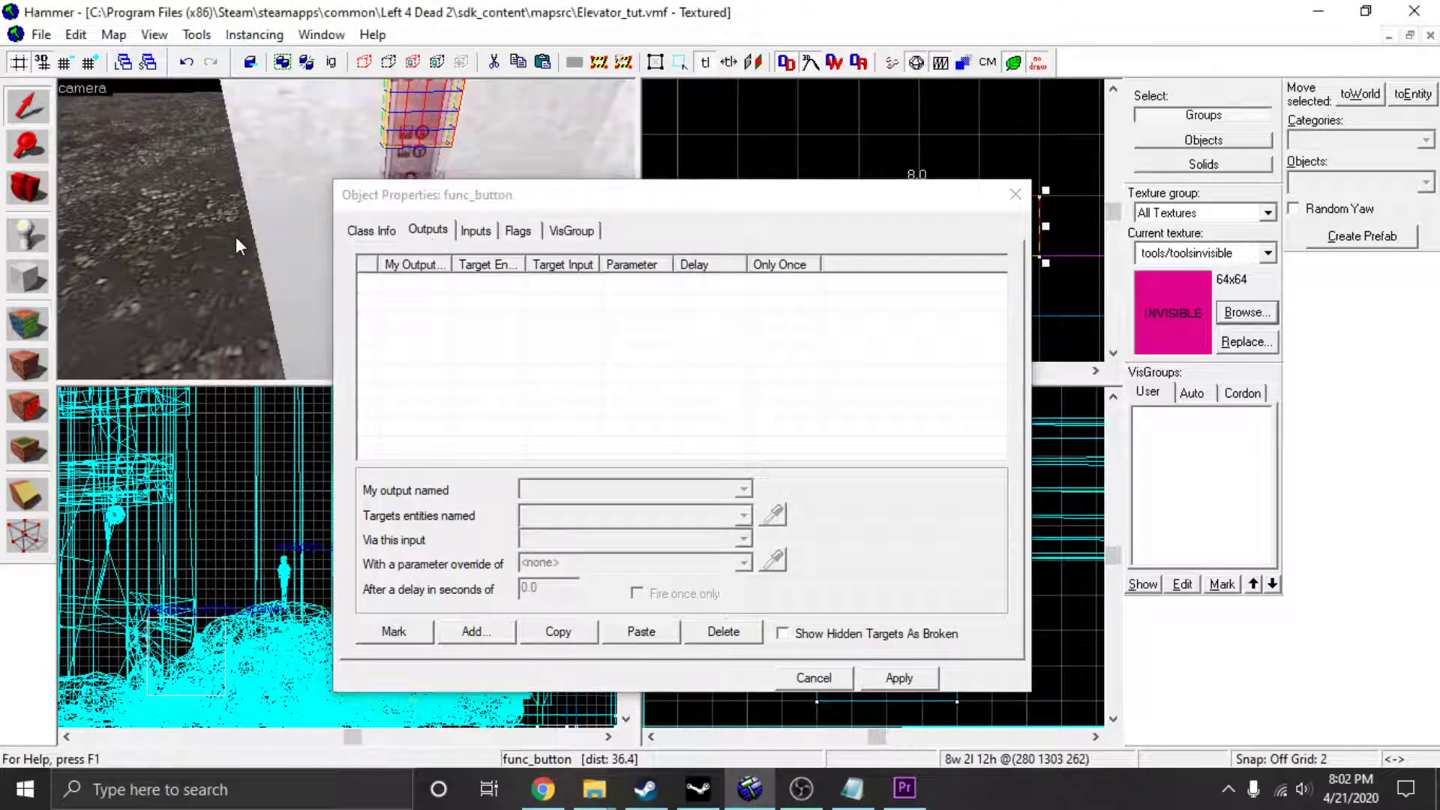
{"action": "key", "text": "s"}
{"action": "key", "text": "a"}
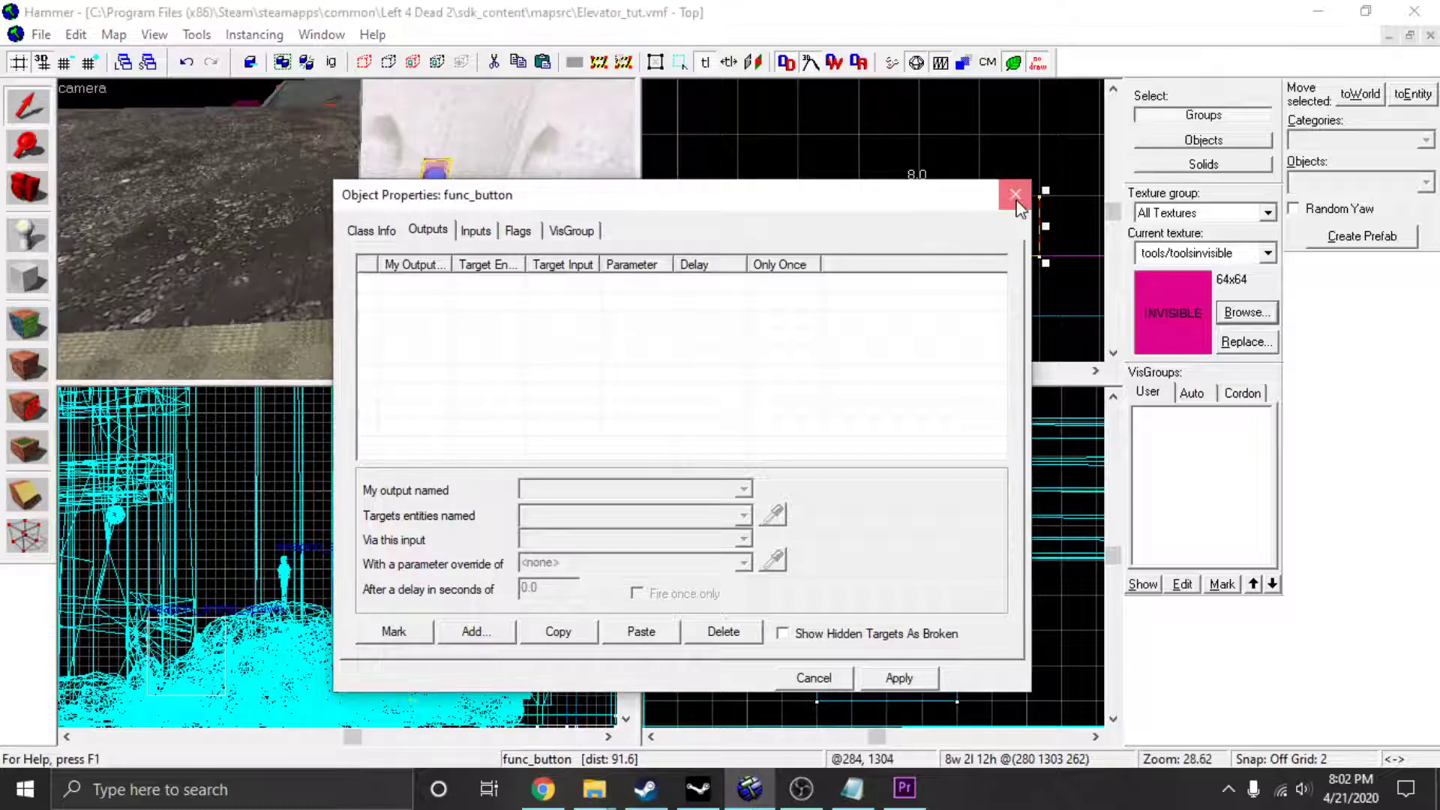
{"action": "left_click", "coordinate": [1015, 194]}
{"action": "key", "text": "s"}
{"action": "key", "text": "Down"}
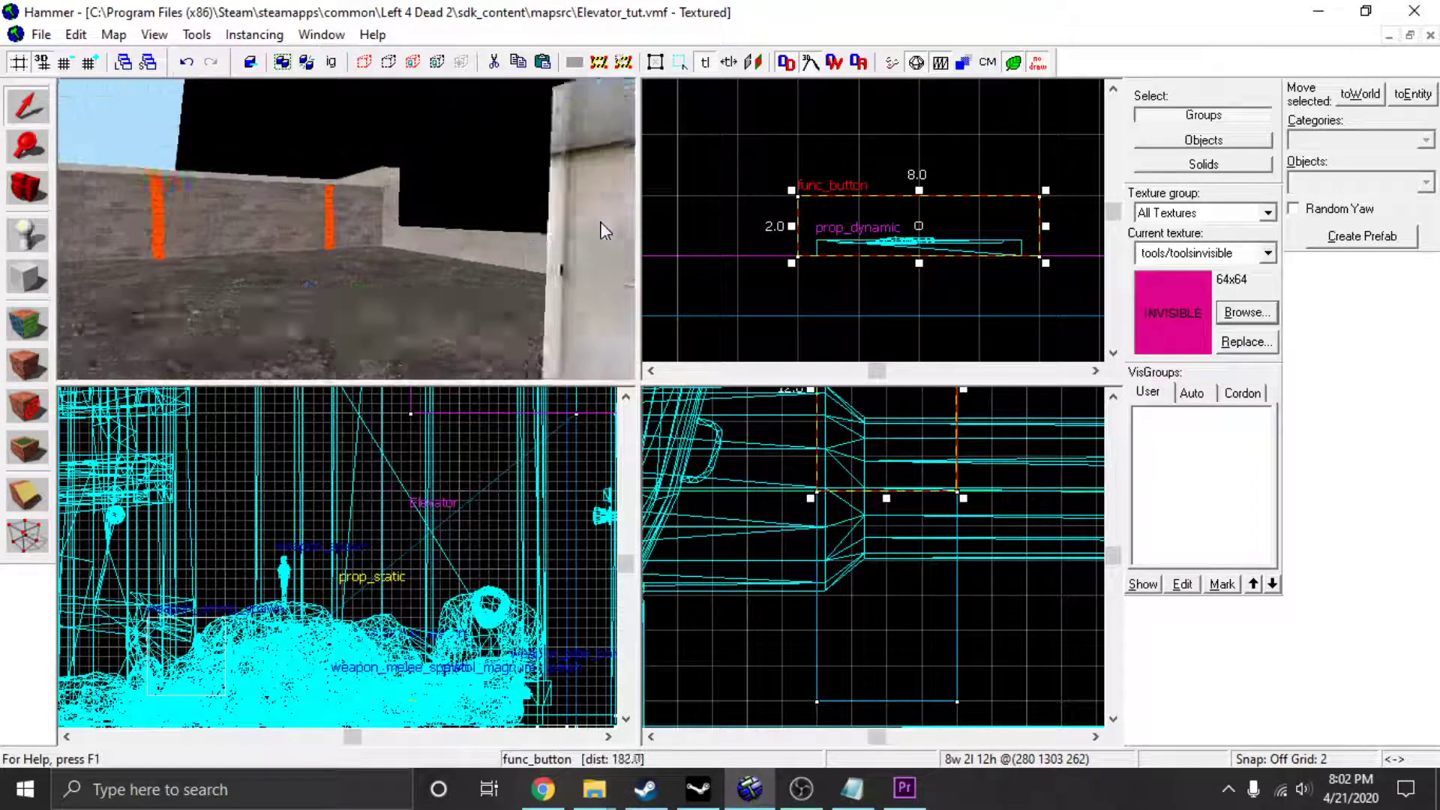
{"action": "key", "text": "Up"}
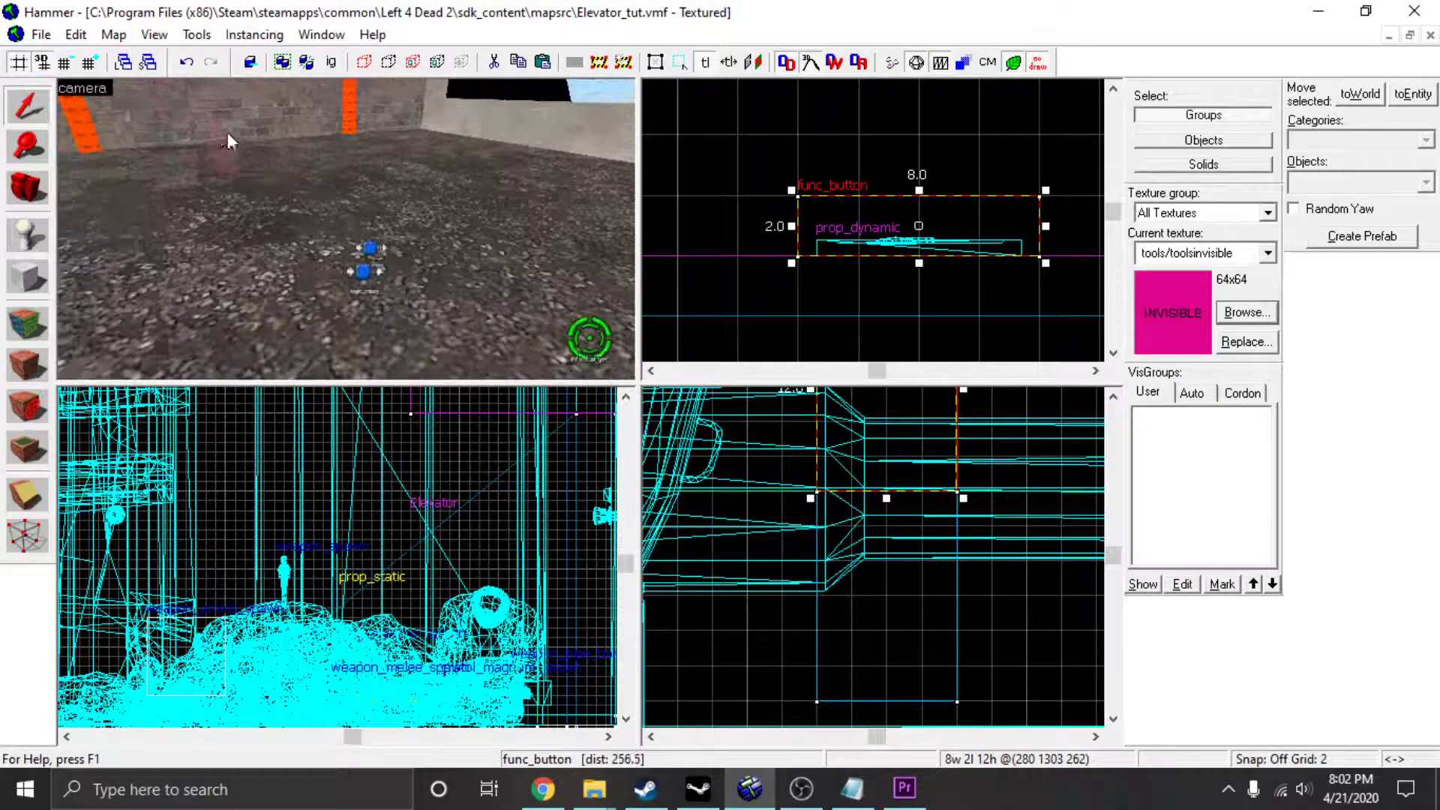
{"action": "left_click", "coordinate": [228, 132]}
{"action": "key", "text": "alt+Return"}
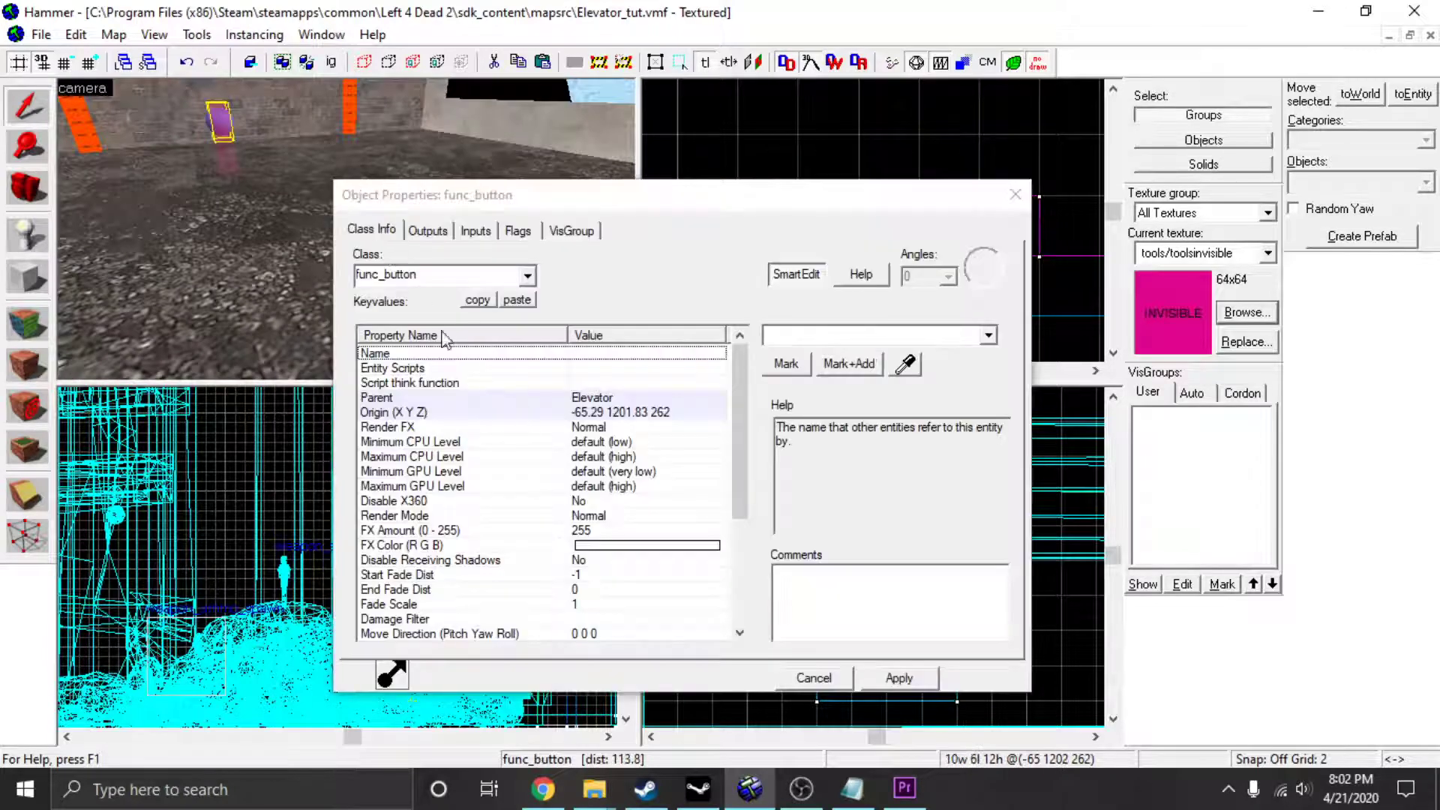
{"action": "left_click", "coordinate": [442, 233]}
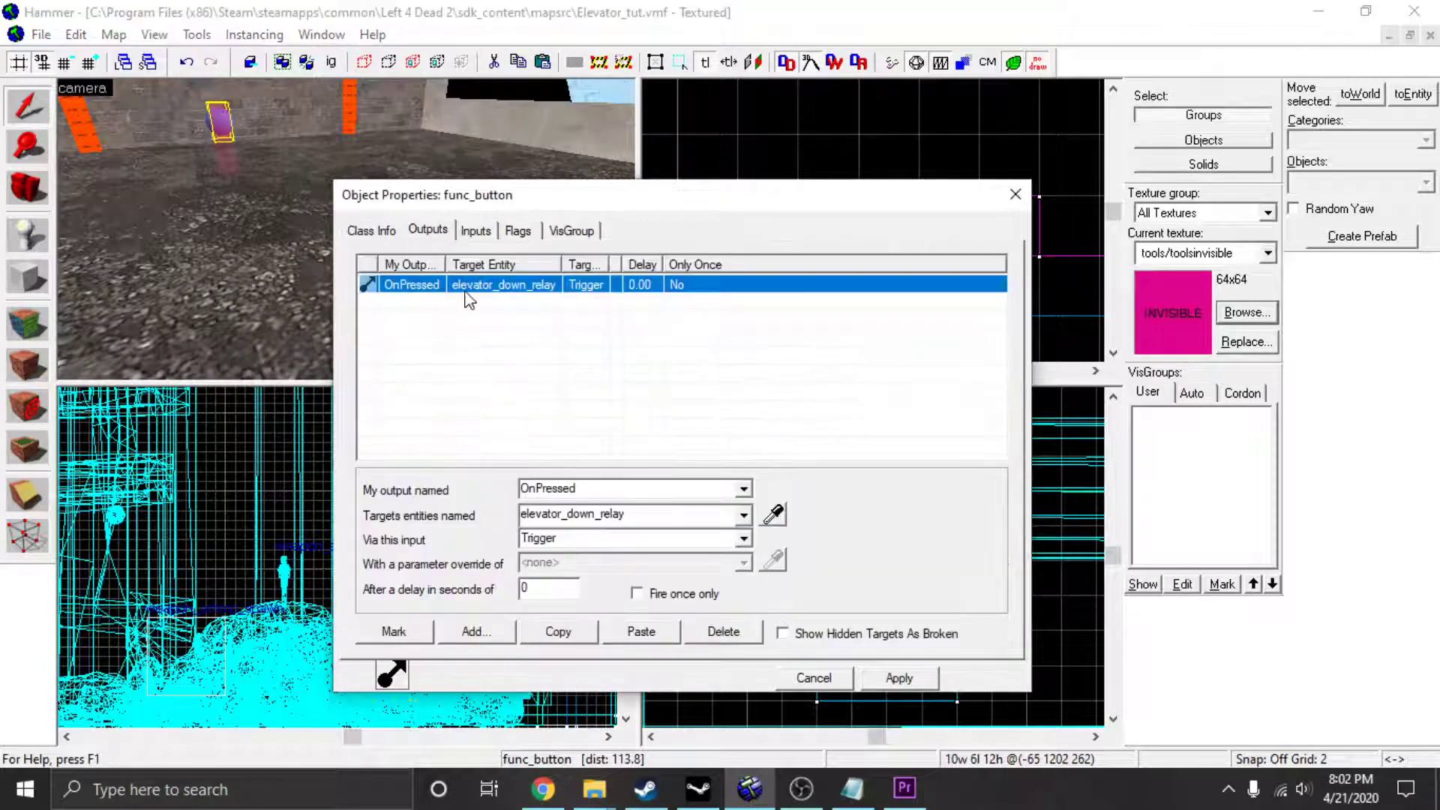
{"action": "left_click", "coordinate": [1015, 194]}
Add a new output entry to the func_button over the upper half of the rebuilt elevator's panel.
{"action": "key", "text": "s"}
{"action": "key", "text": "w"}
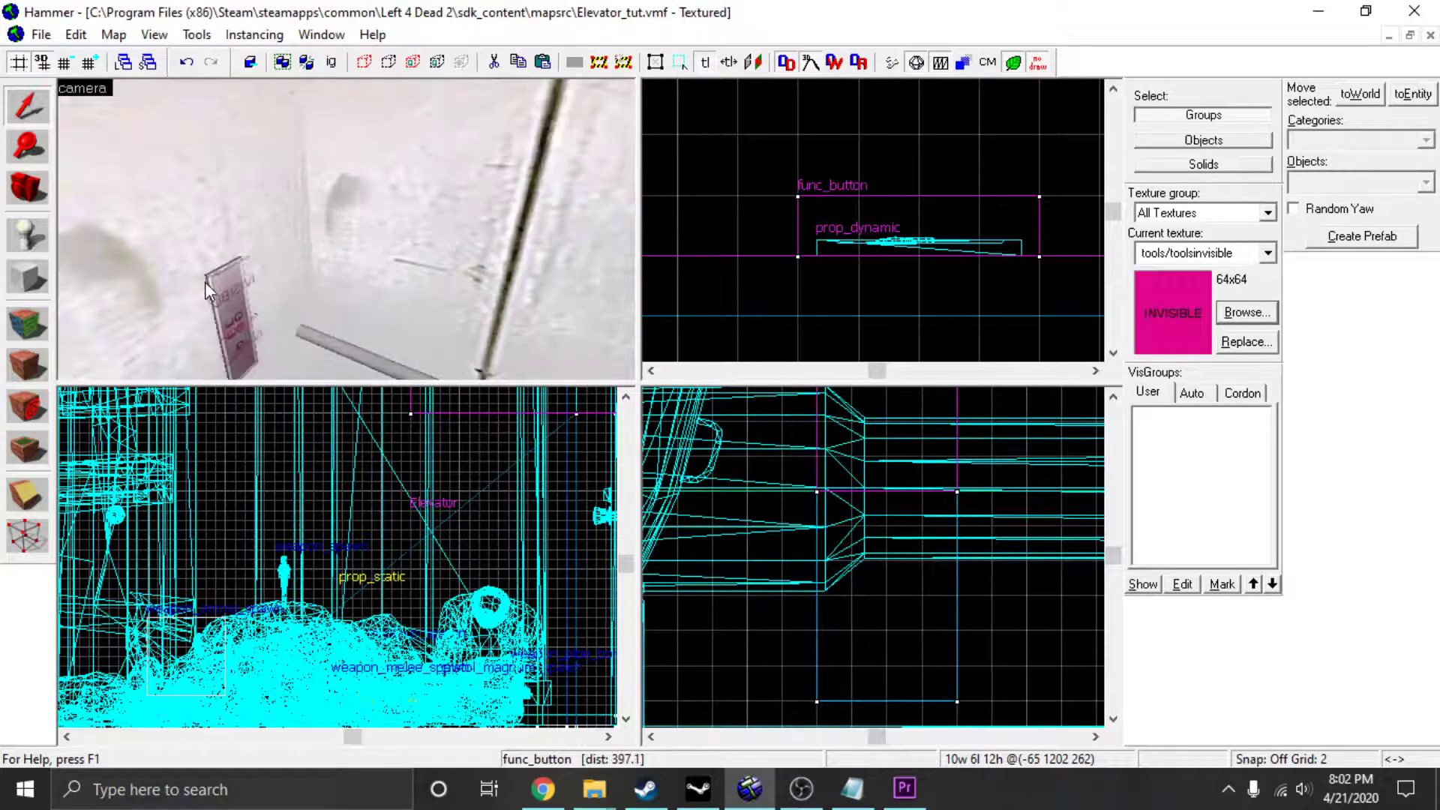
{"action": "double_click", "coordinate": [220, 296]}
{"action": "left_click", "coordinate": [428, 231]}
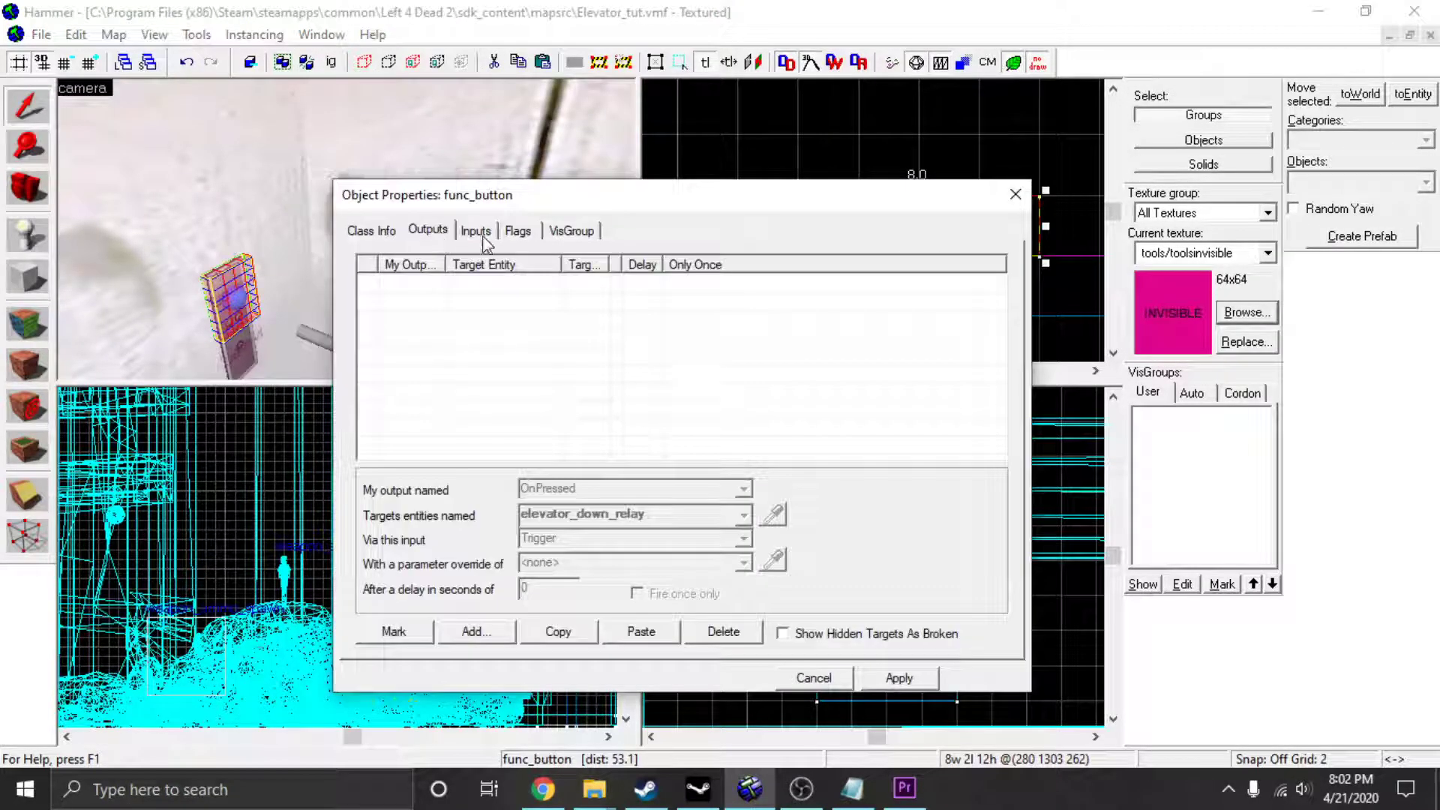
{"action": "left_click", "coordinate": [475, 231]}
{"action": "left_click", "coordinate": [396, 232]}
{"action": "left_click", "coordinate": [425, 232]}
{"action": "left_click", "coordinate": [471, 634]}
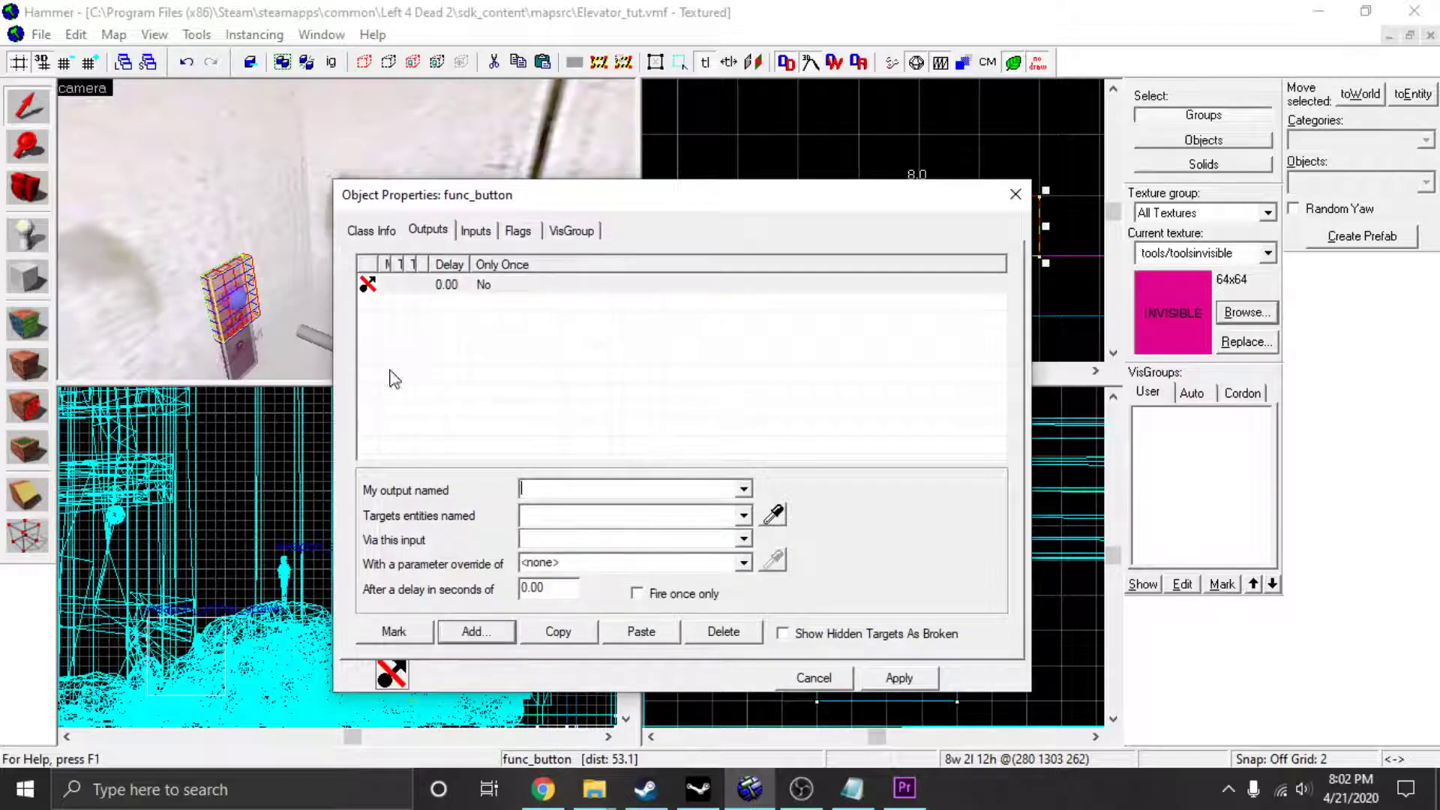
{"action": "left_click", "coordinate": [399, 289]}
Set the upper button's new output to OnPressed with auto as the target entity, and close its properties.
{"action": "left_click", "coordinate": [558, 488]}
{"action": "type", "text": "OnPressed"}
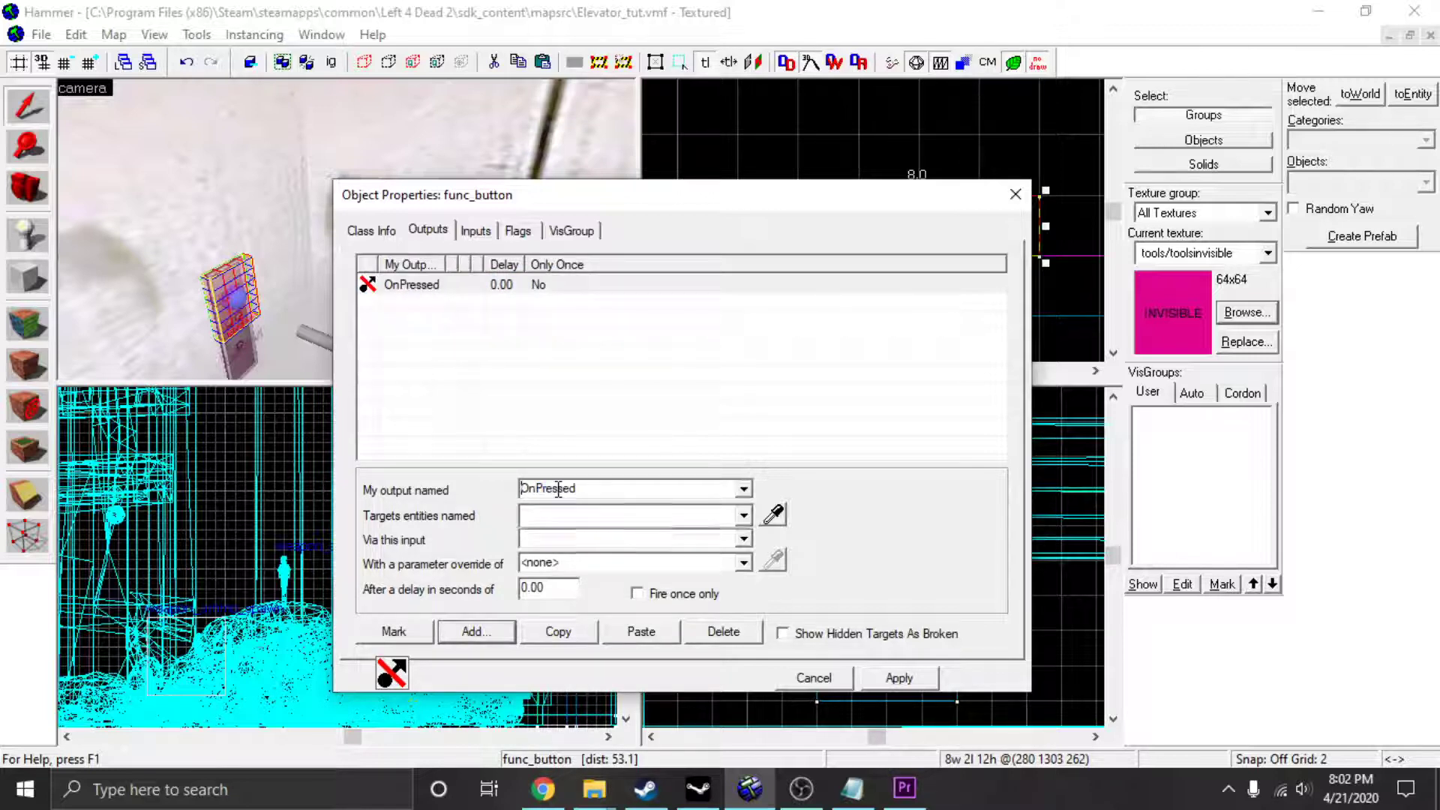
{"action": "left_click", "coordinate": [743, 516]}
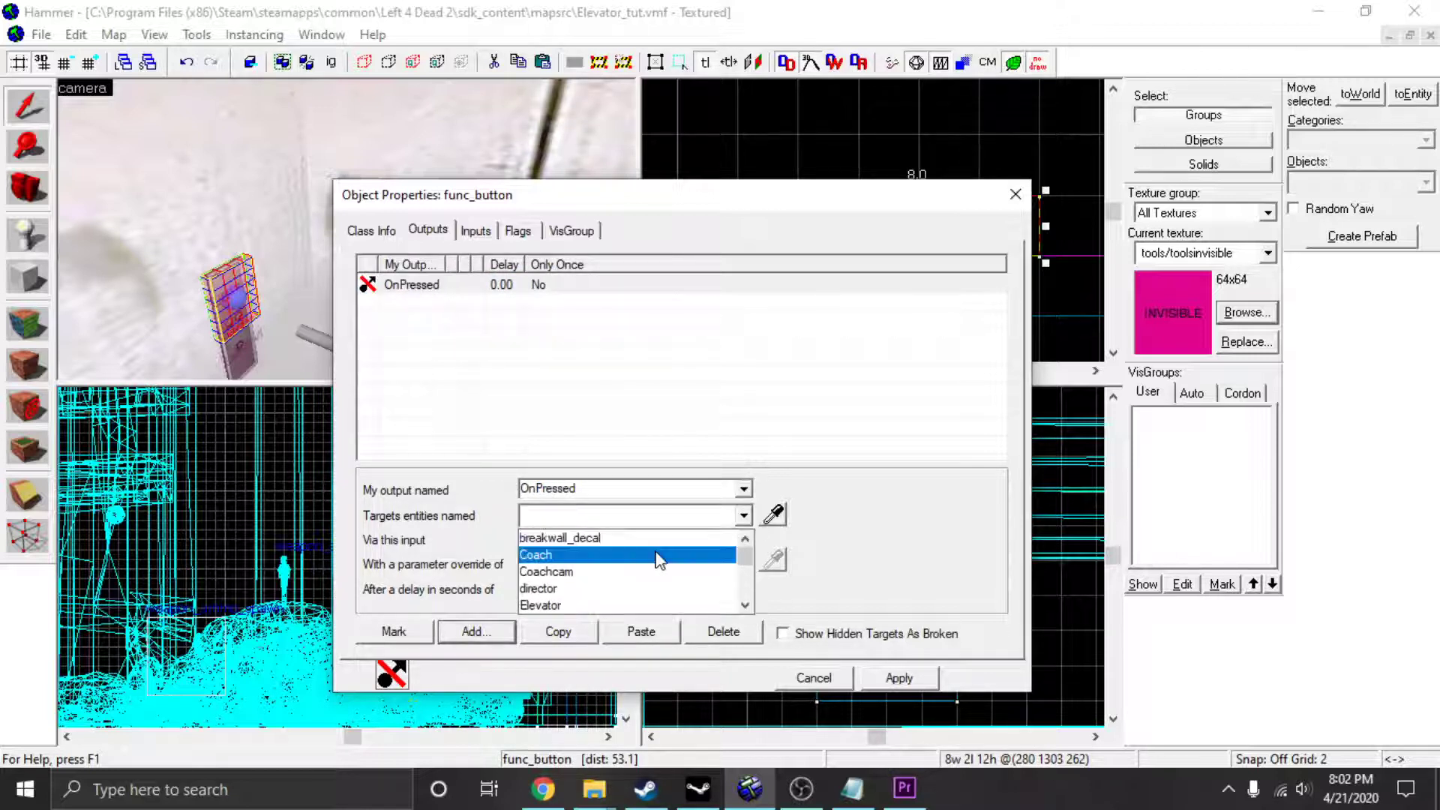
{"action": "type", "text": "auto"}
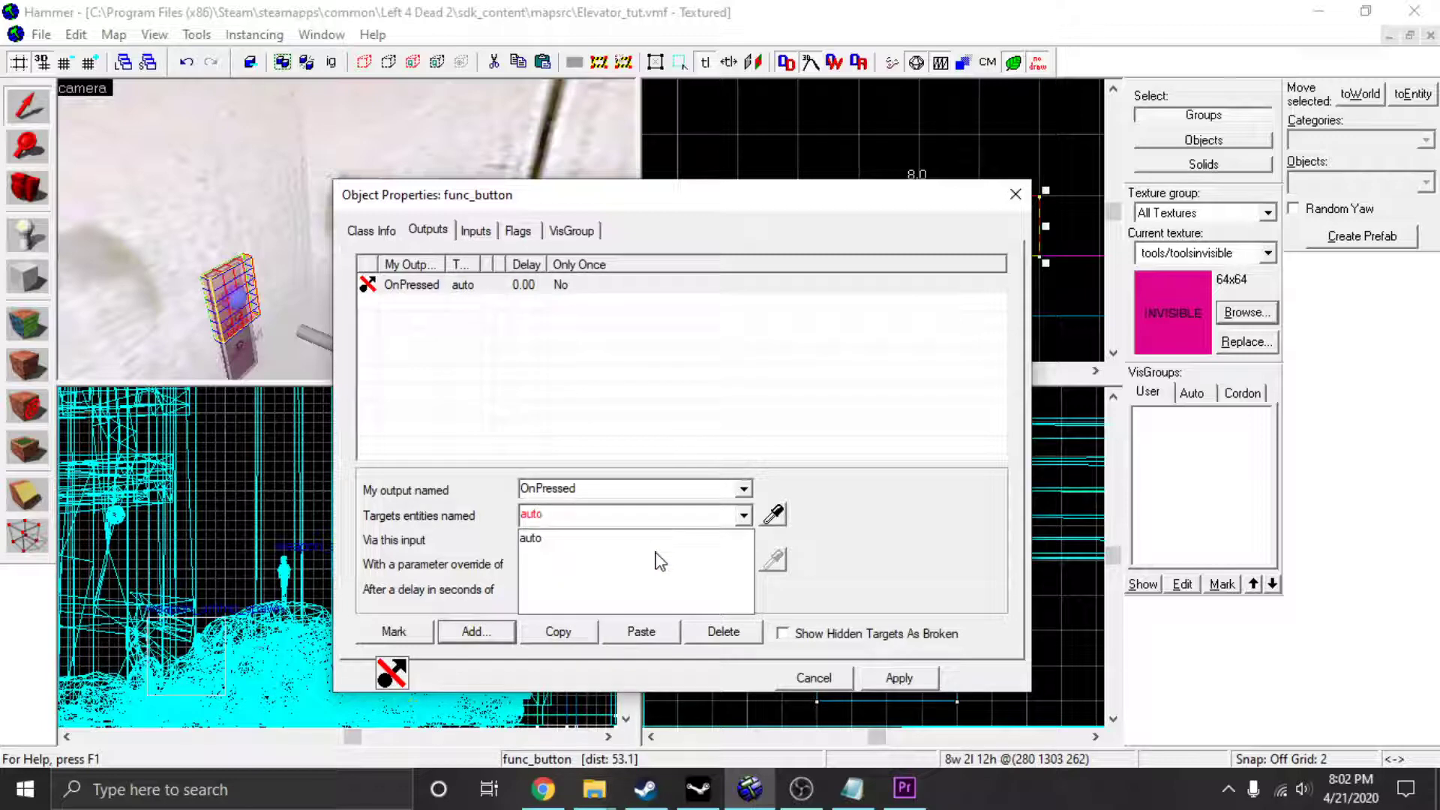
{"action": "left_click", "coordinate": [1015, 196]}
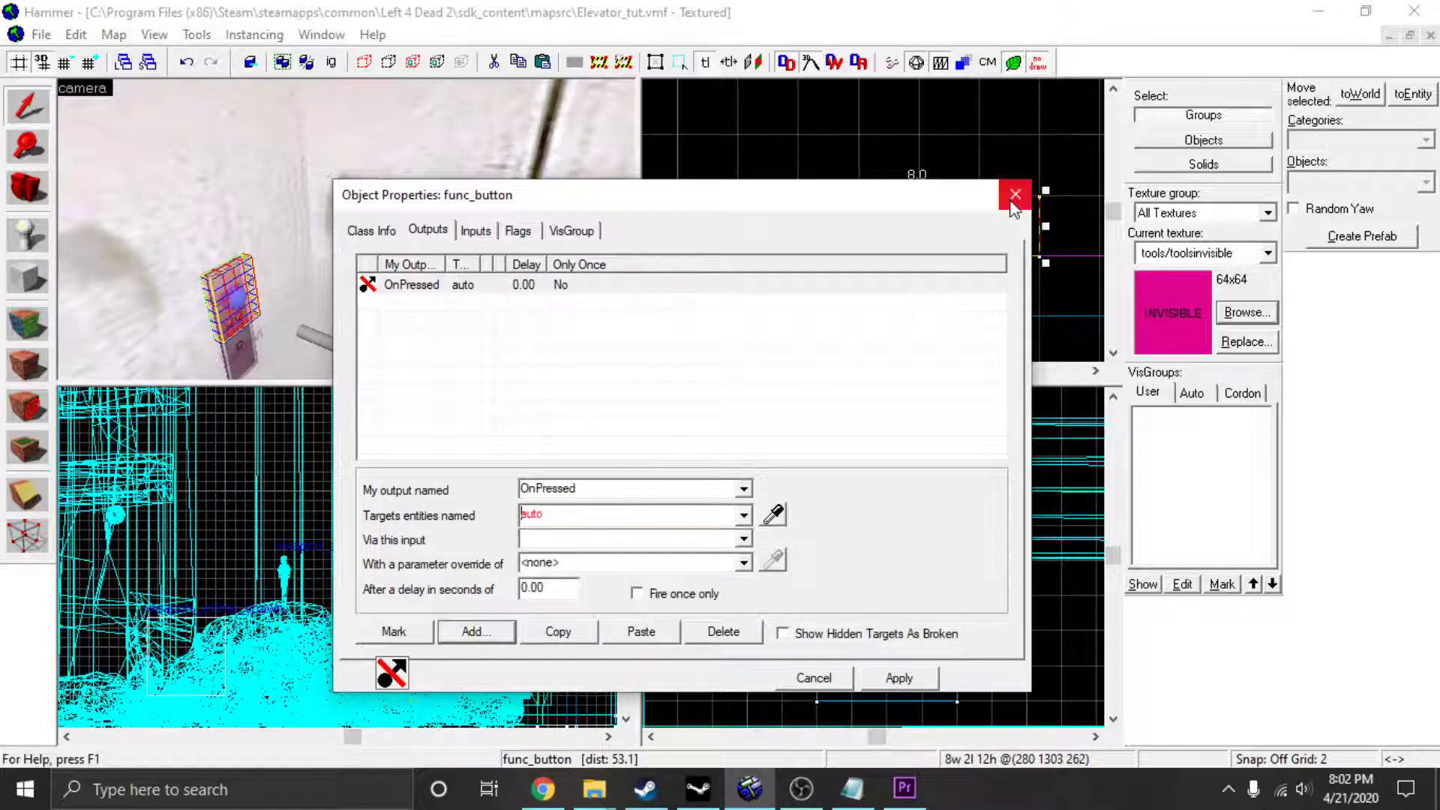
{"action": "left_click", "coordinate": [1016, 195]}
Name the logic_relay on the elevator floor logic_relay_top and apply the change.
{"action": "key", "text": "z"}
{"action": "key", "text": "s"}
{"action": "key", "text": "w"}
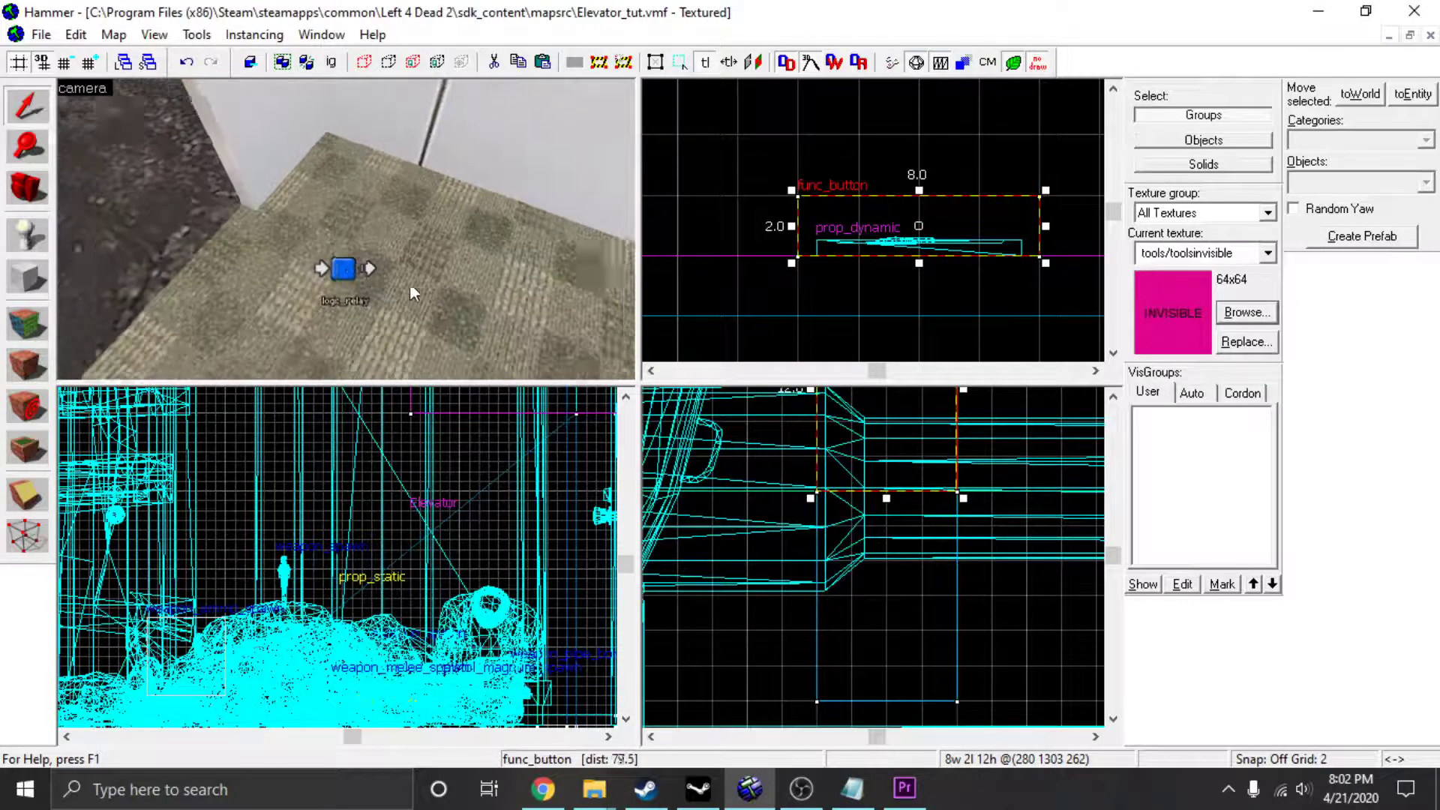
{"action": "key", "text": "z"}
{"action": "double_click", "coordinate": [347, 272]}
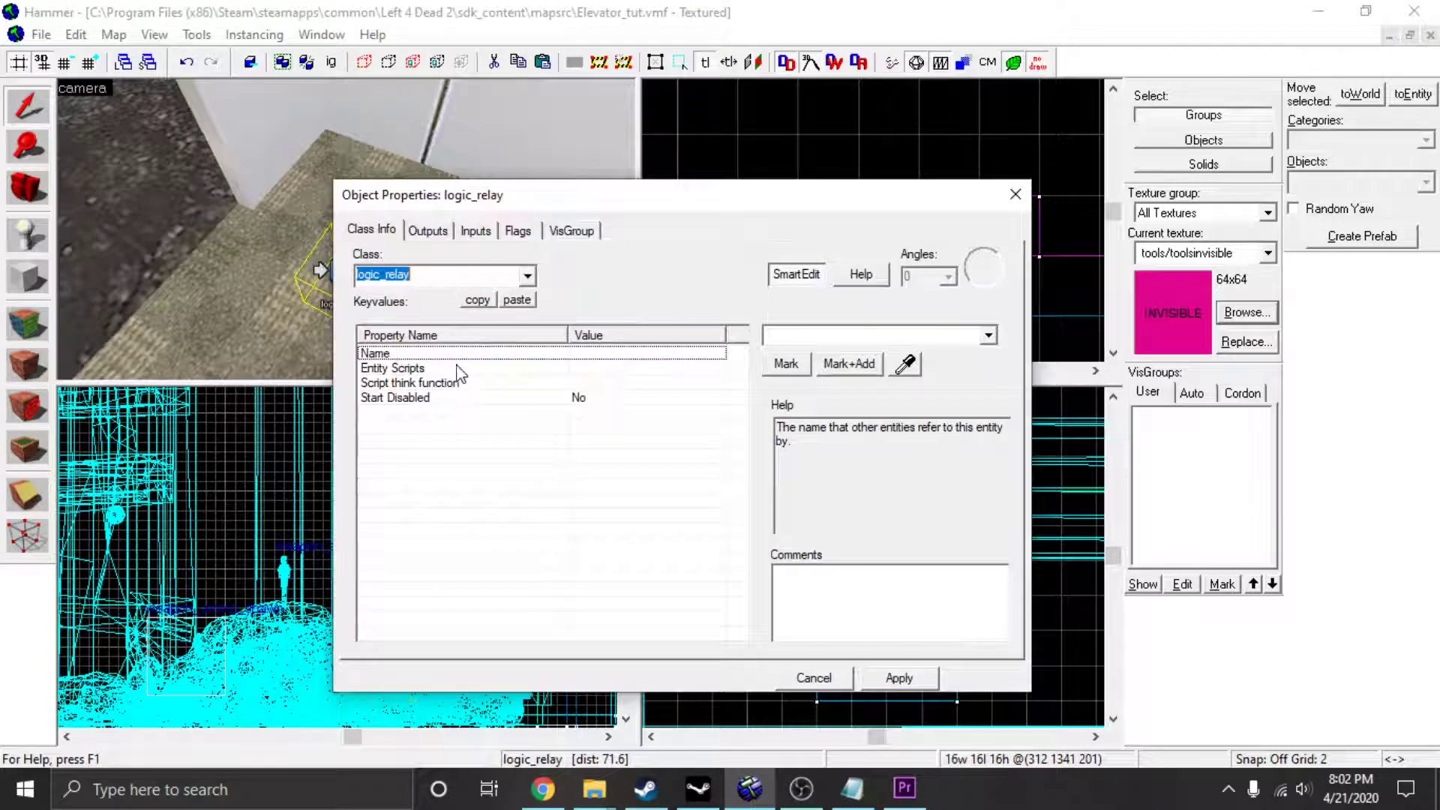
{"action": "left_click", "coordinate": [491, 358]}
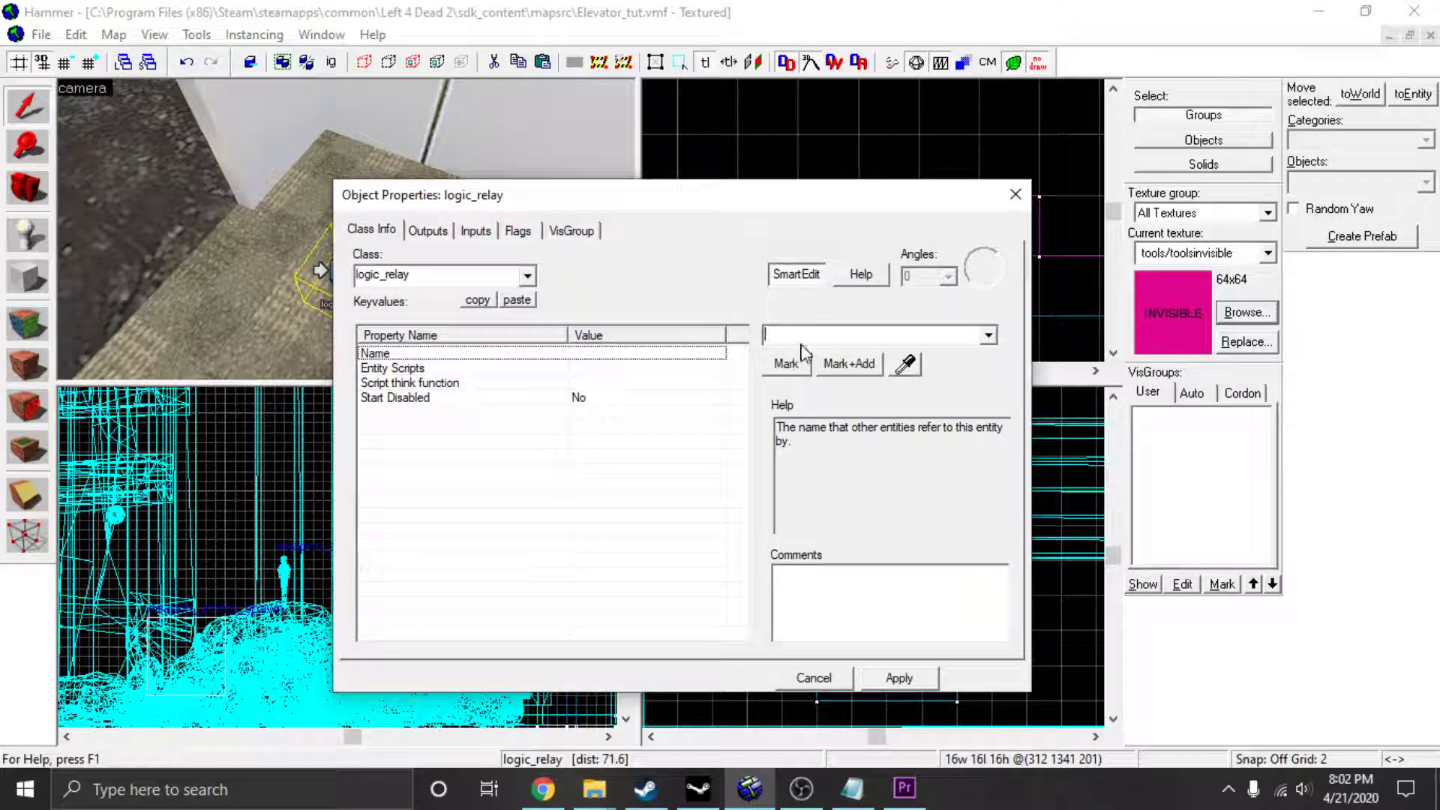
{"action": "type", "text": "Logic"}
{"action": "key", "text": "BackSpace"}
{"action": "key", "text": "BackSpace"}
{"action": "key", "text": "BackSpace"}
{"action": "key", "text": "BackSpace"}
{"action": "key", "text": "BackSpace"}
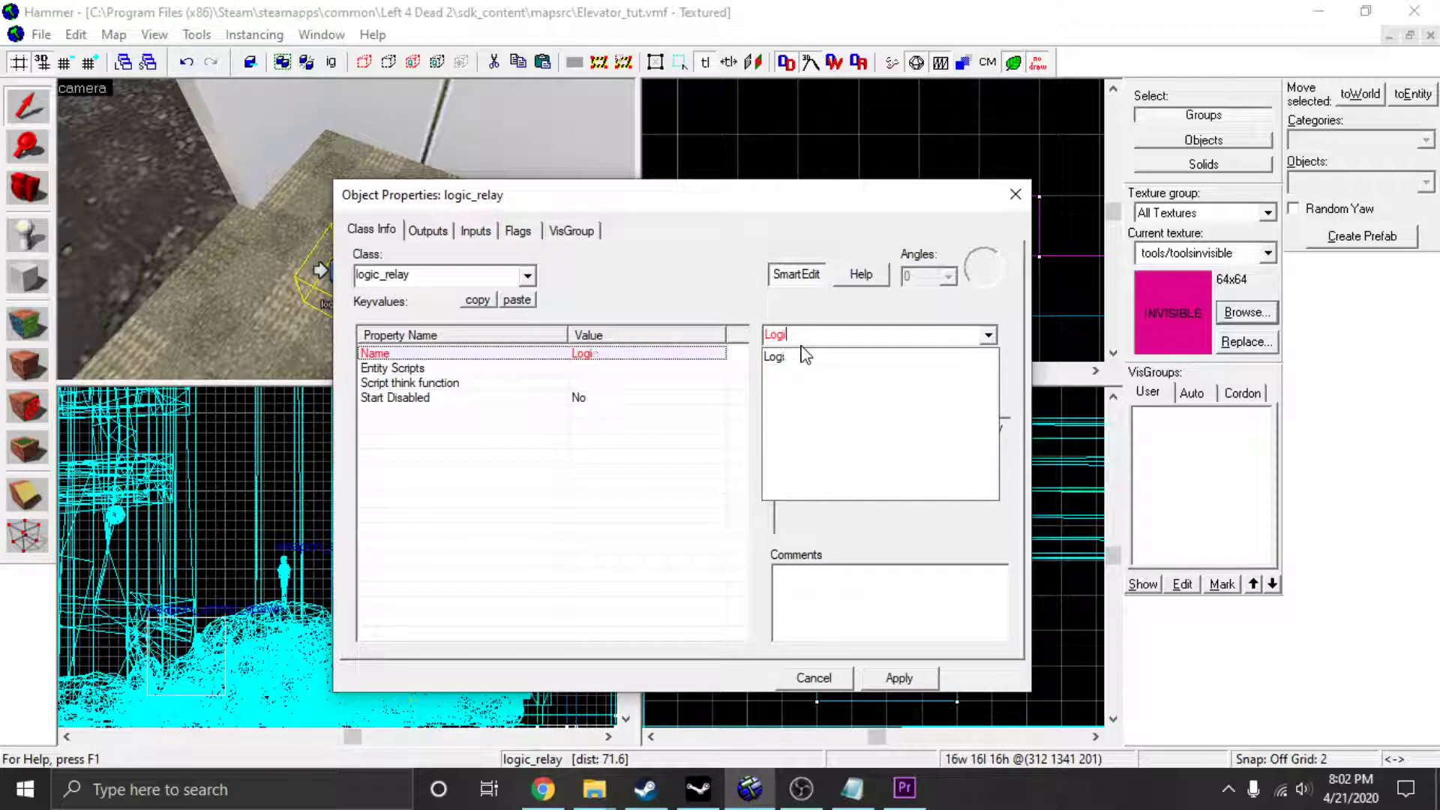
{"action": "type", "text": "logic_relay_top"}
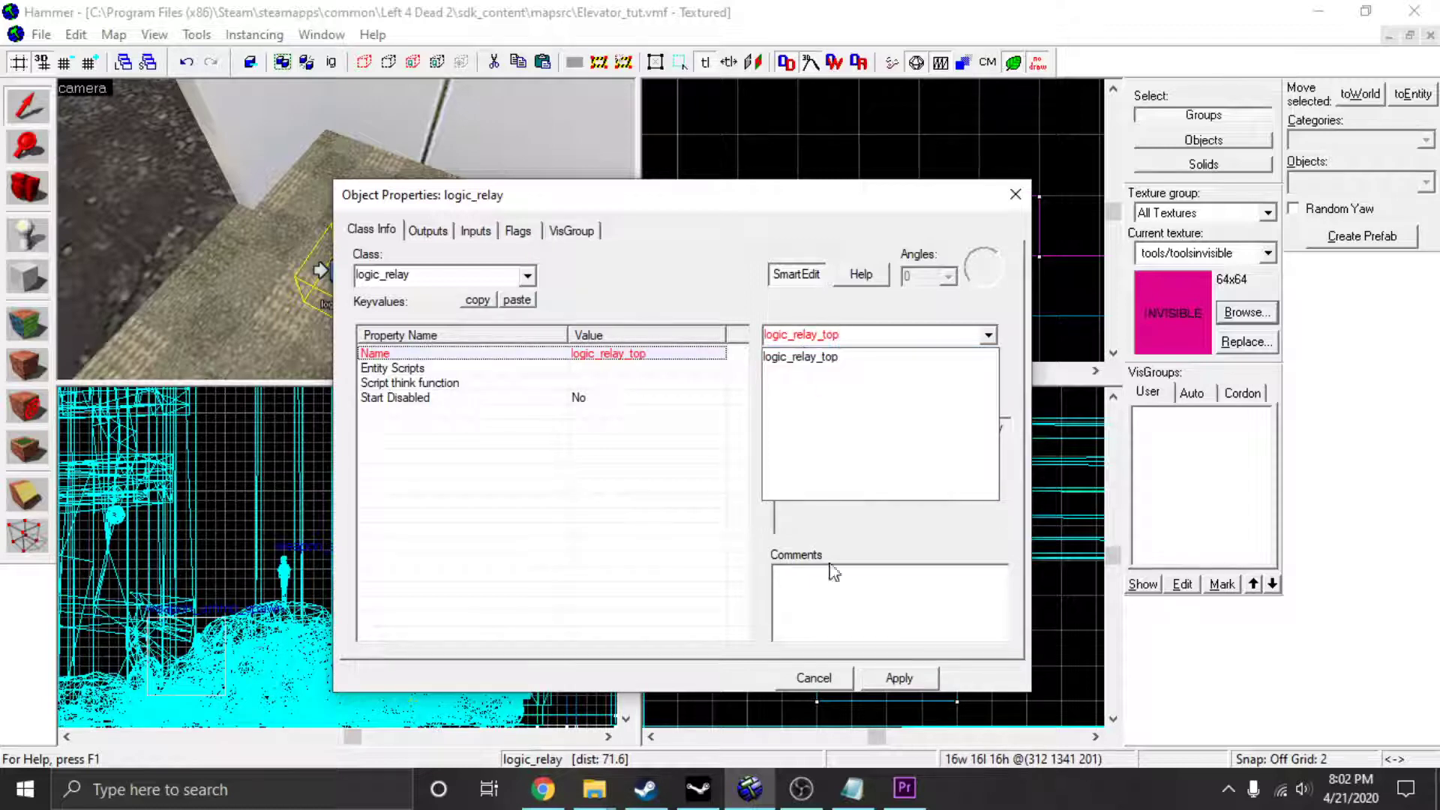
{"action": "left_click", "coordinate": [898, 678]}
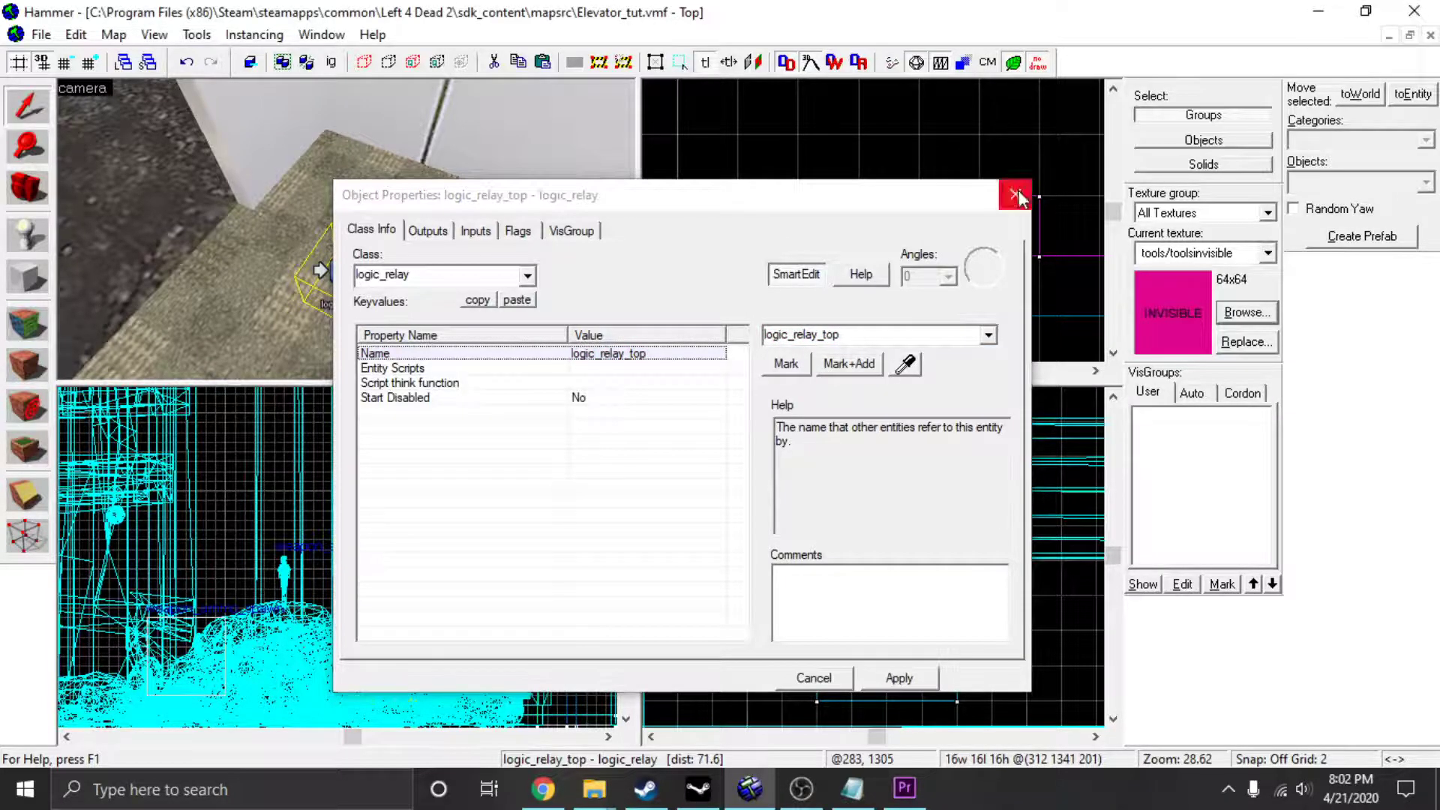
{"action": "left_click", "coordinate": [1016, 194]}
Retarget the OnPressed output of the func_button over the panel's upper half to logic_relay_top and apply it.
{"action": "key", "text": "s"}
{"action": "key", "text": "z"}
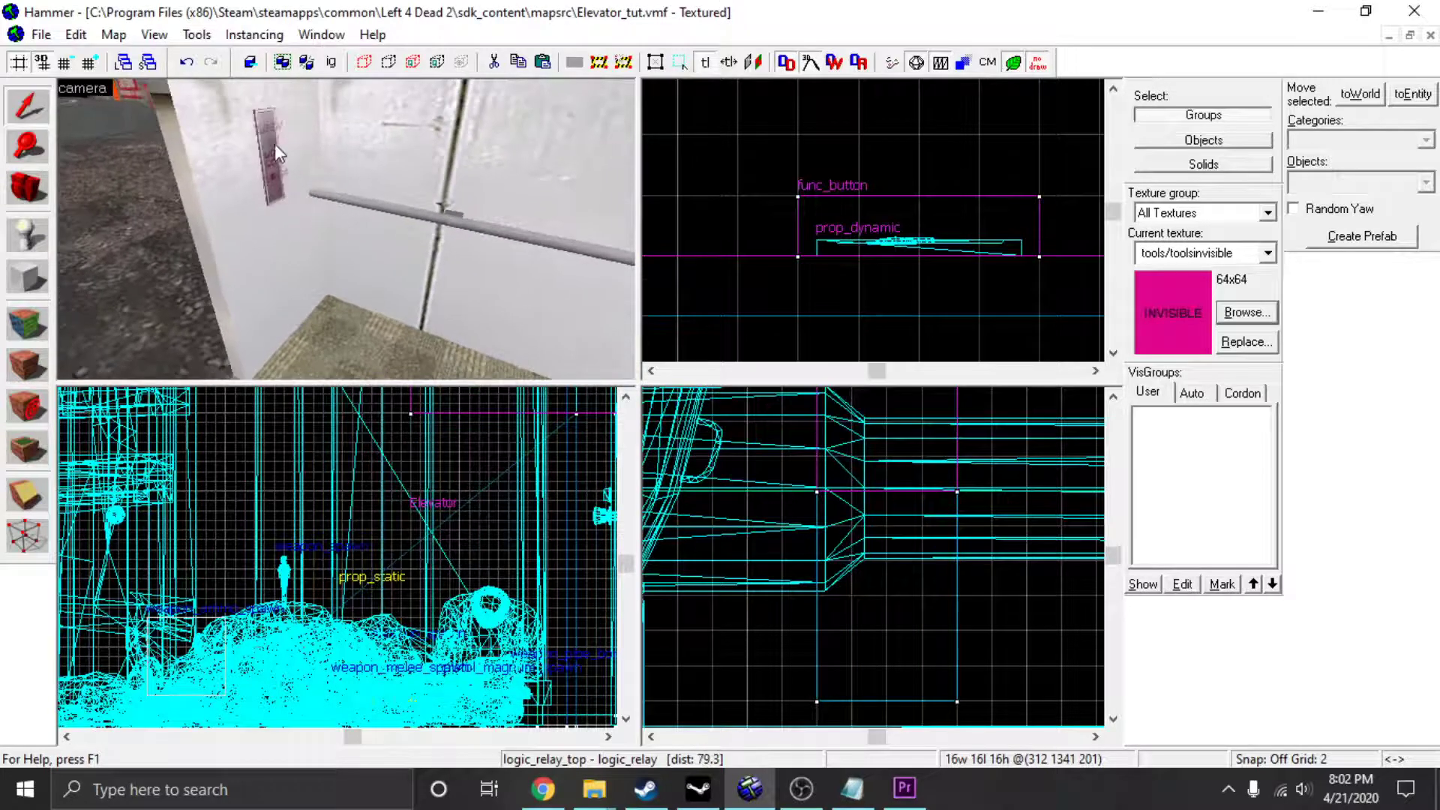
{"action": "double_click", "coordinate": [275, 133]}
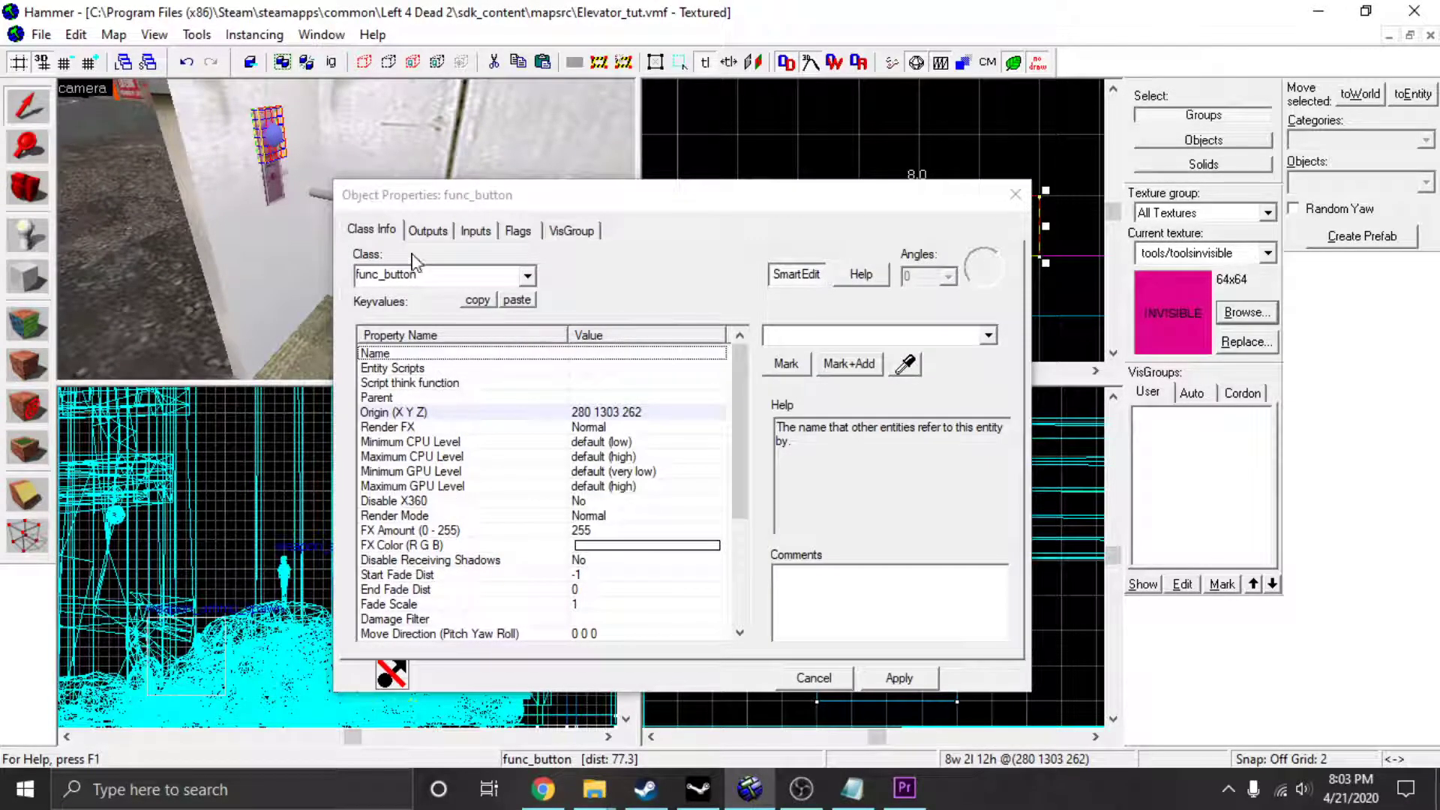
{"action": "left_click", "coordinate": [427, 231]}
{"action": "double_click", "coordinate": [552, 514]}
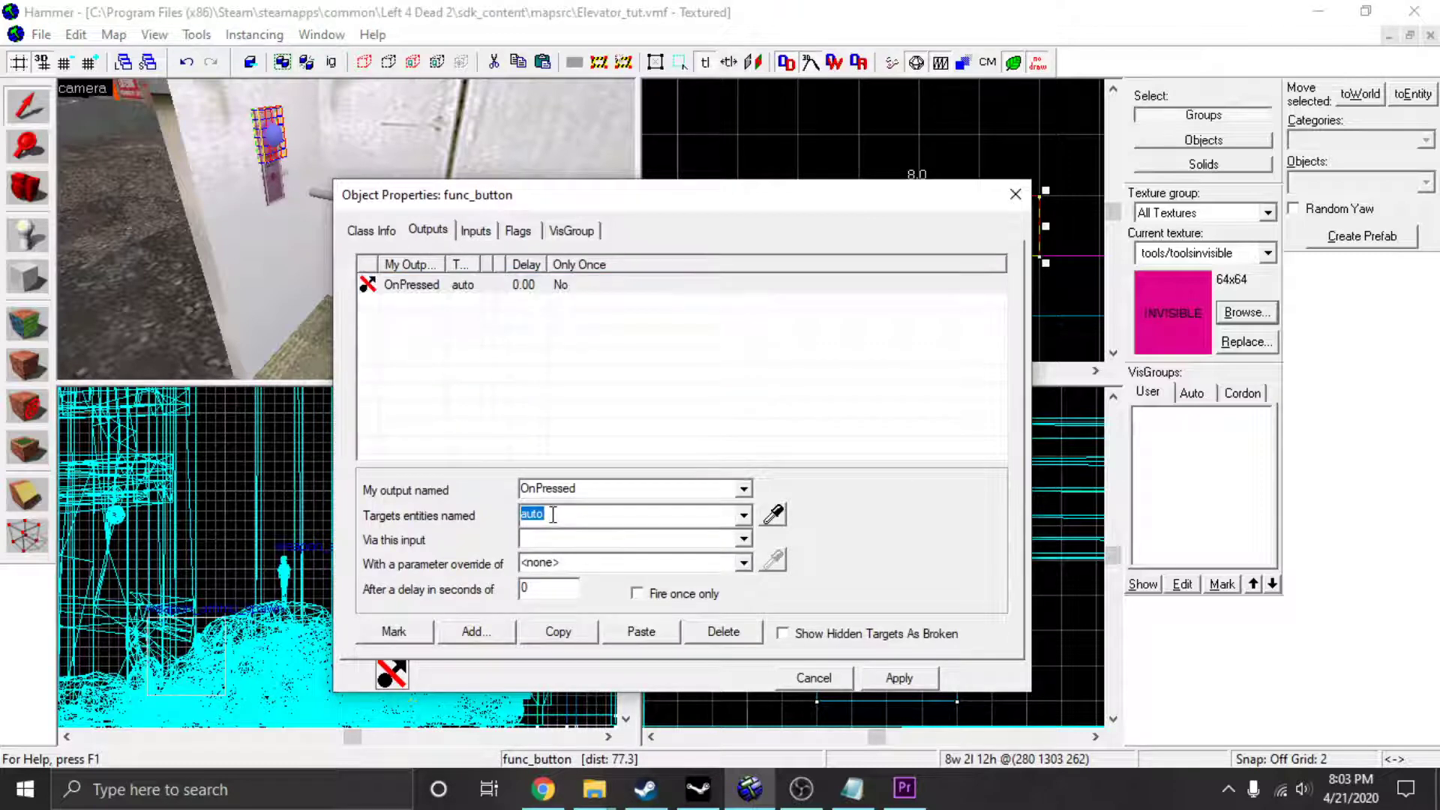
{"action": "type", "text": "lo"}
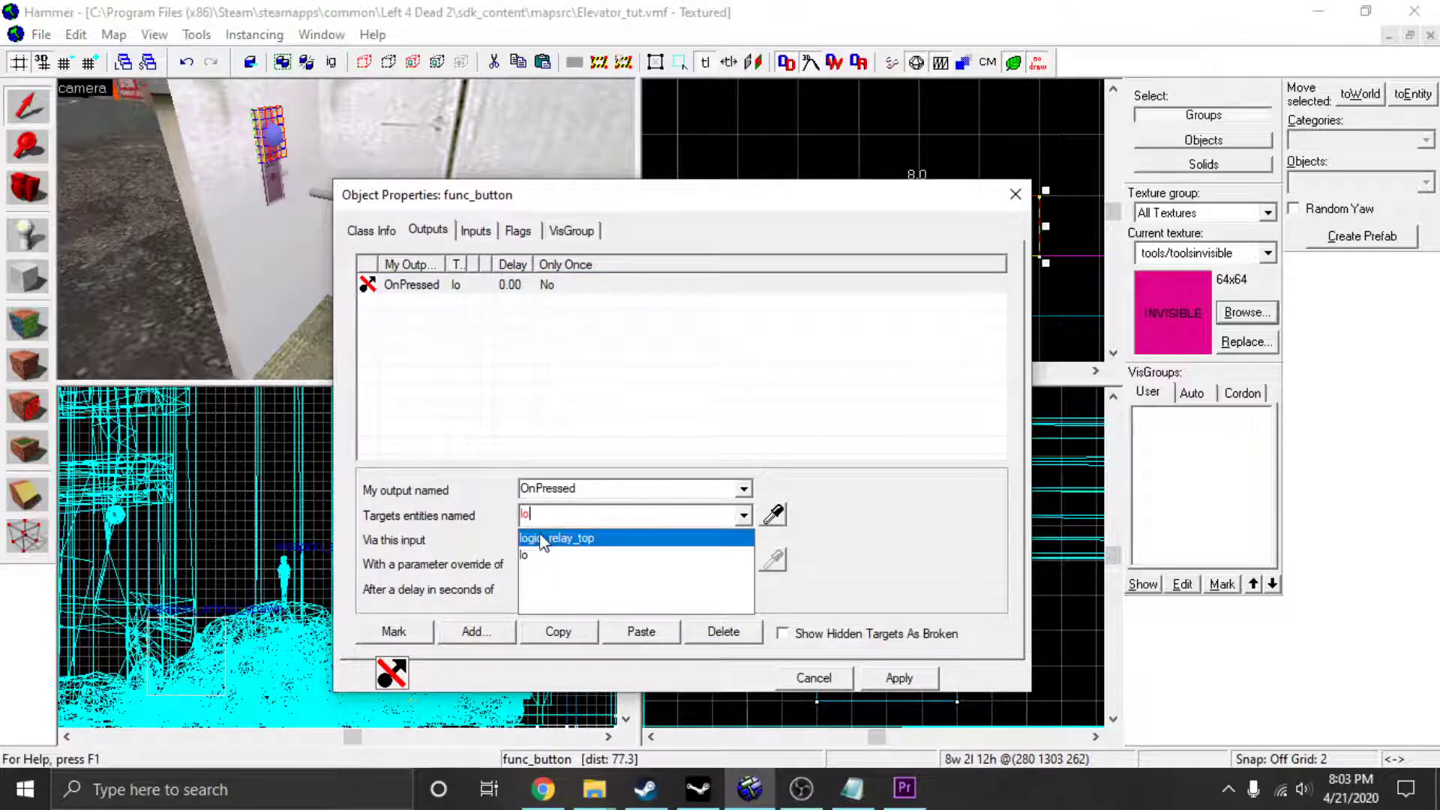
{"action": "left_click", "coordinate": [556, 538]}
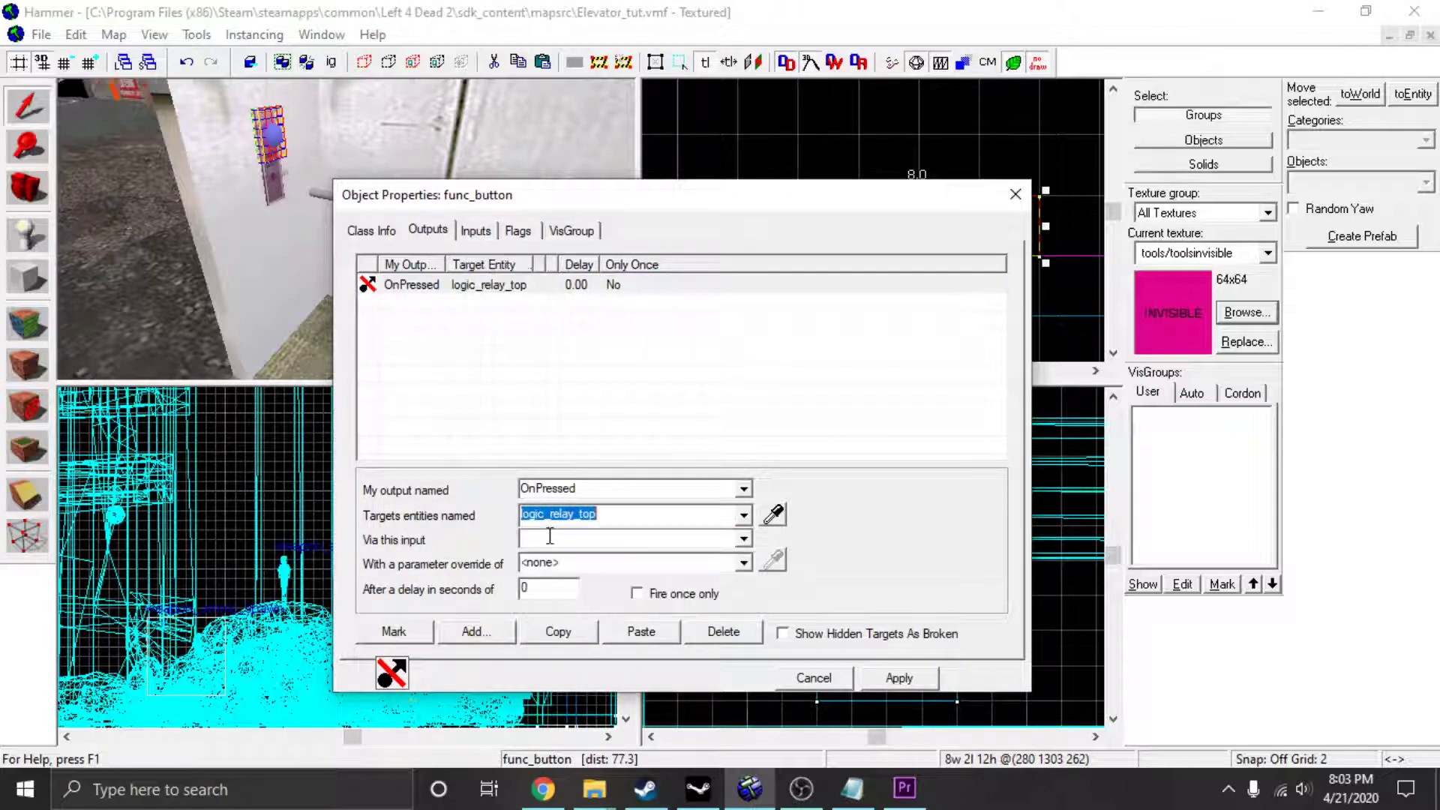
{"action": "left_click", "coordinate": [899, 679]}
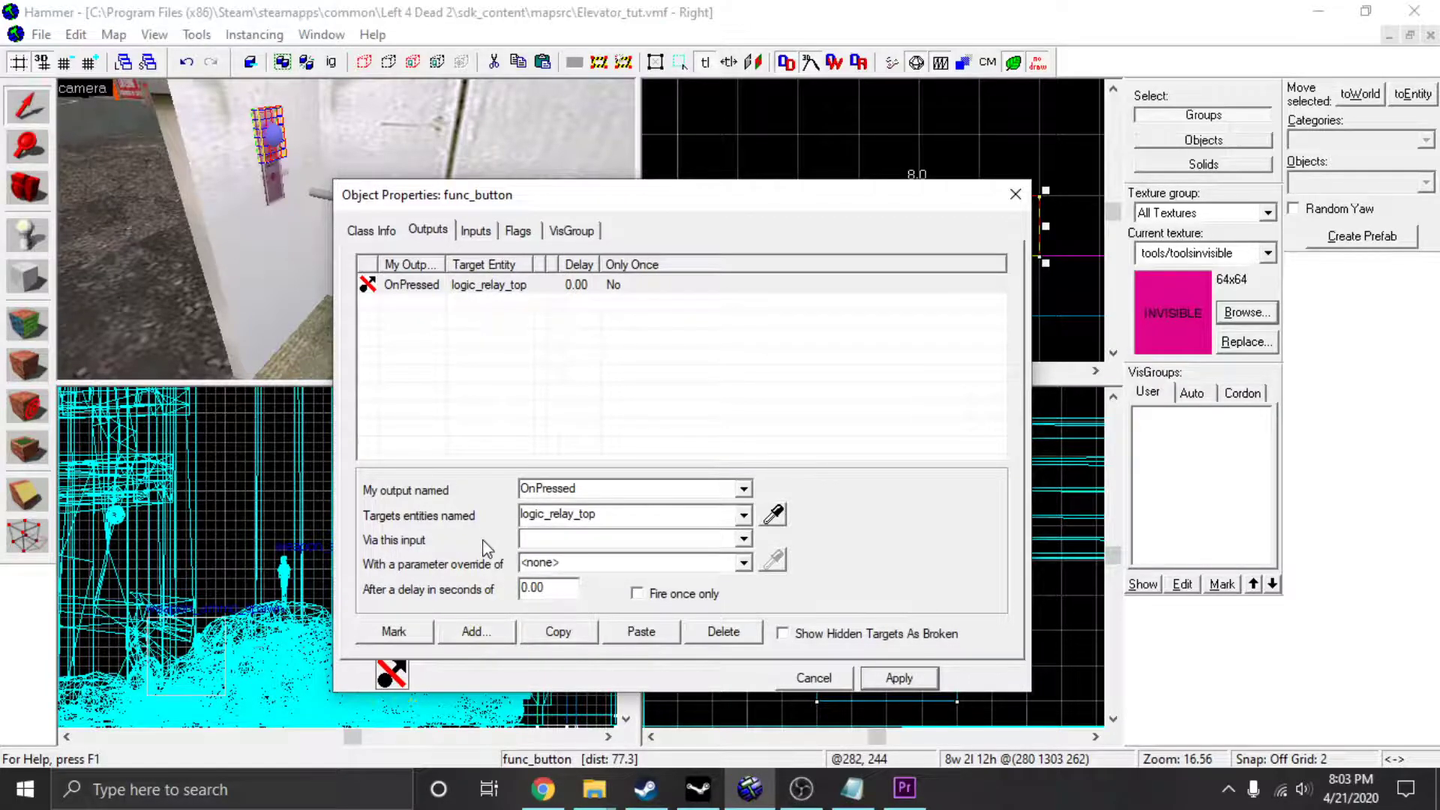
Set the upper button's OnPressed output to fire the Trigger input, apply it, and close the properties.
{"action": "left_click", "coordinate": [742, 539]}
{"action": "scroll", "coordinate": [668, 574], "scroll_direction": "down", "scroll_amount": 3}
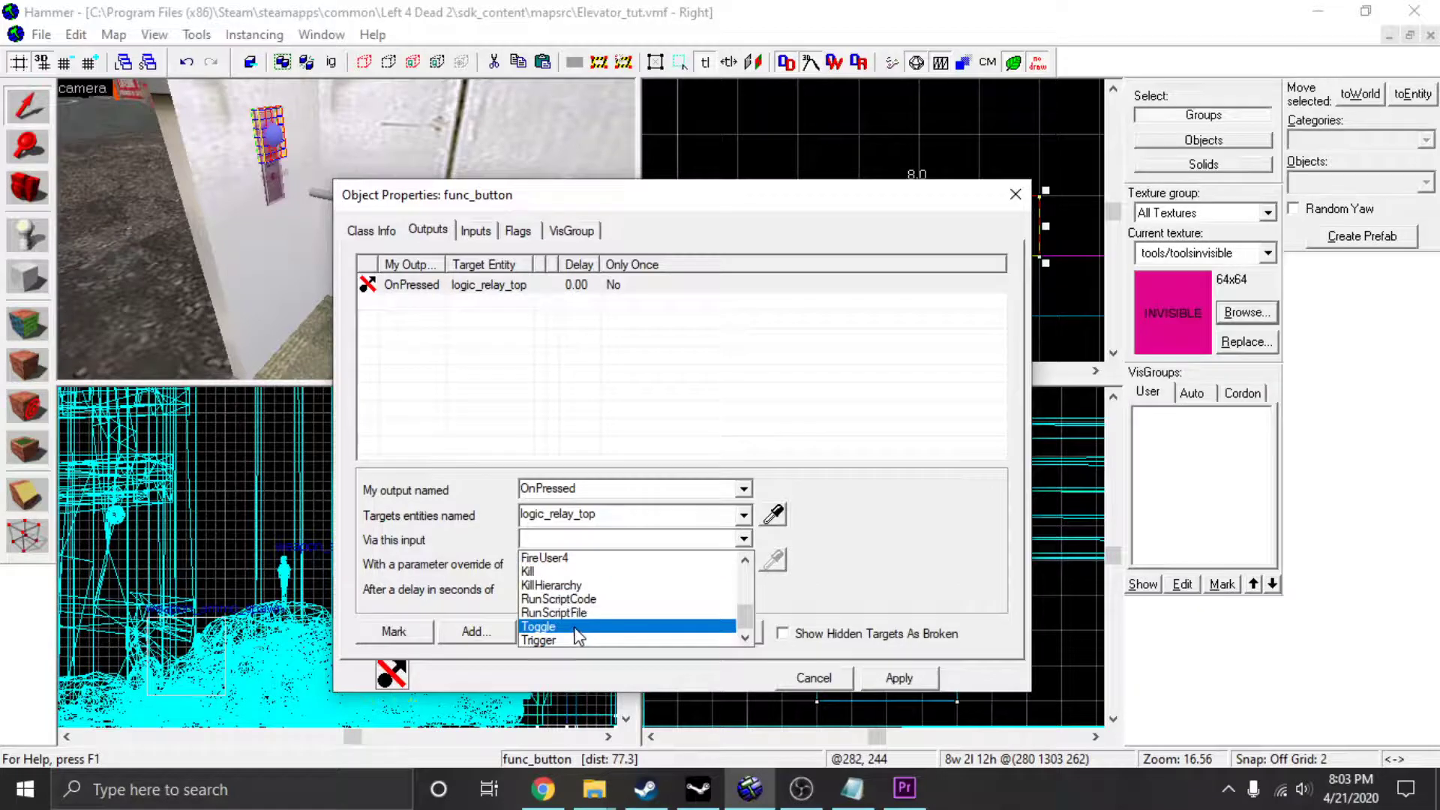
{"action": "left_click", "coordinate": [569, 639]}
{"action": "left_click", "coordinate": [903, 681]}
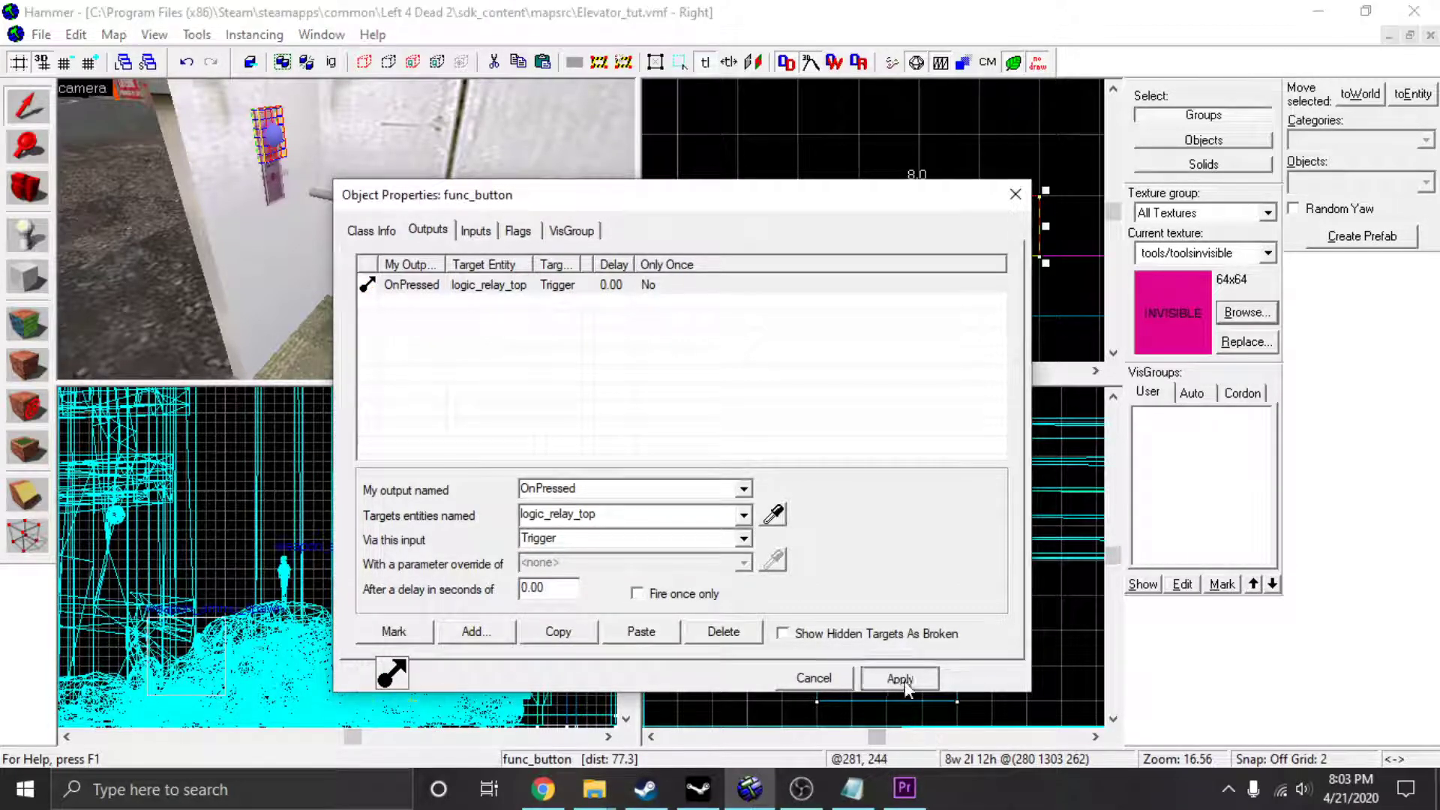
{"action": "left_click", "coordinate": [1016, 195]}
Examine the outputs and inputs of the original elevator's elevator_top_relay for reference.
{"action": "key", "text": "z"}
{"action": "key", "text": "s"}
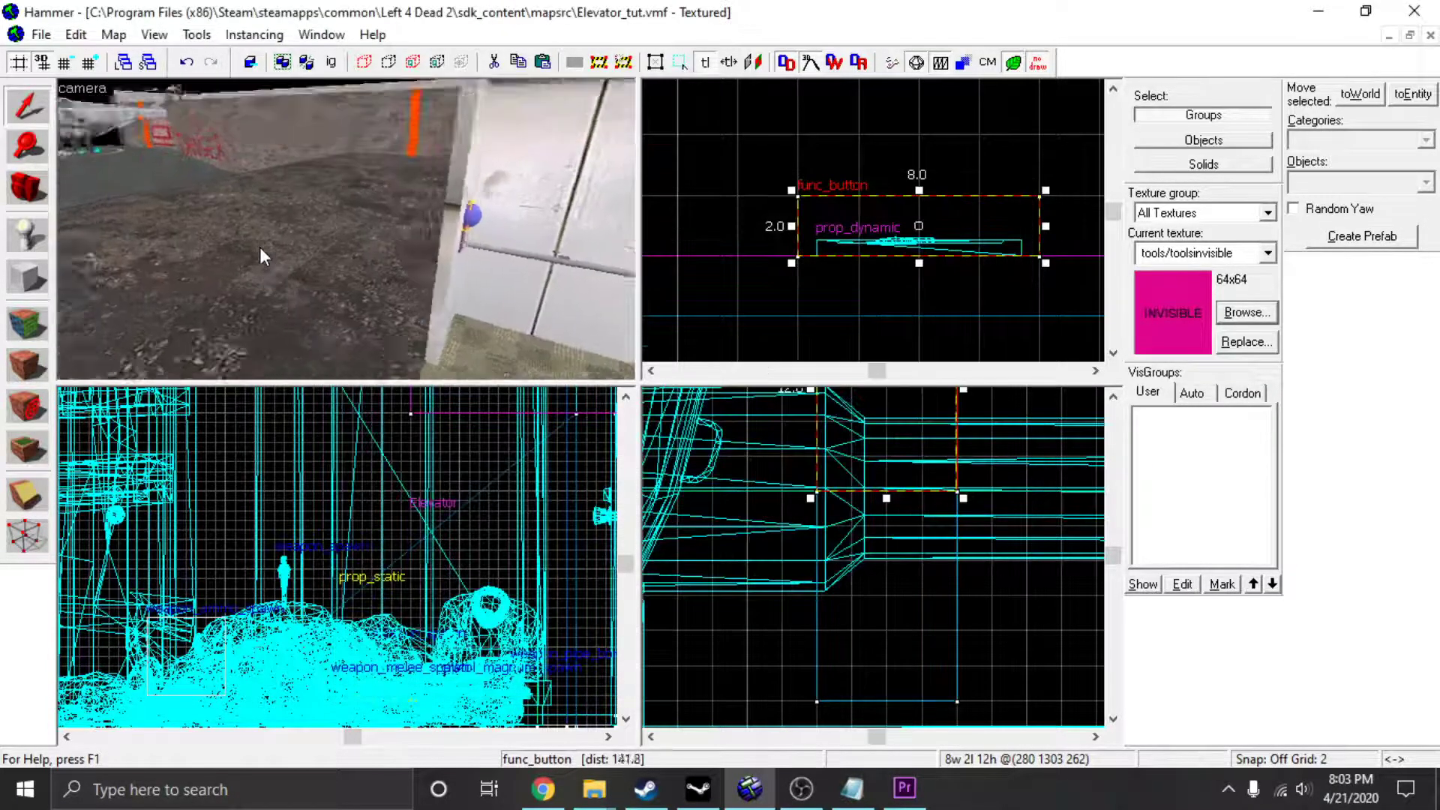
{"action": "key", "text": "w"}
{"action": "key", "text": "z"}
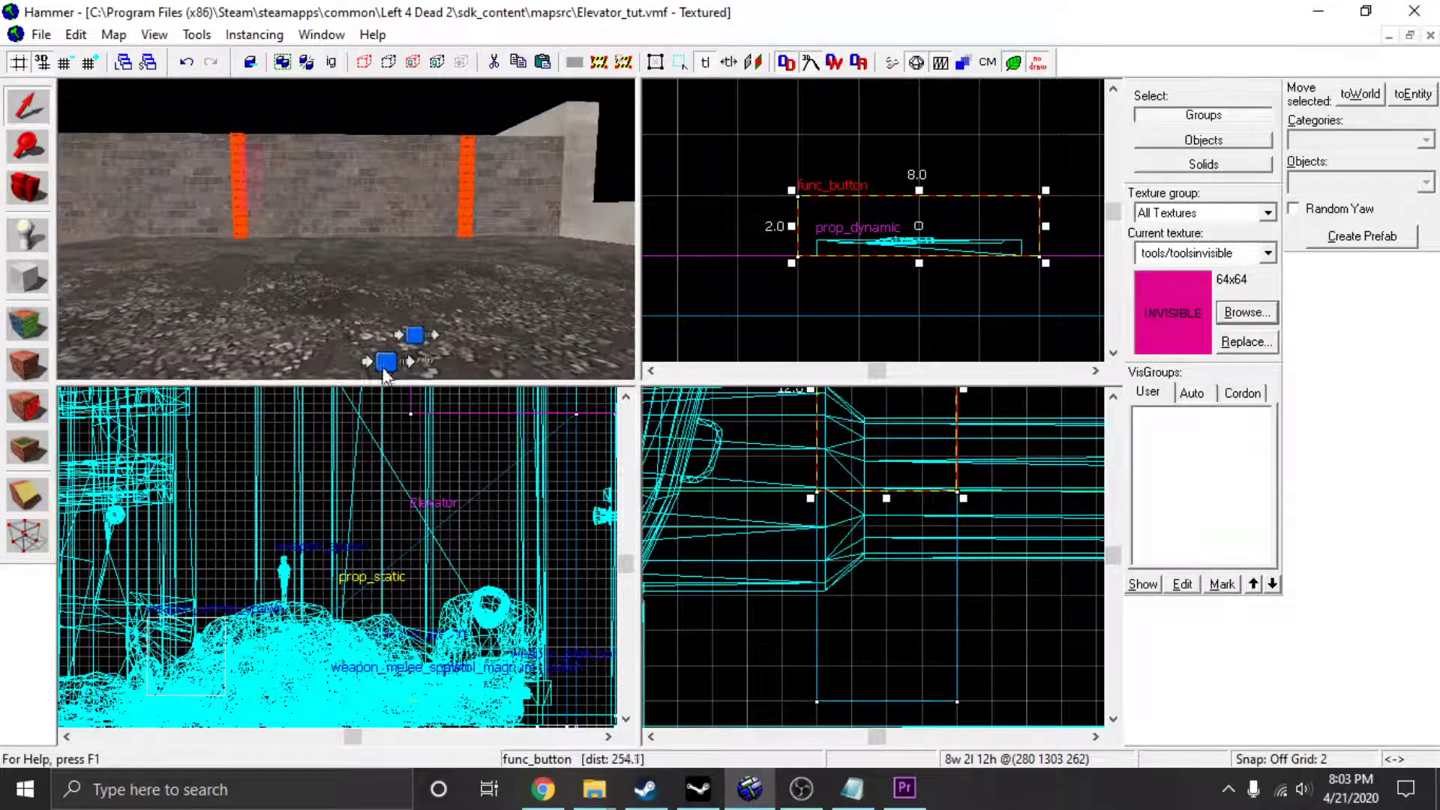
{"action": "double_click", "coordinate": [384, 367]}
{"action": "left_click", "coordinate": [429, 232]}
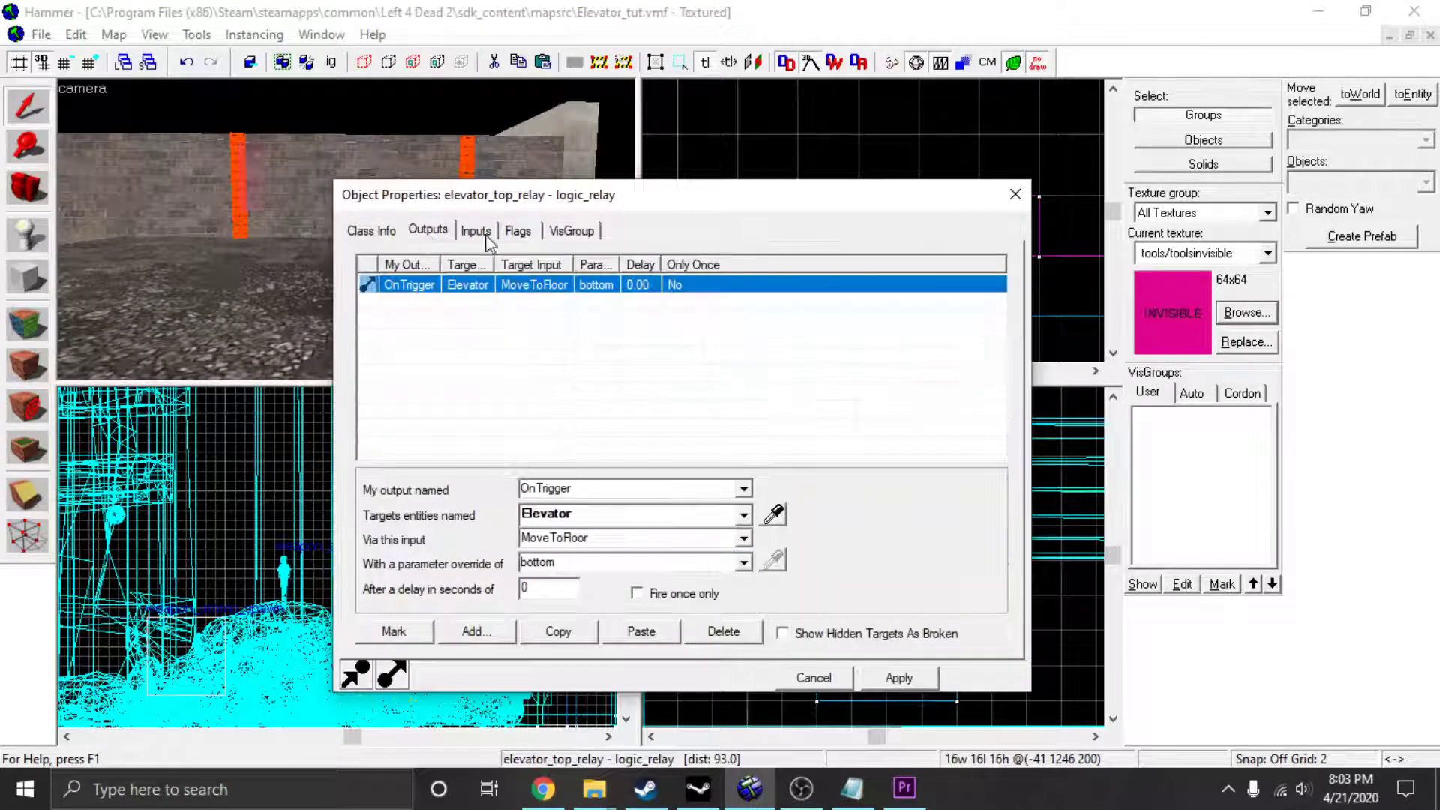
{"action": "left_click", "coordinate": [476, 231]}
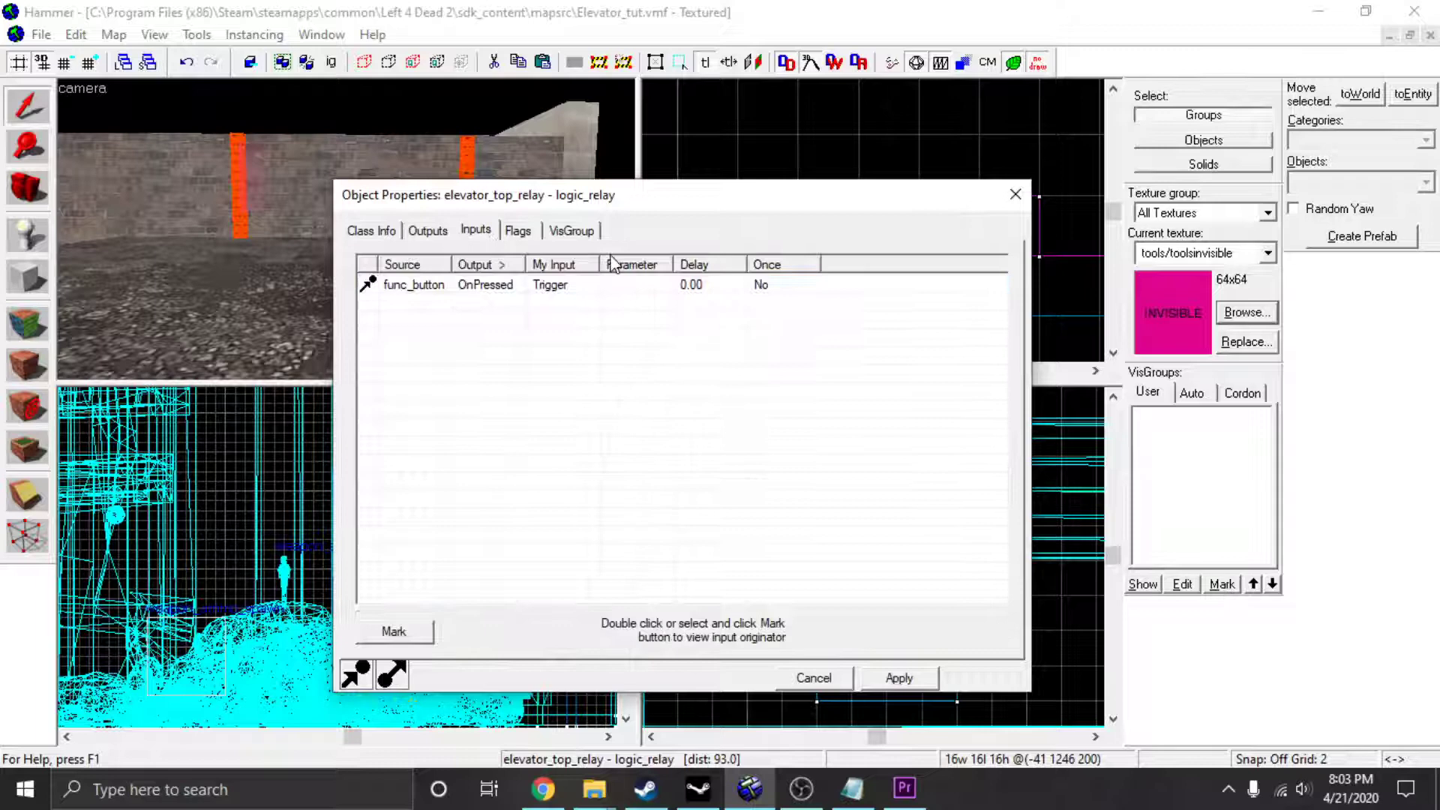
{"action": "left_click", "coordinate": [1015, 194]}
Place a second logic_relay entity on the rebuilt elevator's floor, beside the first relay.
{"action": "key", "text": "s"}
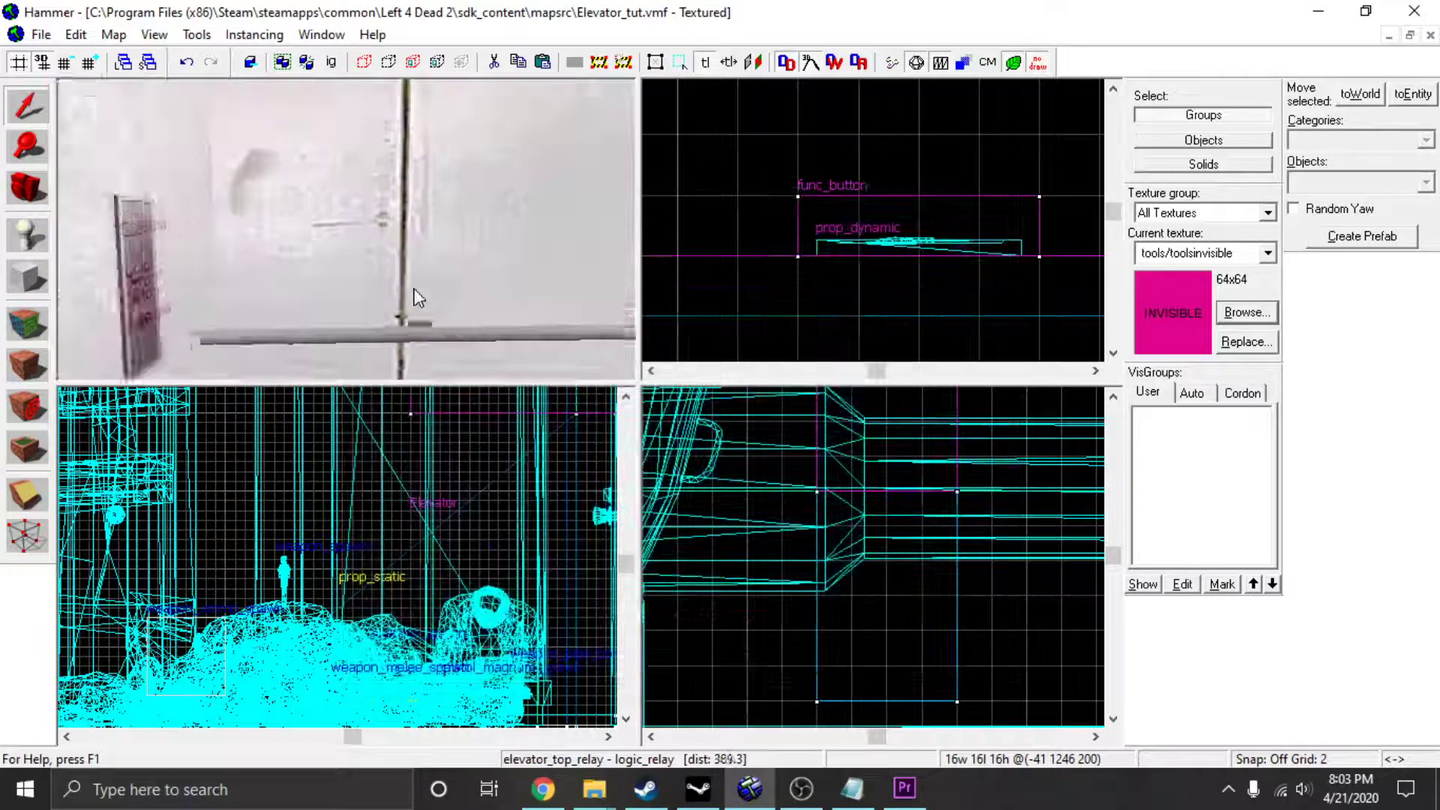
{"action": "key", "text": "w"}
{"action": "key", "text": "s"}
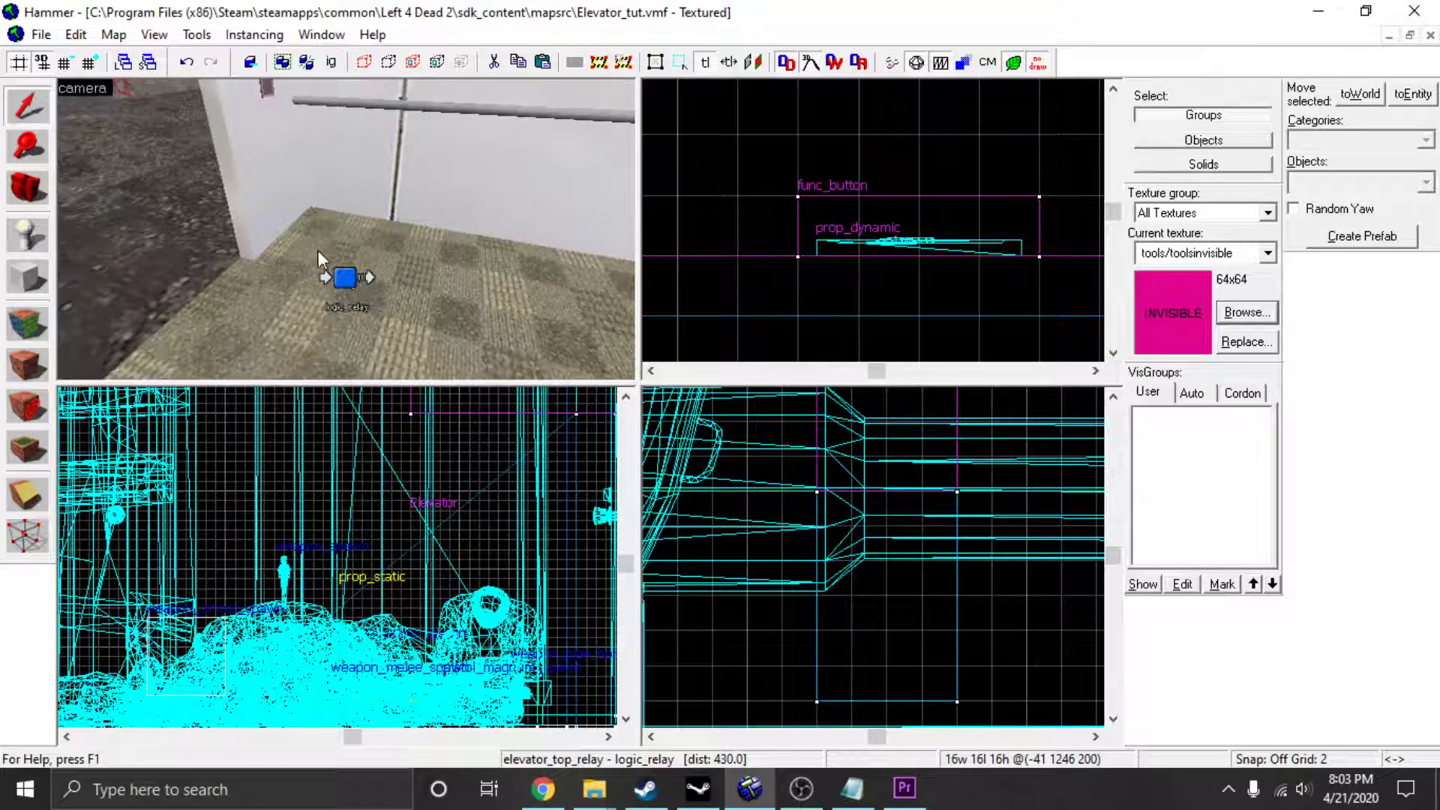
{"action": "key", "text": "w"}
{"action": "key", "text": "s"}
{"action": "key", "text": "w"}
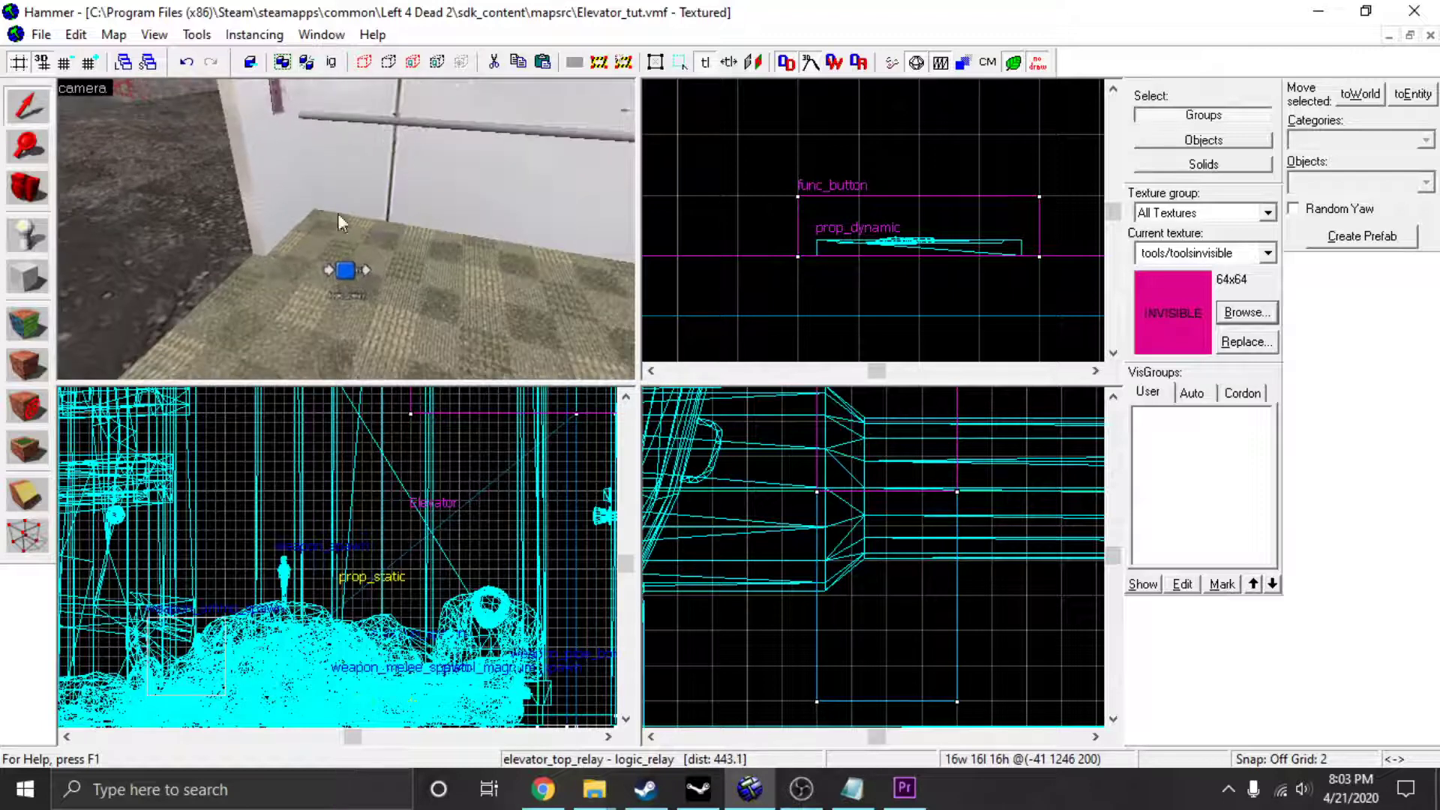
{"action": "key", "text": "w"}
{"action": "key", "text": "w"}
{"action": "key", "text": "z"}
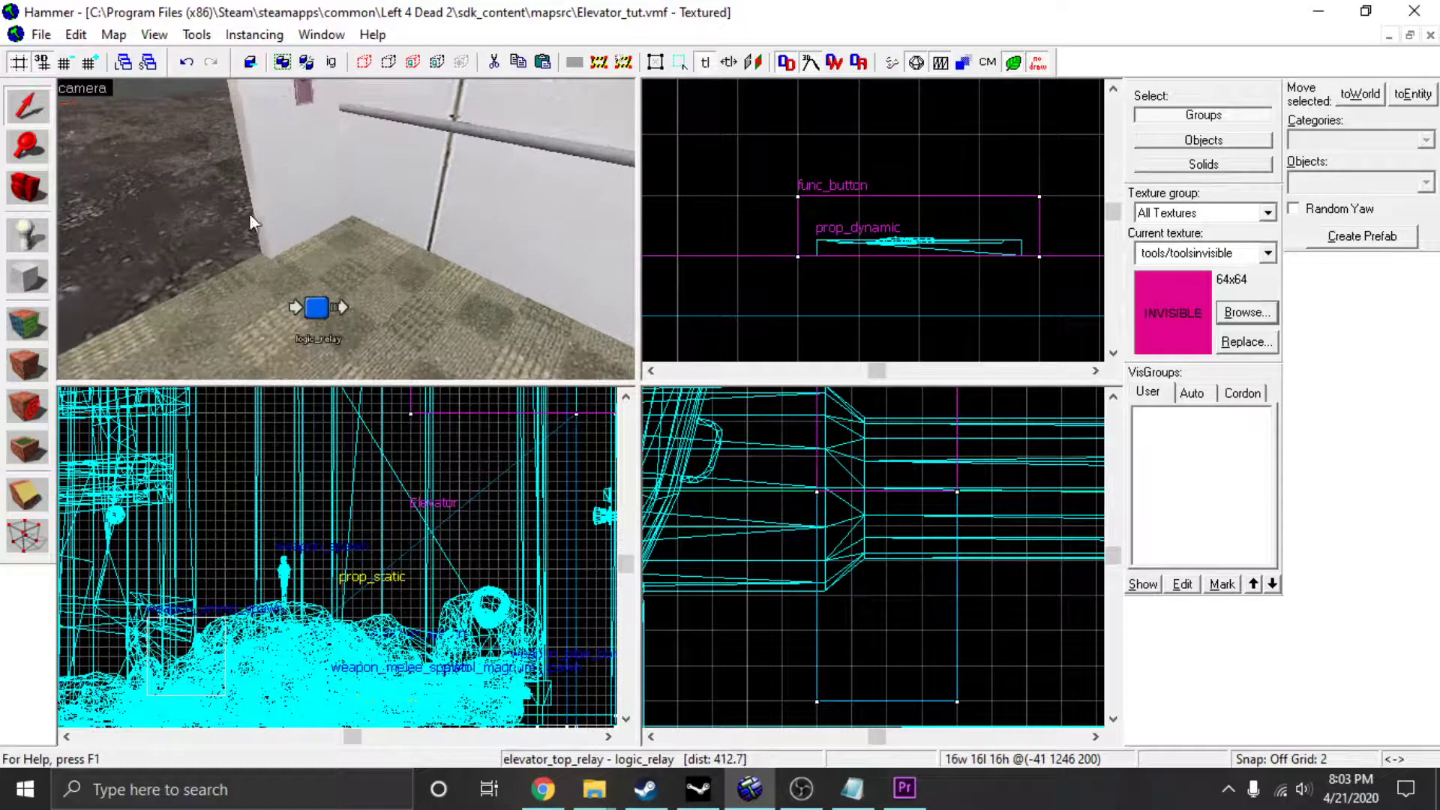
{"action": "left_click", "coordinate": [31, 233]}
{"action": "key", "text": "d"}
{"action": "left_click", "coordinate": [358, 321]}
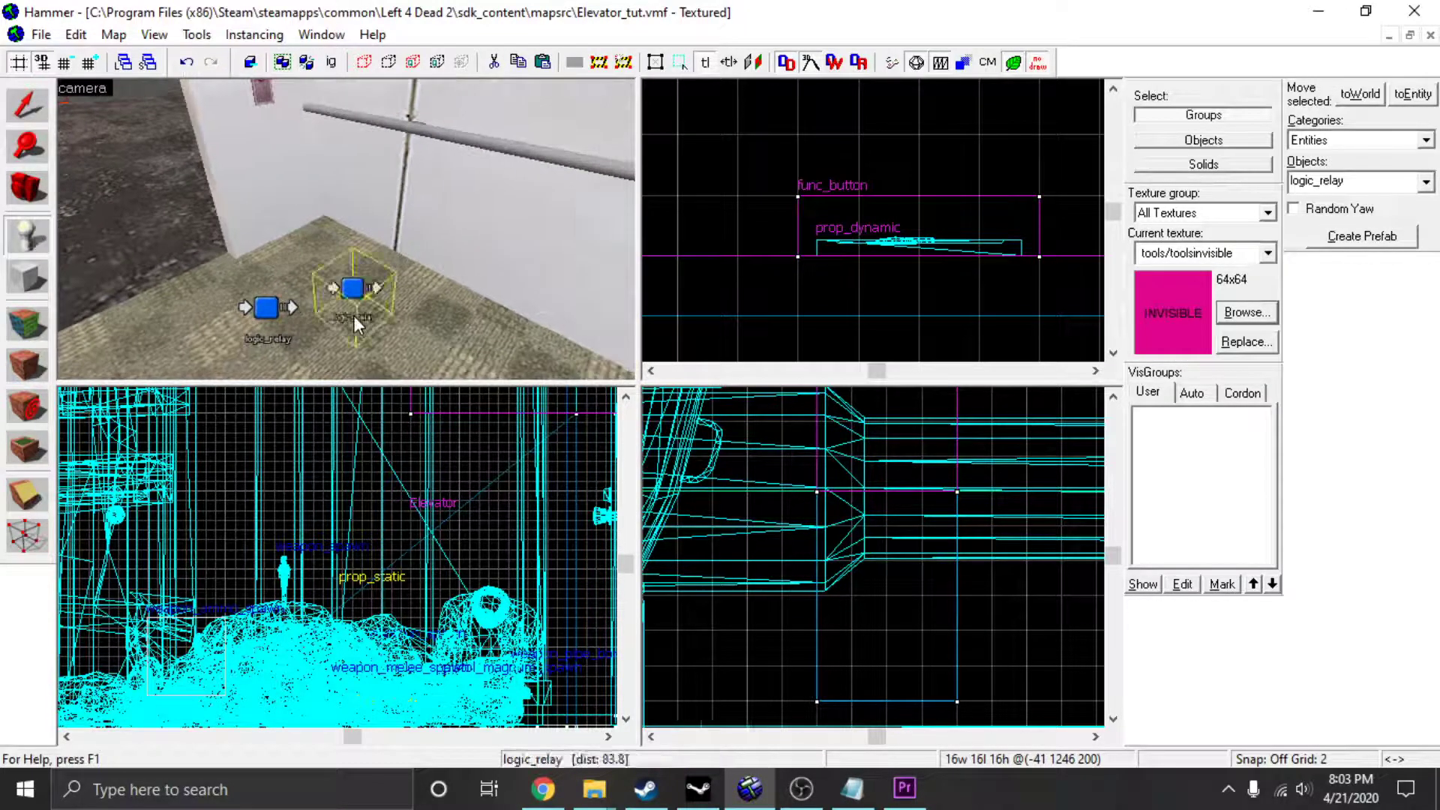
{"action": "left_click", "coordinate": [31, 100]}
Name the new logic_relay logic_relay_bottom, apply the change, and close its properties.
{"action": "key", "text": "z"}
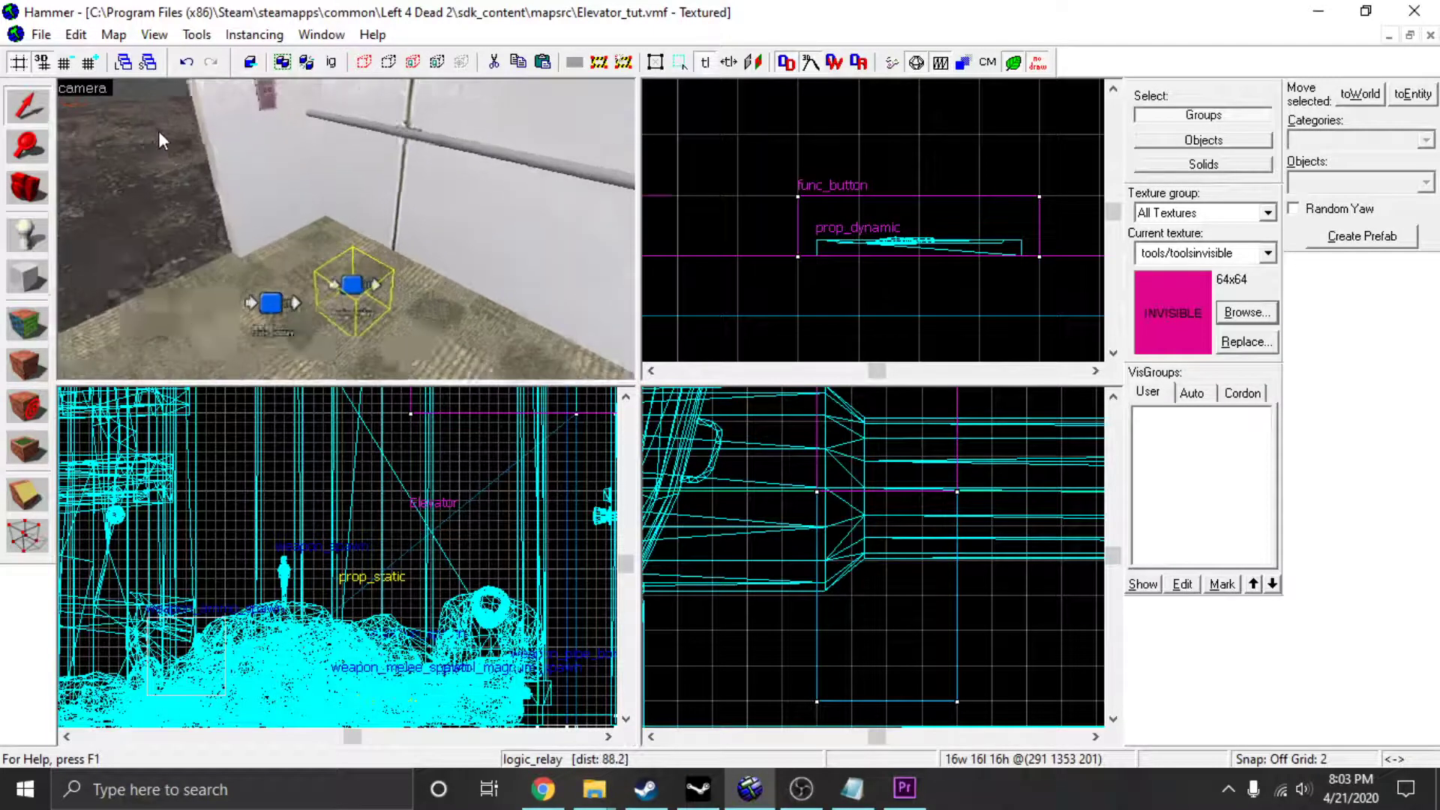
{"action": "key", "text": "w"}
{"action": "key", "text": "z"}
{"action": "double_click", "coordinate": [354, 244]}
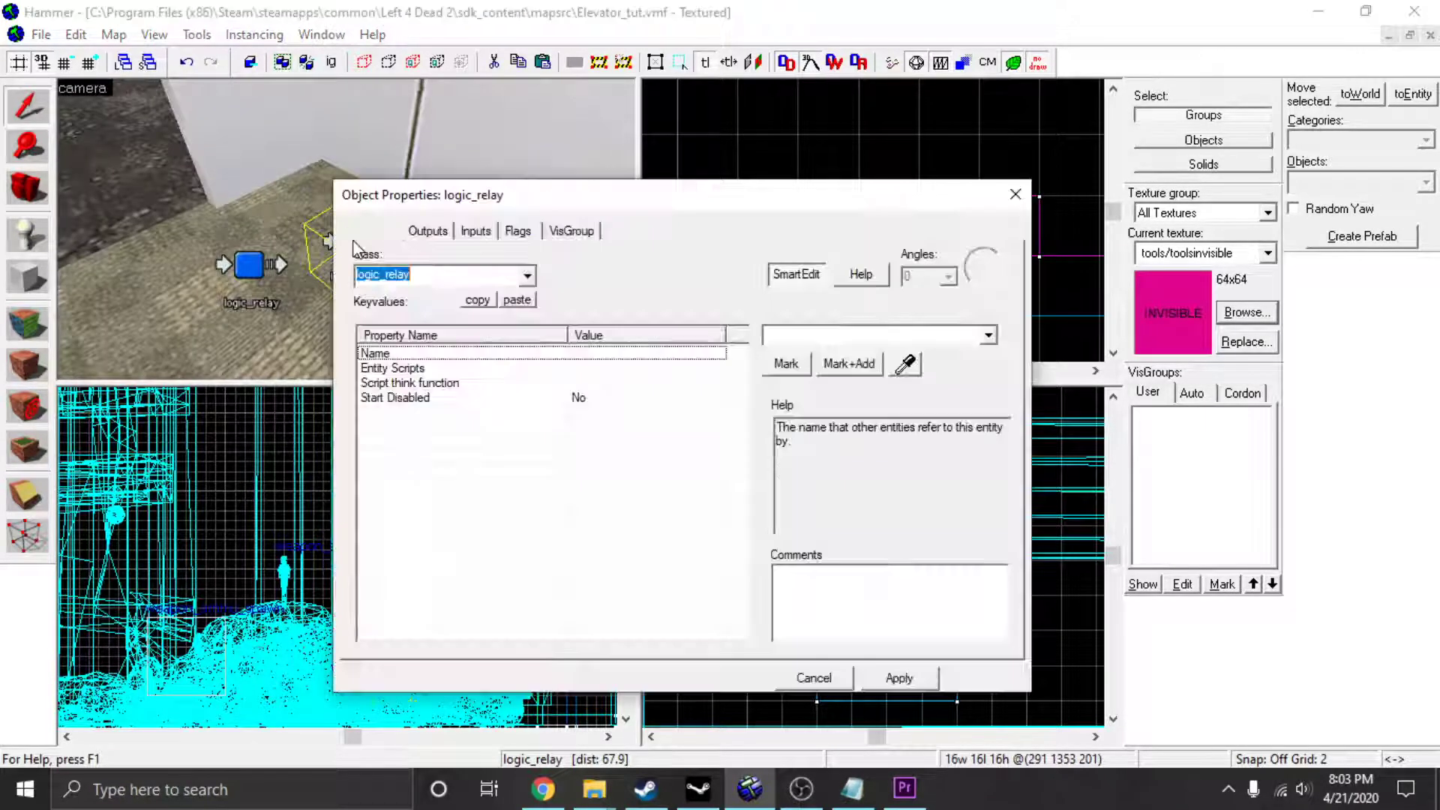
{"action": "left_click", "coordinate": [786, 335]}
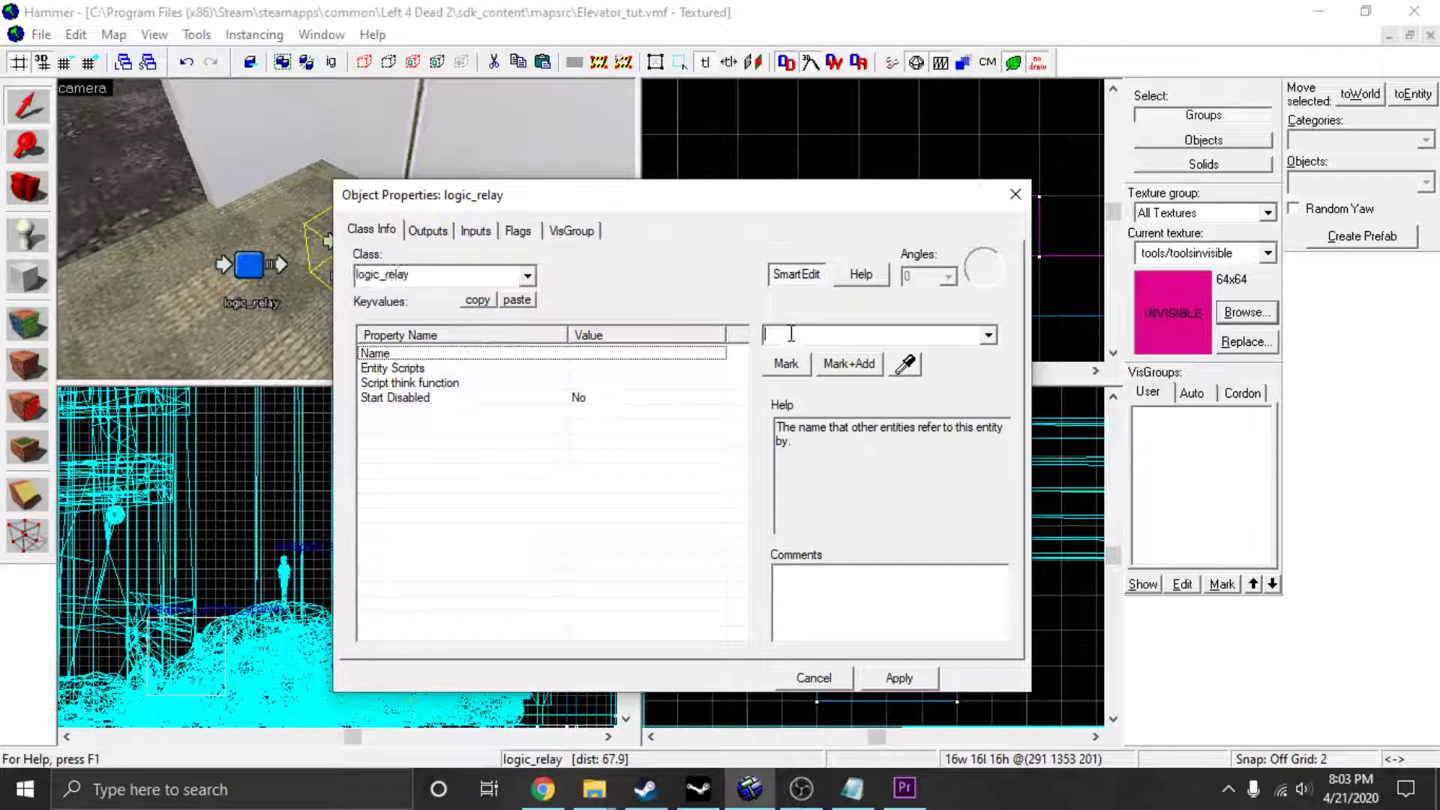
{"action": "type", "text": "logic_r"}
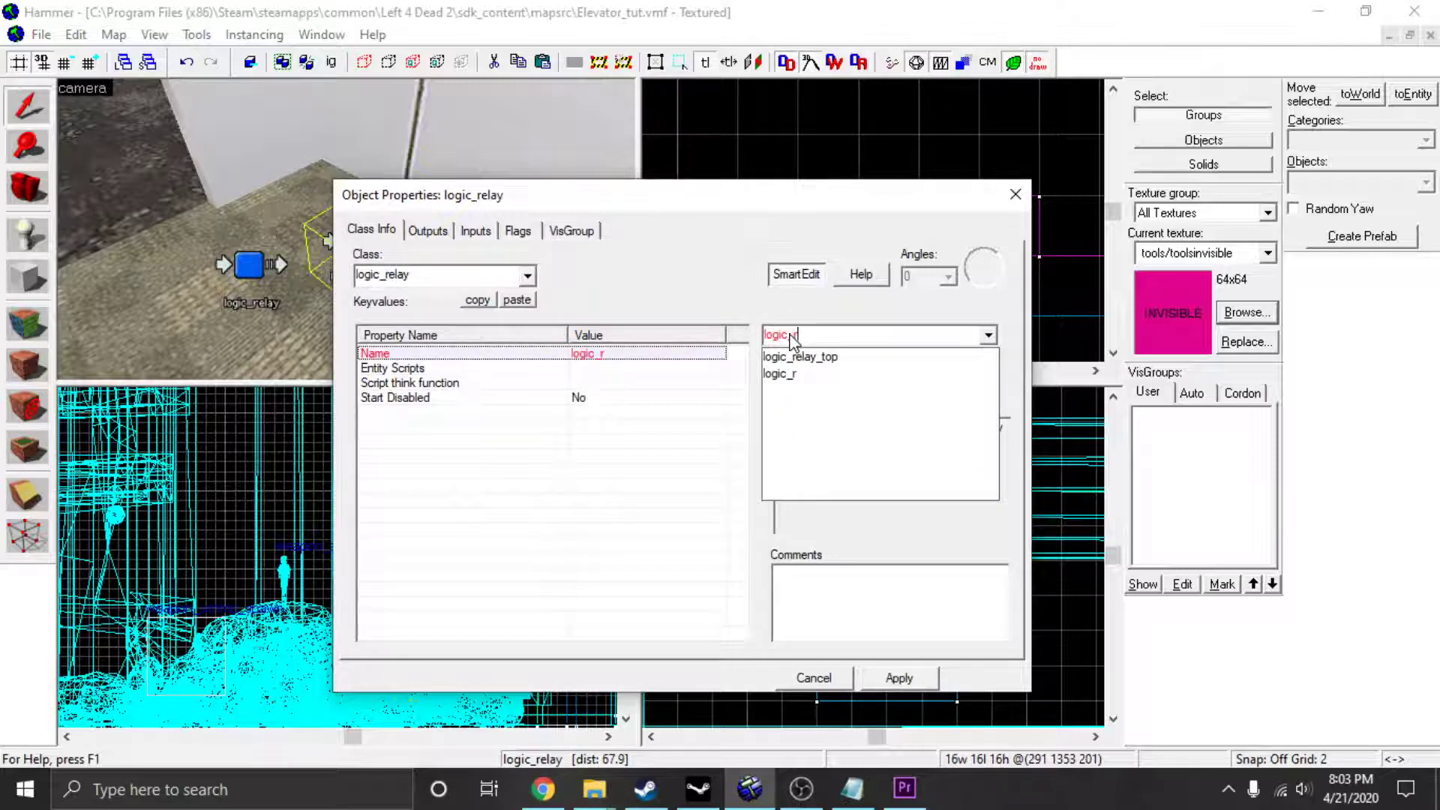
{"action": "type", "text": "elay_b"}
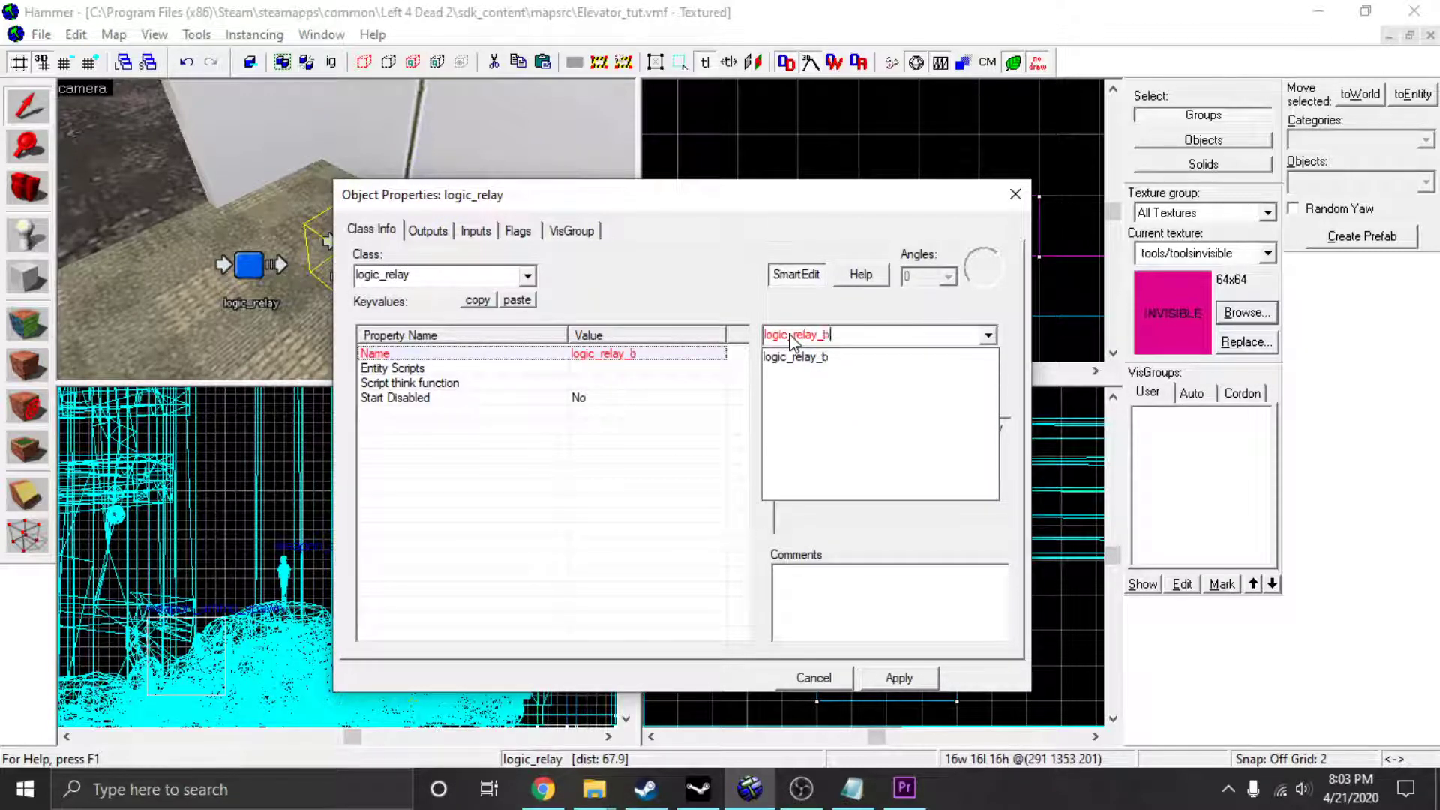
{"action": "type", "text": "ottom"}
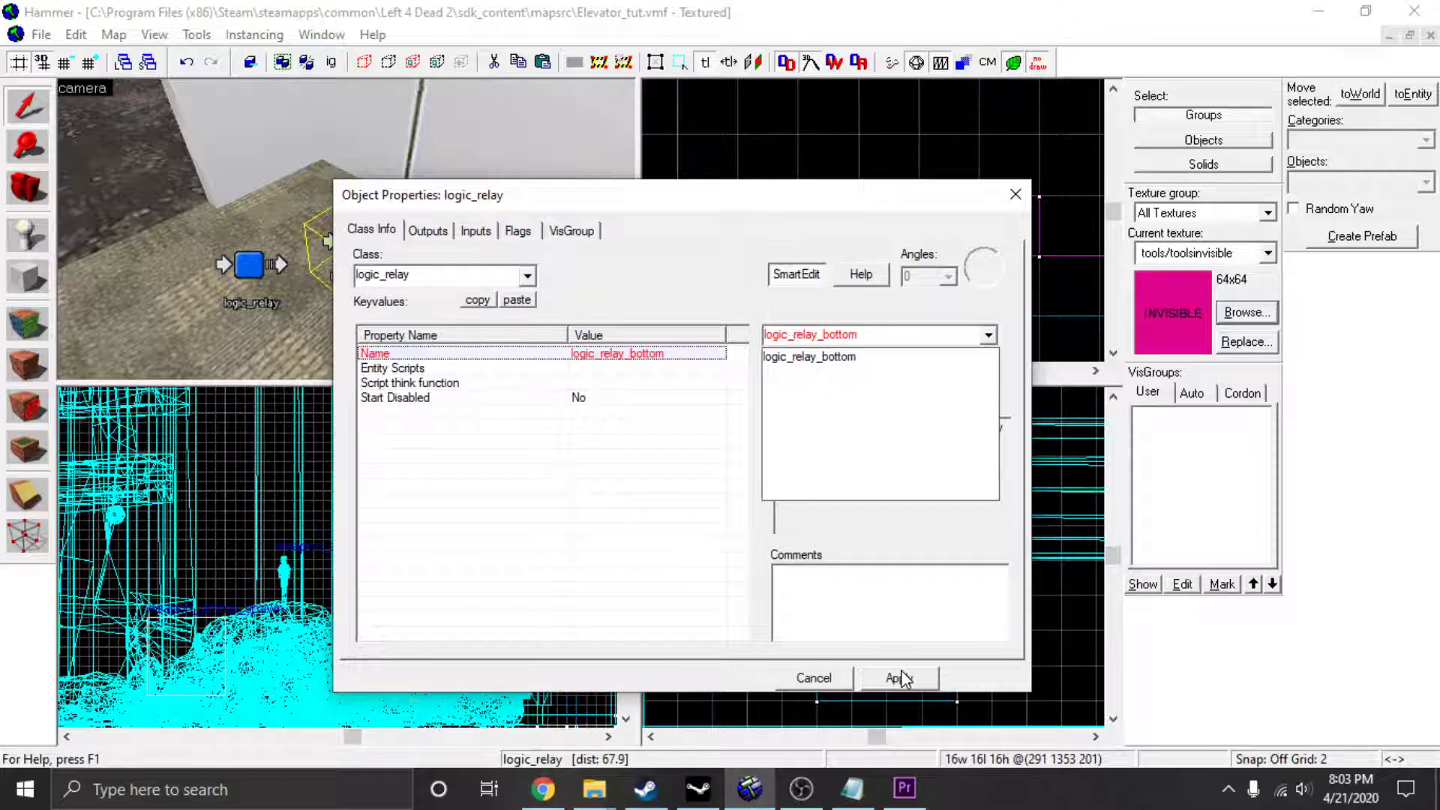
{"action": "left_click", "coordinate": [902, 678]}
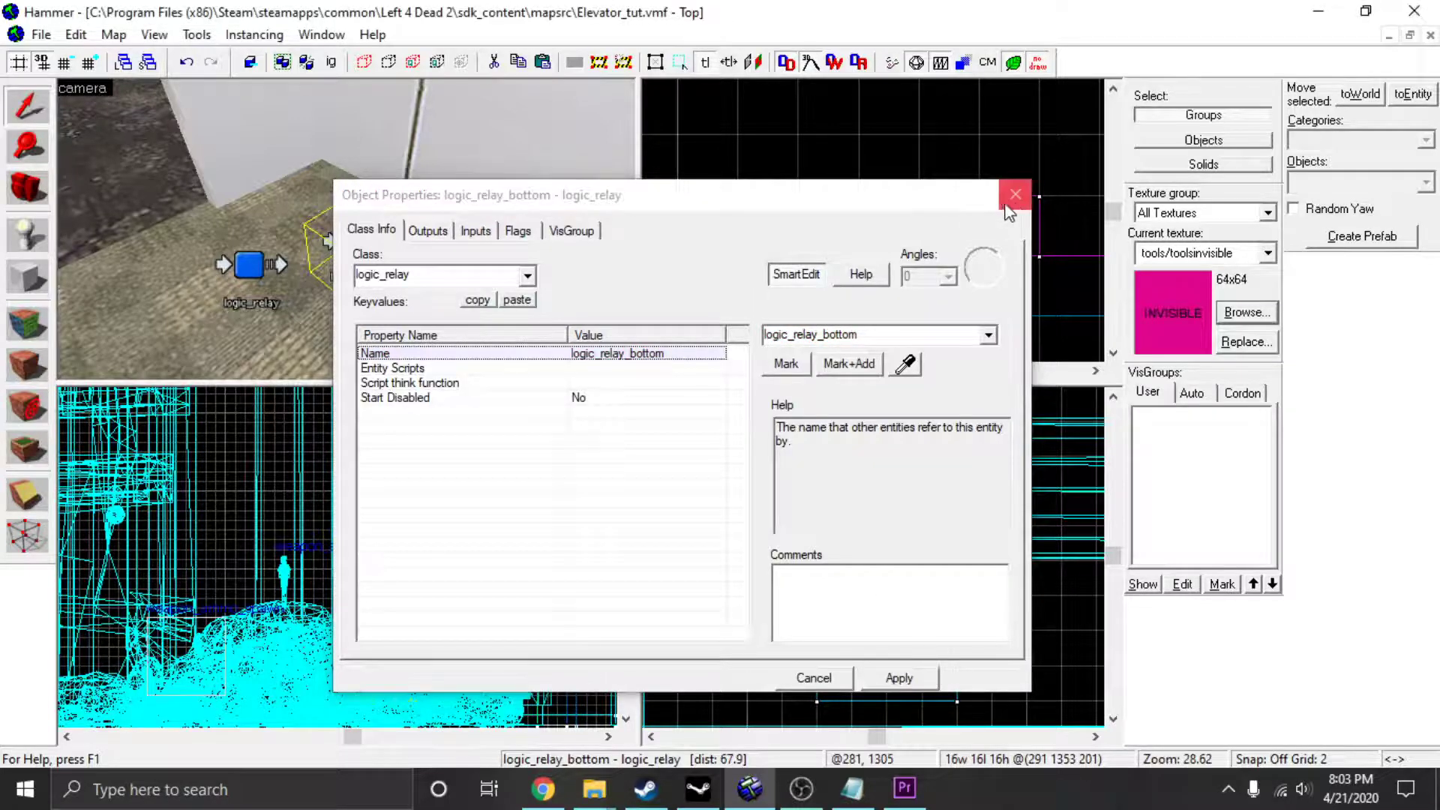
{"action": "left_click", "coordinate": [1016, 195]}
Change the func_detail brush over the panel's lower half to the func_button class and apply it.
{"action": "key", "text": "z"}
{"action": "key", "text": "s"}
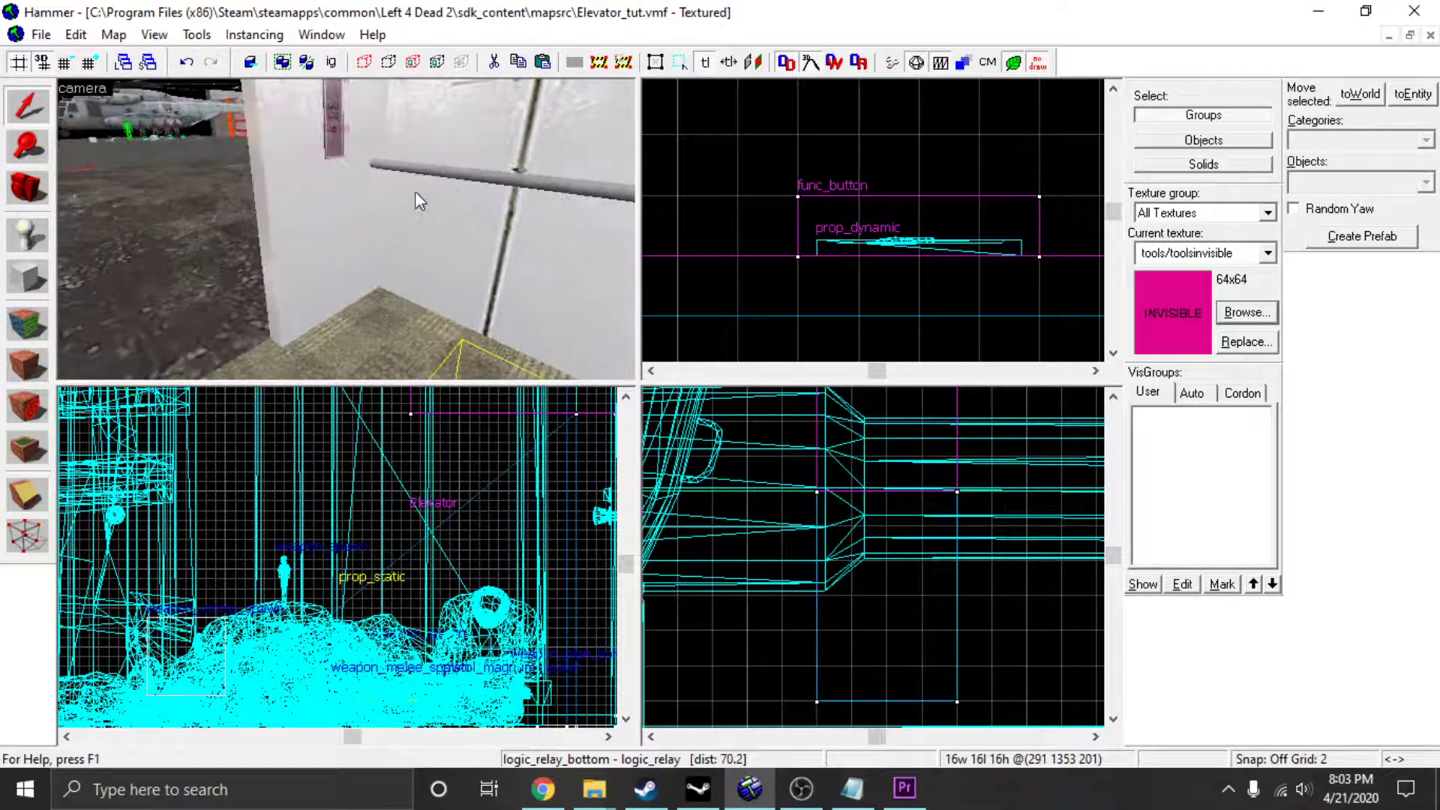
{"action": "double_click", "coordinate": [345, 141]}
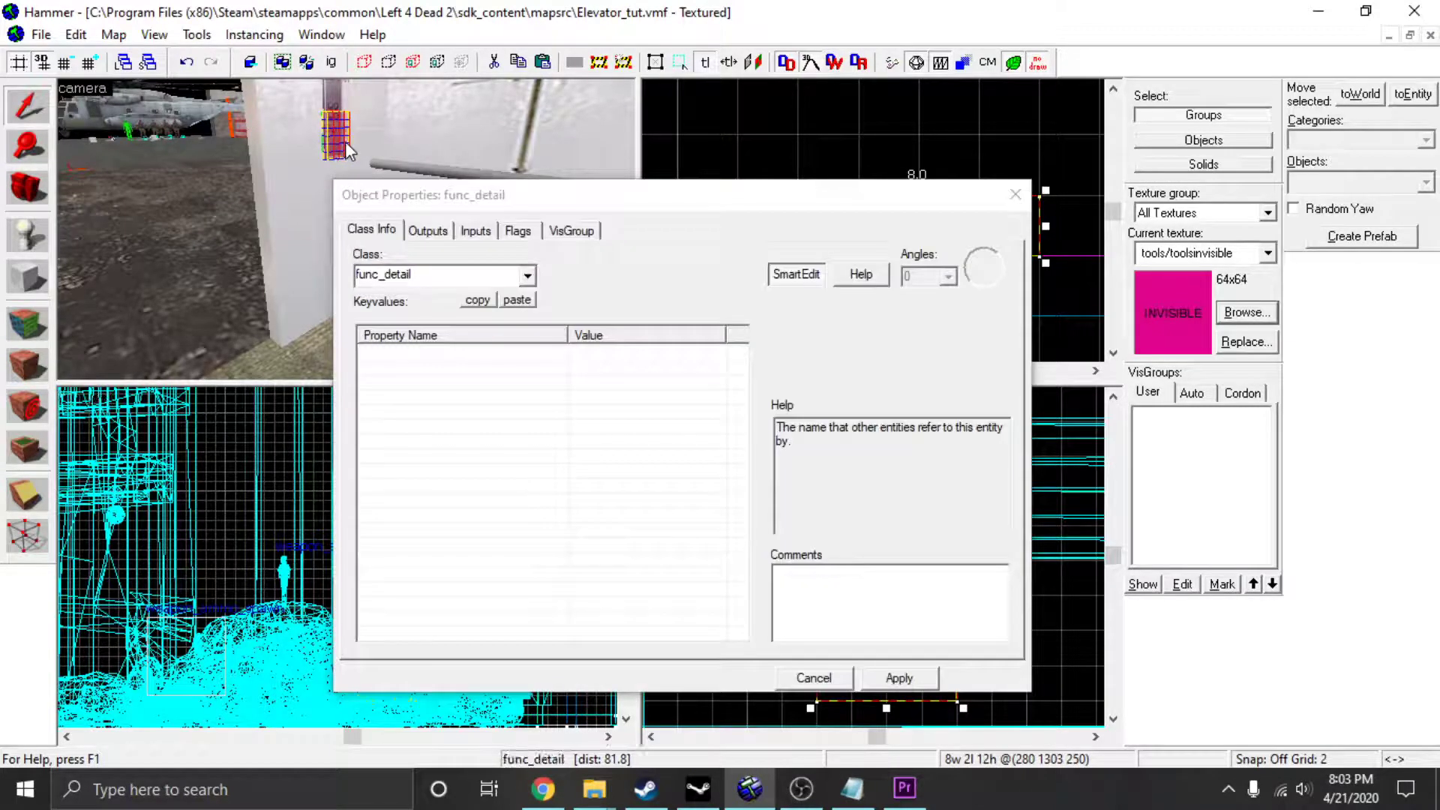
{"action": "left_click", "coordinate": [436, 276]}
{"action": "key", "text": "BackSpace"}
{"action": "key", "text": "BackSpace"}
{"action": "key", "text": "BackSpace"}
{"action": "key", "text": "BackSpace"}
{"action": "key", "text": "BackSpace"}
{"action": "key", "text": "BackSpace"}
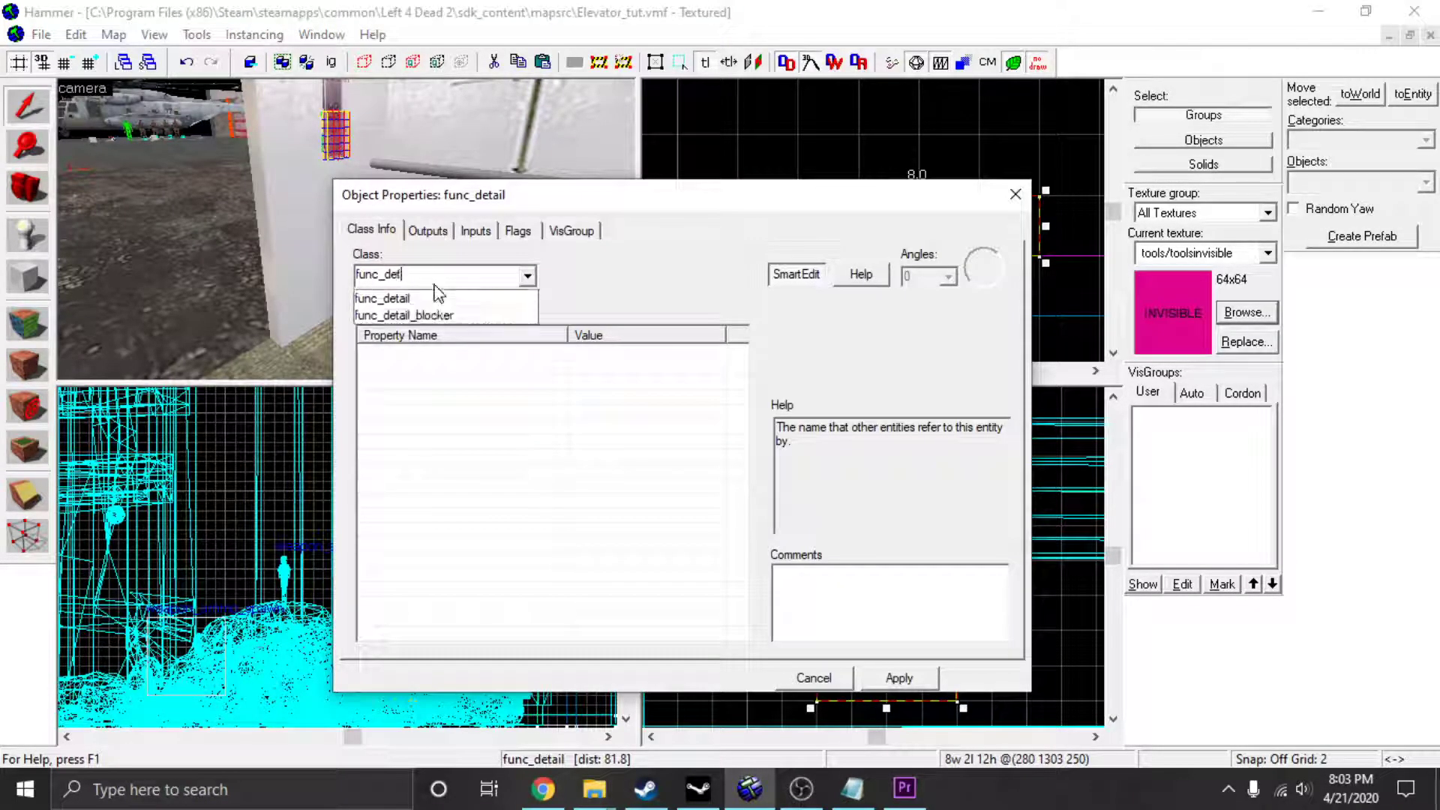
{"action": "type", "text": "button"}
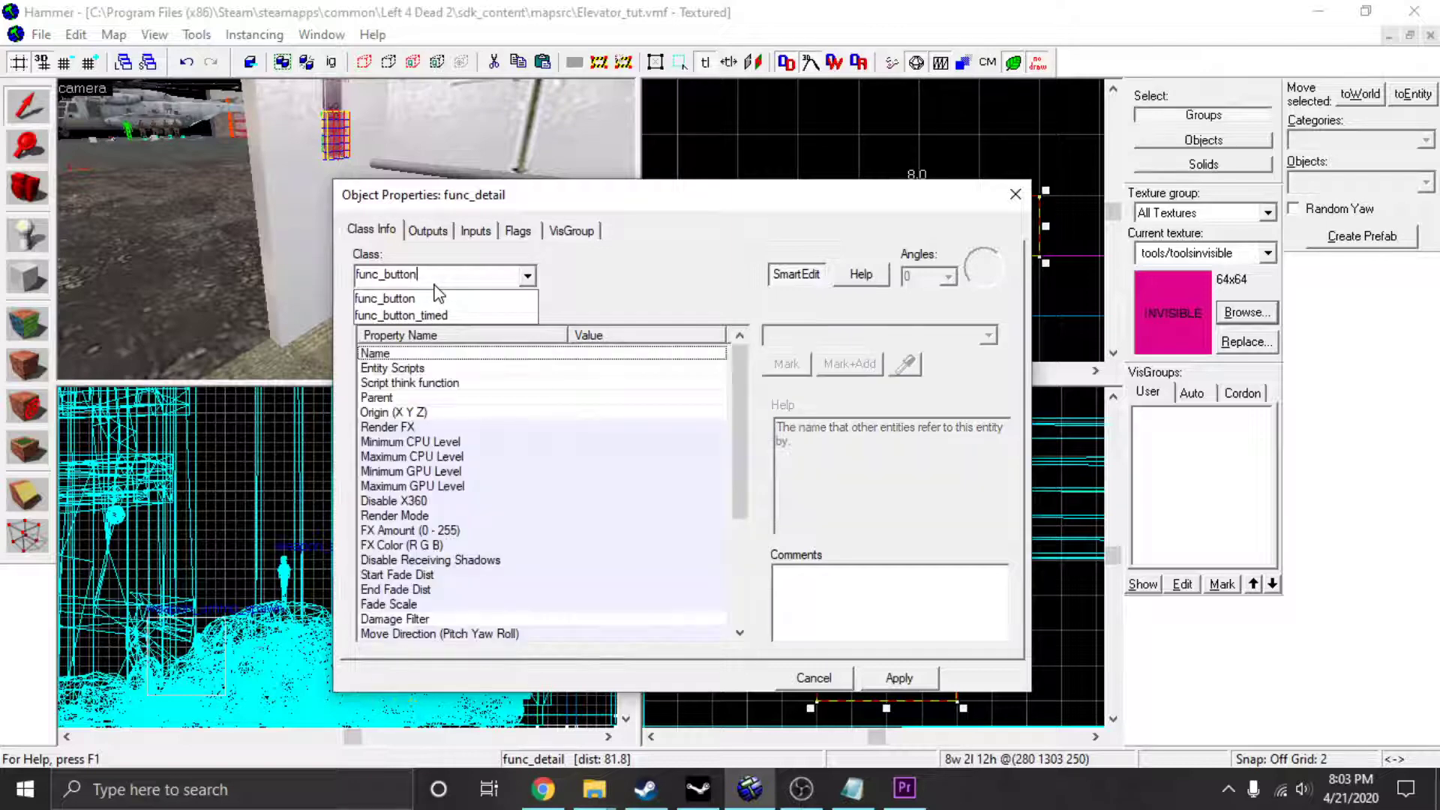
{"action": "left_click", "coordinate": [405, 298]}
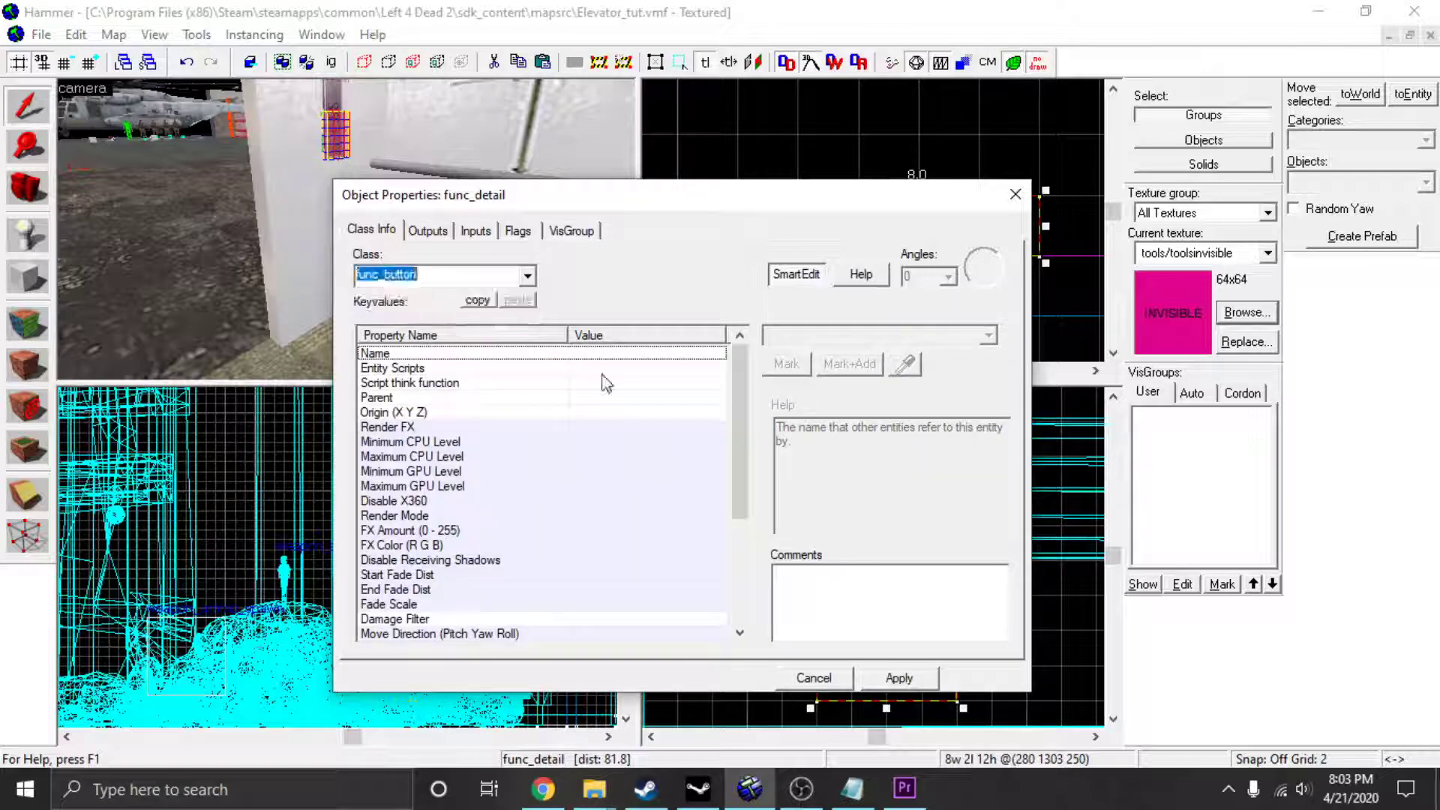
{"action": "left_click", "coordinate": [897, 679]}
Add a blank output entry to the lower func_button.
{"action": "left_click", "coordinate": [429, 231]}
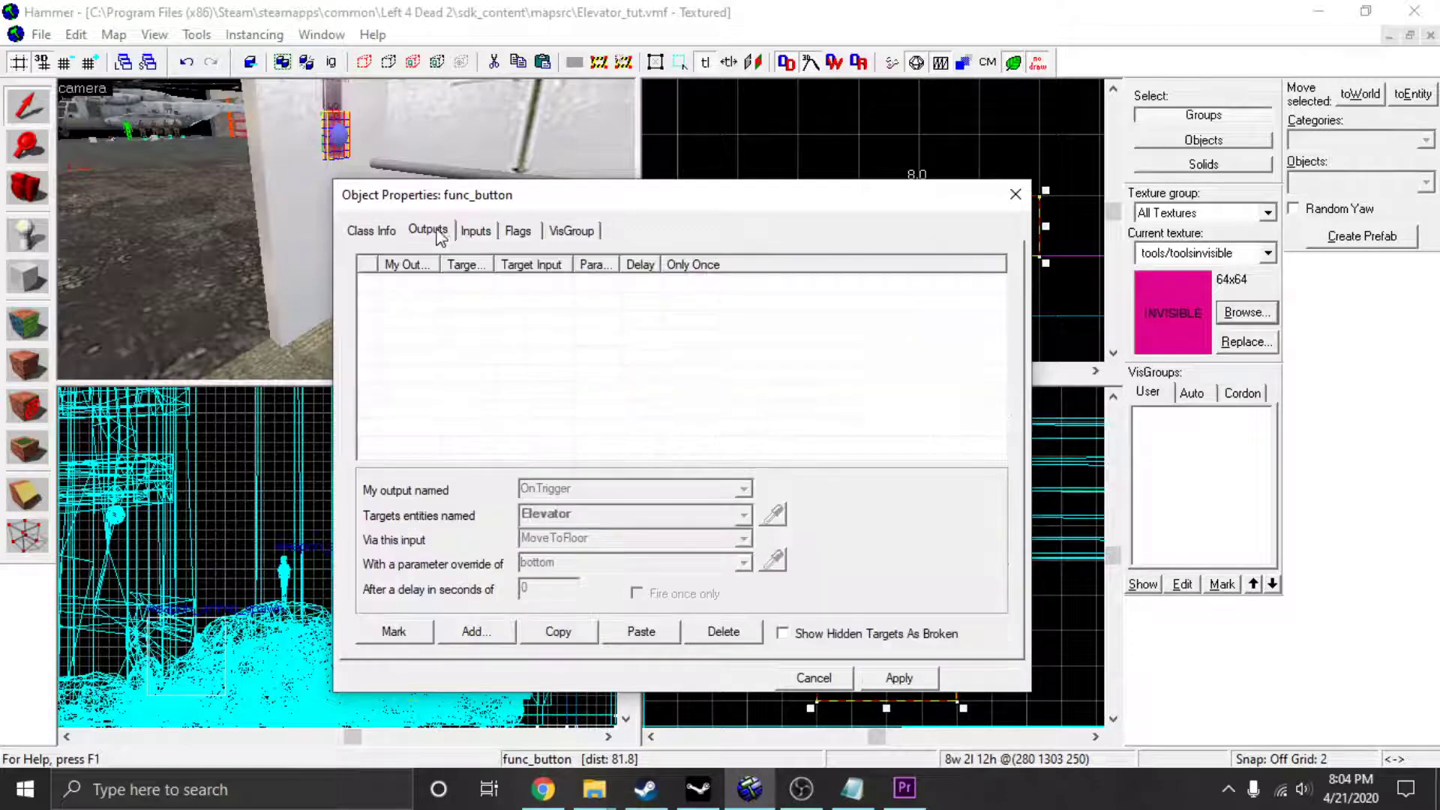
{"action": "left_click", "coordinate": [477, 632]}
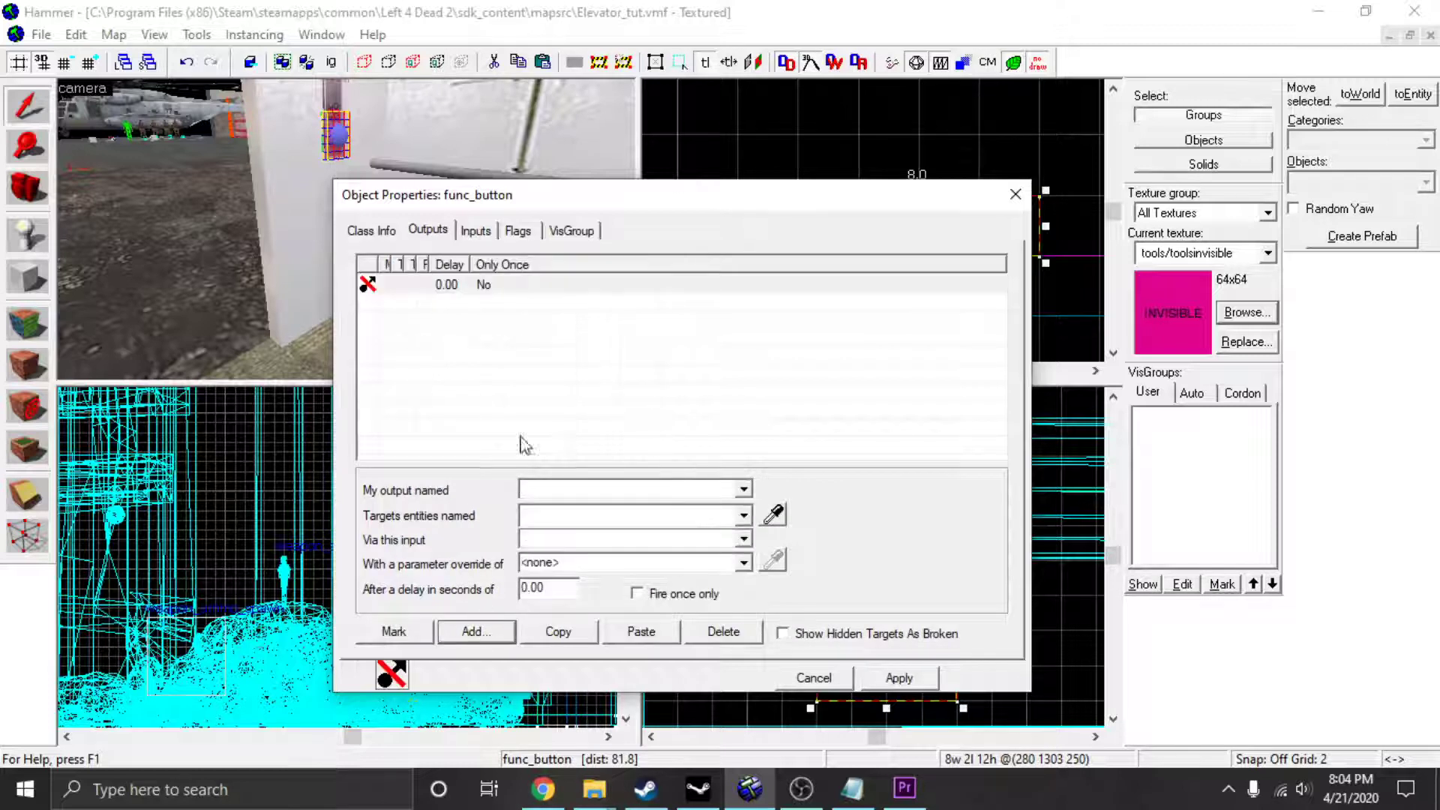
{"action": "type", "text": "OnT"}
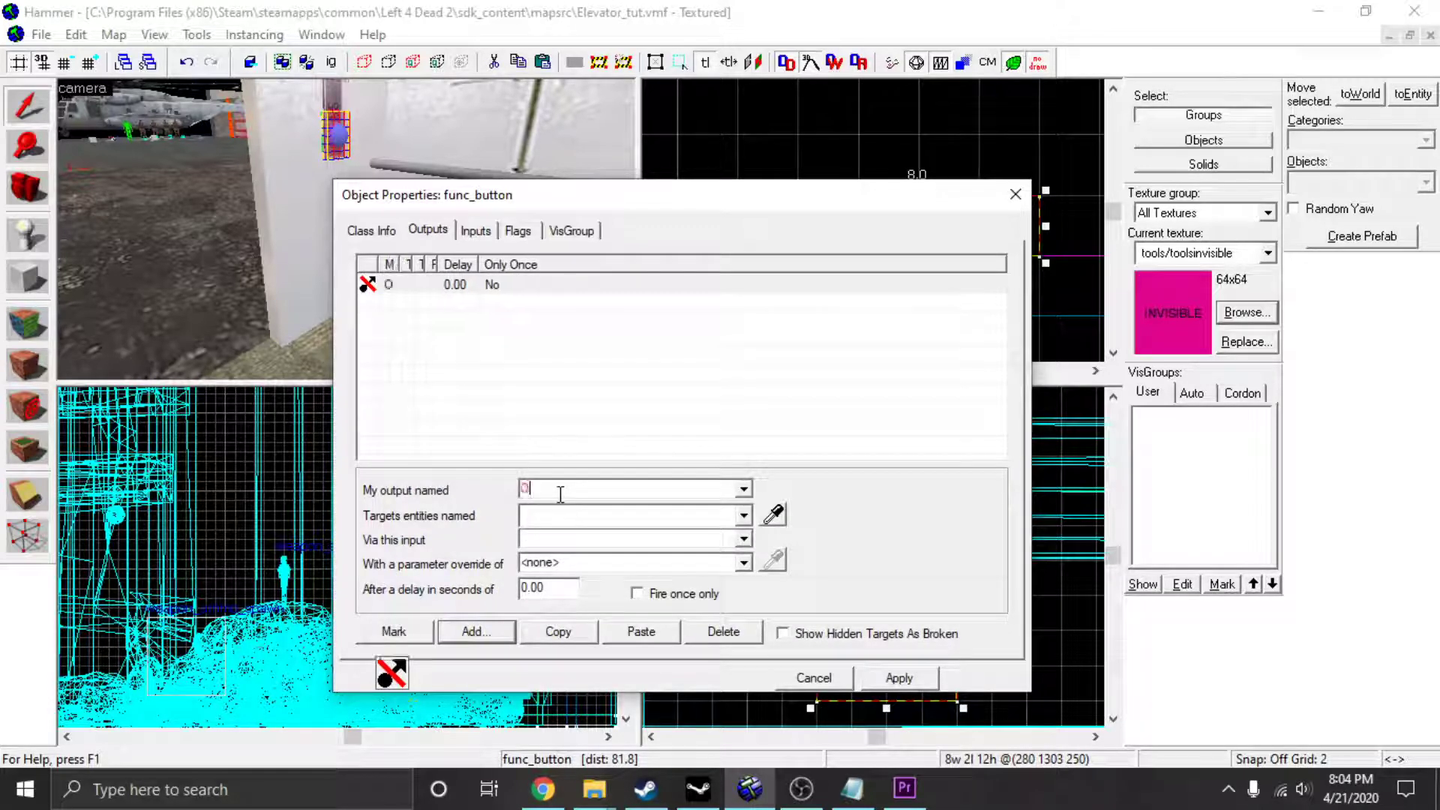
{"action": "key", "text": "BackSpace"}
{"action": "key", "text": "BackSpace"}
{"action": "key", "text": "BackSpace"}
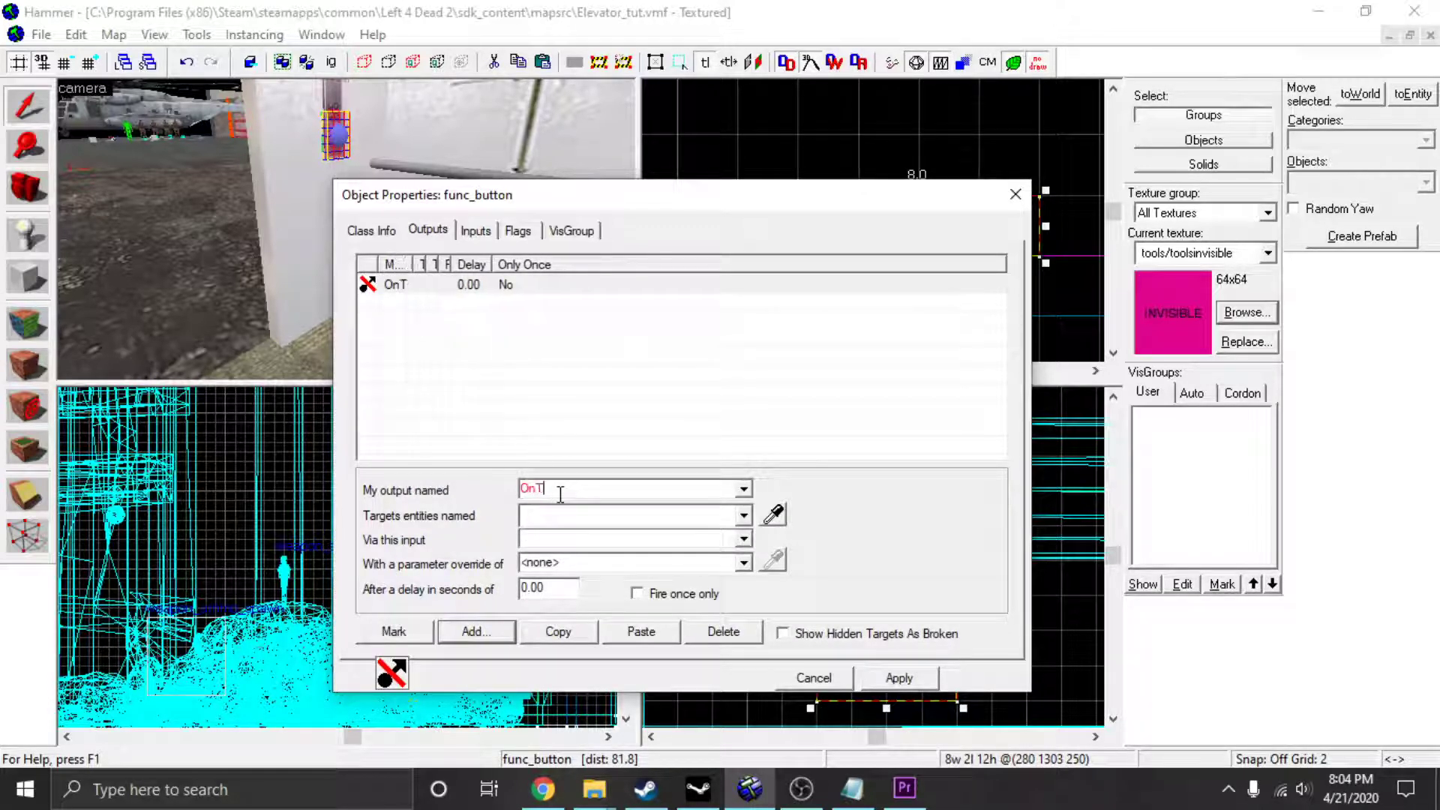
{"action": "type", "text": "OnT"}
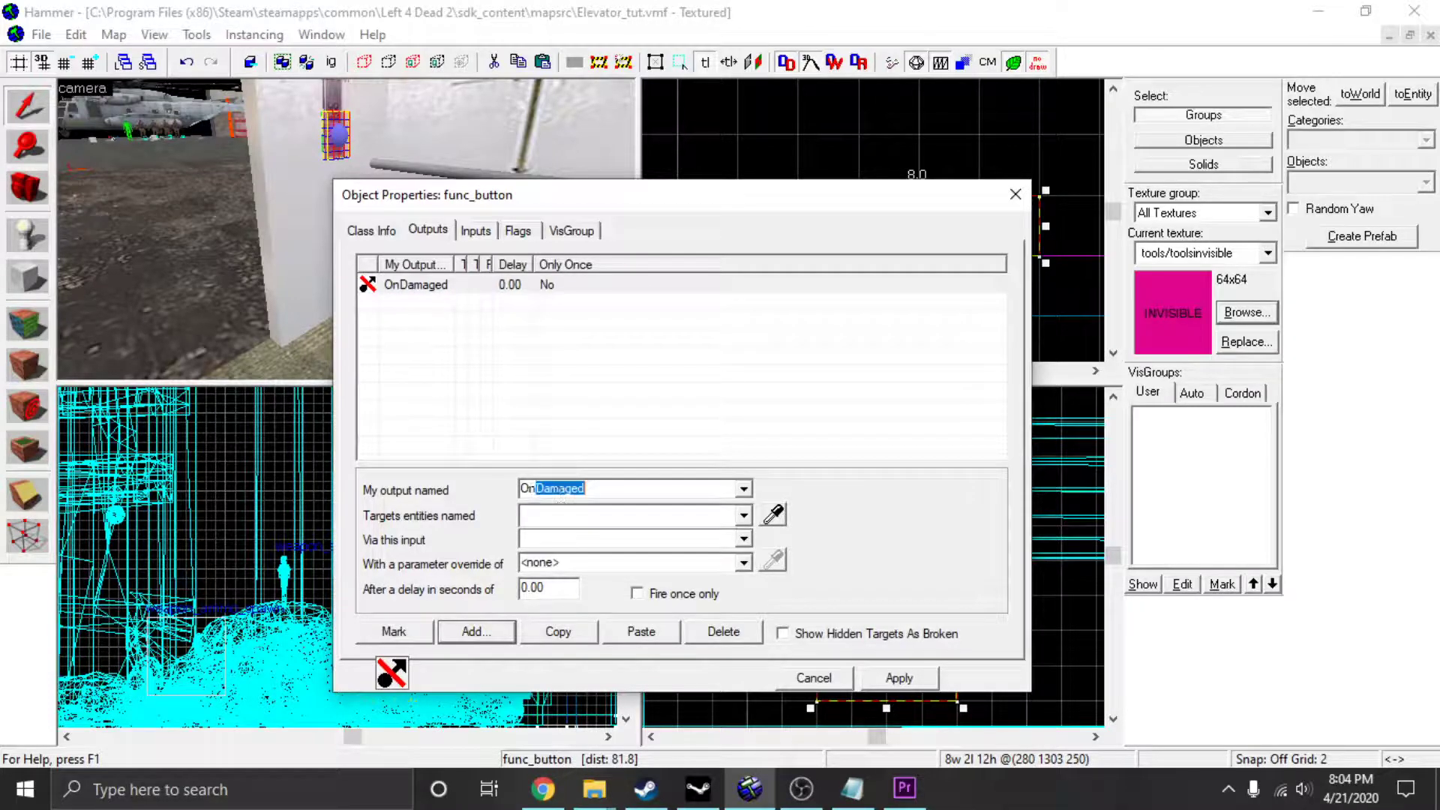
{"action": "key", "text": "BackSpace"}
{"action": "key", "text": "BackSpace"}
{"action": "key", "text": "BackSpace"}
{"action": "type", "text": "OnT"}
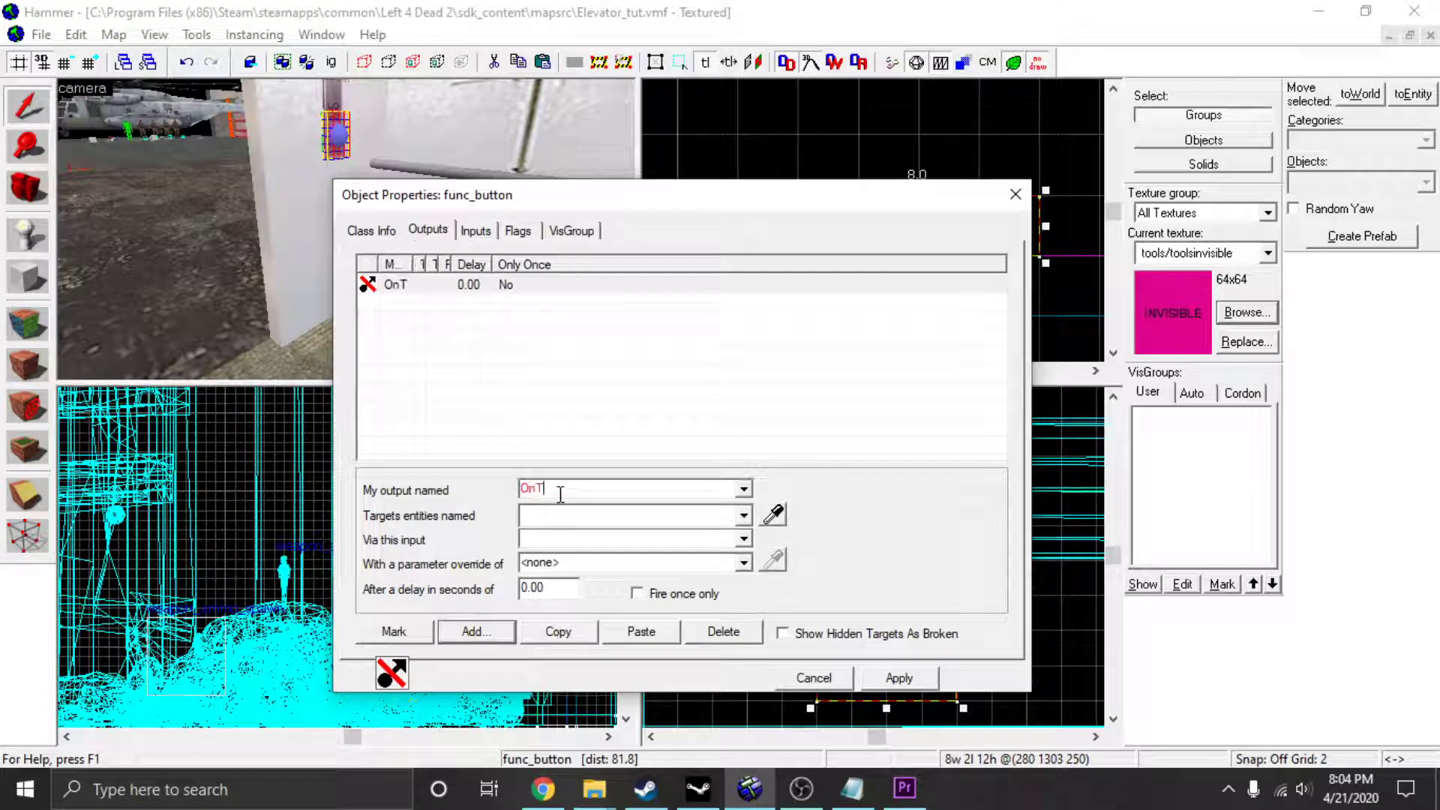
{"action": "key", "text": "BackSpace"}
{"action": "key", "text": "BackSpace"}
{"action": "key", "text": "BackSpace"}
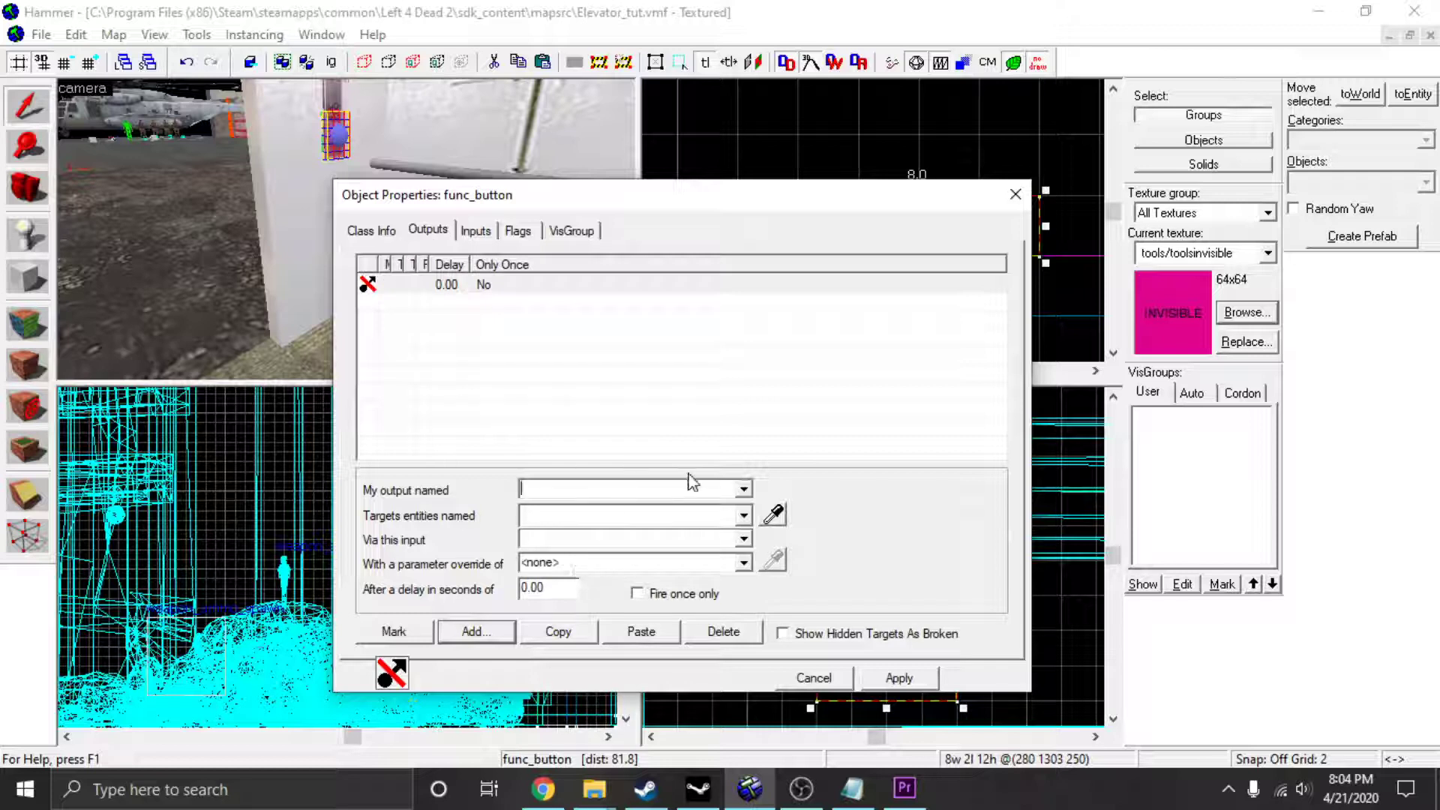
Look through the output names available for the lower func_button's new entry.
{"action": "left_click", "coordinate": [743, 489]}
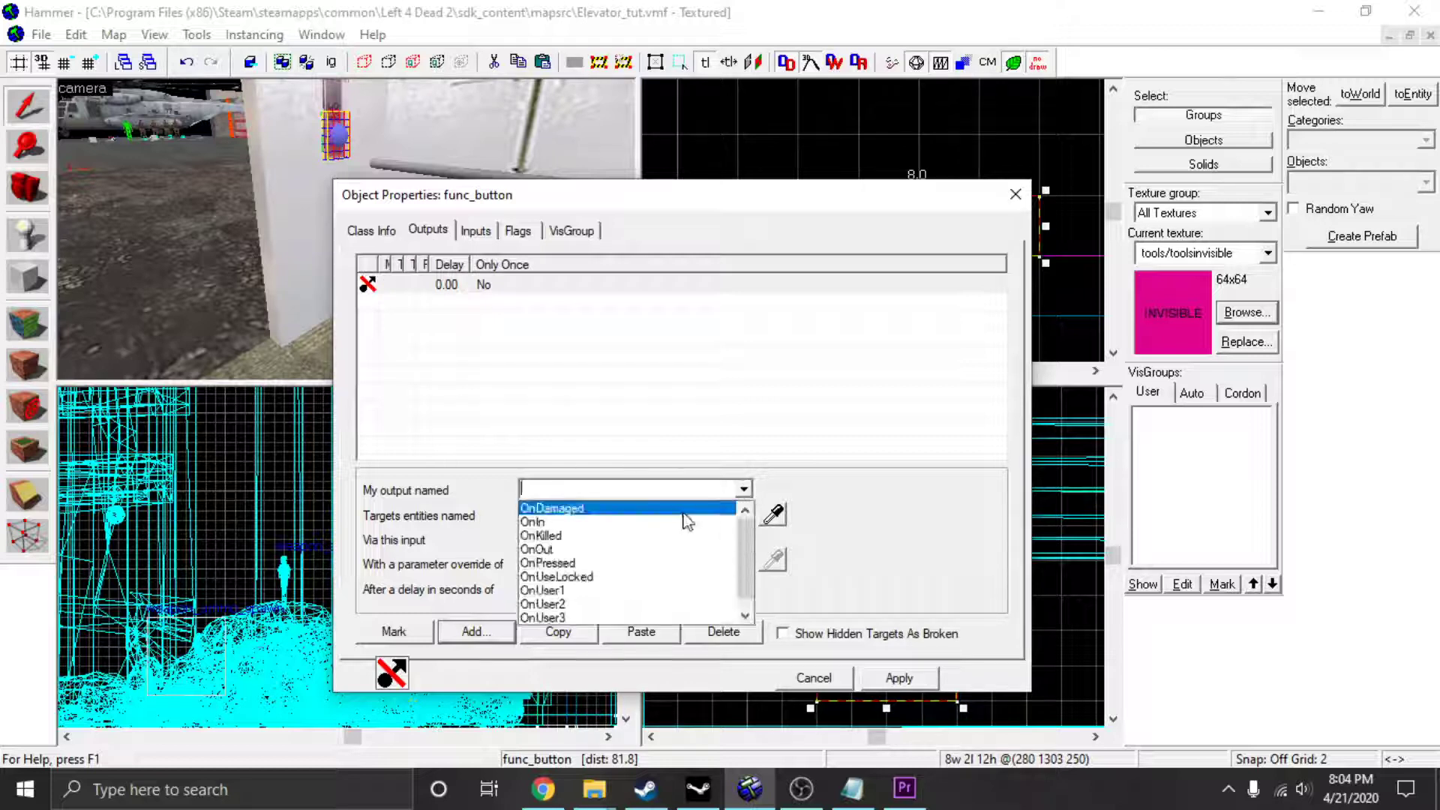
{"action": "scroll", "coordinate": [580, 554], "scroll_direction": "up", "scroll_amount": 1}
{"action": "scroll", "coordinate": [587, 528], "scroll_direction": "down", "scroll_amount": 1}
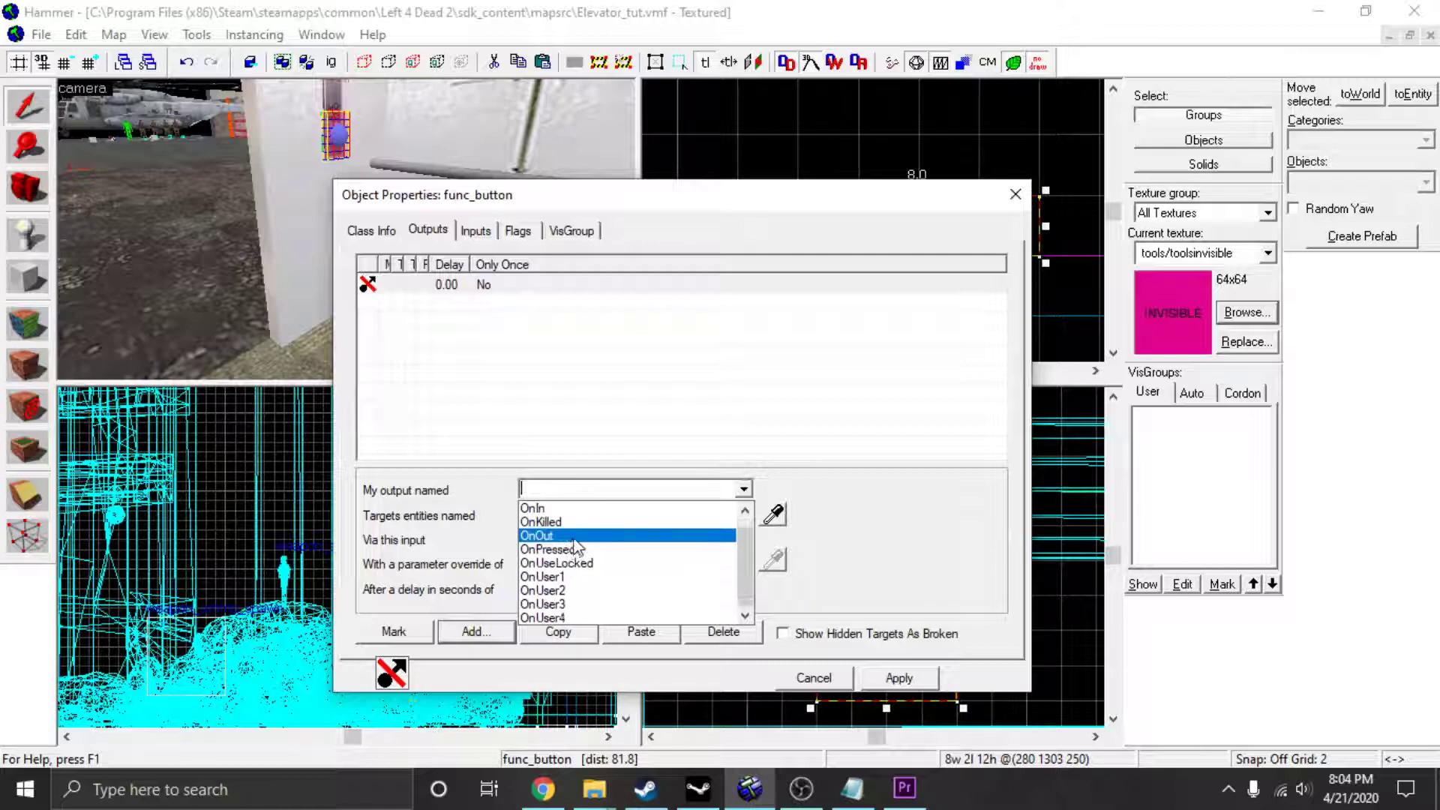
{"action": "scroll", "coordinate": [577, 559], "scroll_direction": "up", "scroll_amount": 1}
{"action": "scroll", "coordinate": [588, 555], "scroll_direction": "down", "scroll_amount": 1}
{"action": "left_click", "coordinate": [937, 510]}
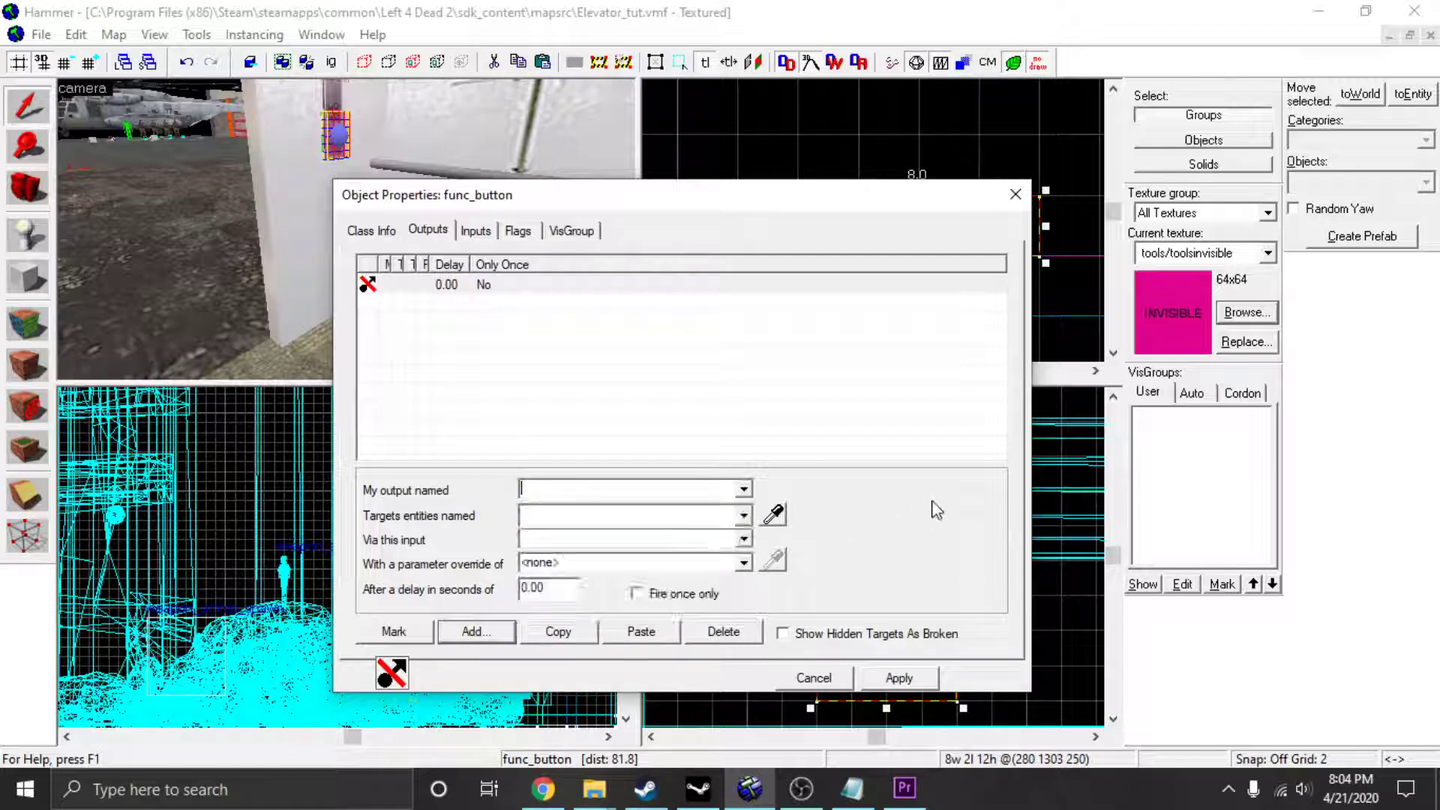
Compare the class properties and outputs of the lower and upper func_button entities, and check the upper button's inputs.
{"action": "left_click", "coordinate": [380, 234]}
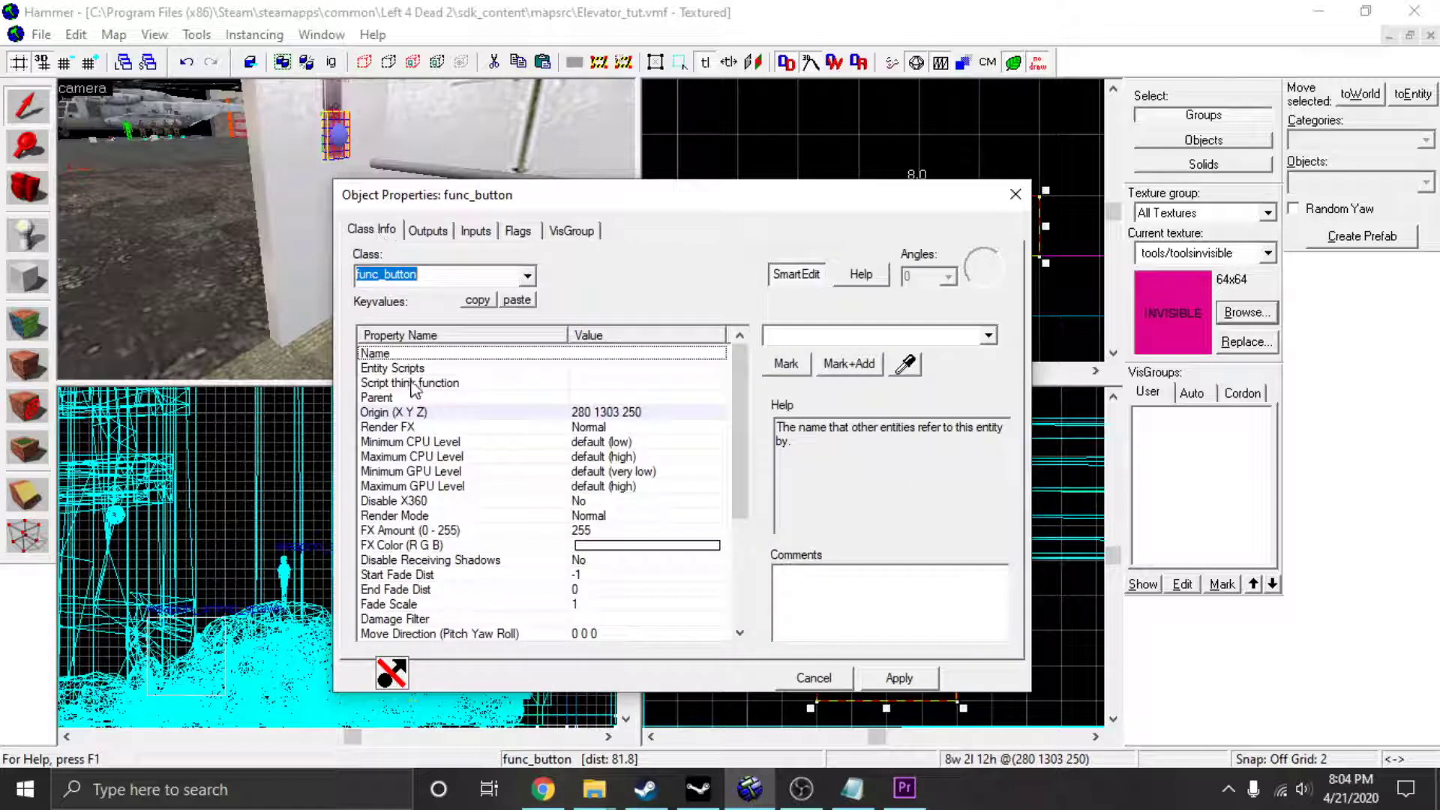
{"action": "left_click", "coordinate": [429, 356]}
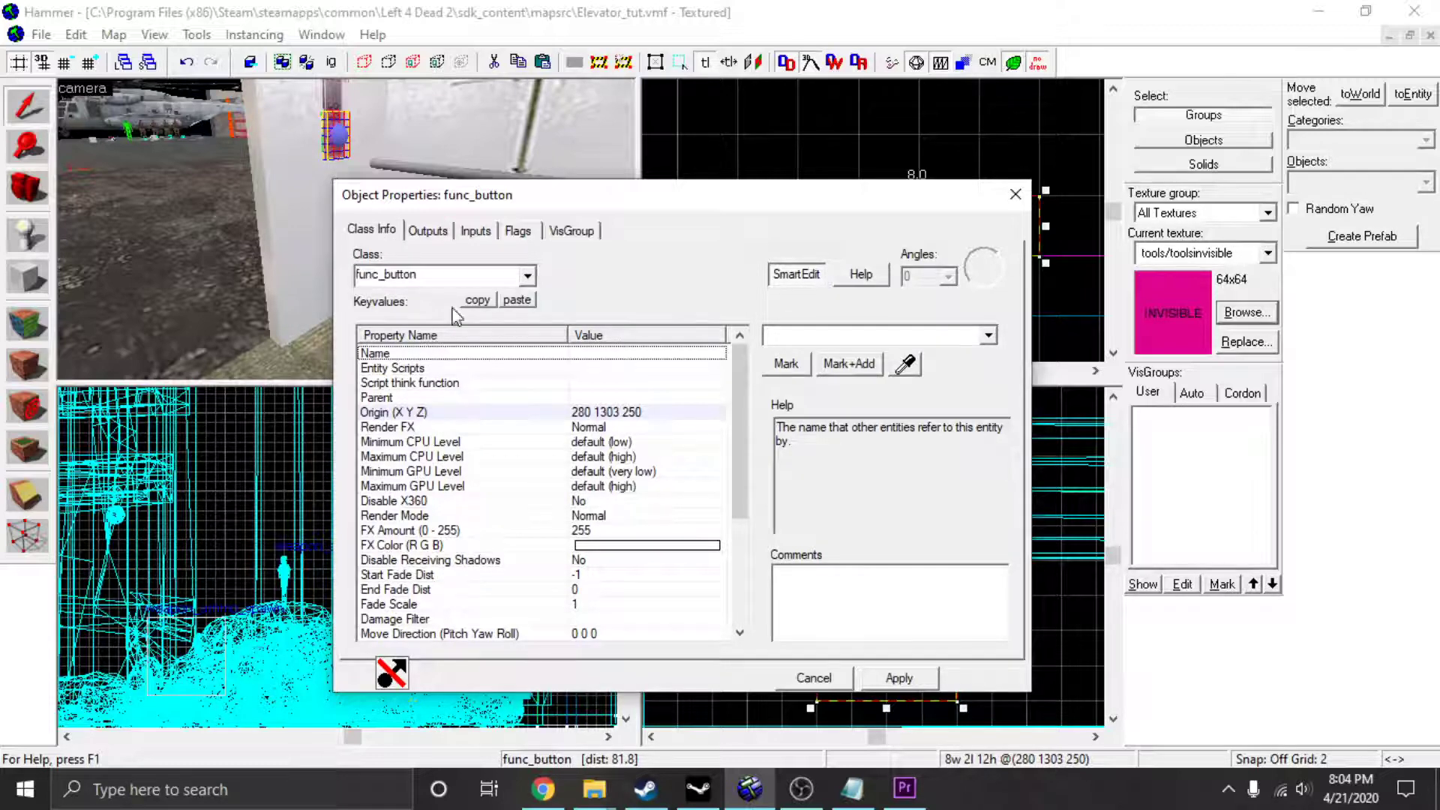
{"action": "left_click", "coordinate": [349, 98]}
{"action": "left_click", "coordinate": [338, 93]}
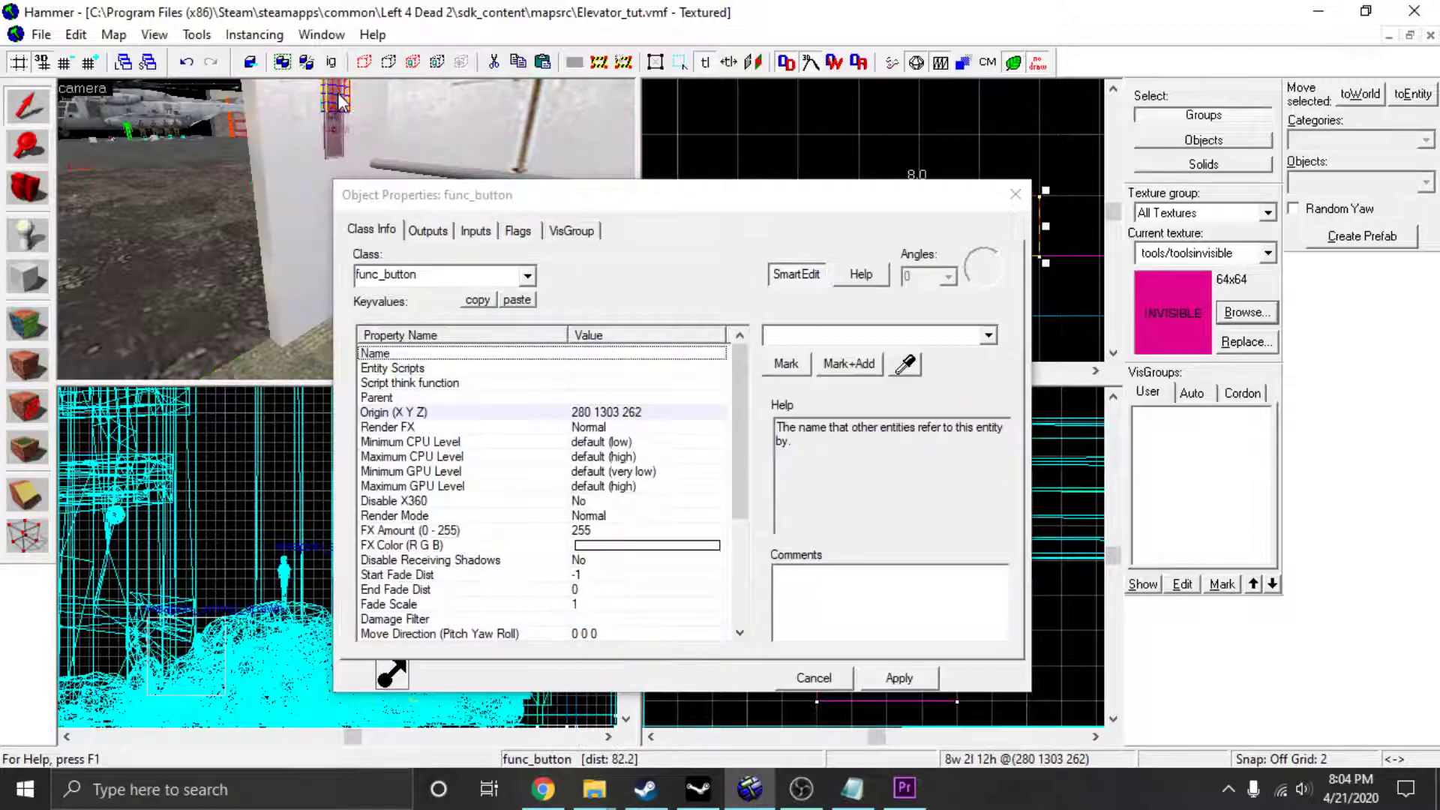
{"action": "left_click", "coordinate": [341, 141]}
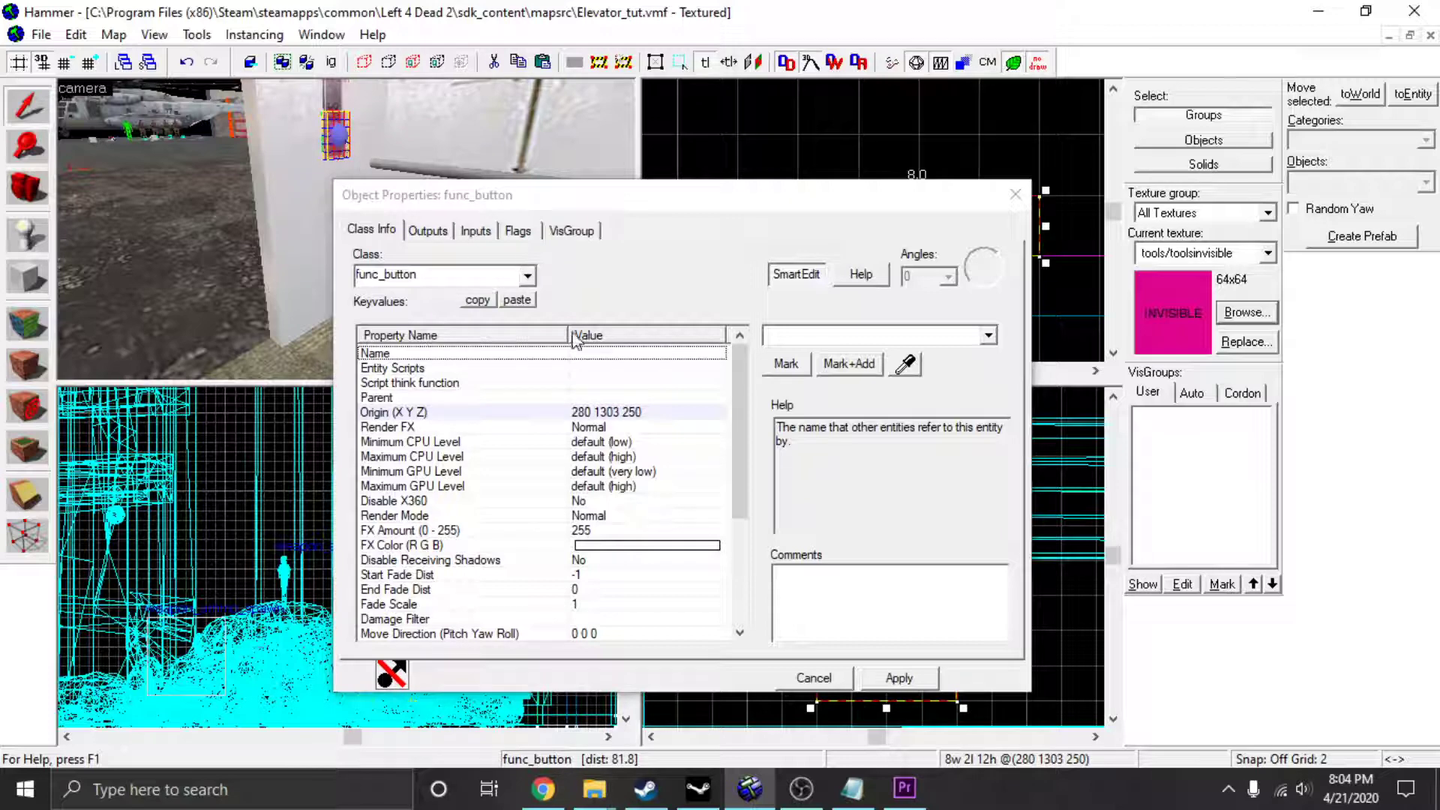
{"action": "scroll", "coordinate": [534, 437], "scroll_direction": "down", "scroll_amount": 4}
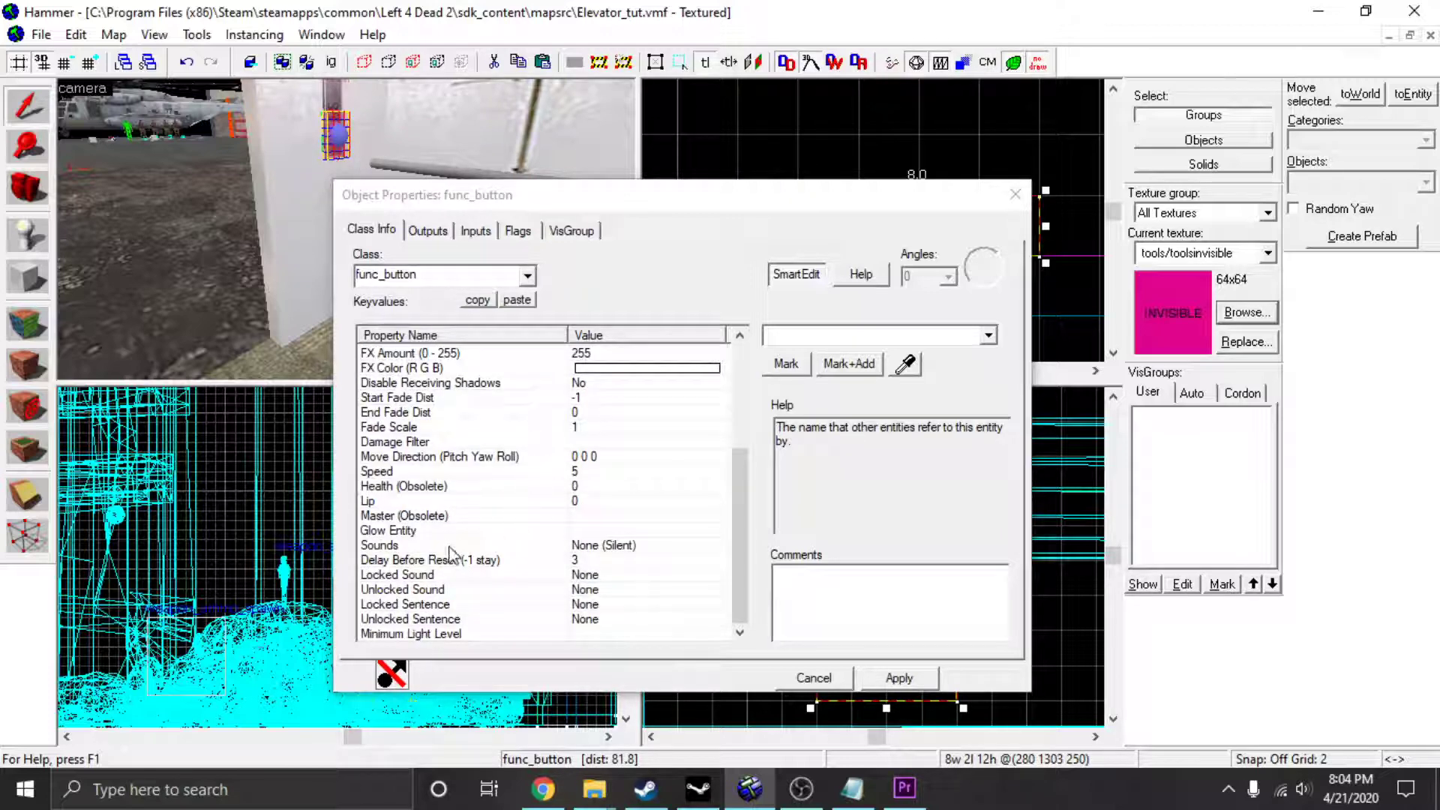
{"action": "scroll", "coordinate": [451, 553], "scroll_direction": "up", "scroll_amount": 4}
{"action": "left_click", "coordinate": [425, 232]}
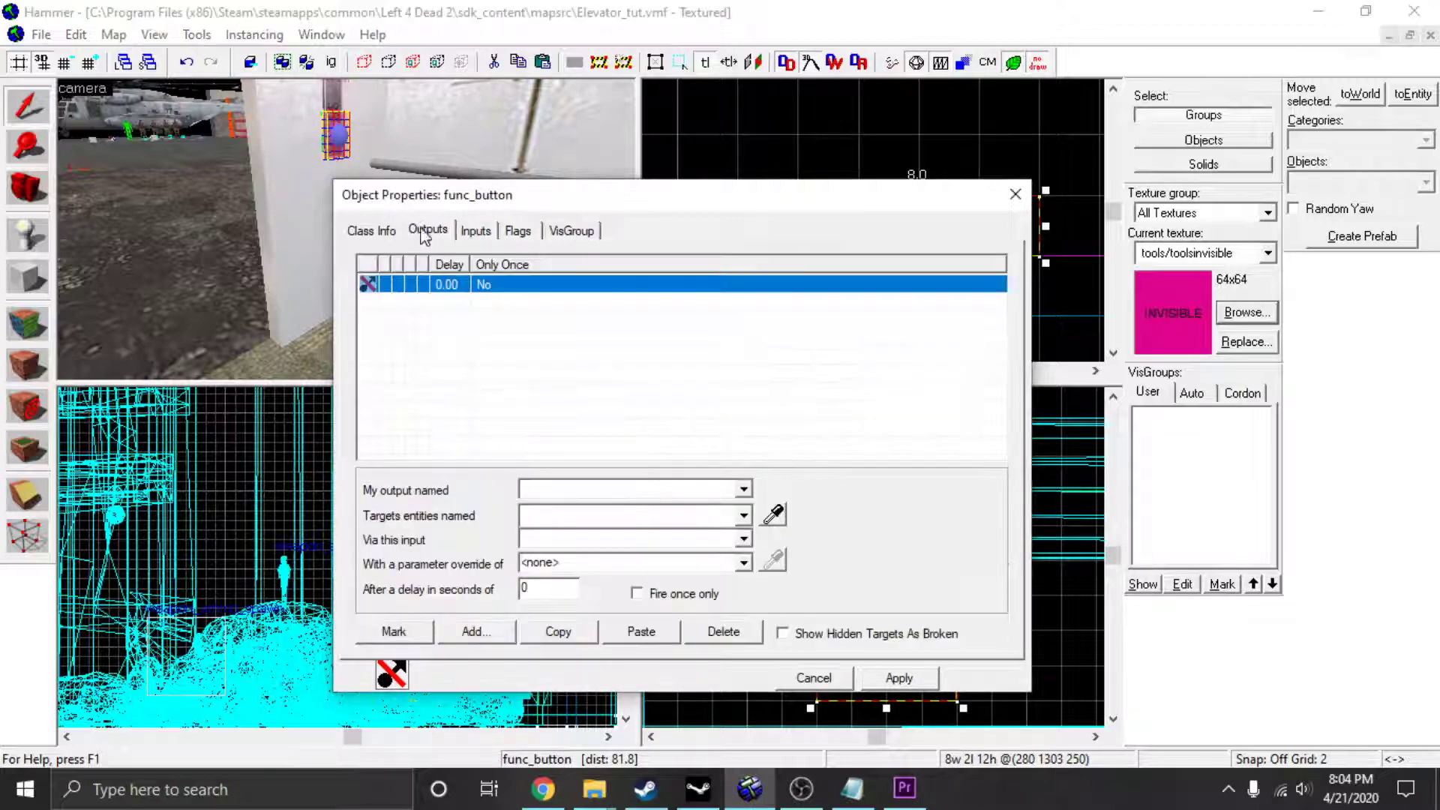
{"action": "left_click", "coordinate": [743, 489]}
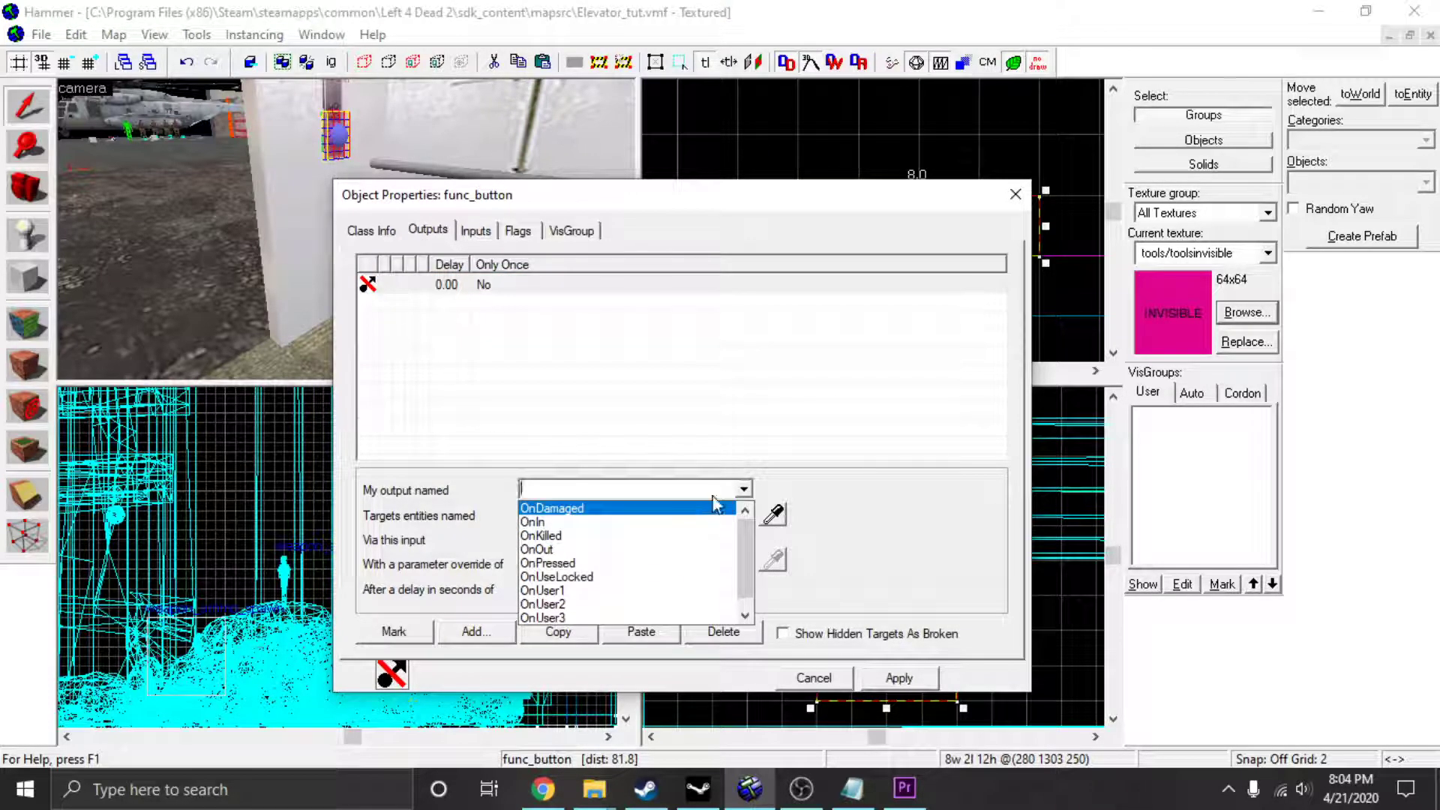
{"action": "left_click", "coordinate": [738, 490]}
{"action": "left_click", "coordinate": [1015, 195]}
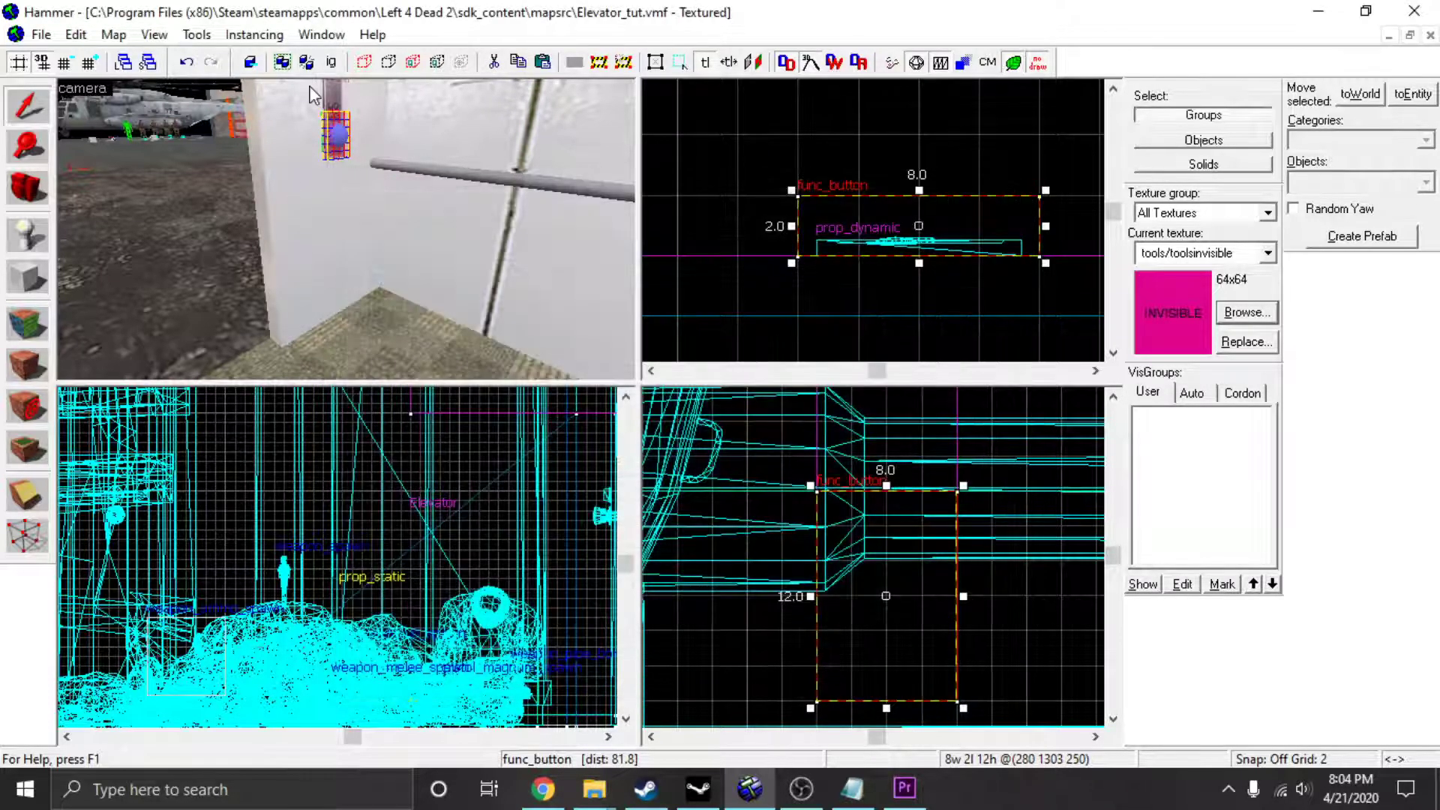
{"action": "double_click", "coordinate": [330, 86]}
{"action": "left_click", "coordinate": [474, 231]}
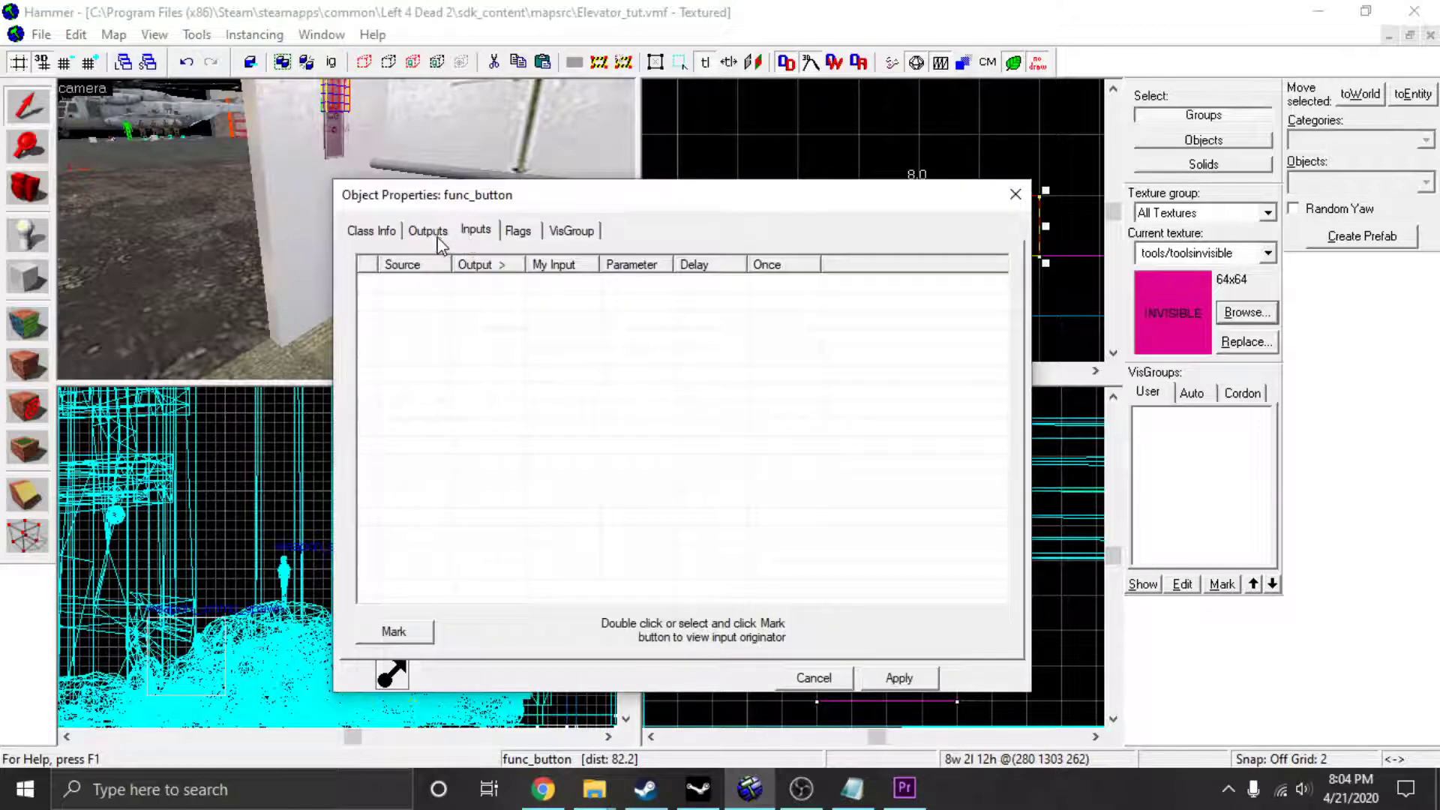
{"action": "left_click", "coordinate": [428, 230]}
{"action": "left_click", "coordinate": [1015, 194]}
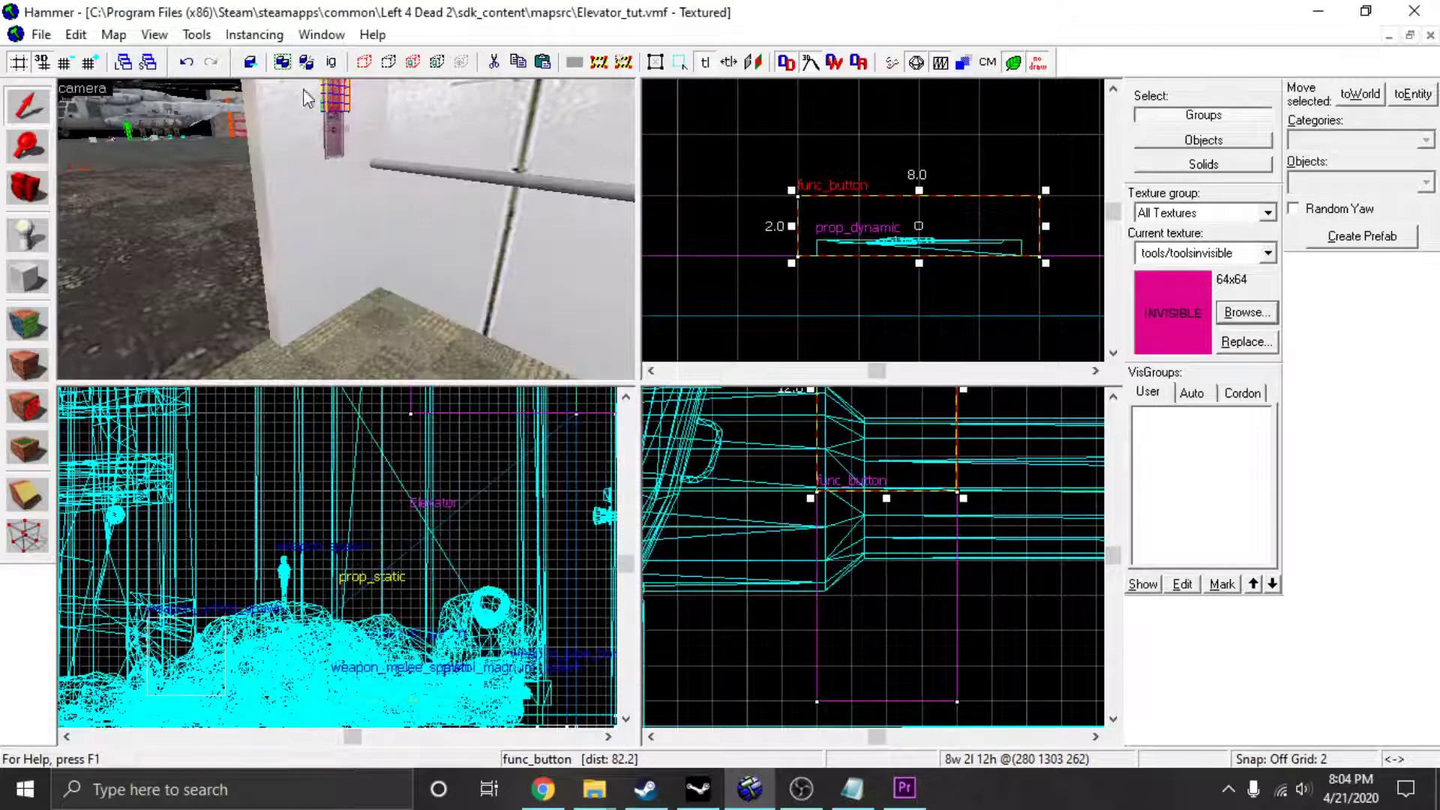
Set the lower func_button's blank output to OnPressed with logic_relay_bottom as its target entity.
{"action": "double_click", "coordinate": [338, 129]}
{"action": "left_click", "coordinate": [442, 230]}
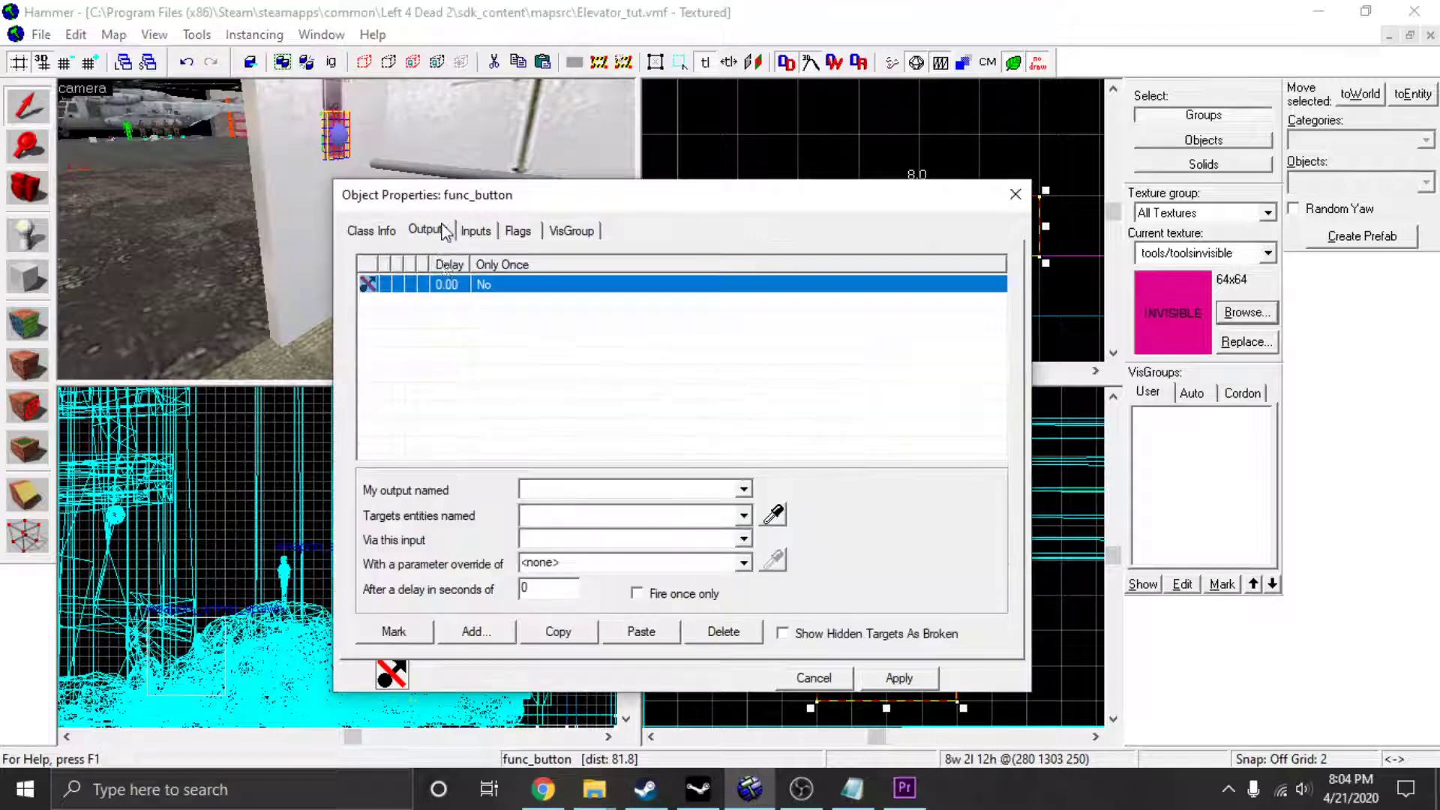
{"action": "left_click", "coordinate": [553, 488]}
{"action": "type", "text": "OnPressed"}
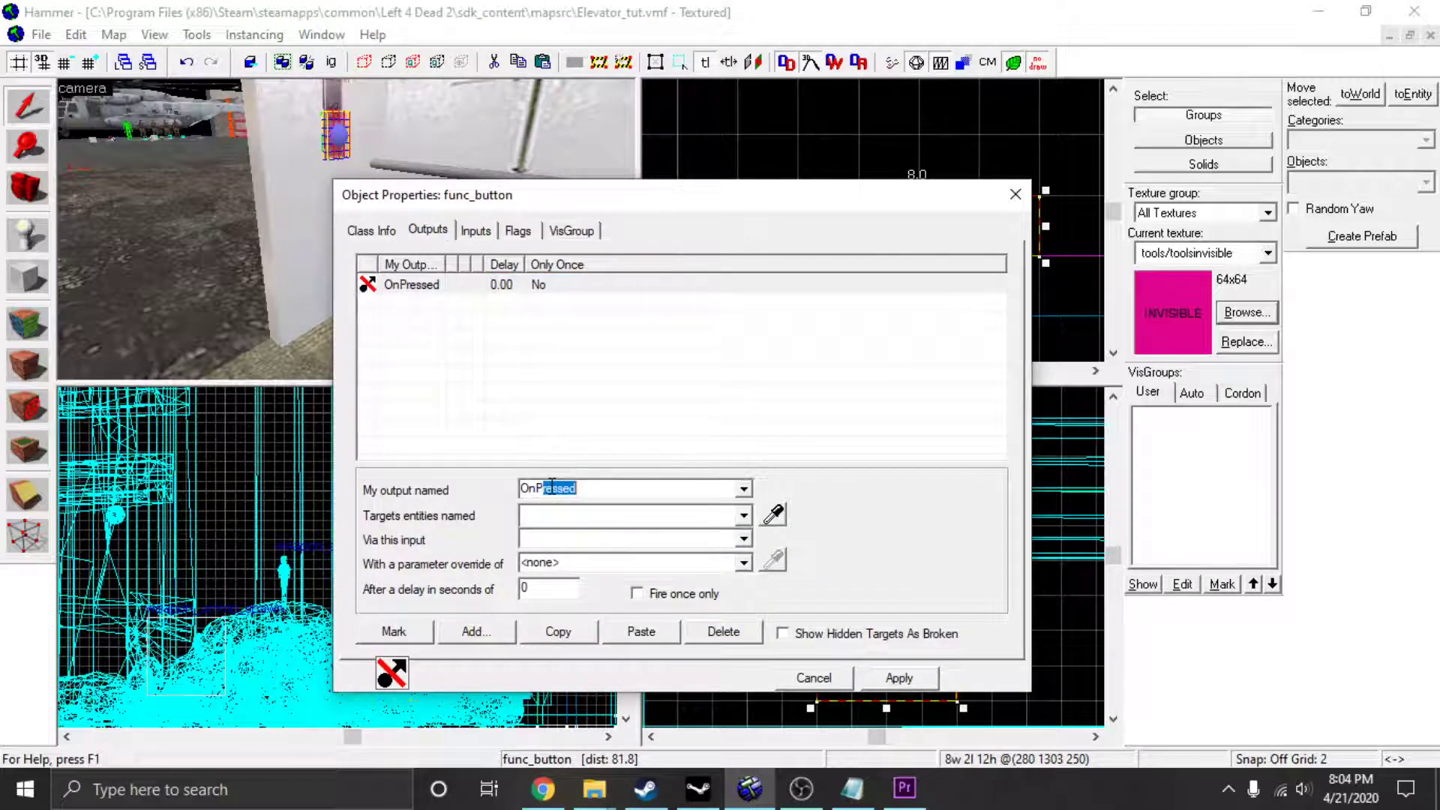
{"action": "key", "text": "Return"}
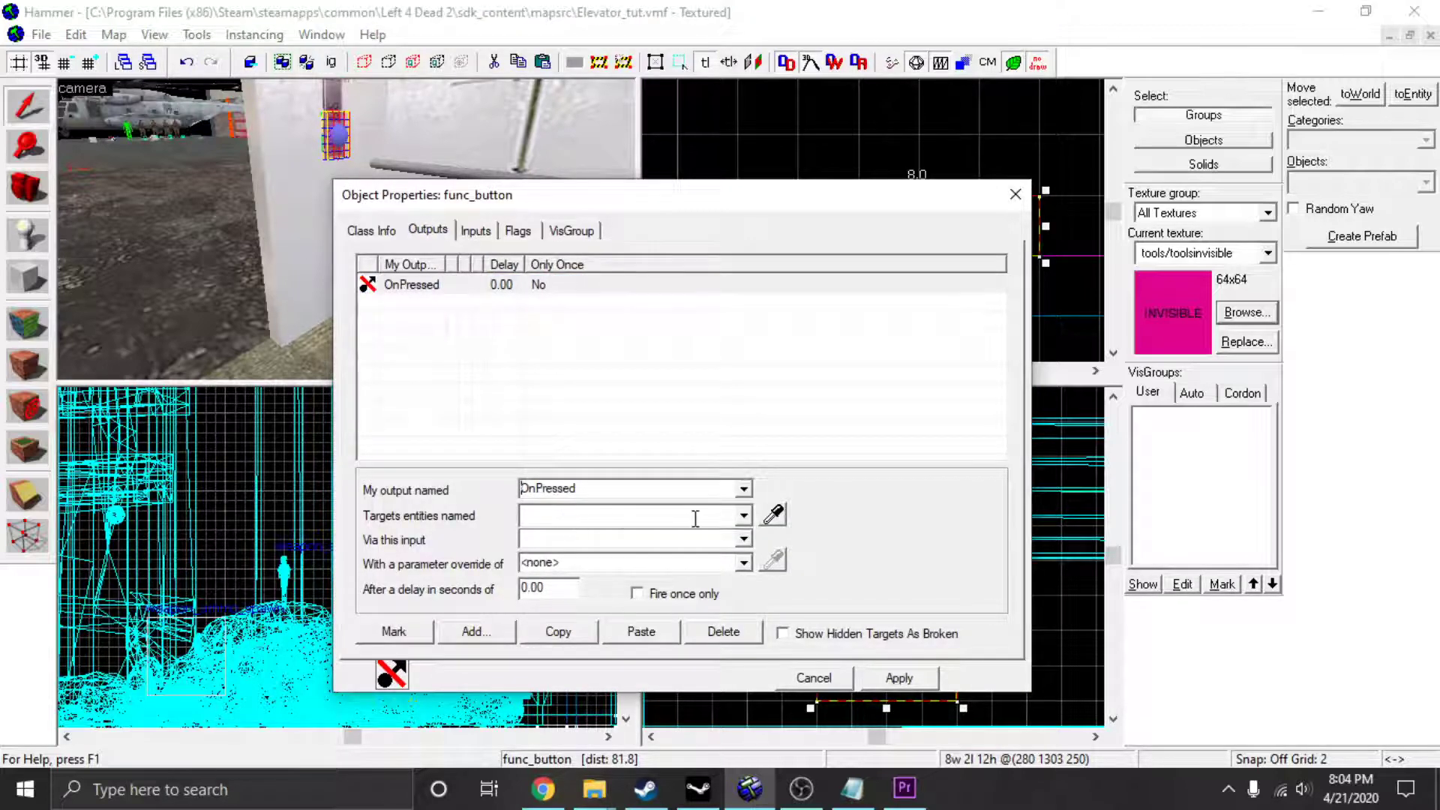
{"action": "left_click", "coordinate": [743, 515]}
{"action": "type", "text": "lo"}
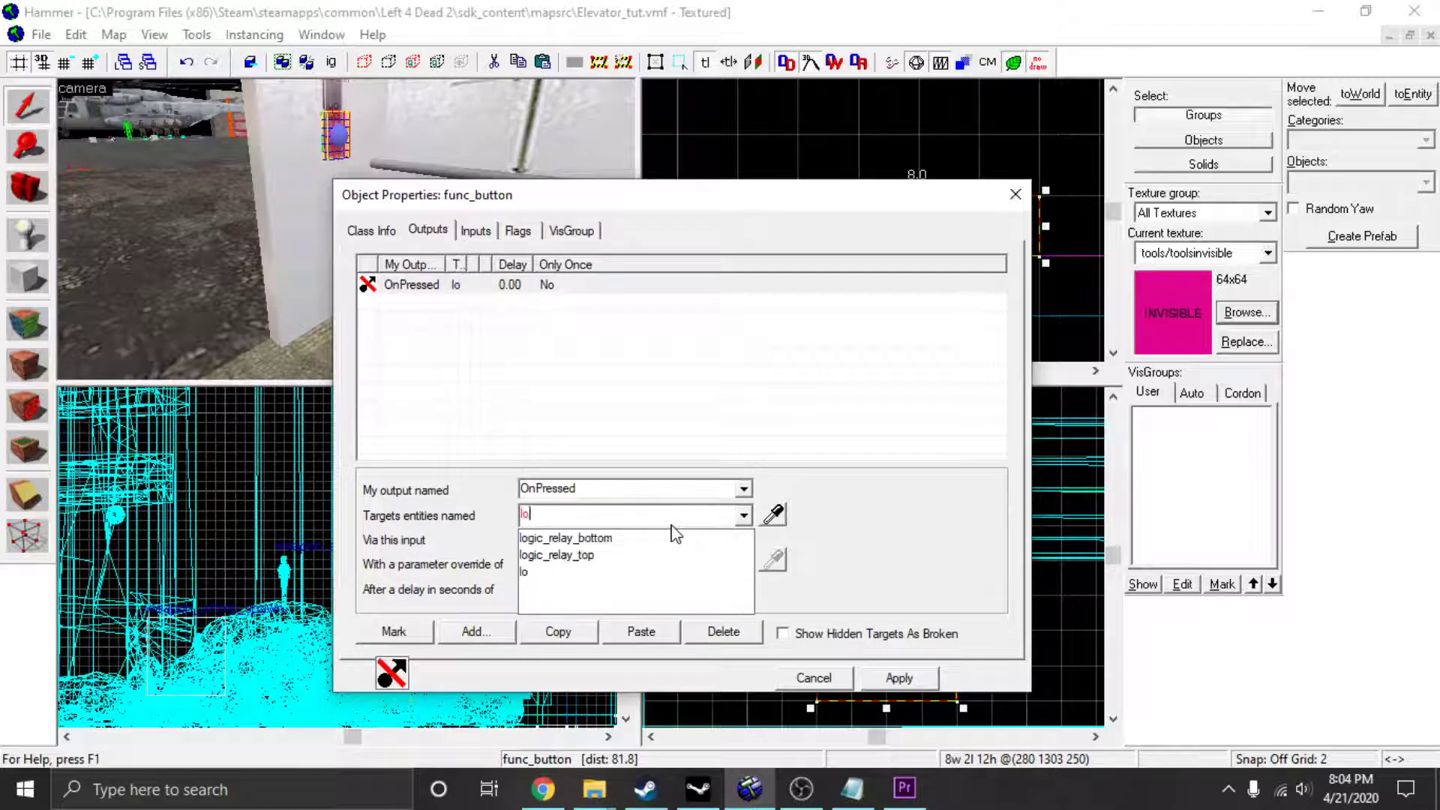
{"action": "type", "text": "gic_re"}
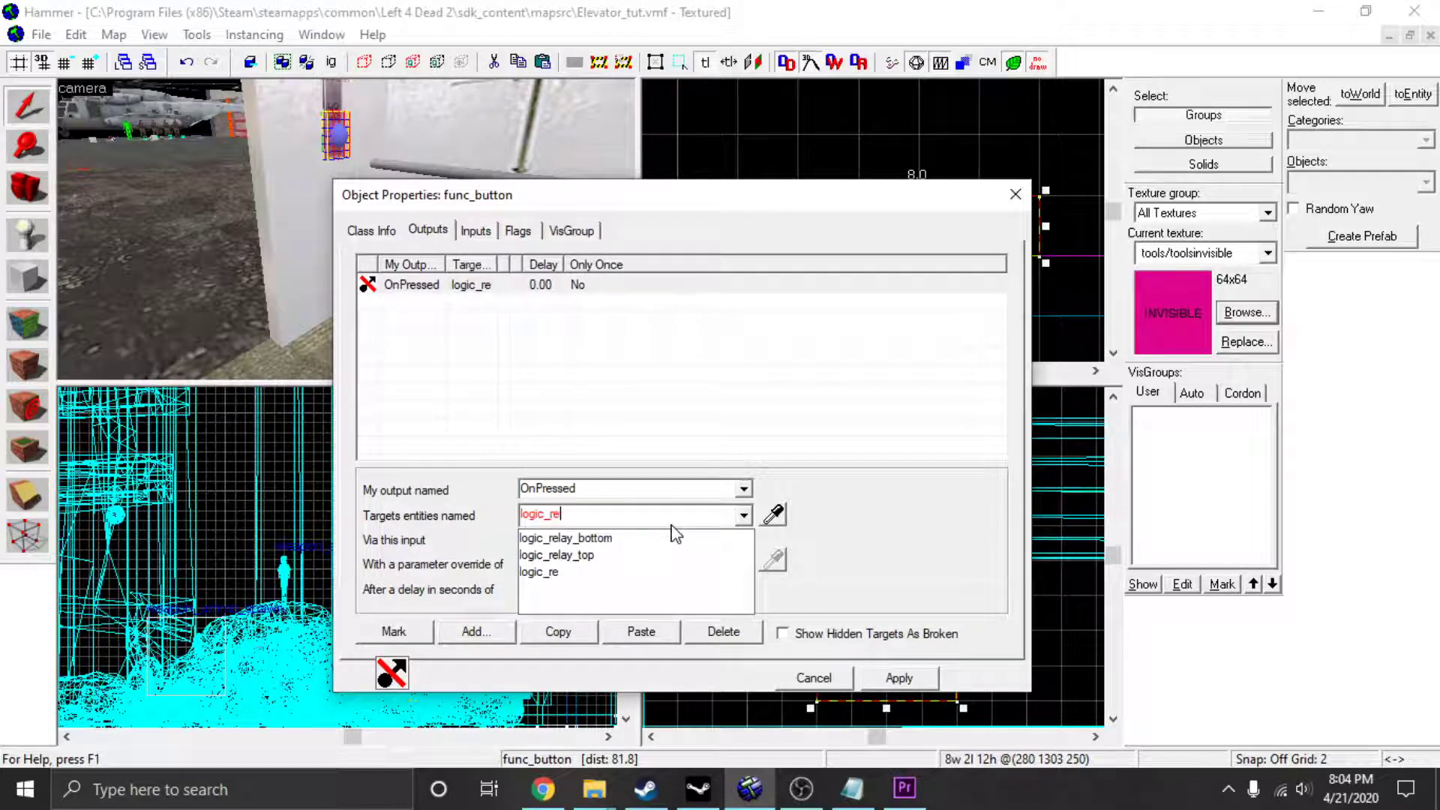
{"action": "left_click", "coordinate": [659, 538]}
{"action": "left_click", "coordinate": [621, 539]}
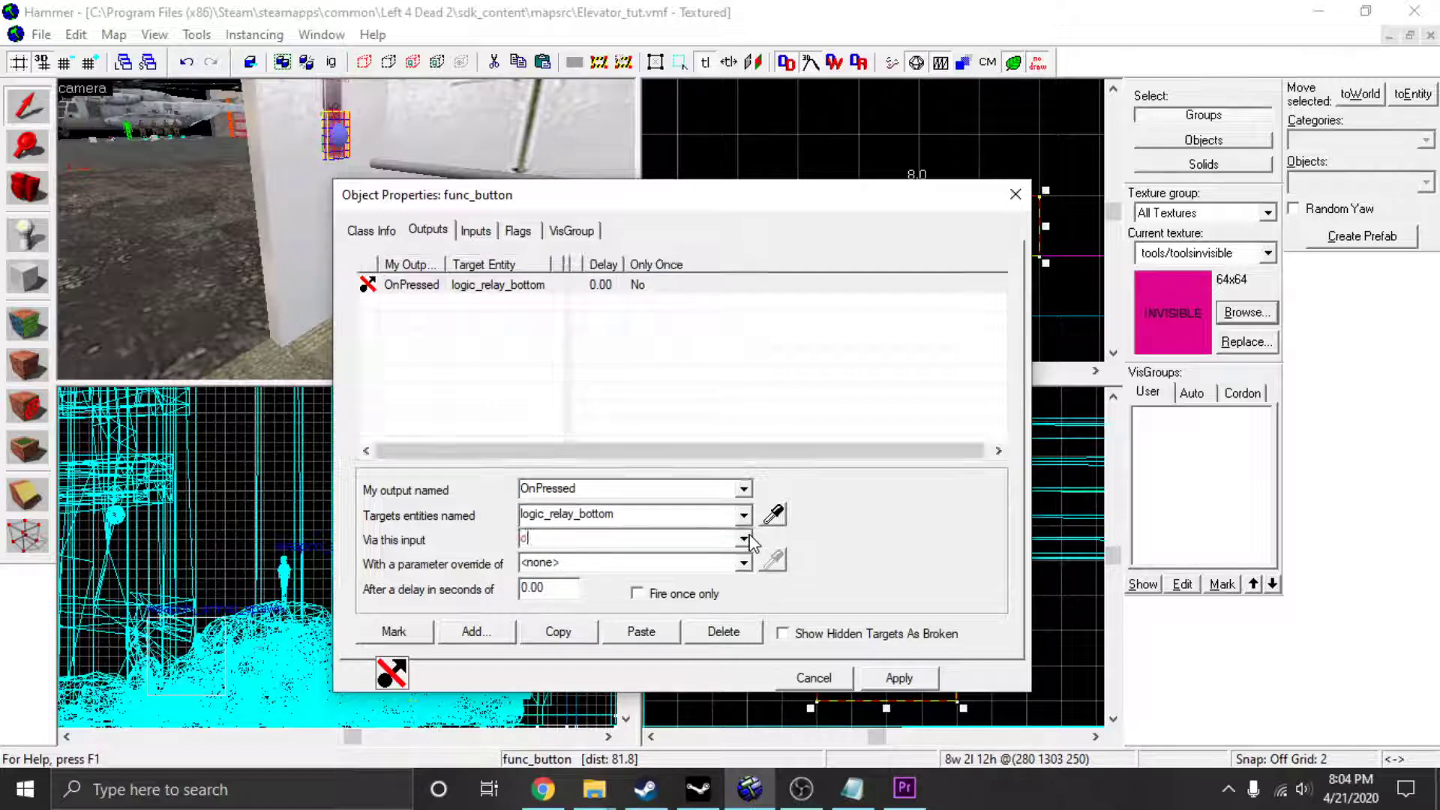
Set the OnPressed output's target input to Trigger, apply the change, and close the lower func_button's properties.
{"action": "type", "text": "OnT"}
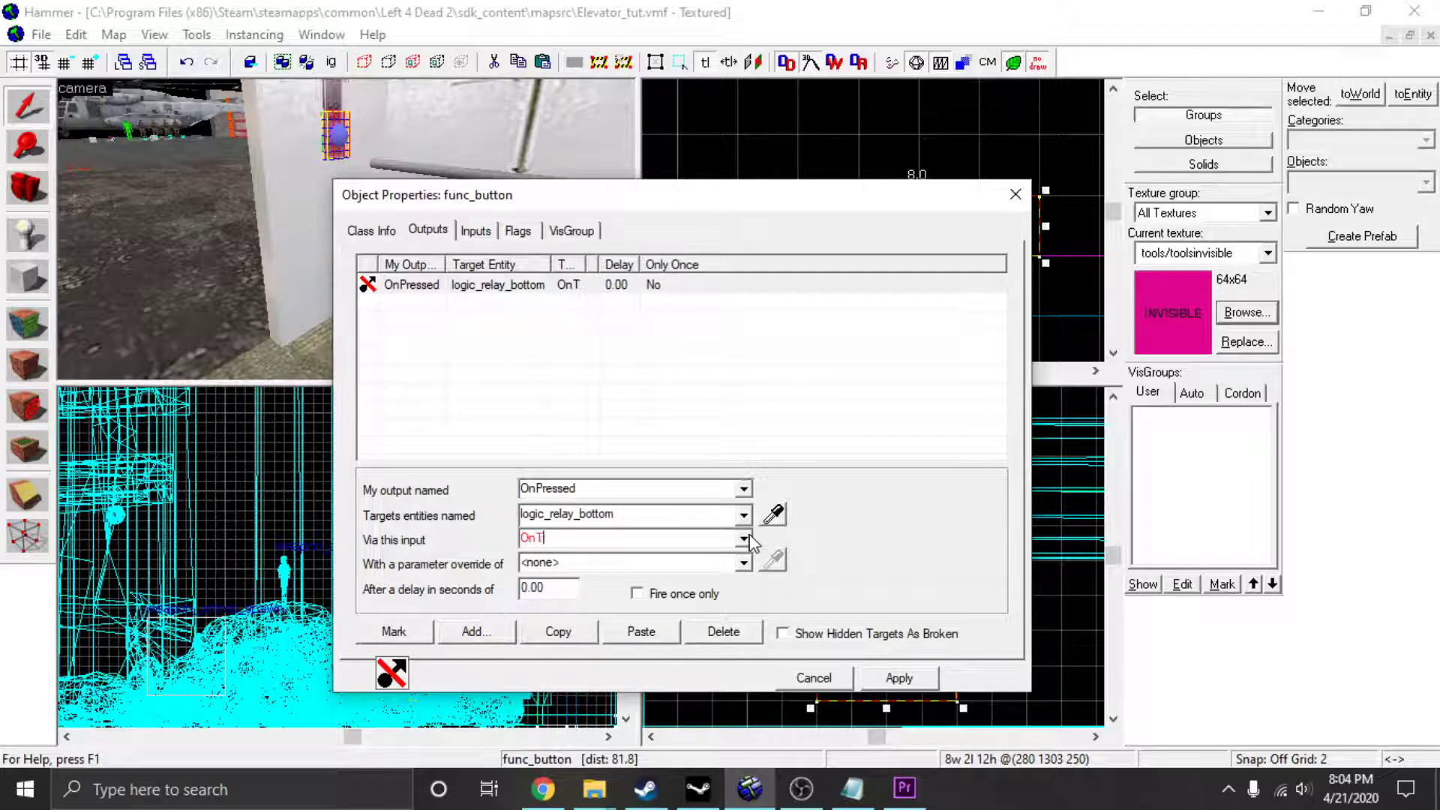
{"action": "key", "text": "BackSpace"}
{"action": "left_click", "coordinate": [743, 538]}
{"action": "scroll", "coordinate": [540, 622], "scroll_direction": "down", "scroll_amount": 3}
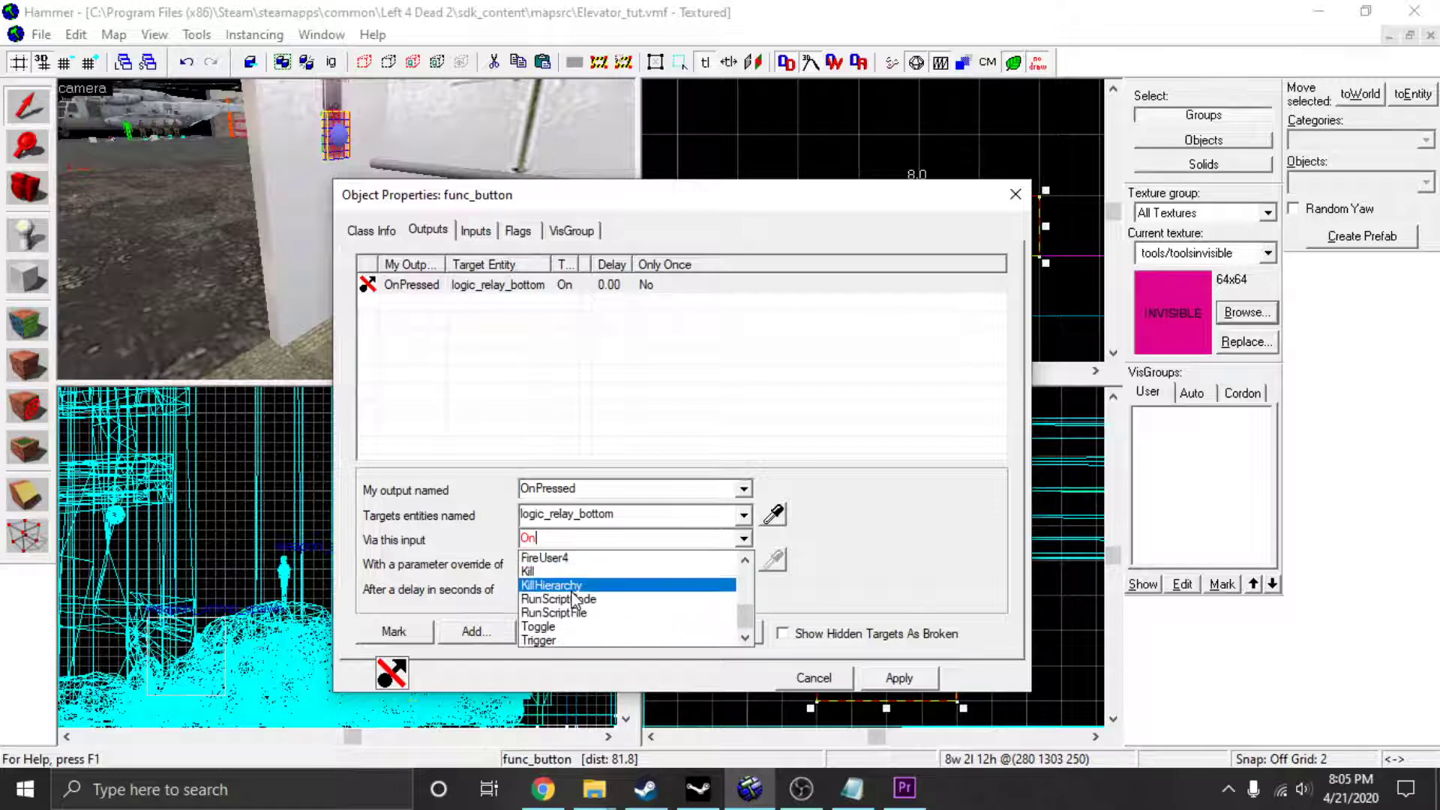
{"action": "left_click", "coordinate": [555, 638]}
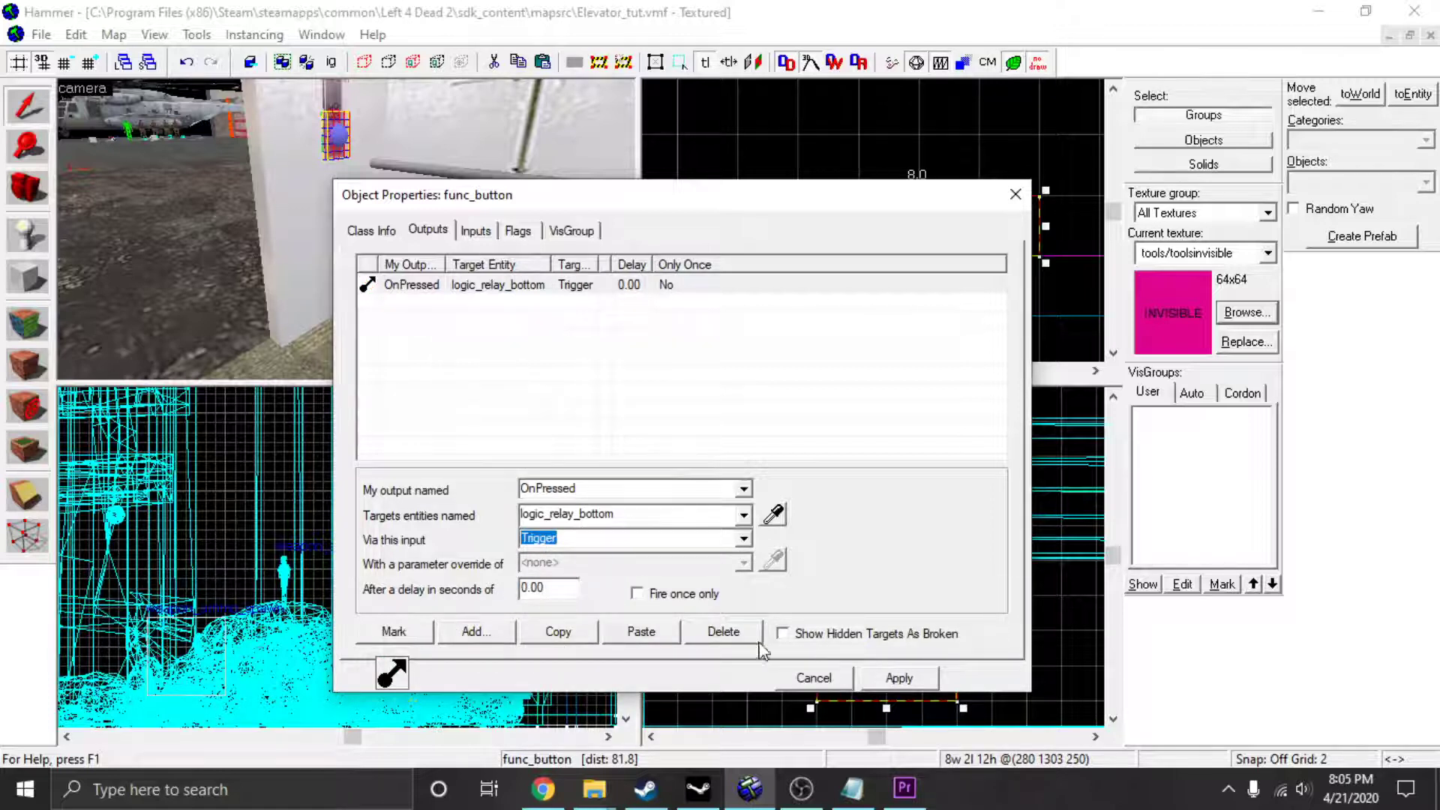
{"action": "left_click", "coordinate": [899, 678]}
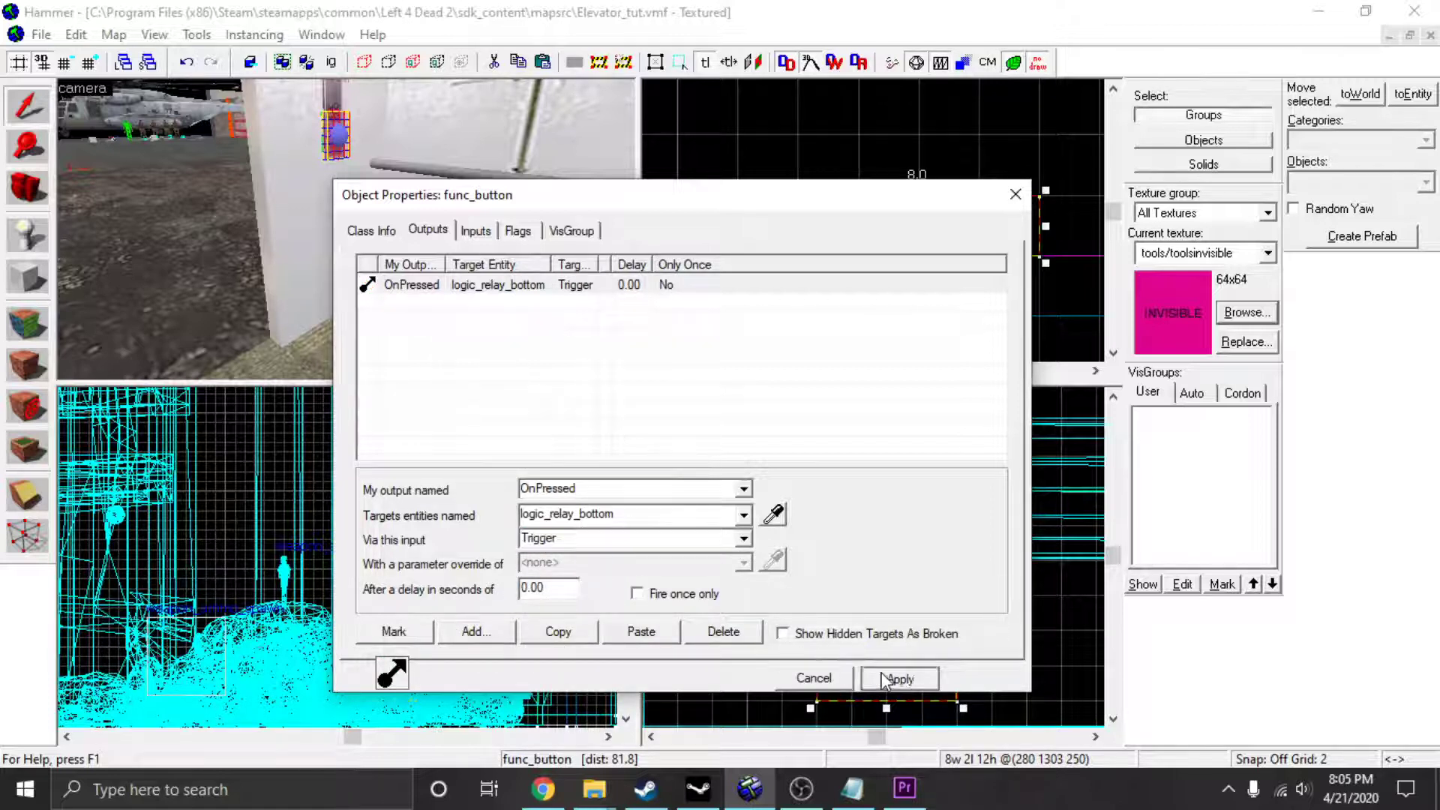
{"action": "left_click", "coordinate": [1021, 193]}
Open the properties of the original elevator's elevator_top_relay outside the rebuilt elevator.
{"action": "left_click_drag", "start_coordinate": [345, 210], "coordinate": [317, 295]}
{"action": "scroll", "coordinate": [348, 312], "scroll_direction": "up", "scroll_amount": 5}
{"action": "scroll", "coordinate": [477, 243], "scroll_direction": "up", "scroll_amount": 5}
{"action": "scroll", "coordinate": [318, 273], "scroll_direction": "down", "scroll_amount": 5}
{"action": "key", "text": "Left"}
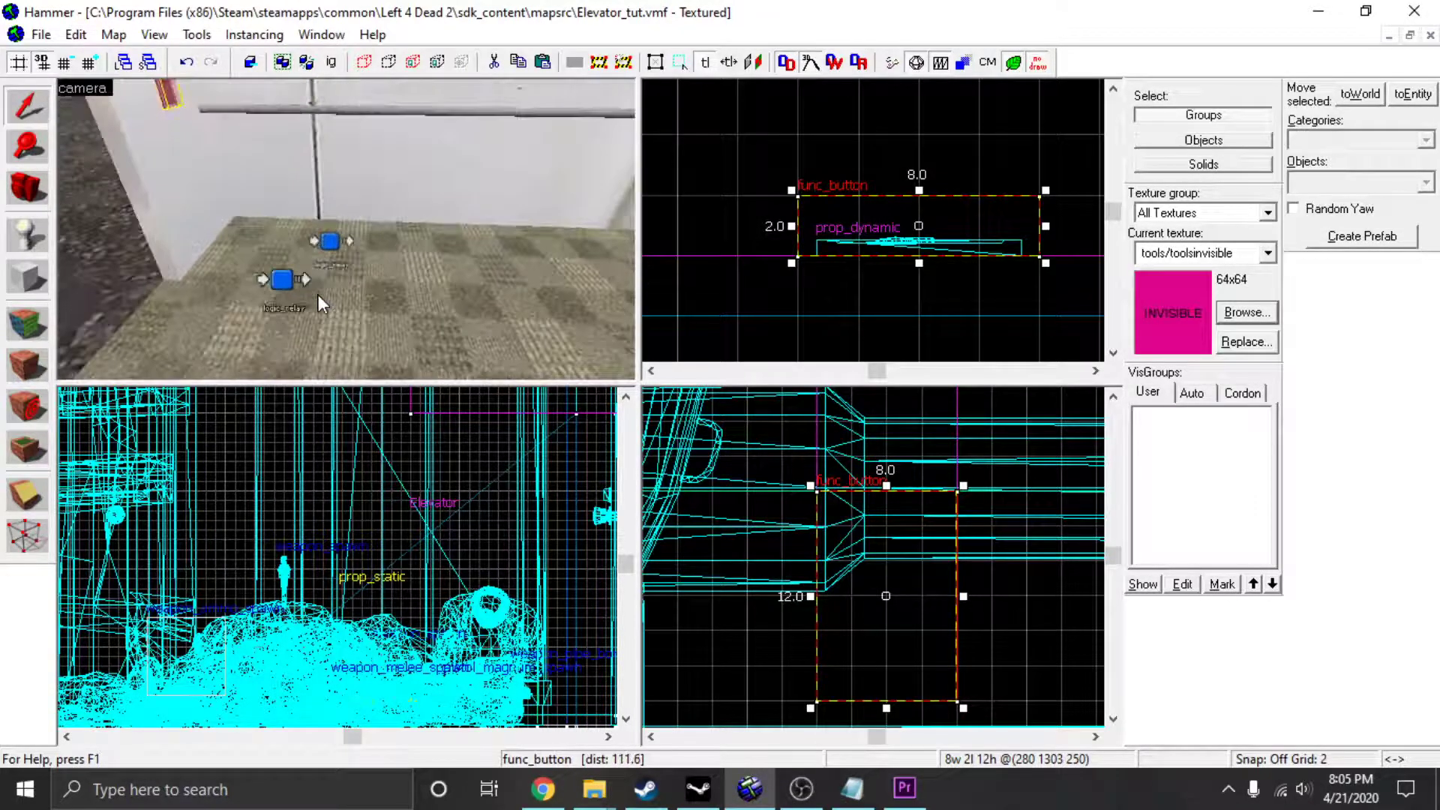
{"action": "key", "text": "Right"}
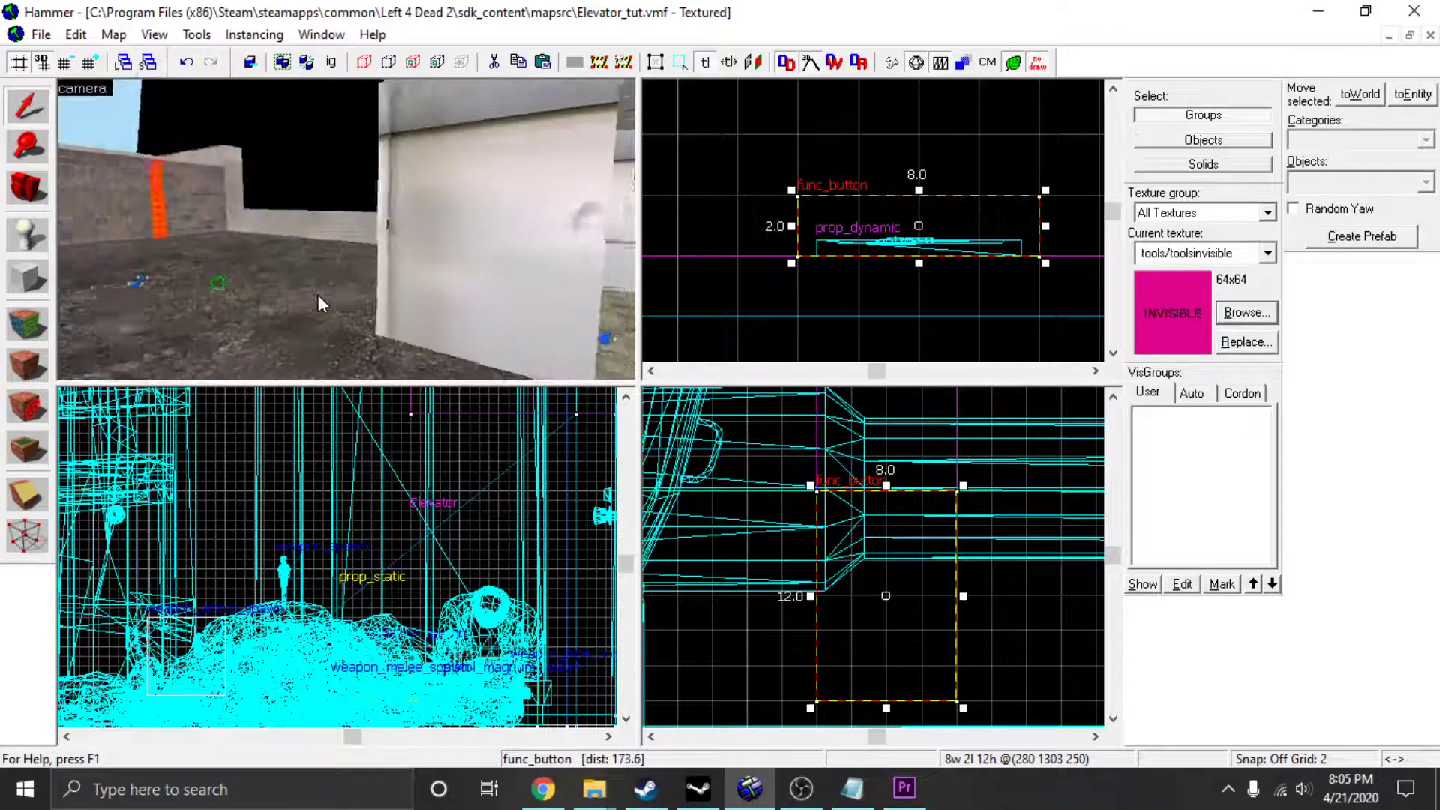
{"action": "key", "text": "w"}
{"action": "key", "text": "w"}
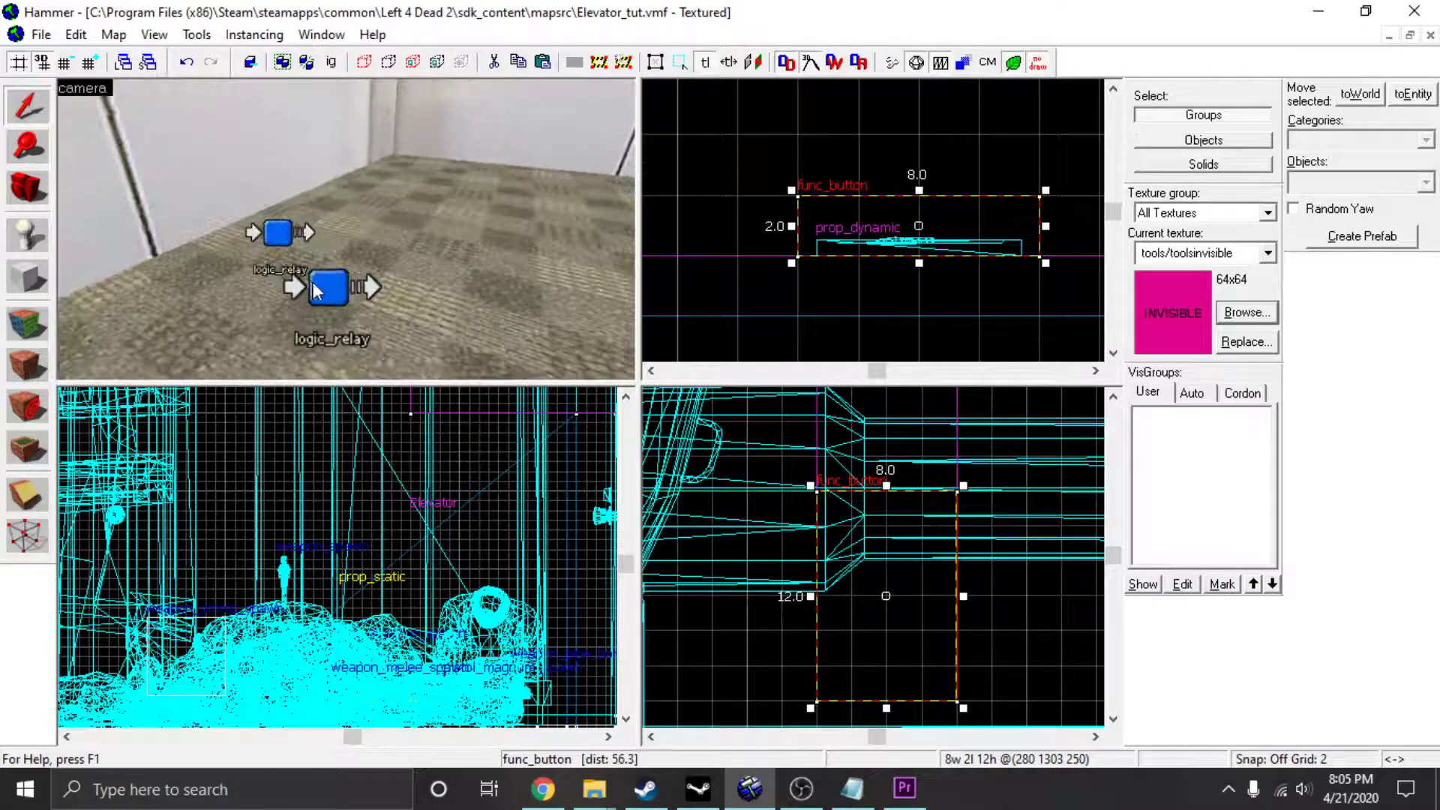
{"action": "key", "text": "s"}
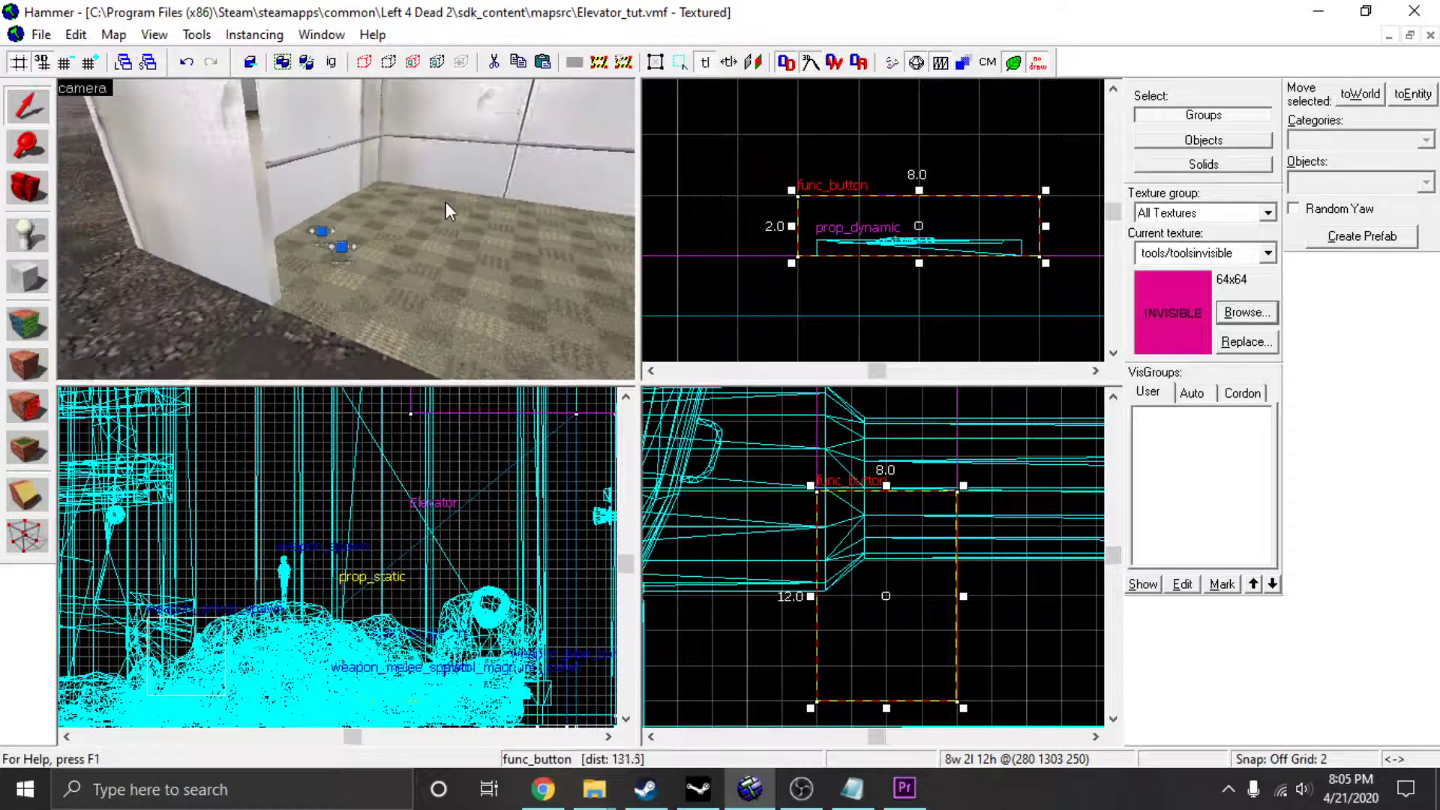
{"action": "key", "text": "Left"}
{"action": "key", "text": "w"}
{"action": "double_click", "coordinate": [239, 182]}
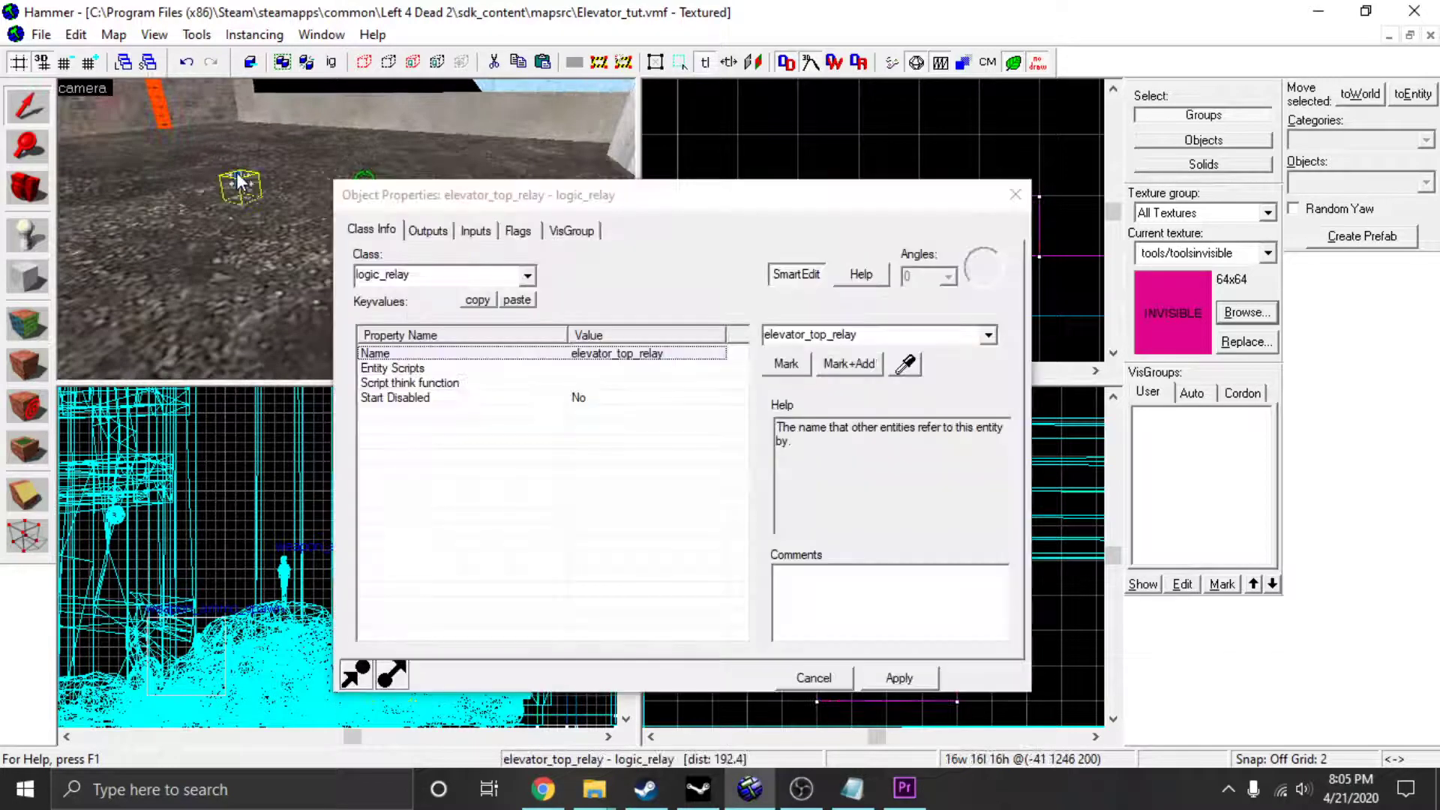
Examine the outputs of the original elevator's elevator_top_relay and elevator_down_relay, comparing the floor each one sends the Elevator to.
{"action": "left_click", "coordinate": [428, 231]}
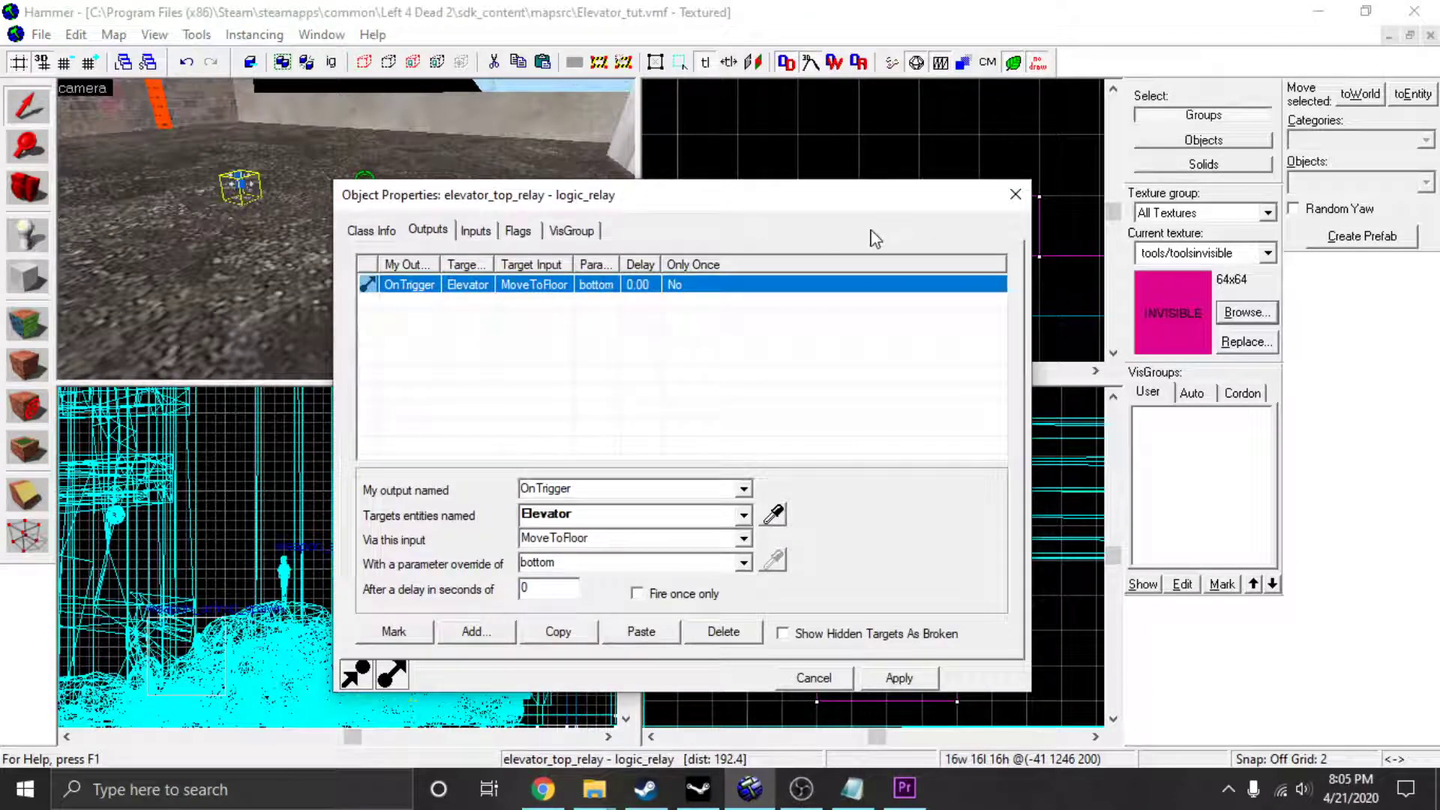
{"action": "left_click", "coordinate": [1014, 196]}
{"action": "key", "text": "w"}
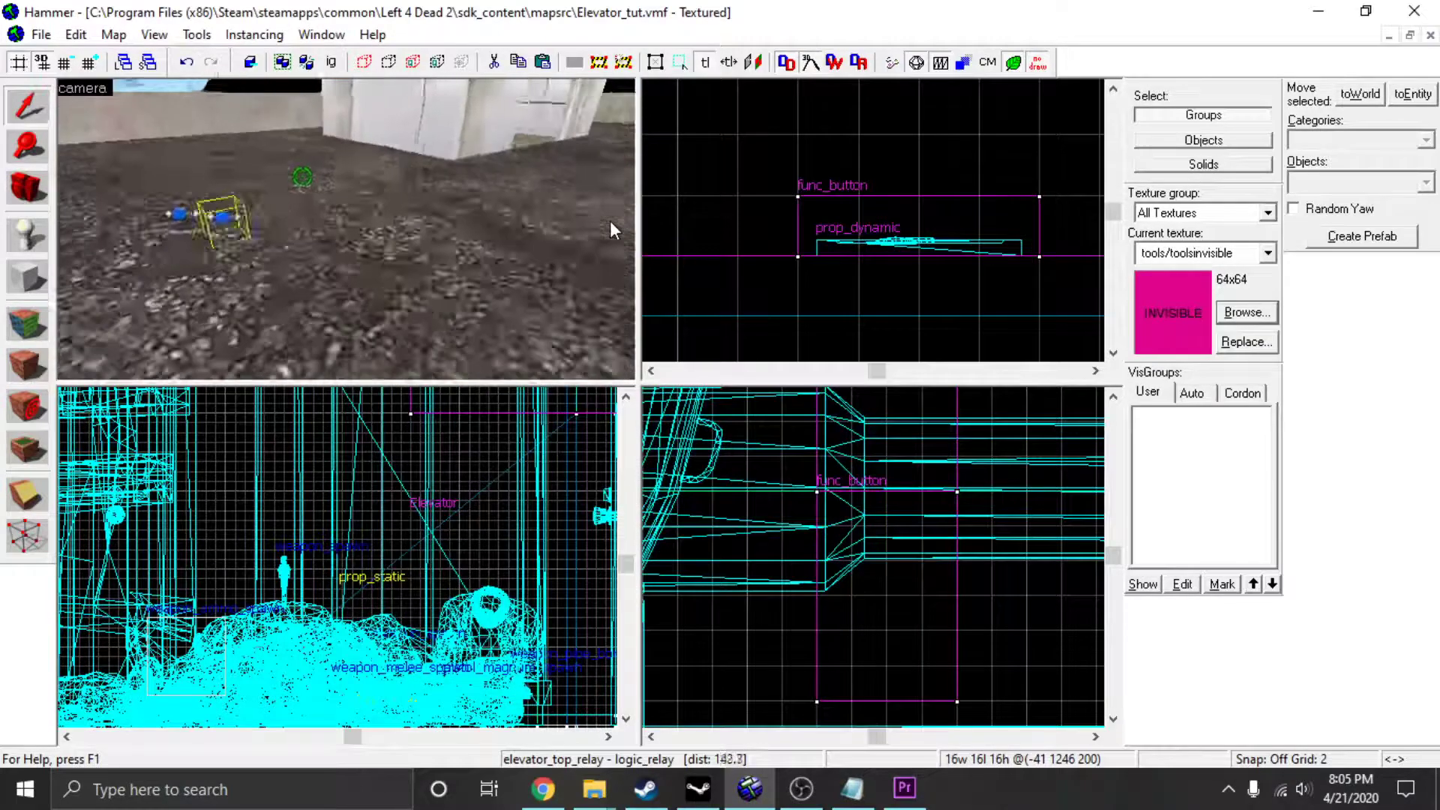
{"action": "double_click", "coordinate": [379, 216]}
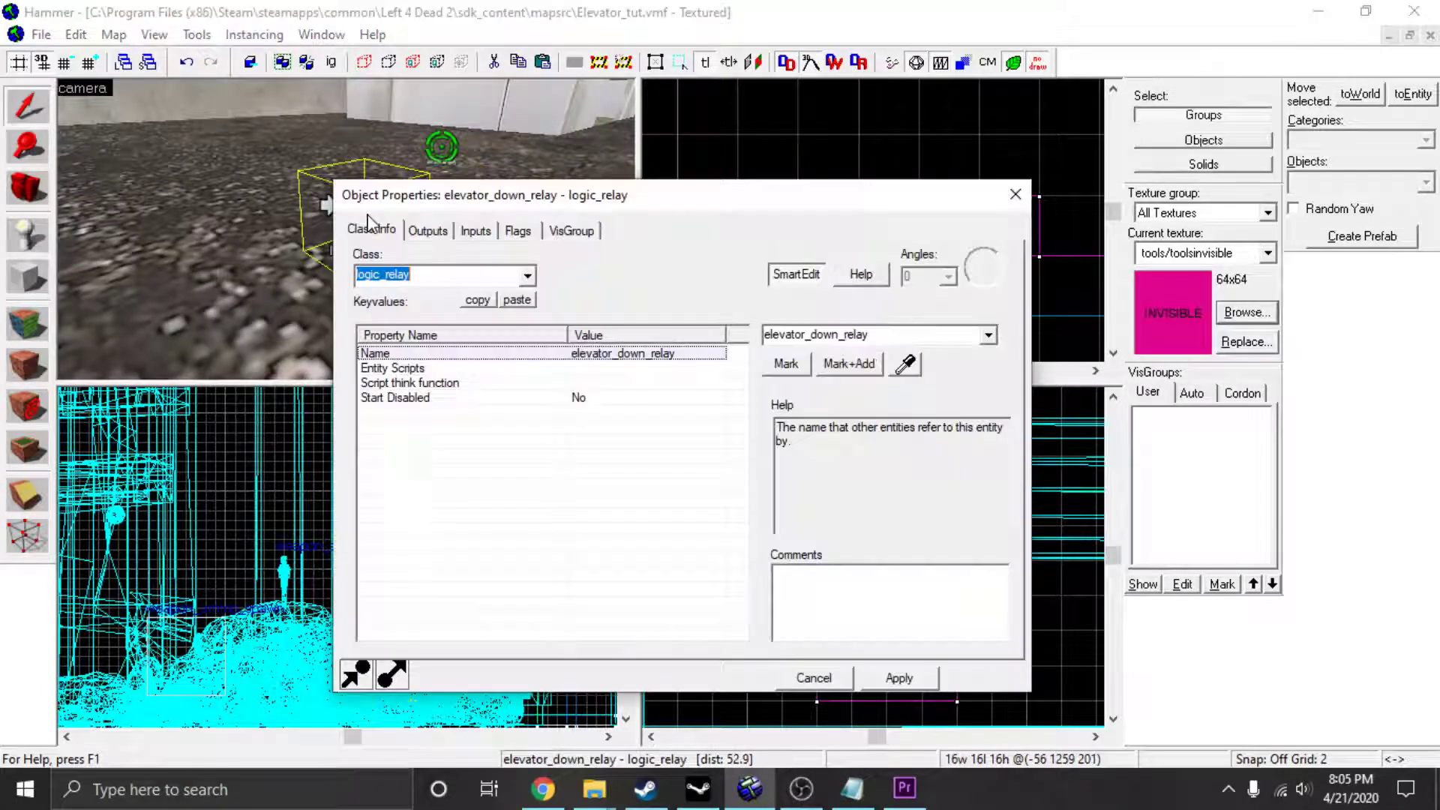
{"action": "left_click", "coordinate": [431, 229]}
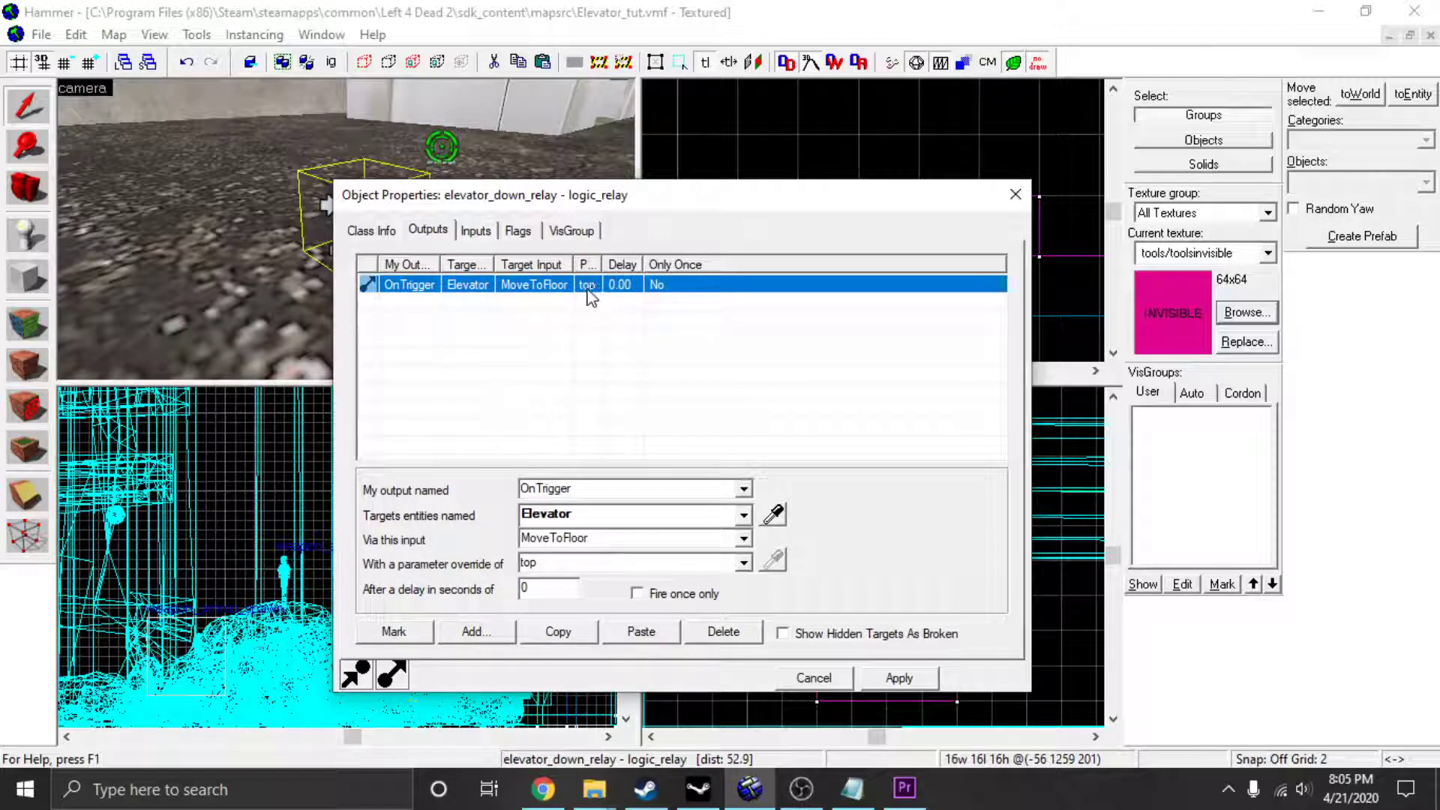
{"action": "left_click", "coordinate": [1014, 196]}
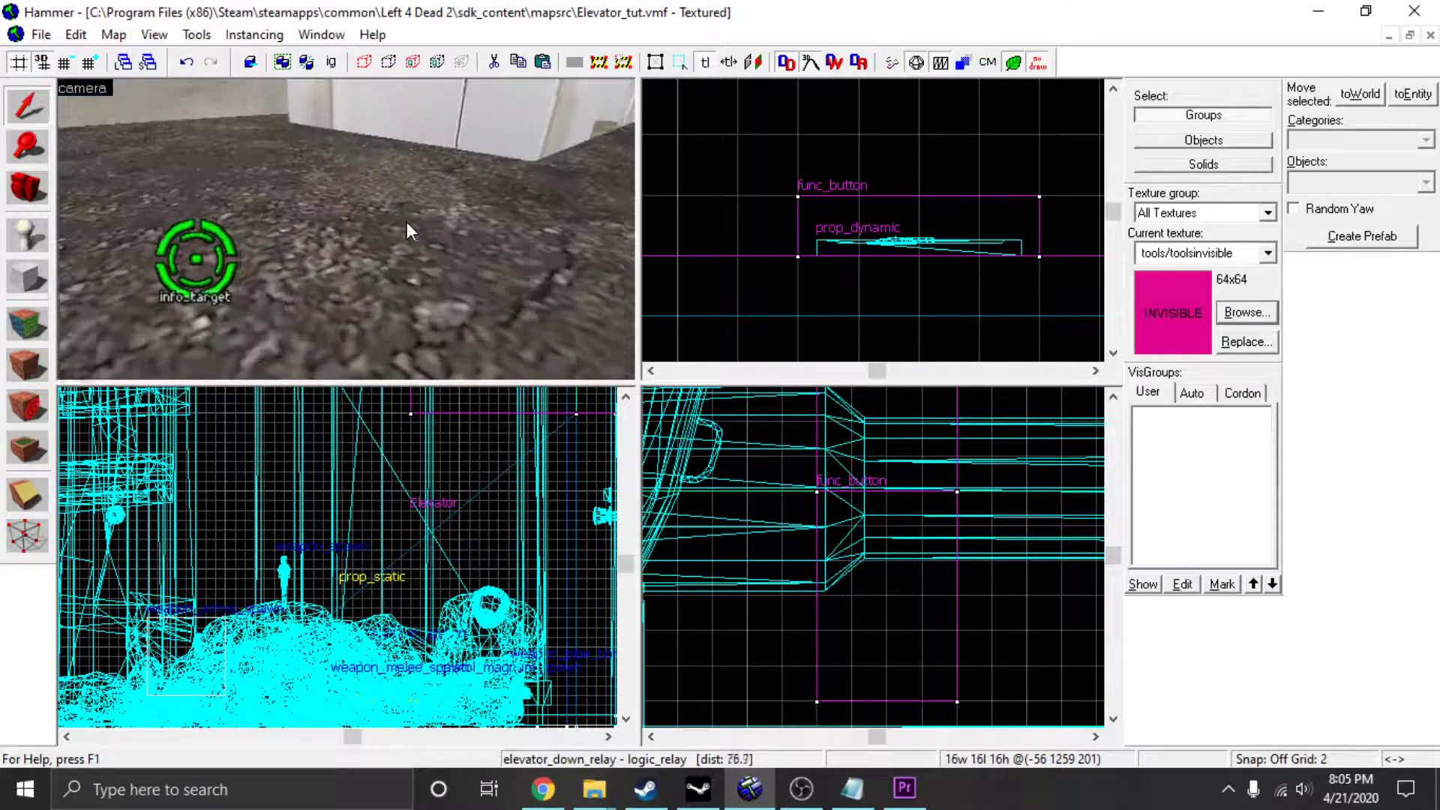
Locate the original elevator's top info_elevator_floor and the matching info_elevator_floor inside the rebuilt elevator.
{"action": "key", "text": "w"}
{"action": "key", "text": "a"}
{"action": "left_click", "coordinate": [322, 268]}
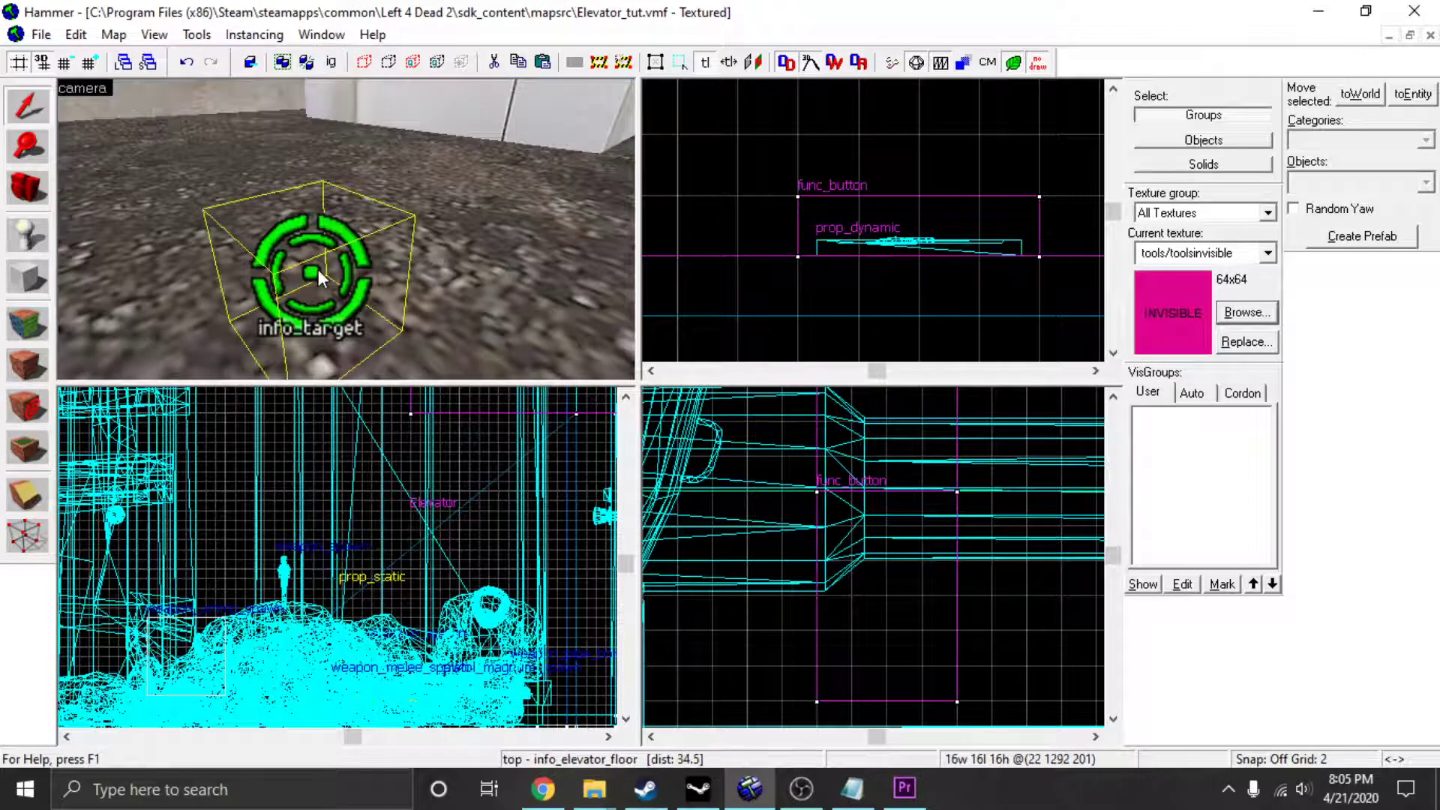
{"action": "key", "text": "s"}
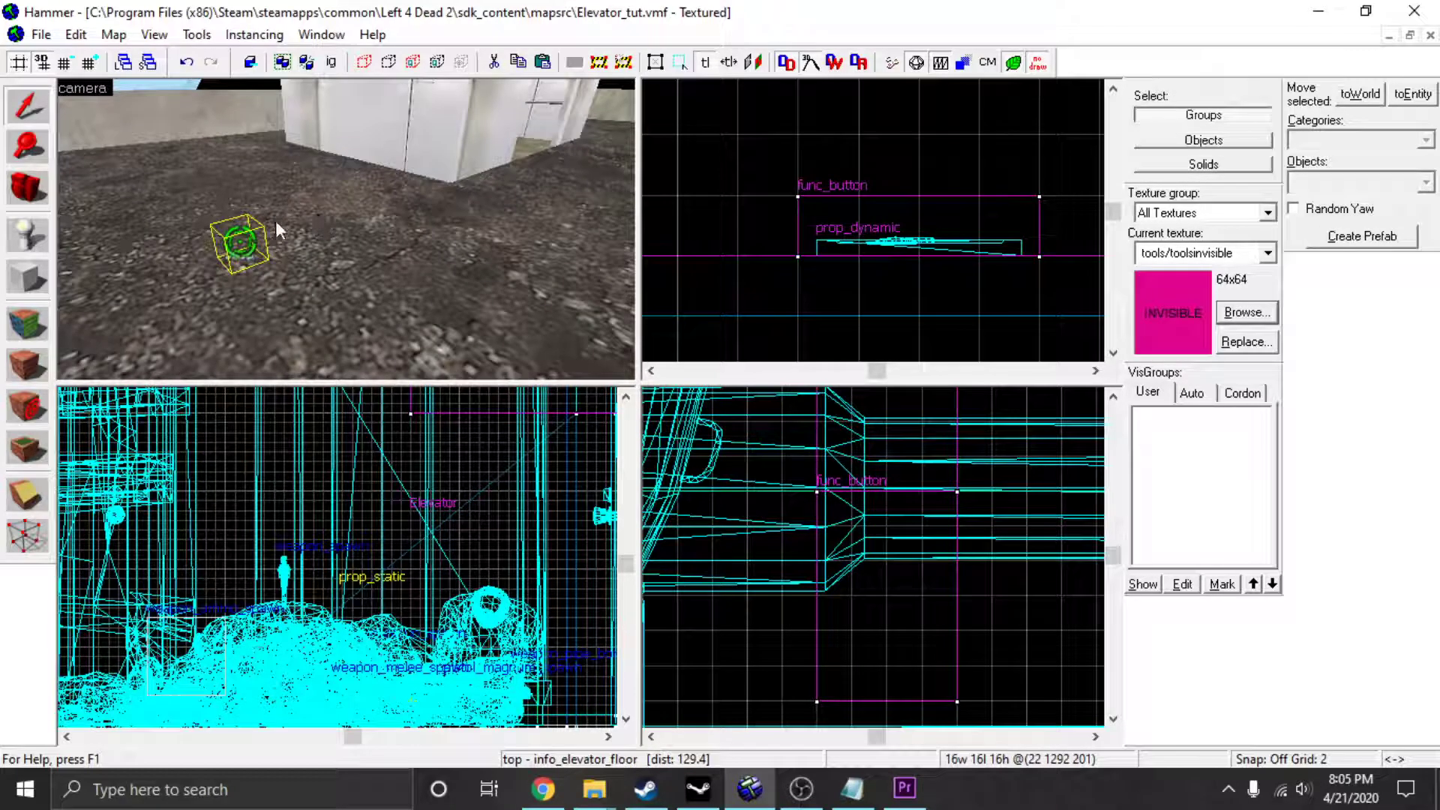
{"action": "key", "text": "z"}
{"action": "key", "text": "w"}
{"action": "key", "text": "d"}
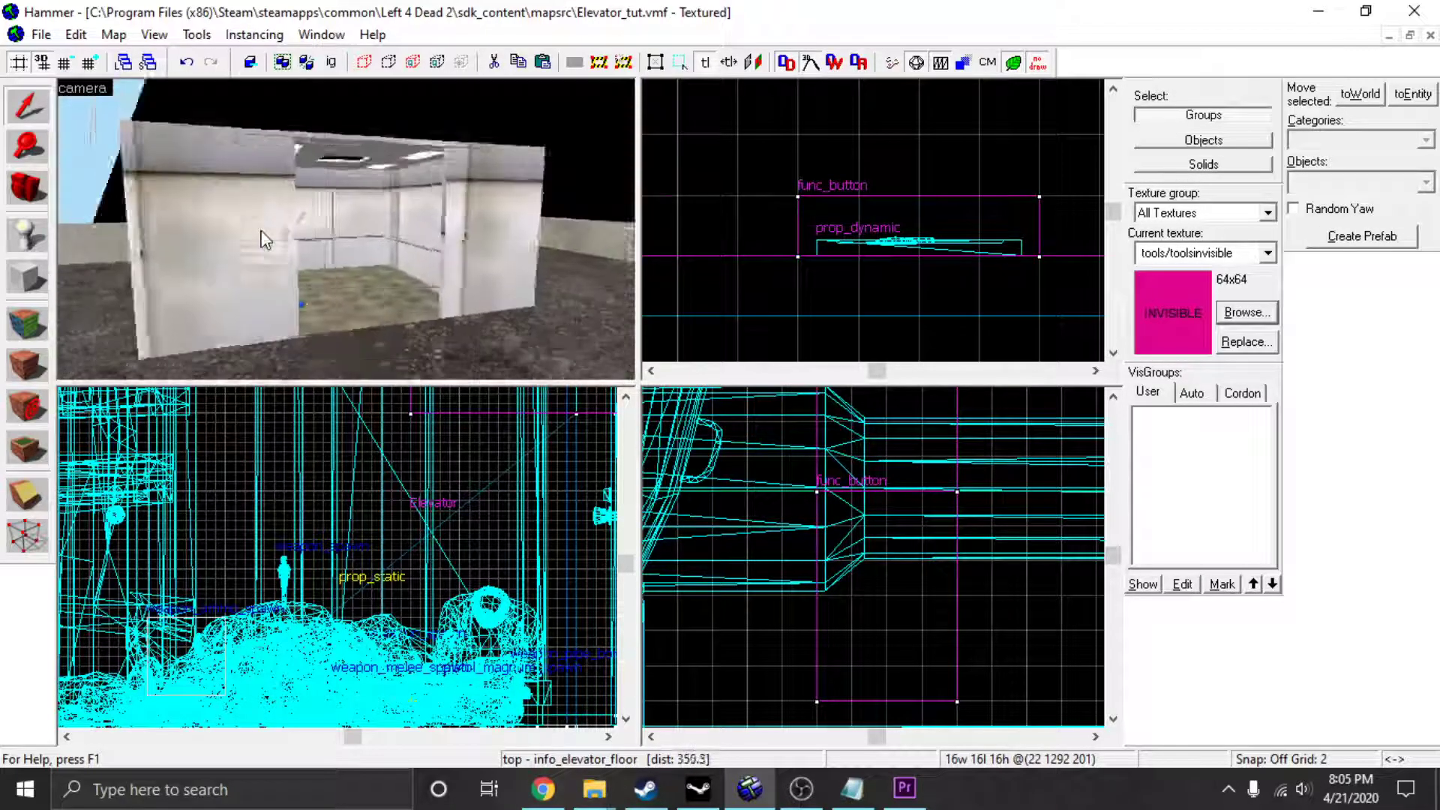
{"action": "key", "text": "w"}
{"action": "key", "text": "z"}
{"action": "key", "text": "s"}
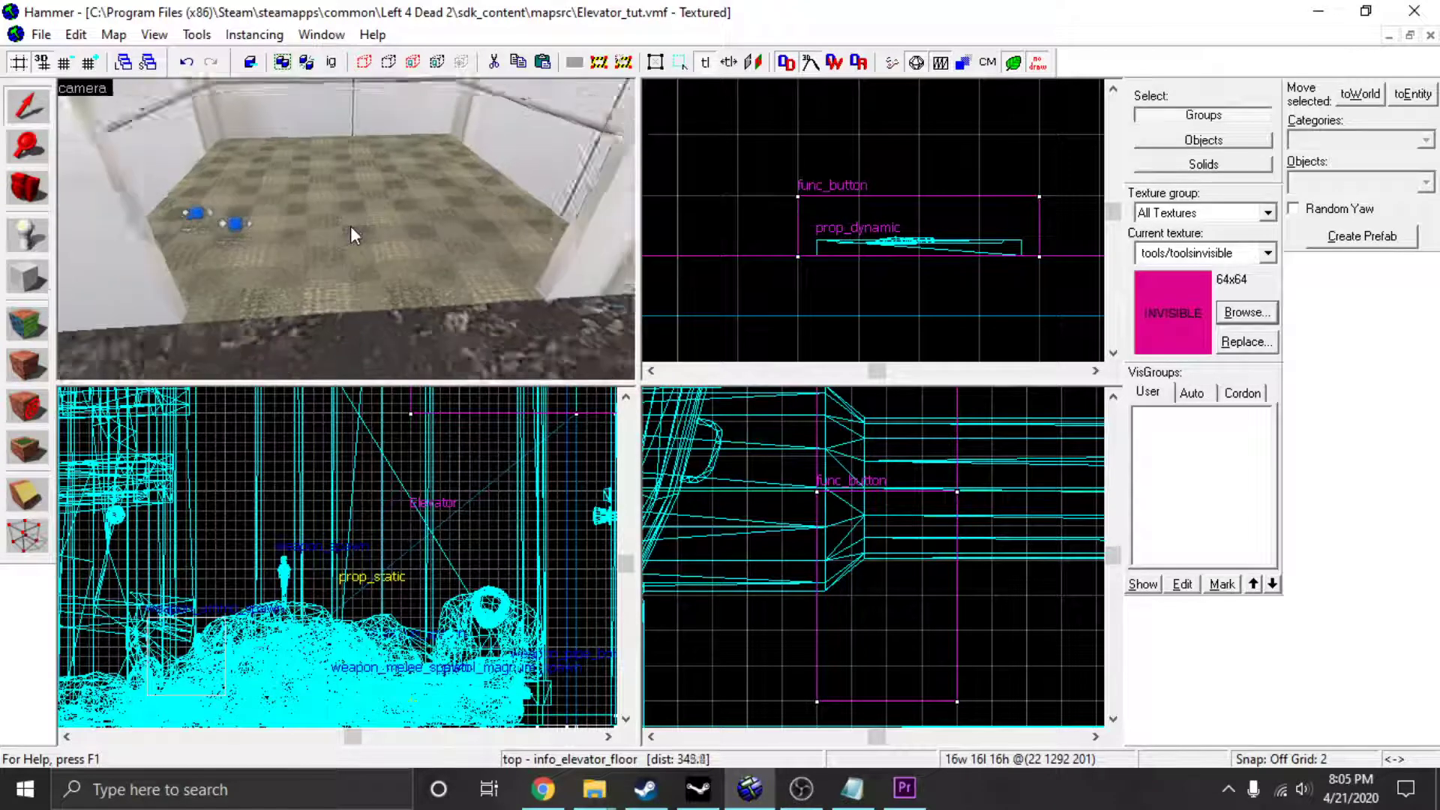
{"action": "key", "text": "w"}
{"action": "key", "text": "a"}
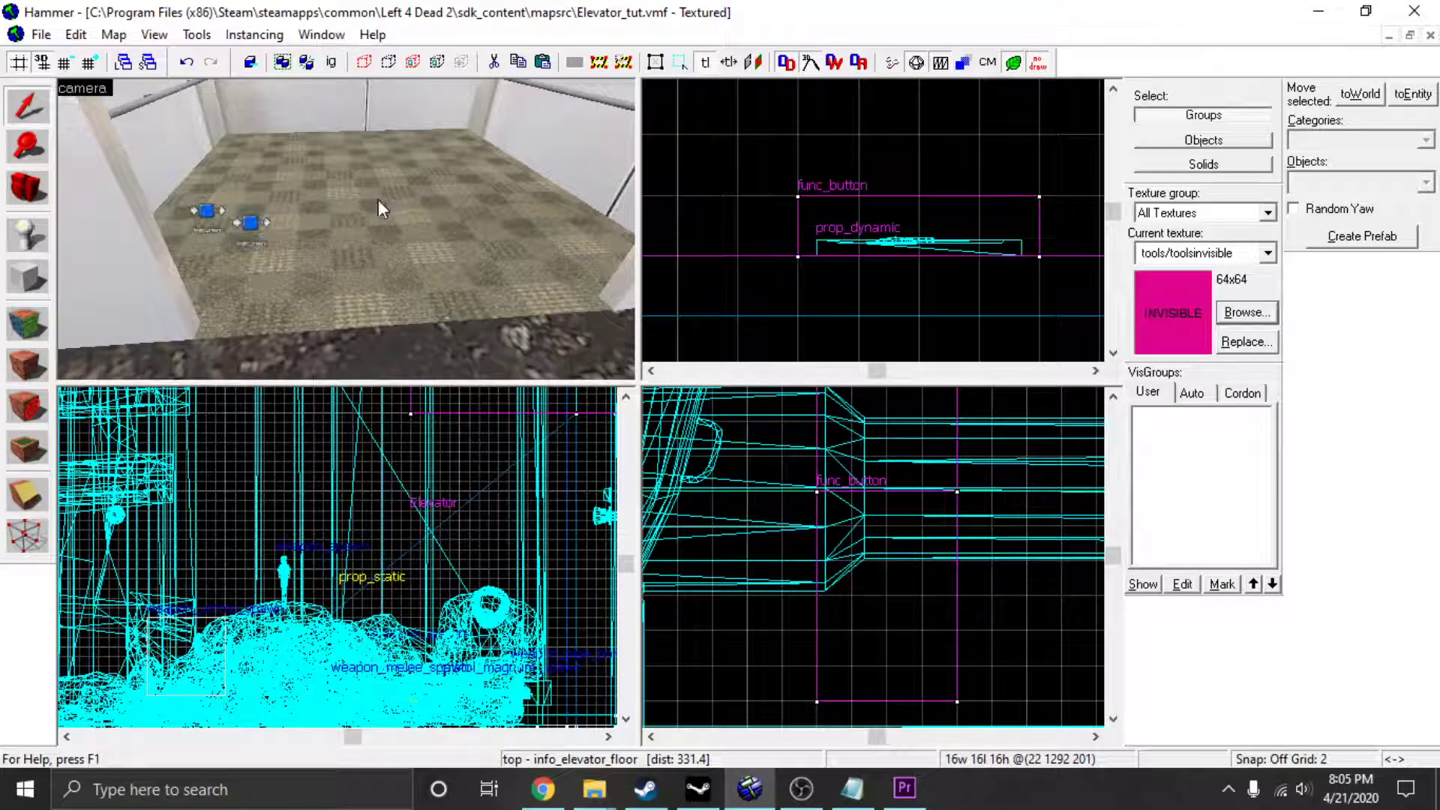
{"action": "key", "text": "w"}
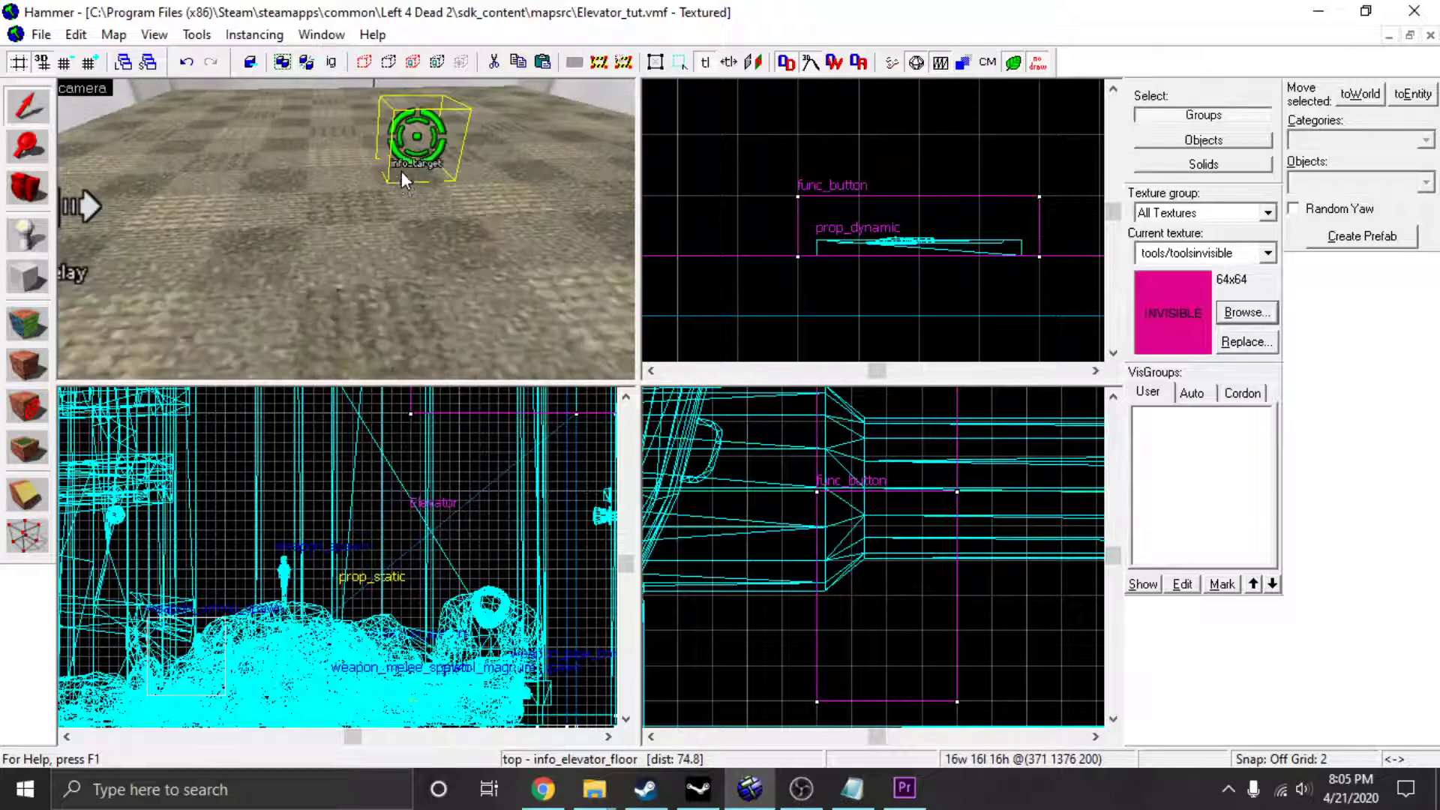
Inspect the placement of the rebuilt elevator's lower info_elevator_floor at the bottom of the shaft.
{"action": "key", "text": "s"}
{"action": "key", "text": "w"}
{"action": "key", "text": "w"}
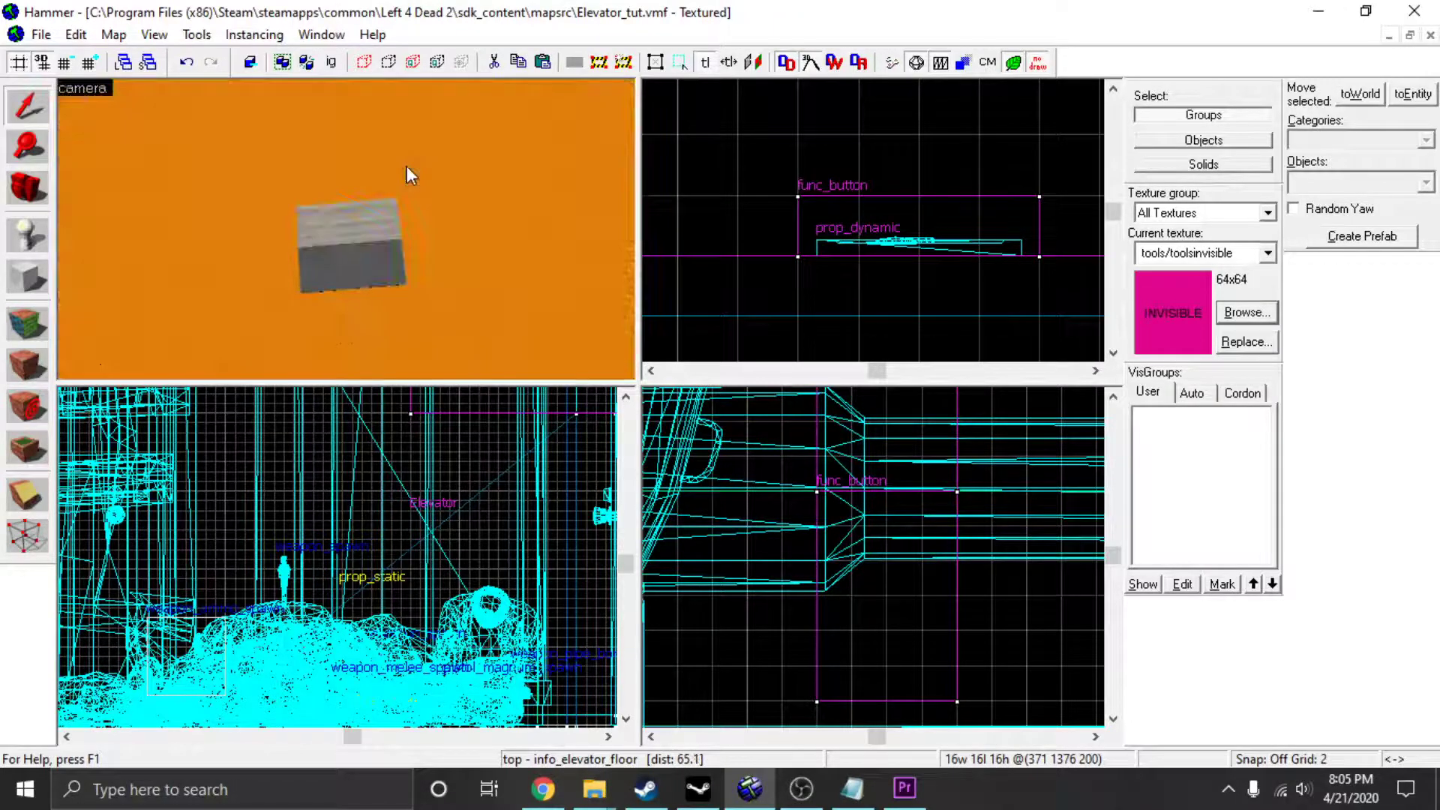
{"action": "key", "text": "w"}
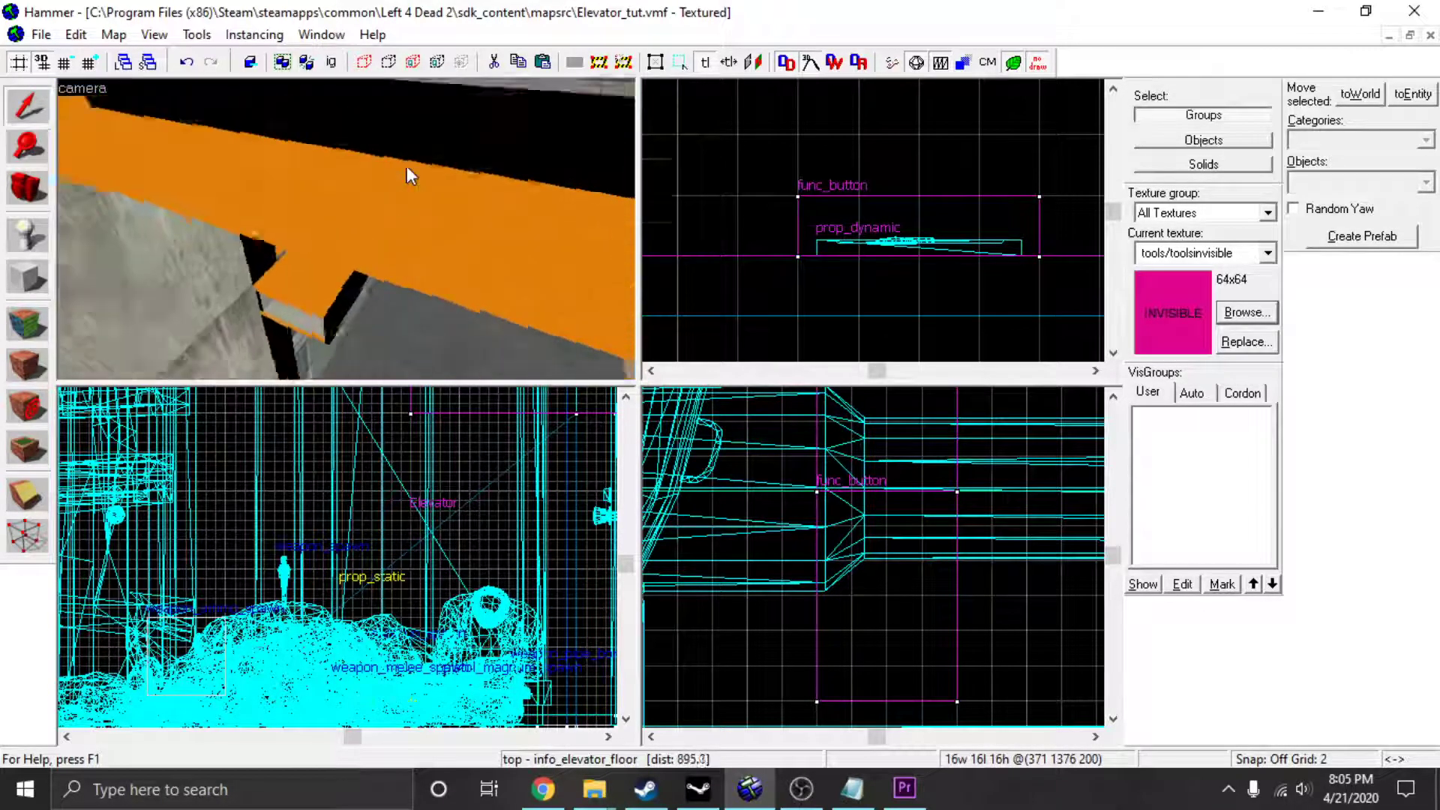
{"action": "key", "text": "z"}
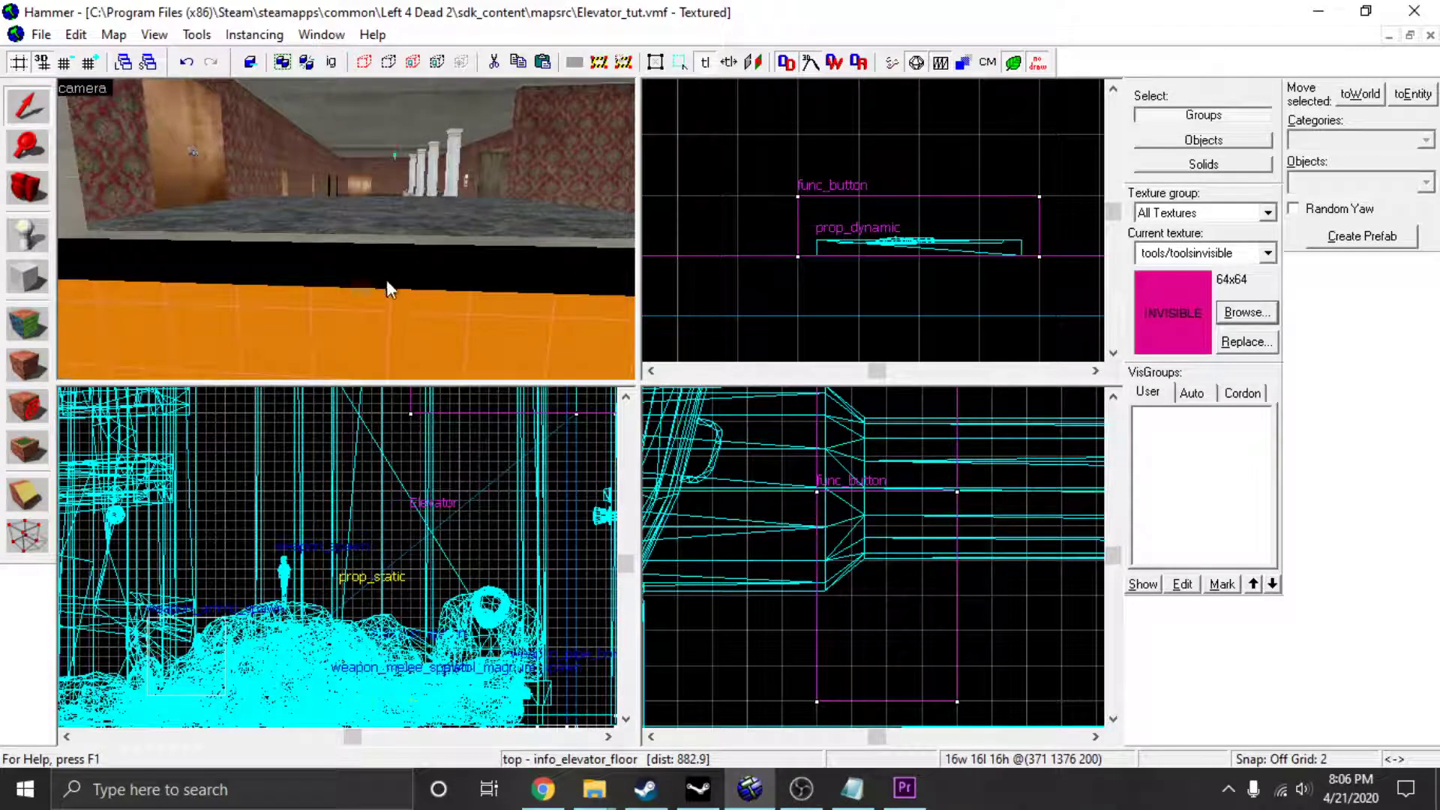
{"action": "left_click", "coordinate": [390, 284]}
{"action": "key", "text": "w"}
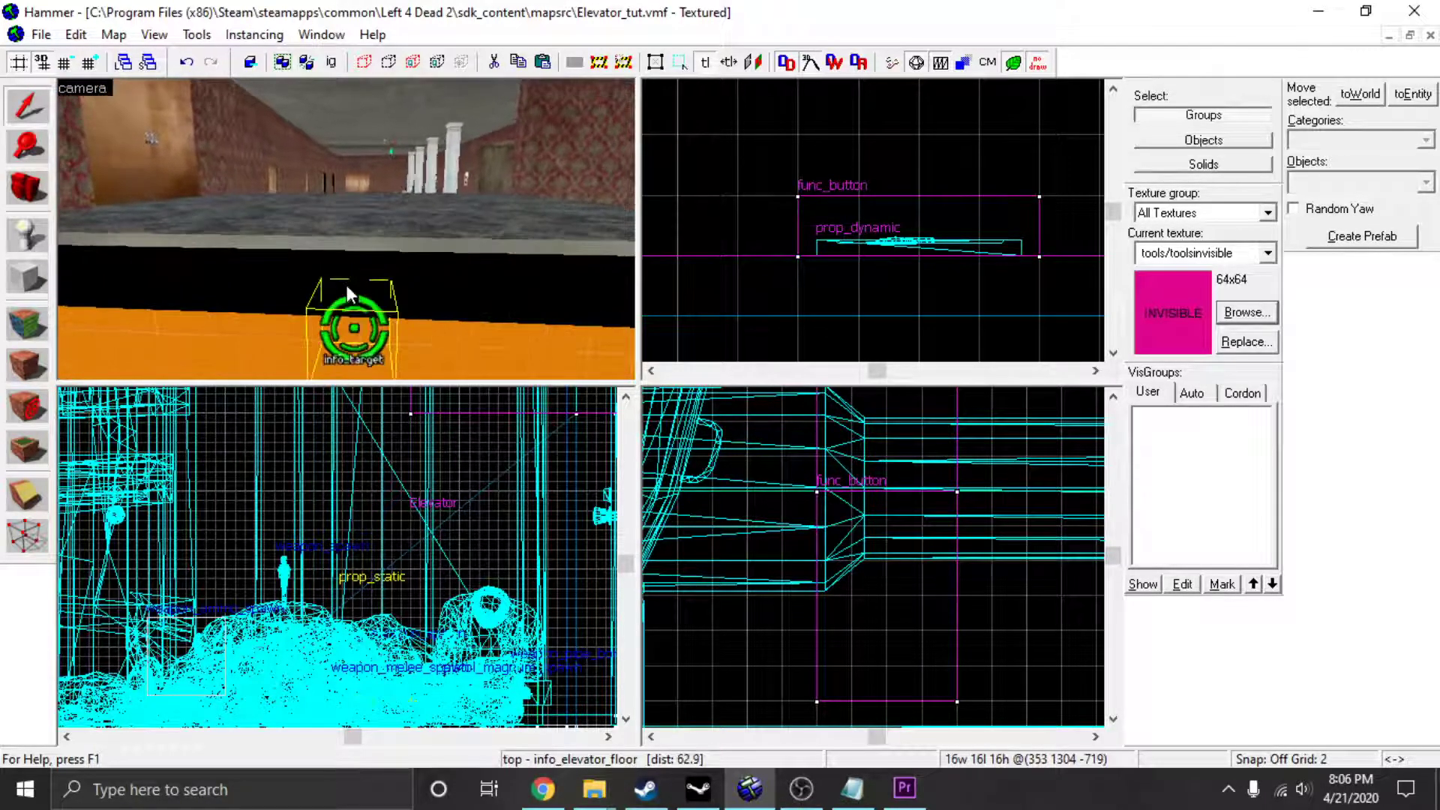
{"action": "key", "text": "d"}
{"action": "key", "text": "s"}
{"action": "key", "text": "w"}
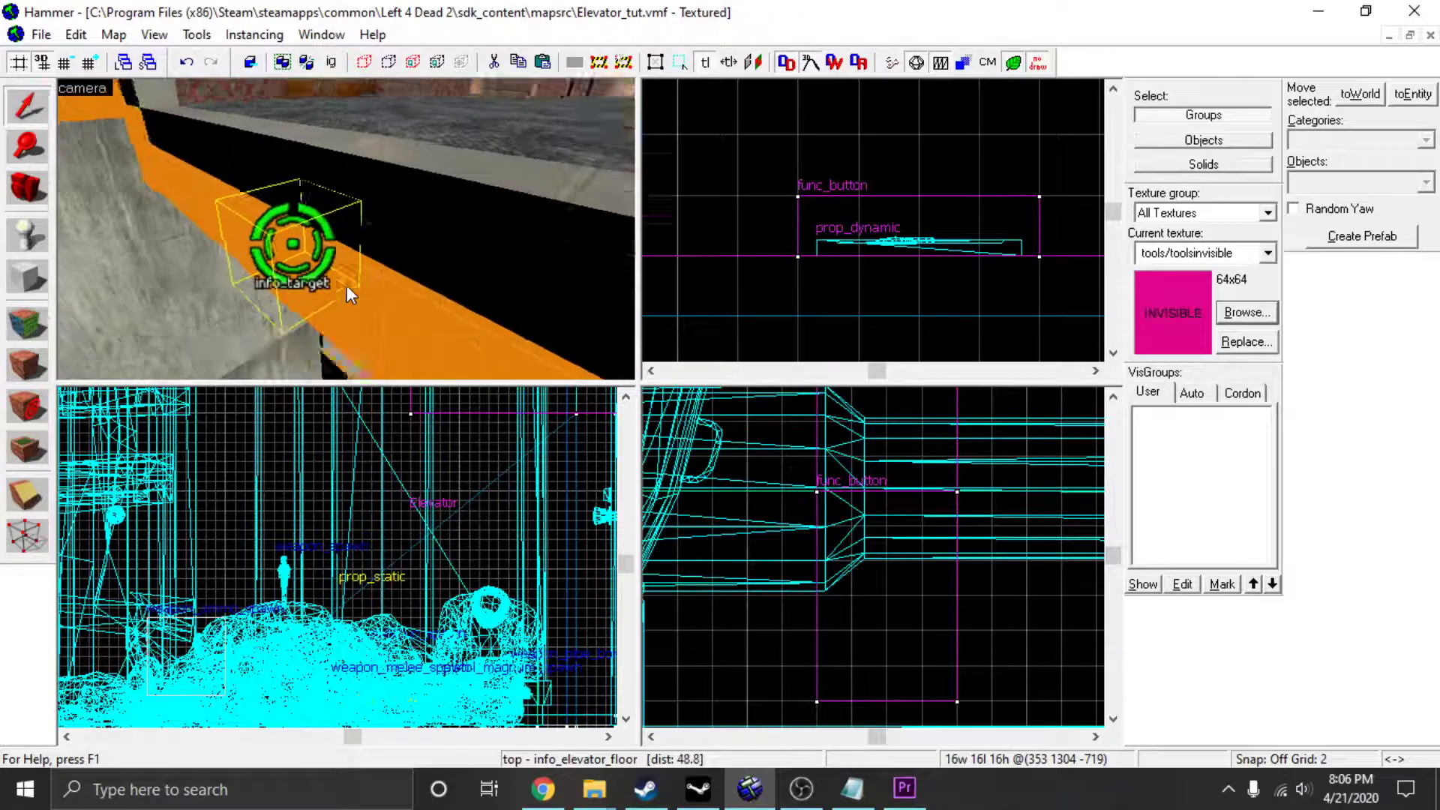
Check the class properties of the original elevator's top info_elevator_floor and of the upper one inside the rebuilt elevator.
{"action": "key", "text": "s"}
{"action": "key", "text": "w"}
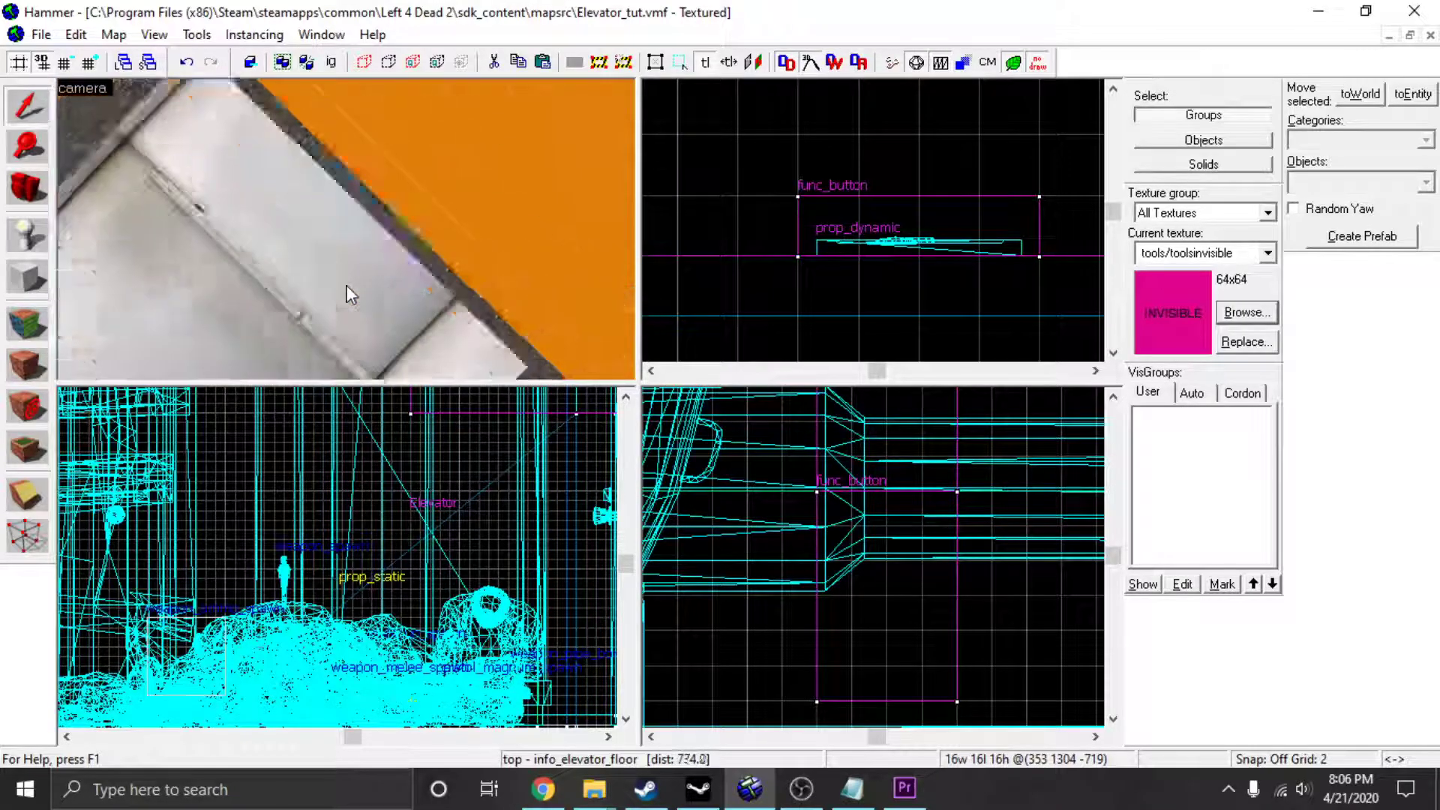
{"action": "key", "text": "s"}
{"action": "key", "text": "w"}
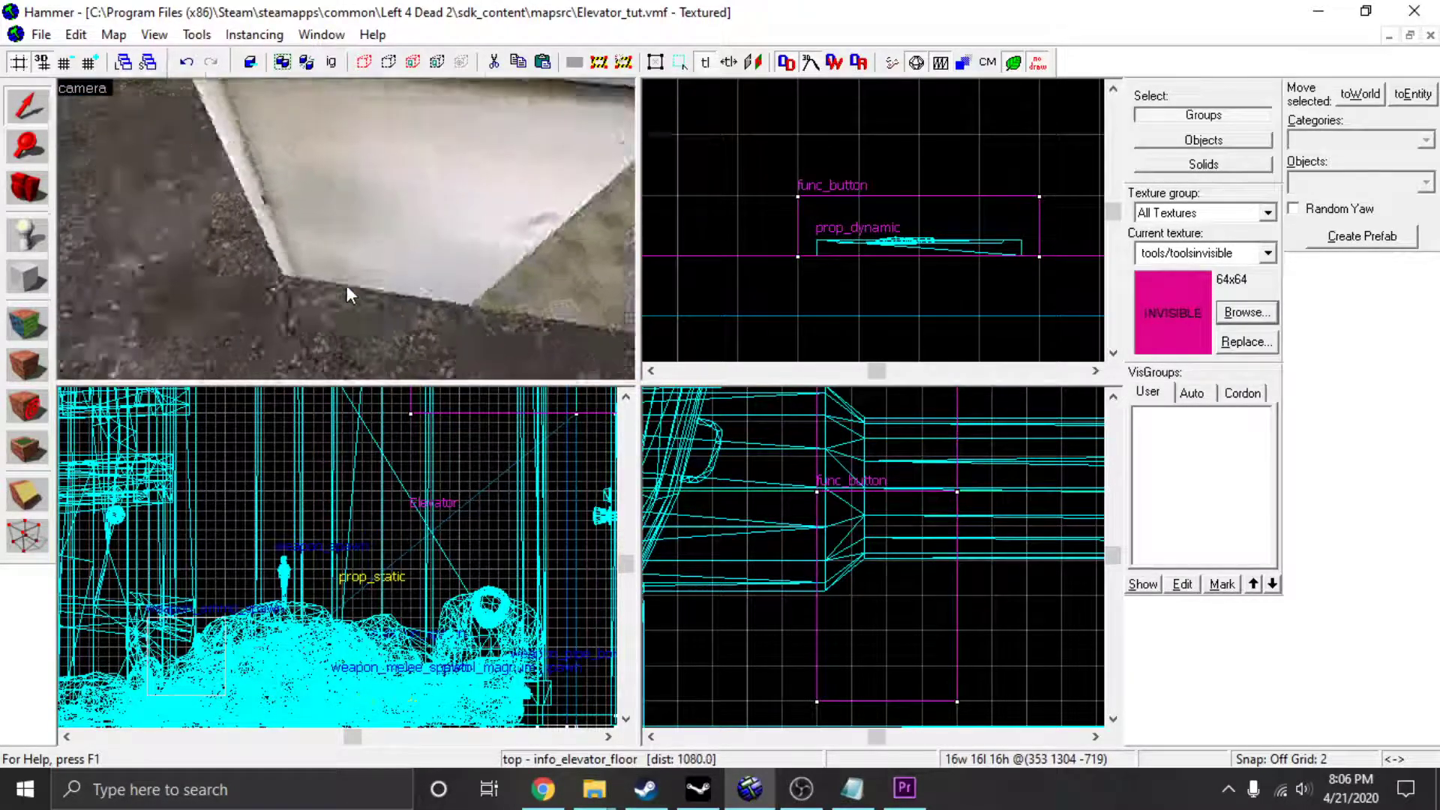
{"action": "key", "text": "s"}
{"action": "double_click", "coordinate": [328, 280]}
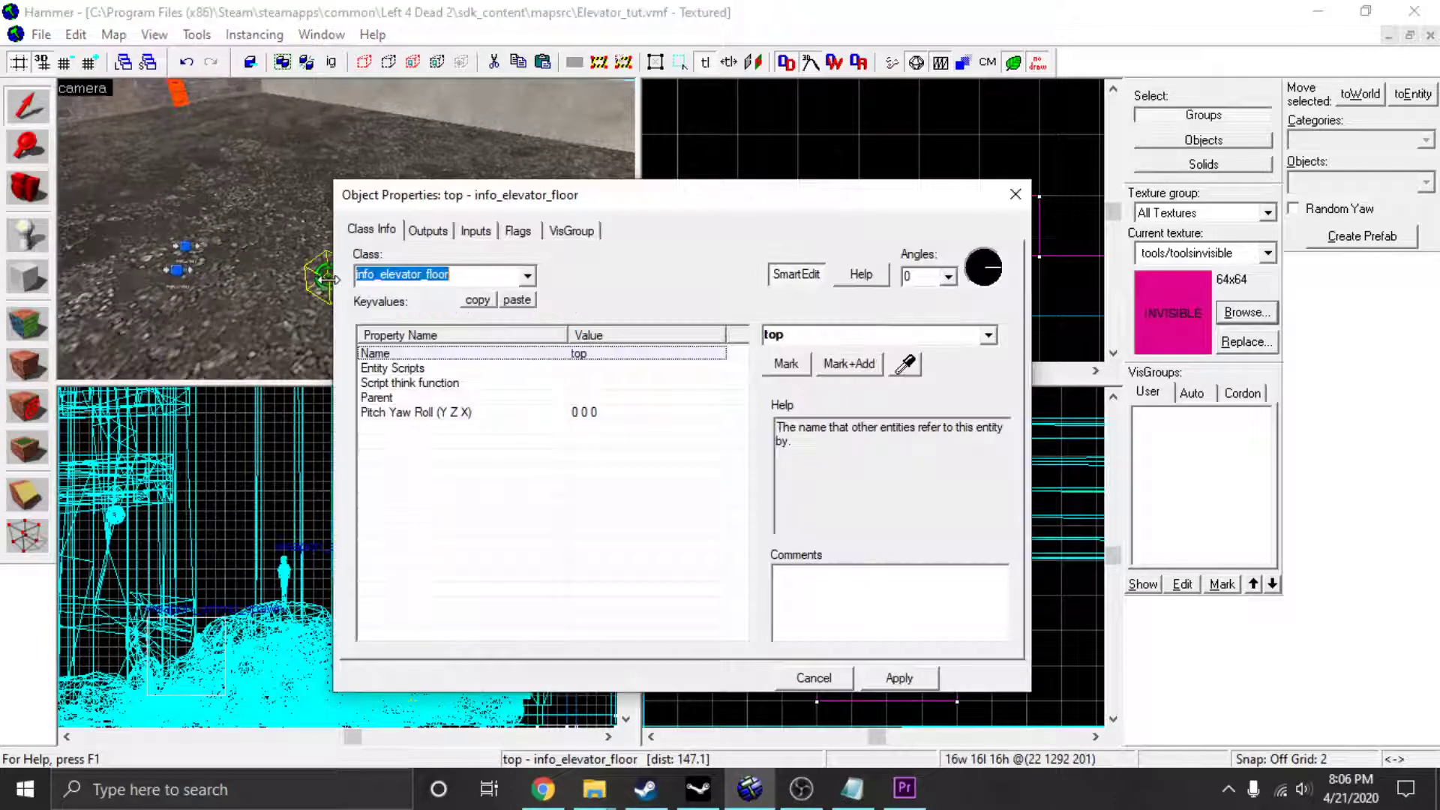
{"action": "left_click", "coordinate": [1014, 197]}
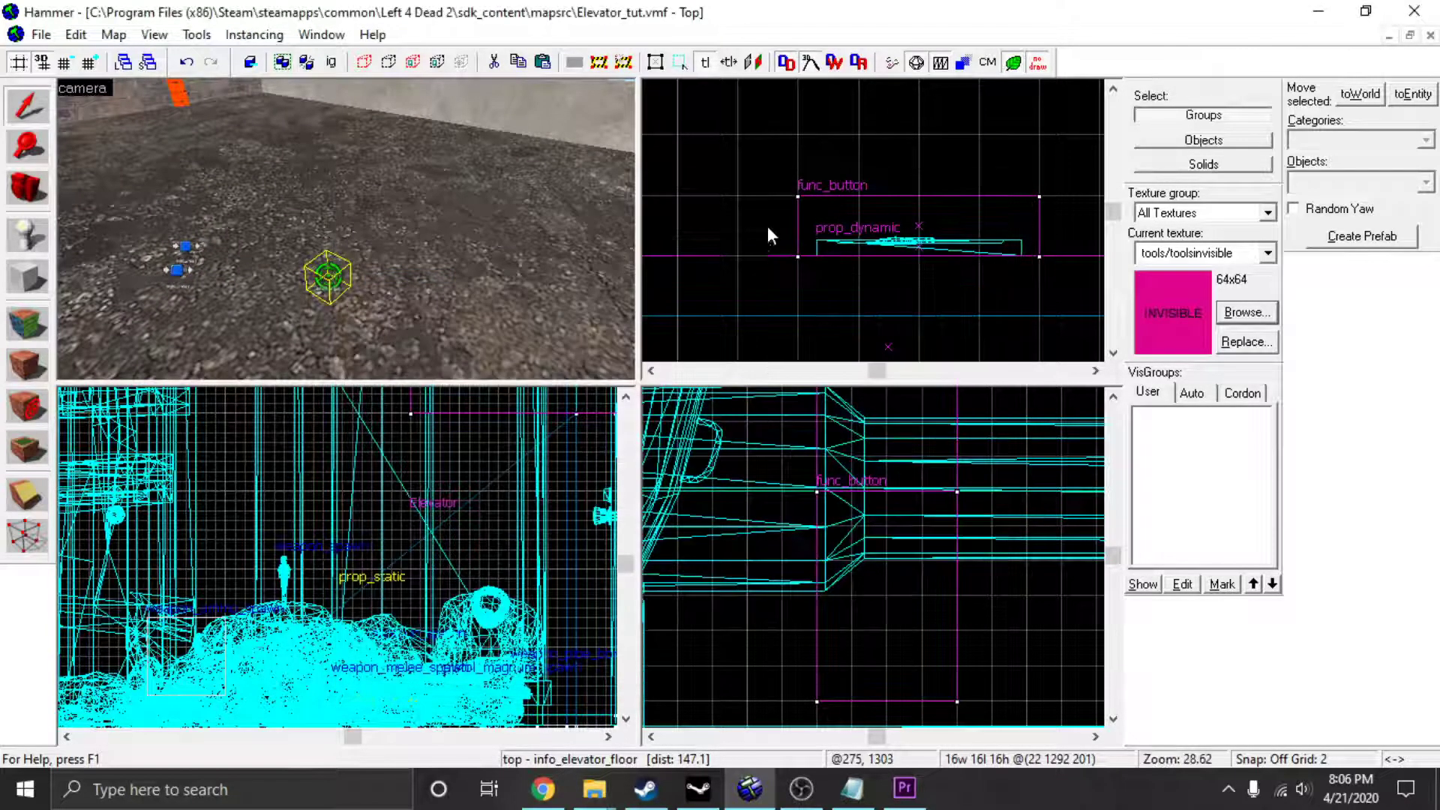
{"action": "scroll", "coordinate": [767, 227], "scroll_direction": "up", "scroll_amount": 1}
{"action": "key", "text": "w"}
{"action": "key", "text": "s"}
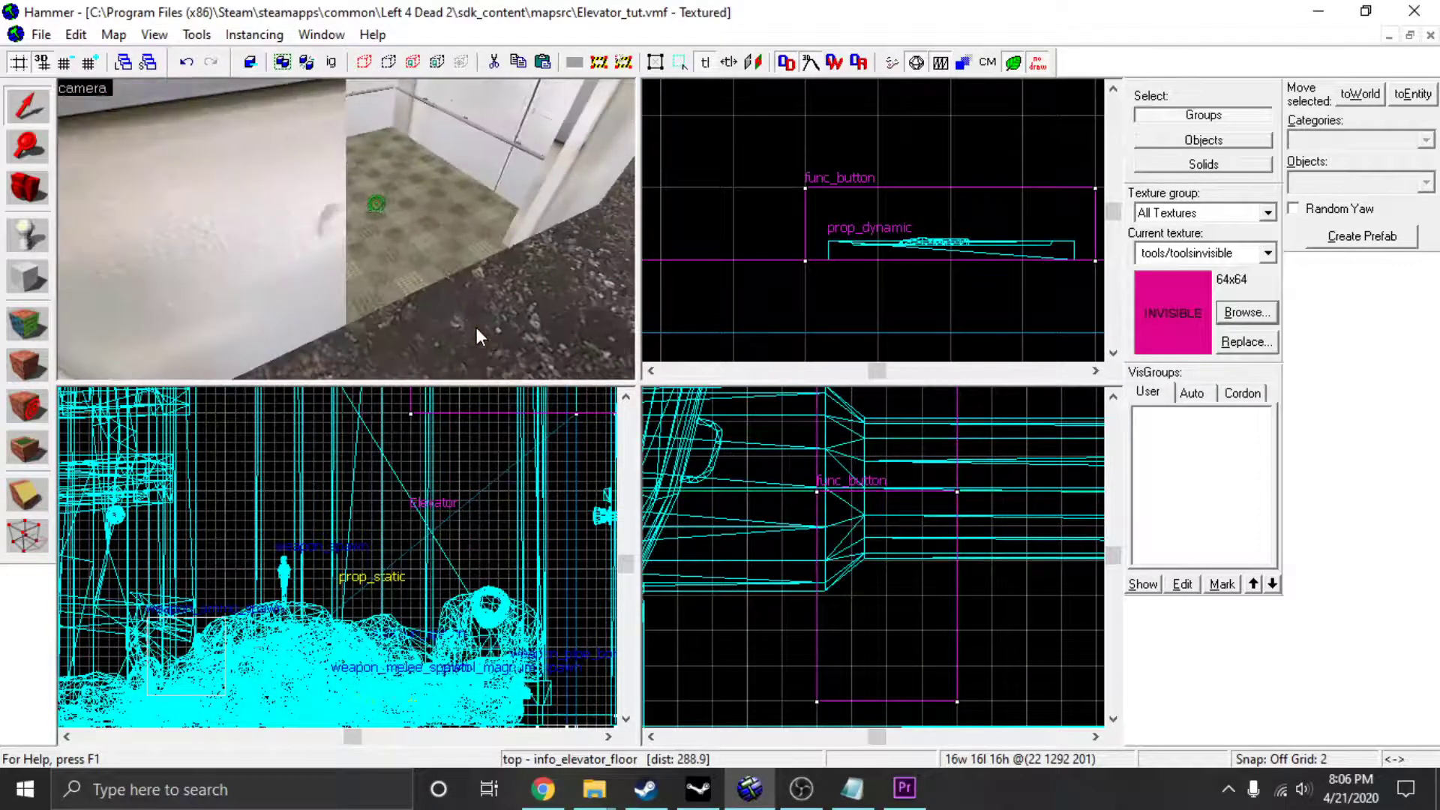
{"action": "double_click", "coordinate": [327, 318]}
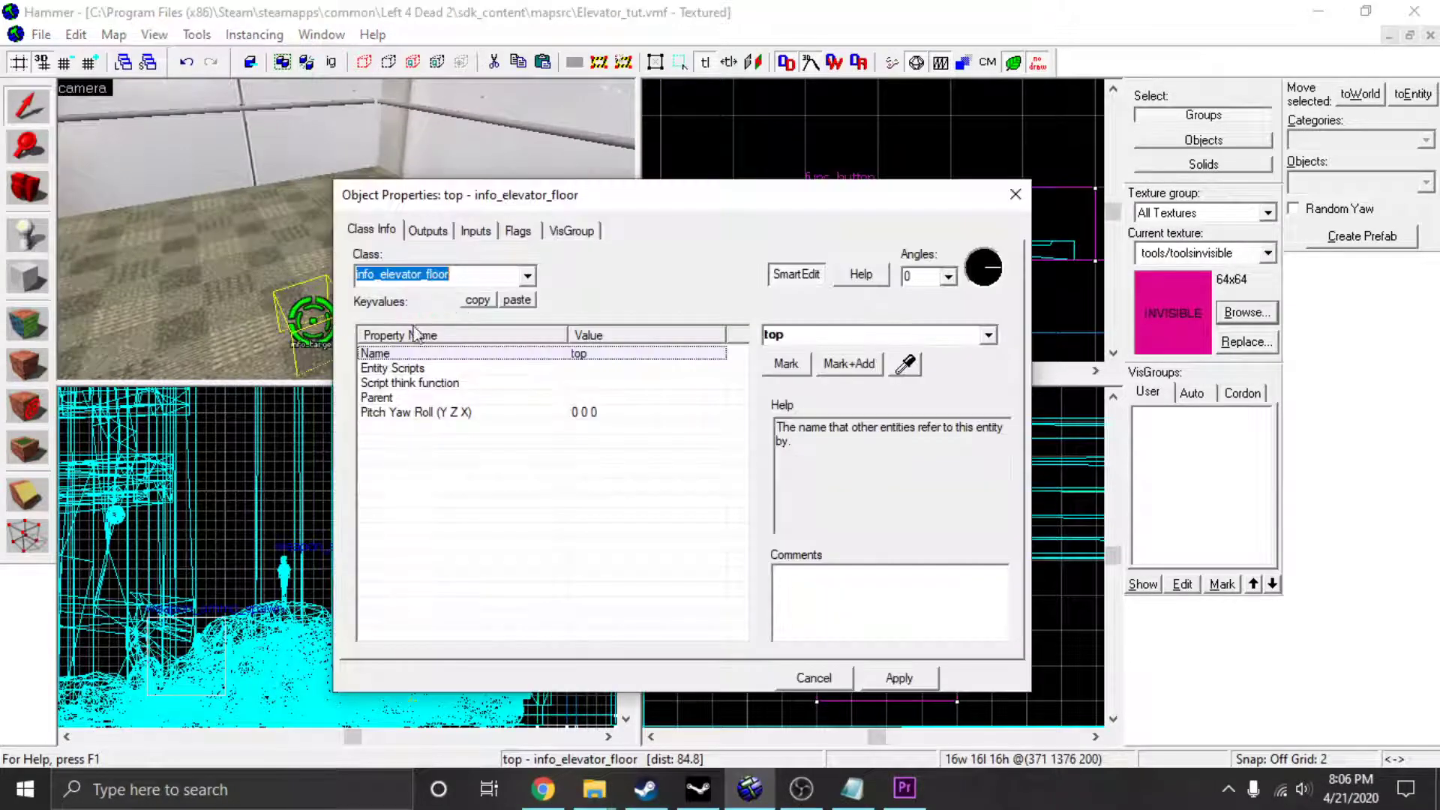
{"action": "left_click", "coordinate": [1015, 196]}
Rename the rebuilt elevator's lower info_elevator_floor to bottom, apply the change, and close its properties.
{"action": "key", "text": "w"}
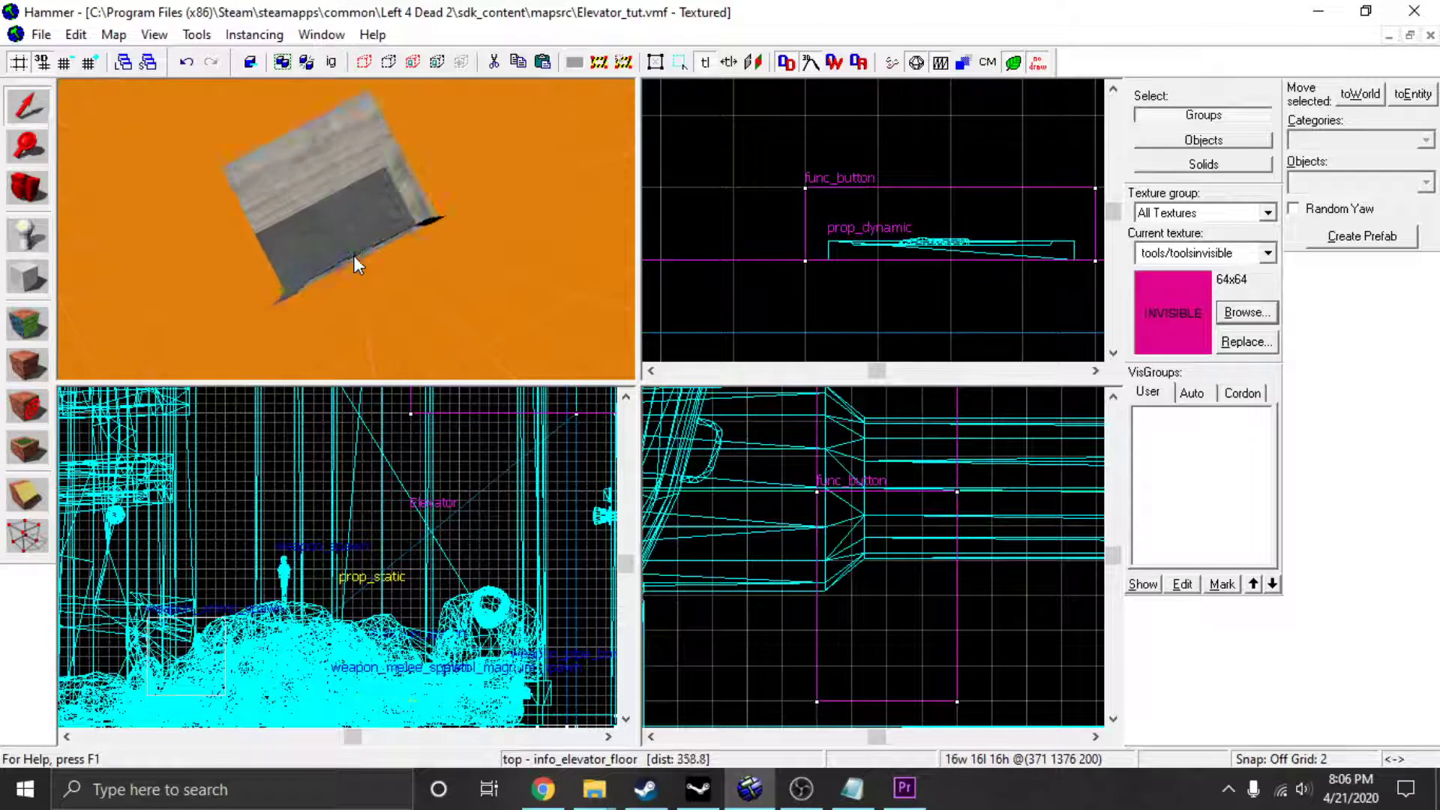
{"action": "key", "text": "s"}
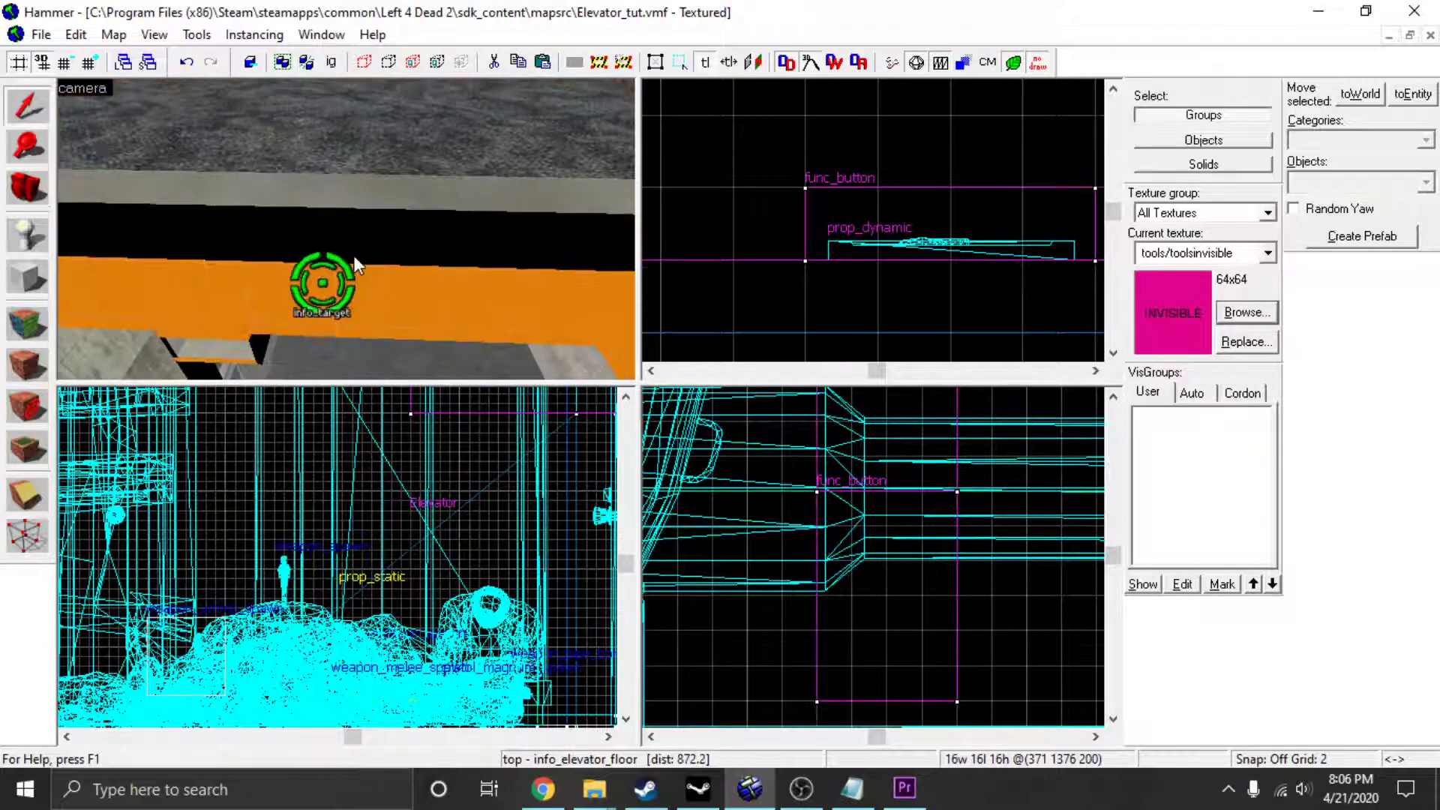
{"action": "double_click", "coordinate": [355, 260]}
{"action": "left_click", "coordinate": [819, 334]}
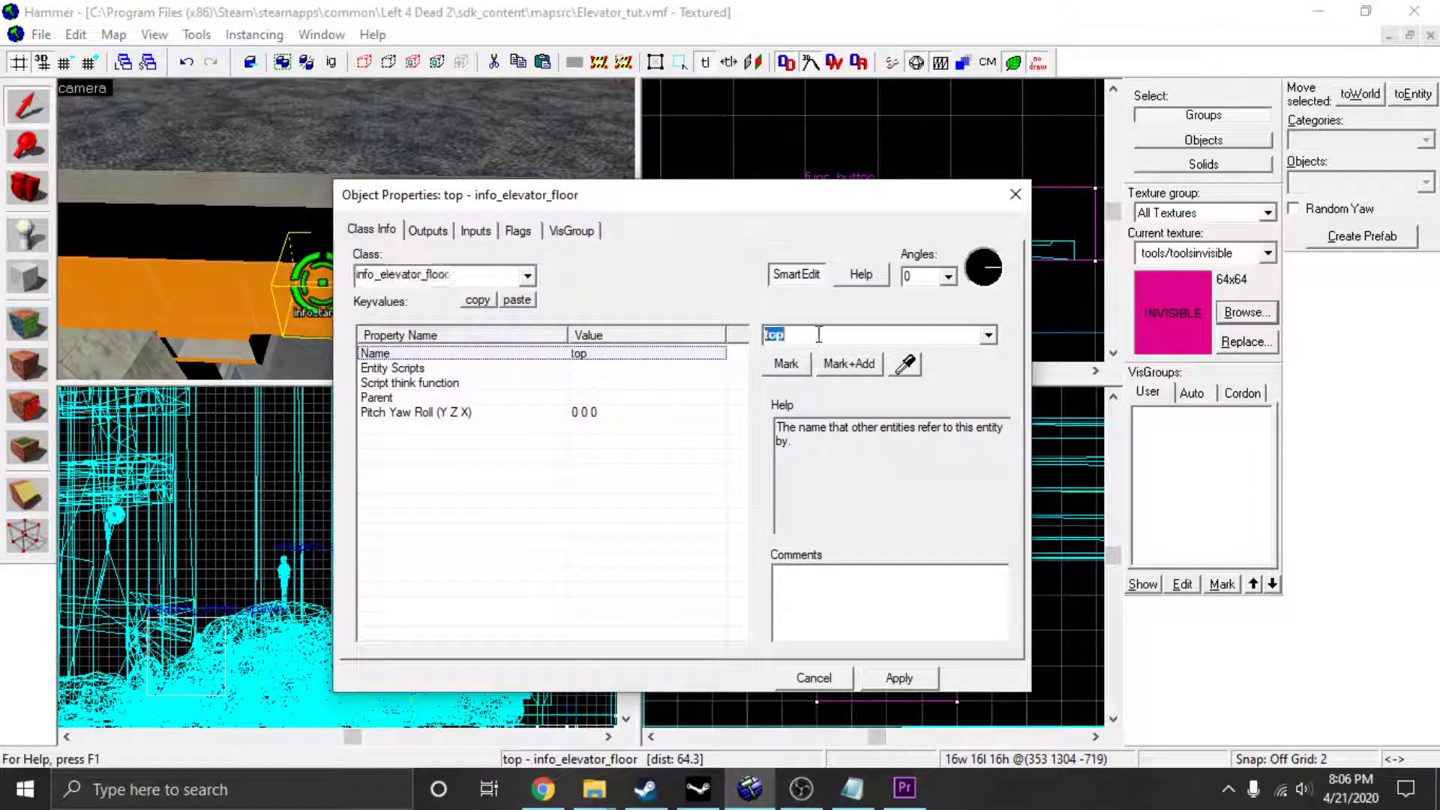
{"action": "type", "text": "botto"}
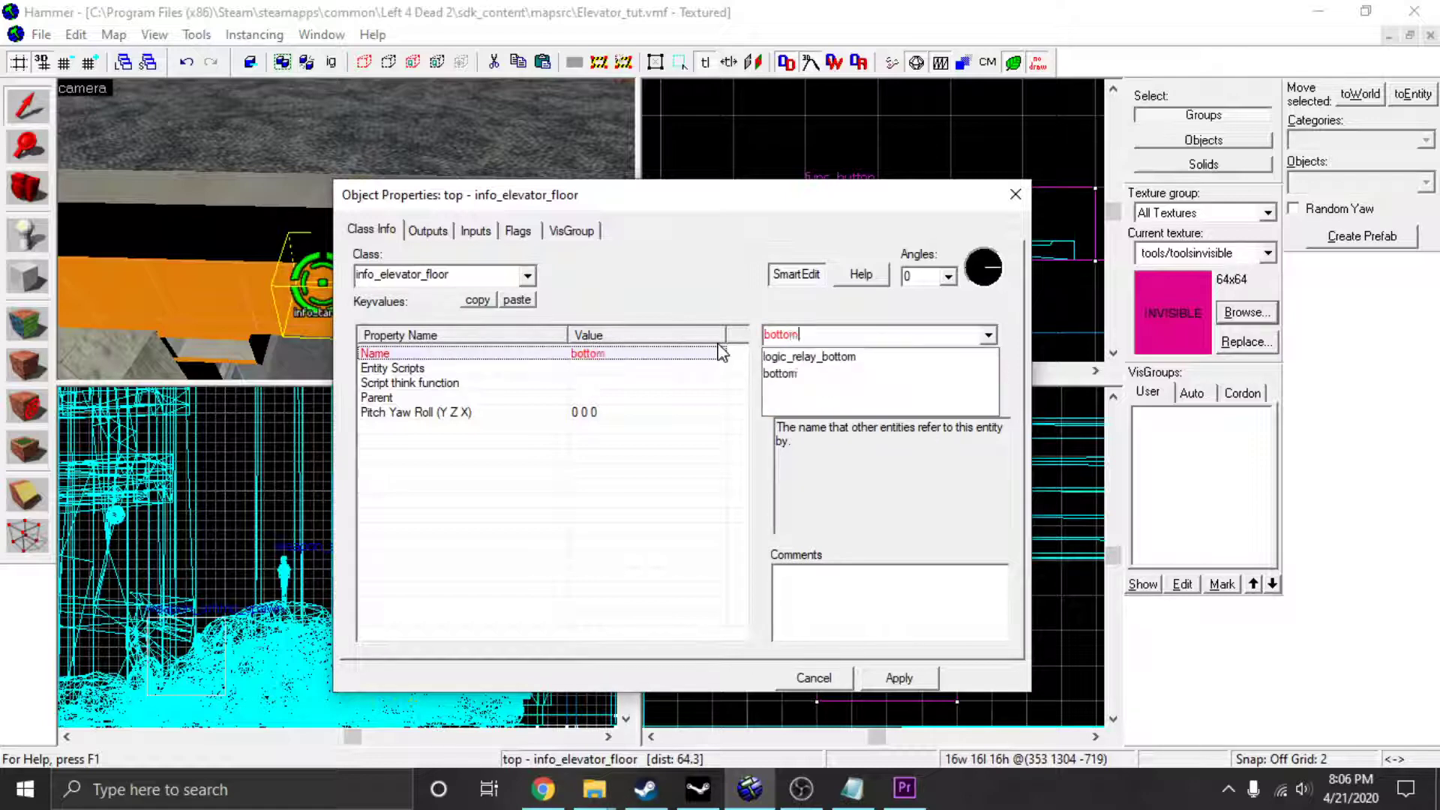
{"action": "type", "text": "m"}
{"action": "key", "text": "Down"}
{"action": "key", "text": "Down"}
{"action": "key", "text": "Return"}
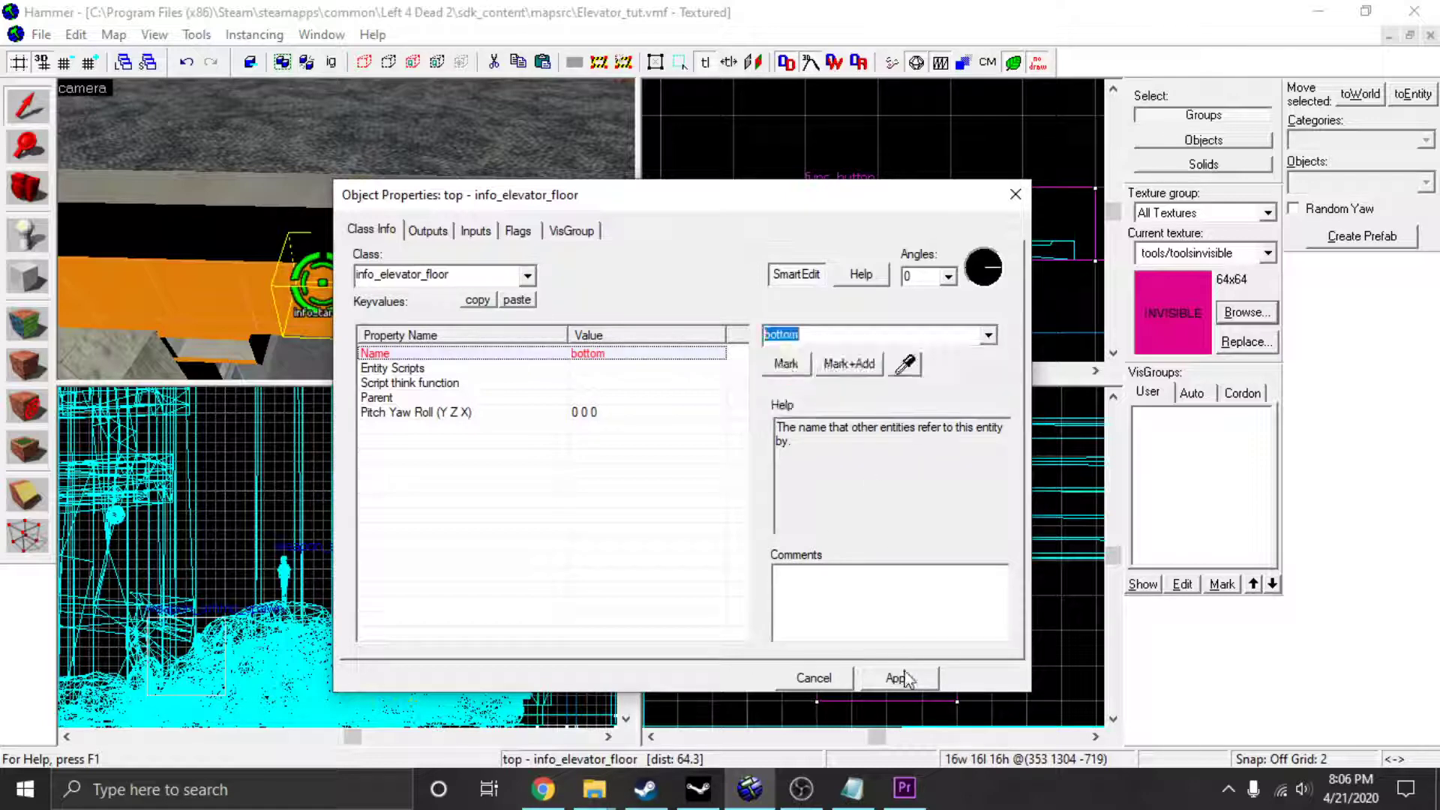
{"action": "left_click", "coordinate": [905, 678]}
{"action": "left_click", "coordinate": [1016, 194]}
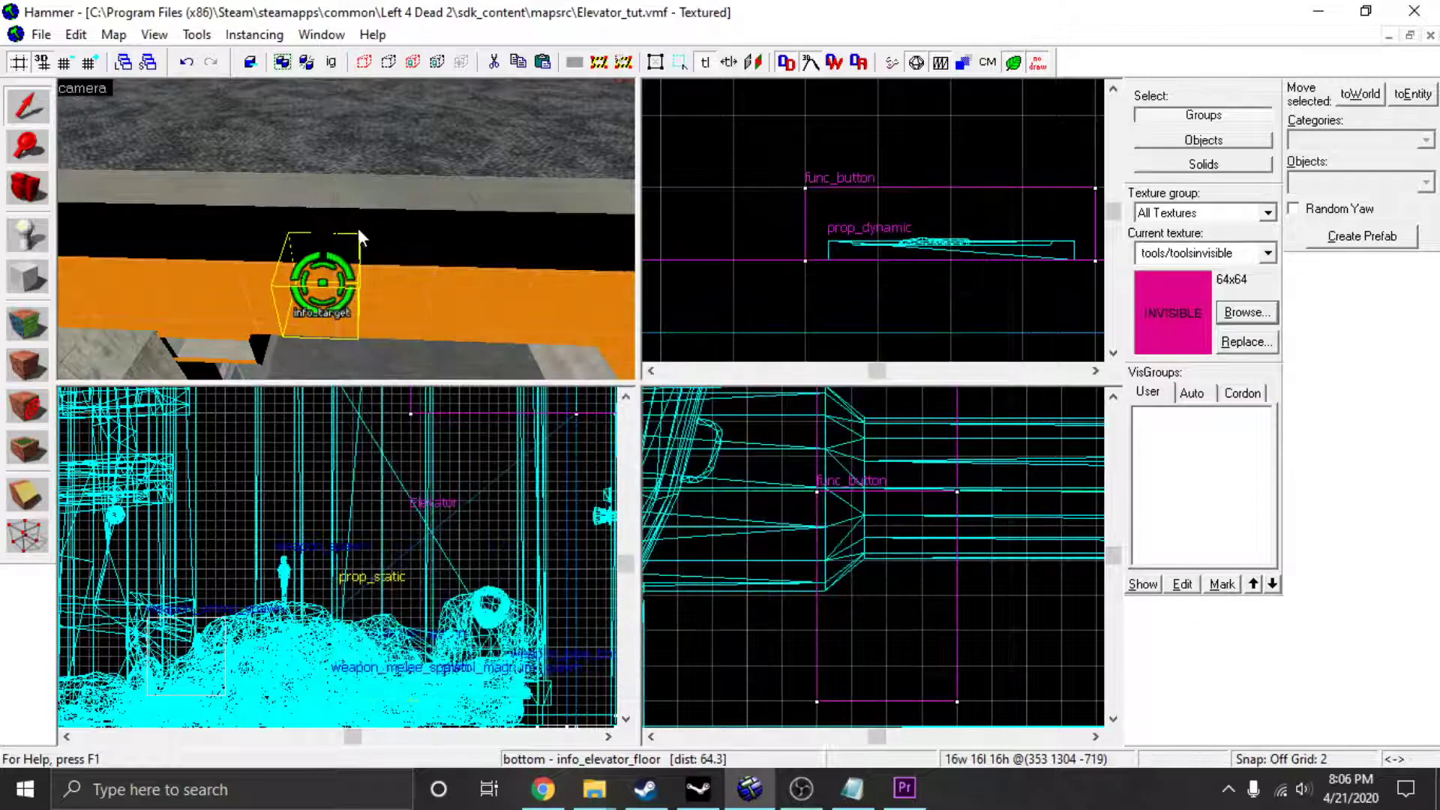
Return to the rebuilt elevator's upper floor and check the class properties of logic_relay_top.
{"action": "key", "text": "z"}
{"action": "key", "text": "s"}
{"action": "key", "text": "s"}
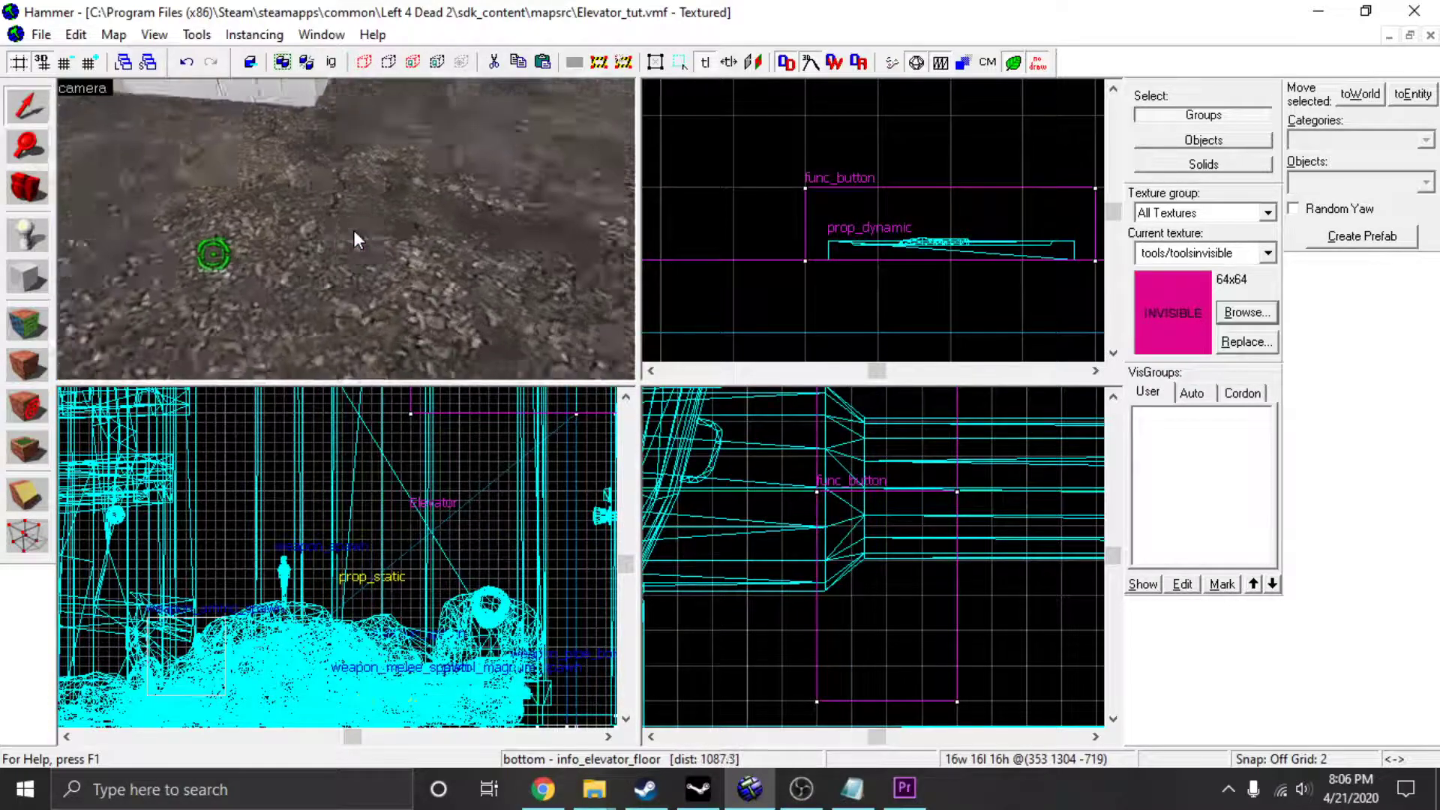
{"action": "key", "text": "w"}
{"action": "key", "text": "w"}
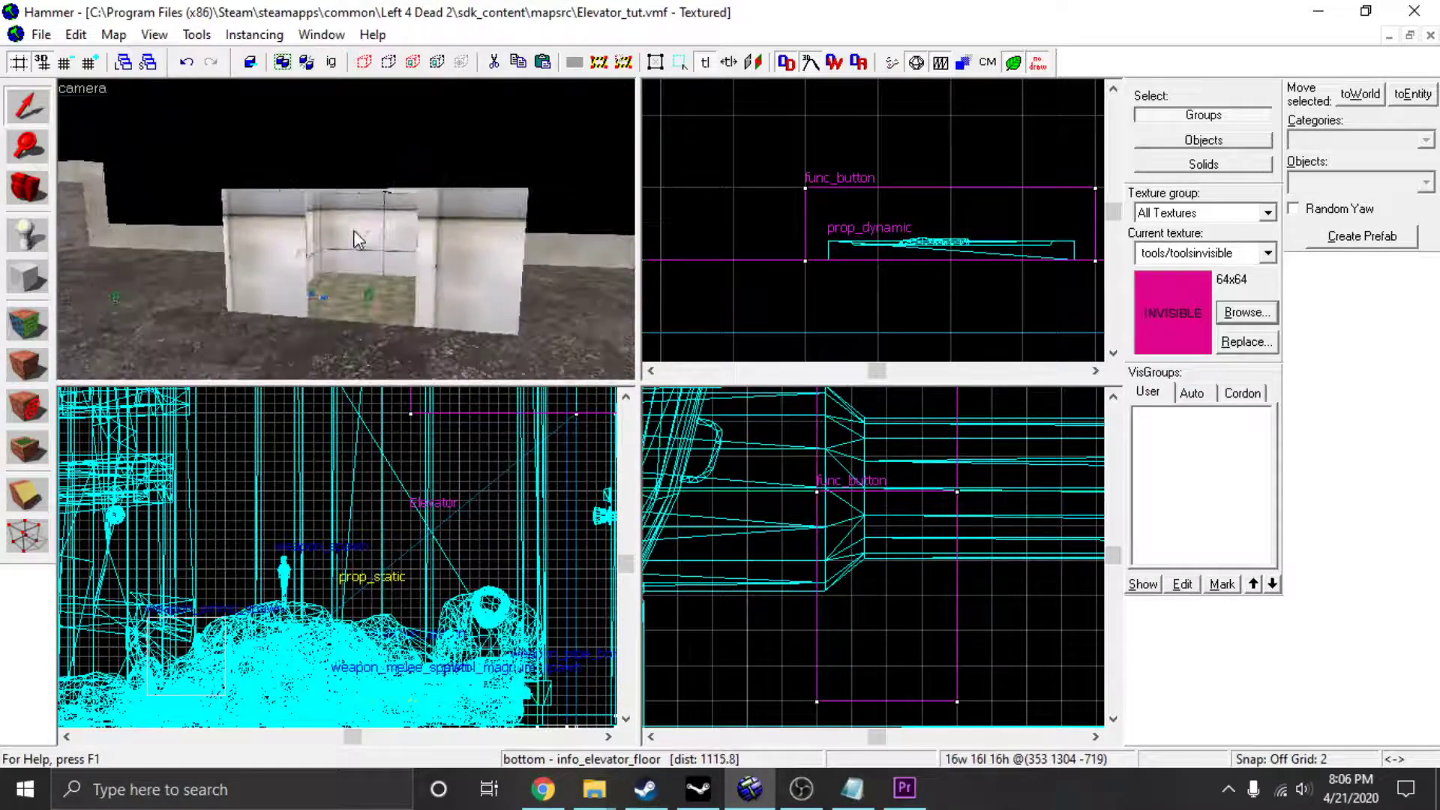
{"action": "key", "text": "w"}
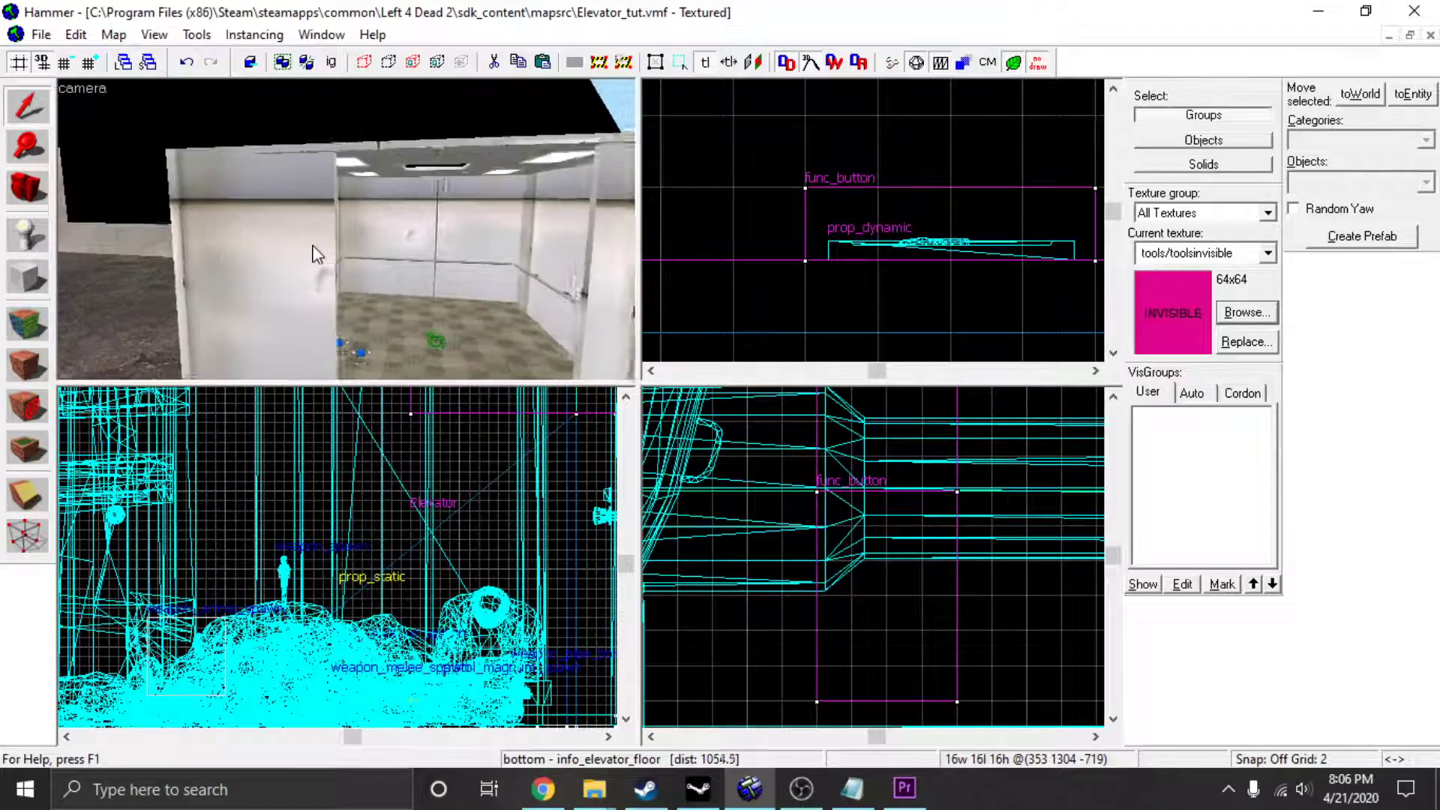
{"action": "key", "text": "d"}
{"action": "key", "text": "w"}
{"action": "key", "text": "Down"}
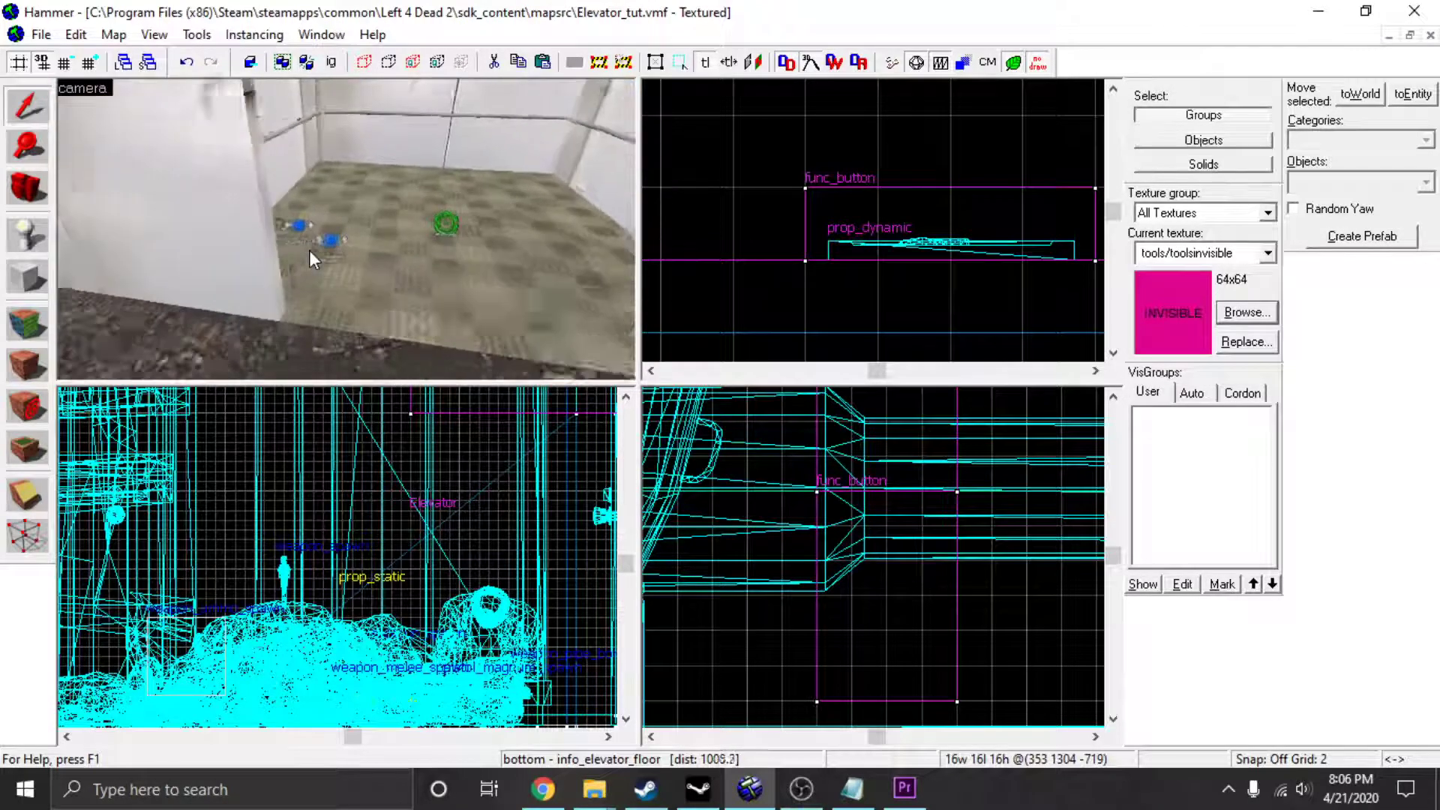
{"action": "double_click", "coordinate": [312, 255]}
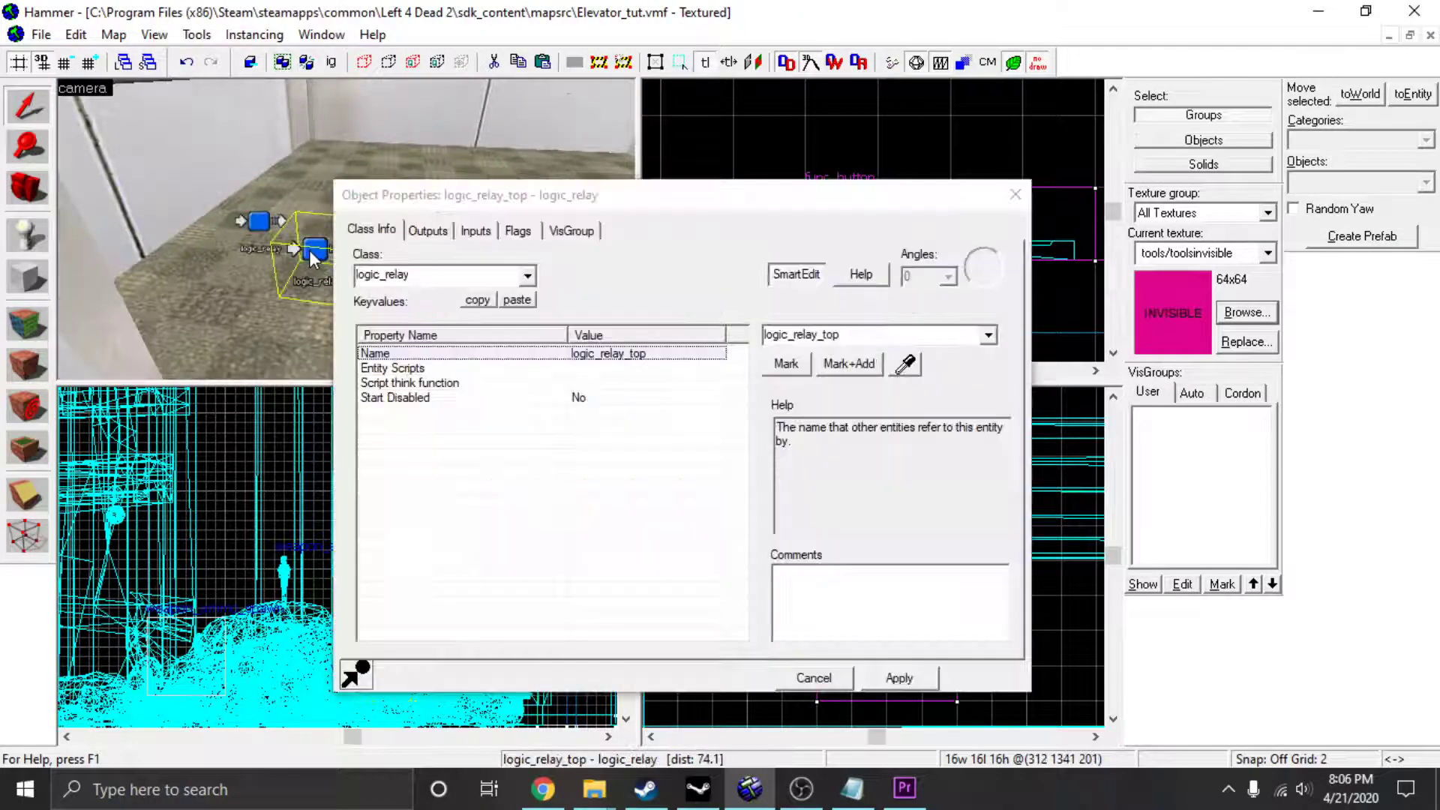
{"action": "left_click", "coordinate": [1003, 200]}
Review the output settings of the original elevator_top_relay as a reference for the new relays.
{"action": "key", "text": "a"}
{"action": "key", "text": "w"}
{"action": "left_click", "coordinate": [253, 273]}
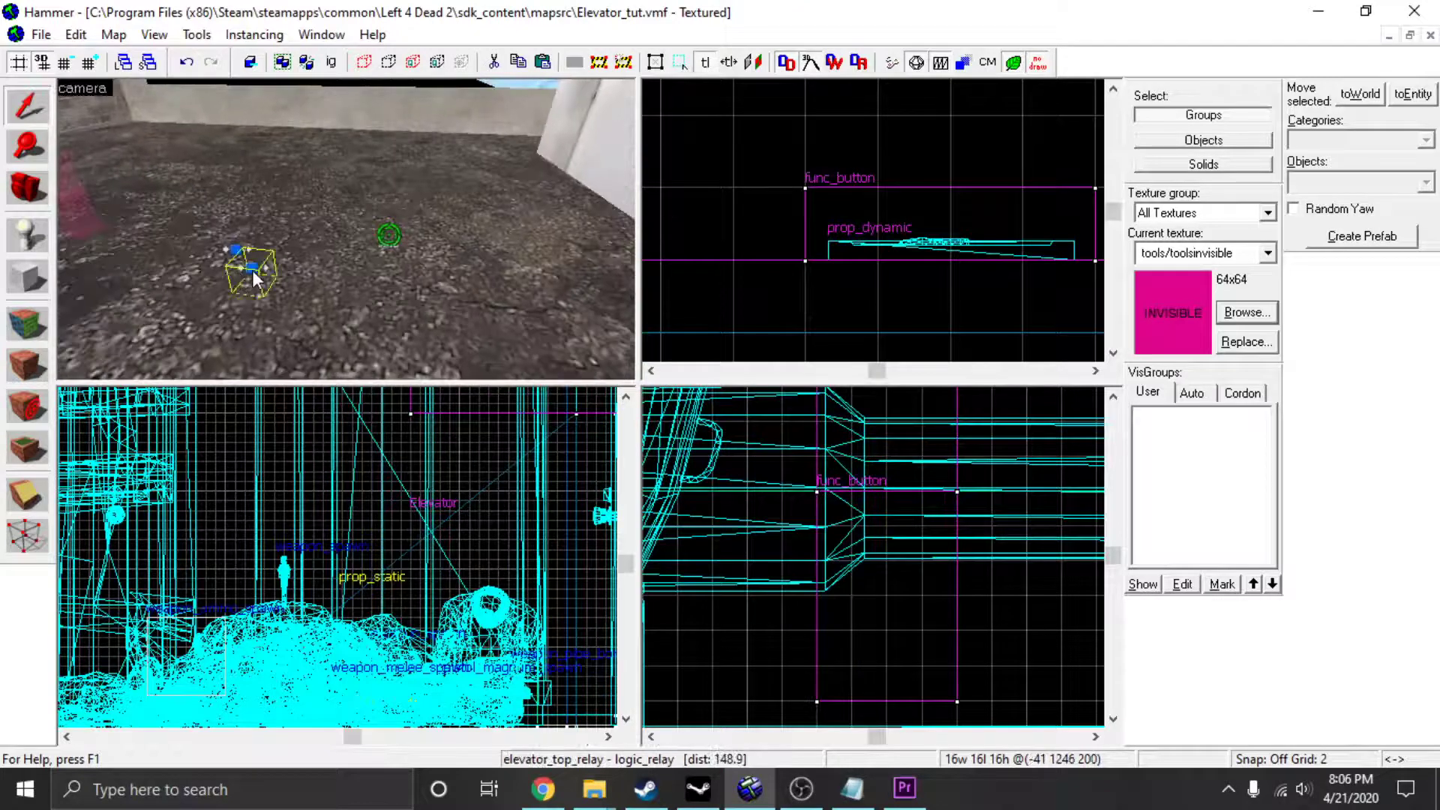
{"action": "double_click", "coordinate": [252, 270]}
{"action": "left_click", "coordinate": [427, 230]}
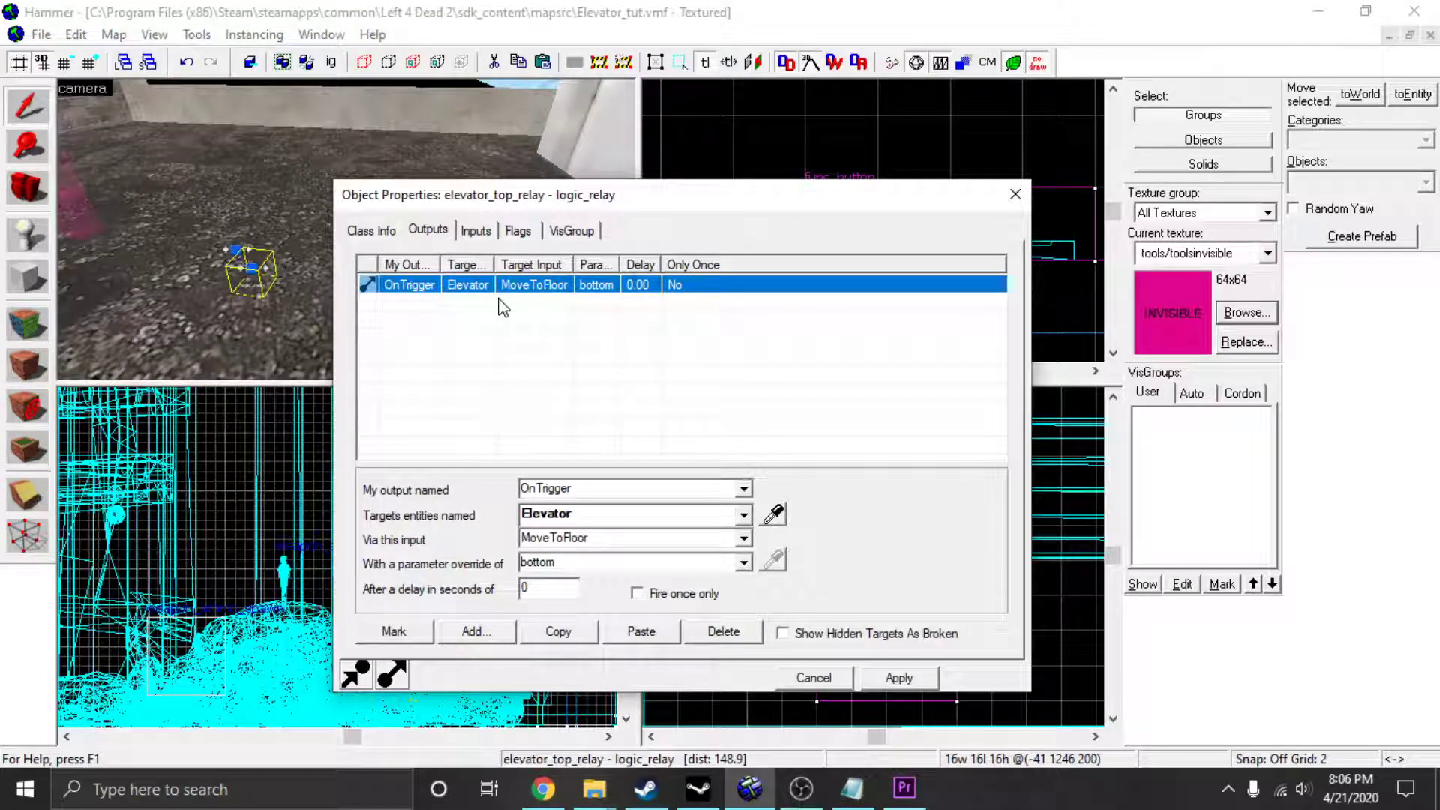
Return to the rebuilt elevator and add an OnTrigger output targeting Elevator to logic_relay_bottom.
{"action": "left_click", "coordinate": [1011, 204]}
{"action": "key", "text": "d"}
{"action": "key", "text": "w"}
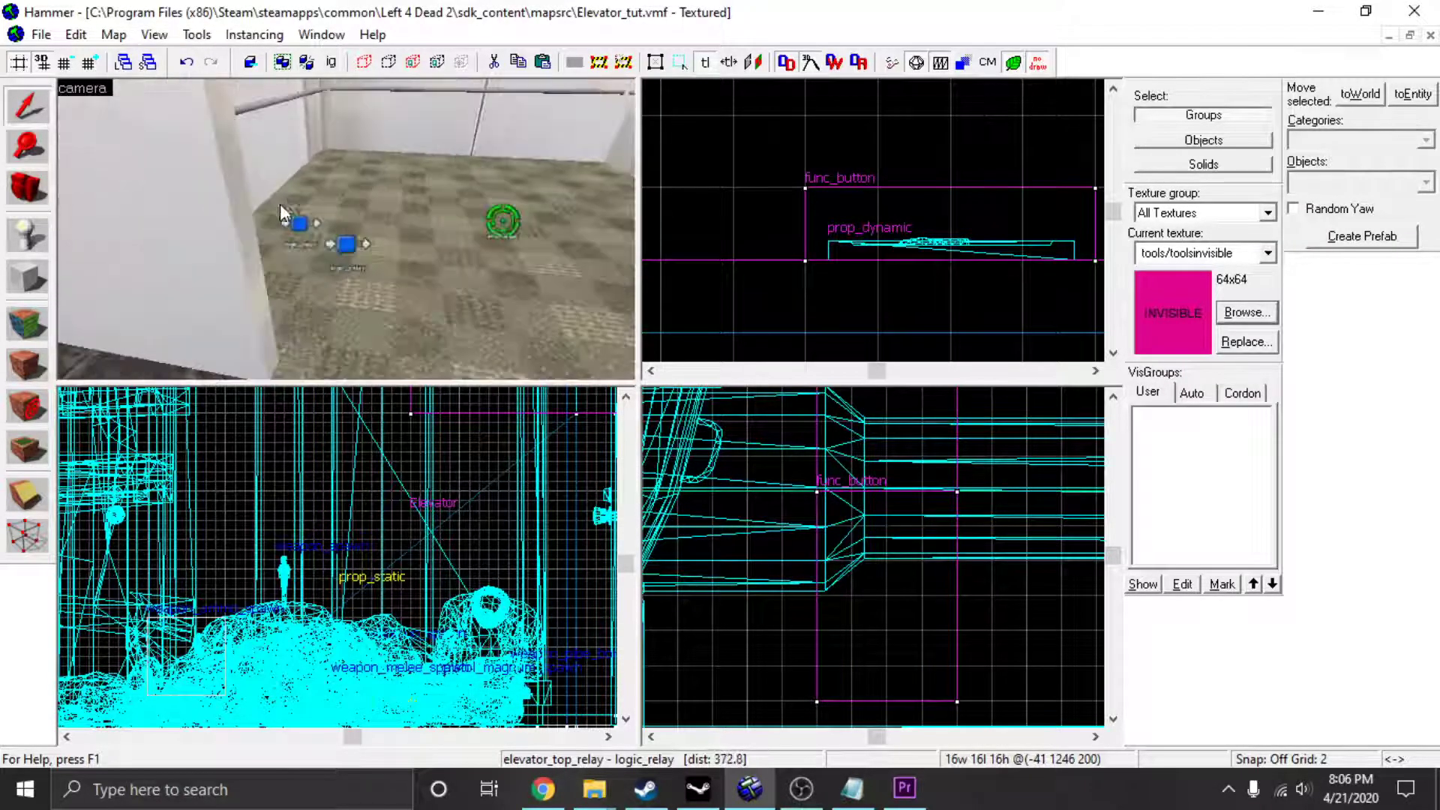
{"action": "key", "text": "w"}
{"action": "double_click", "coordinate": [282, 219]}
{"action": "left_click", "coordinate": [429, 241]}
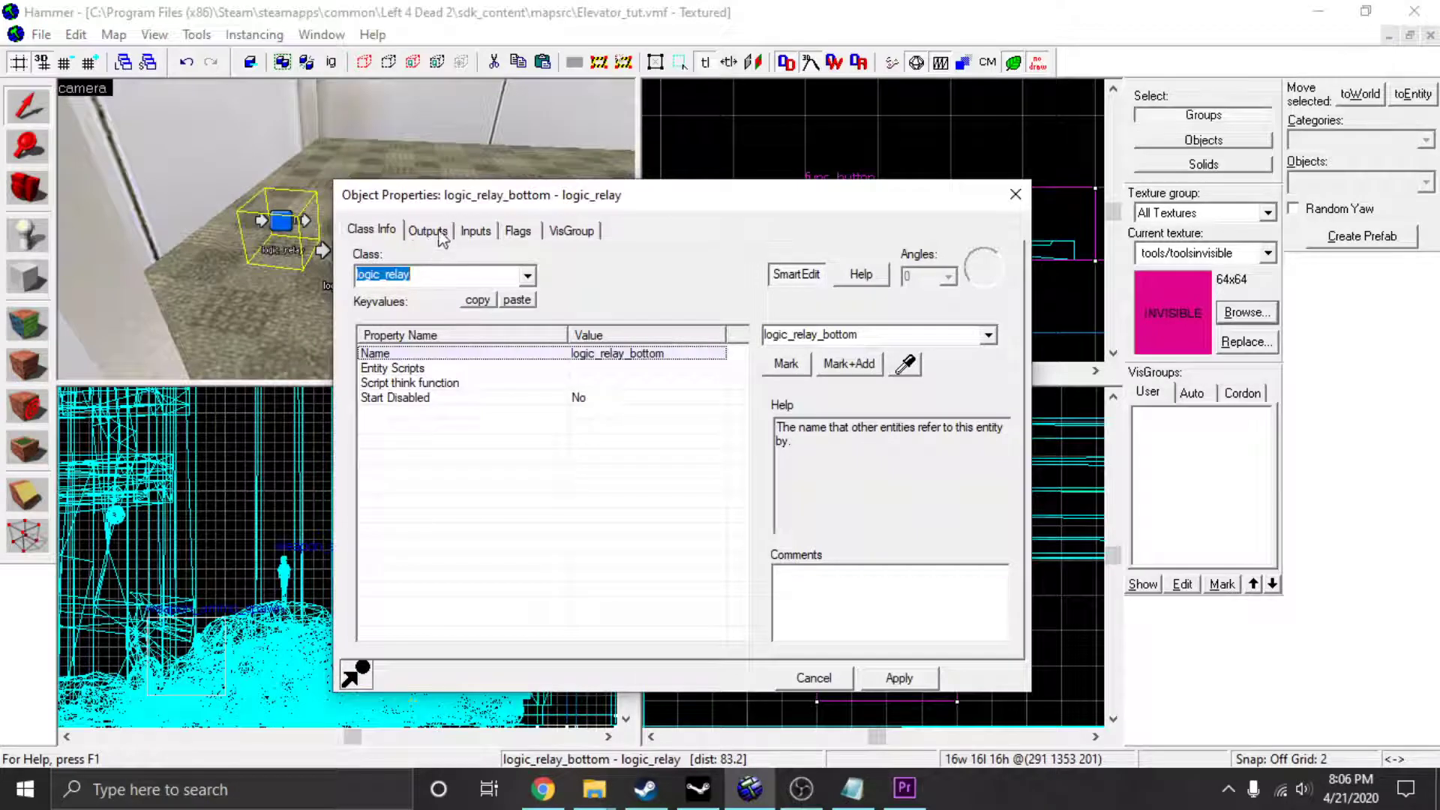
{"action": "left_click", "coordinate": [439, 235]}
{"action": "left_click", "coordinate": [475, 632]}
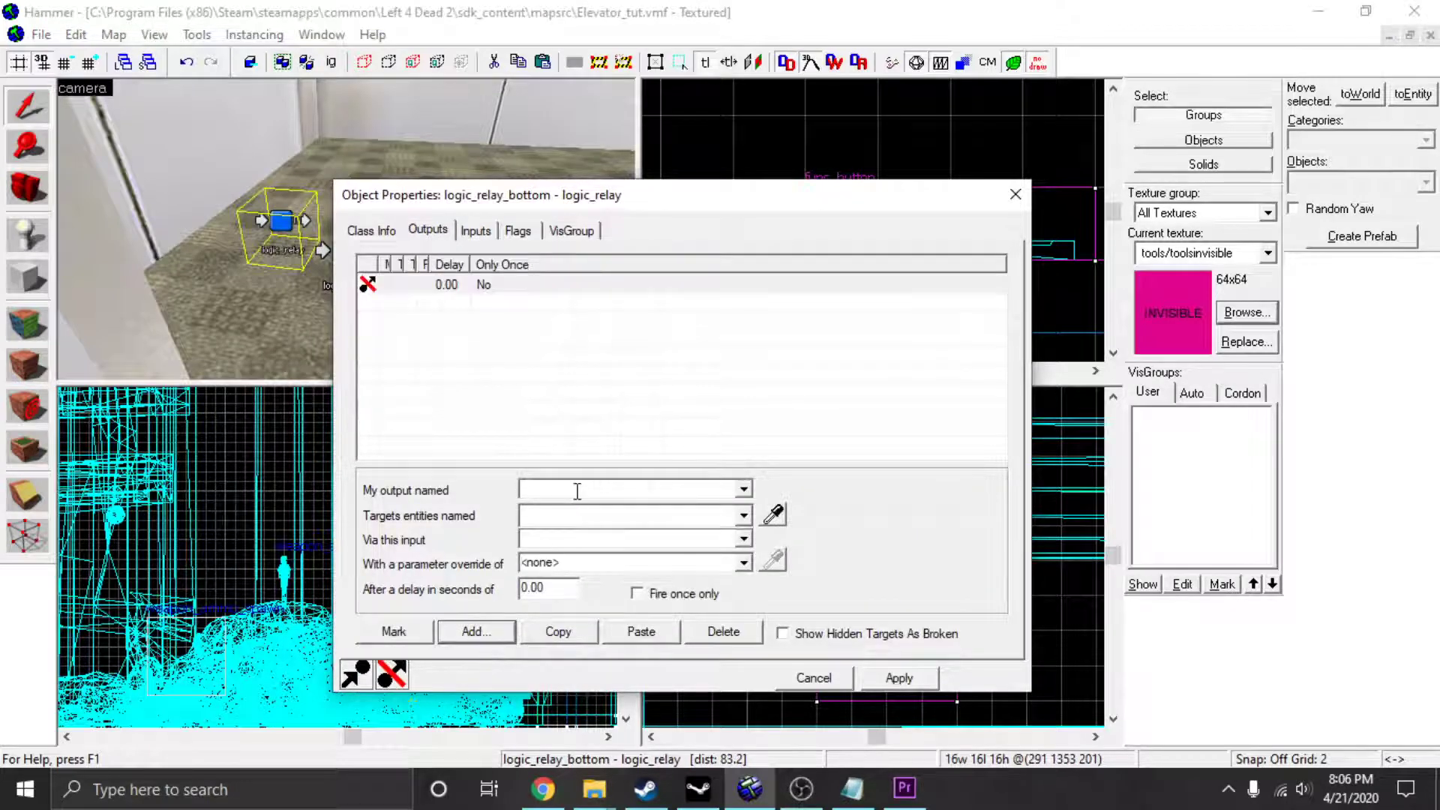
{"action": "type", "text": "OnTrigger"}
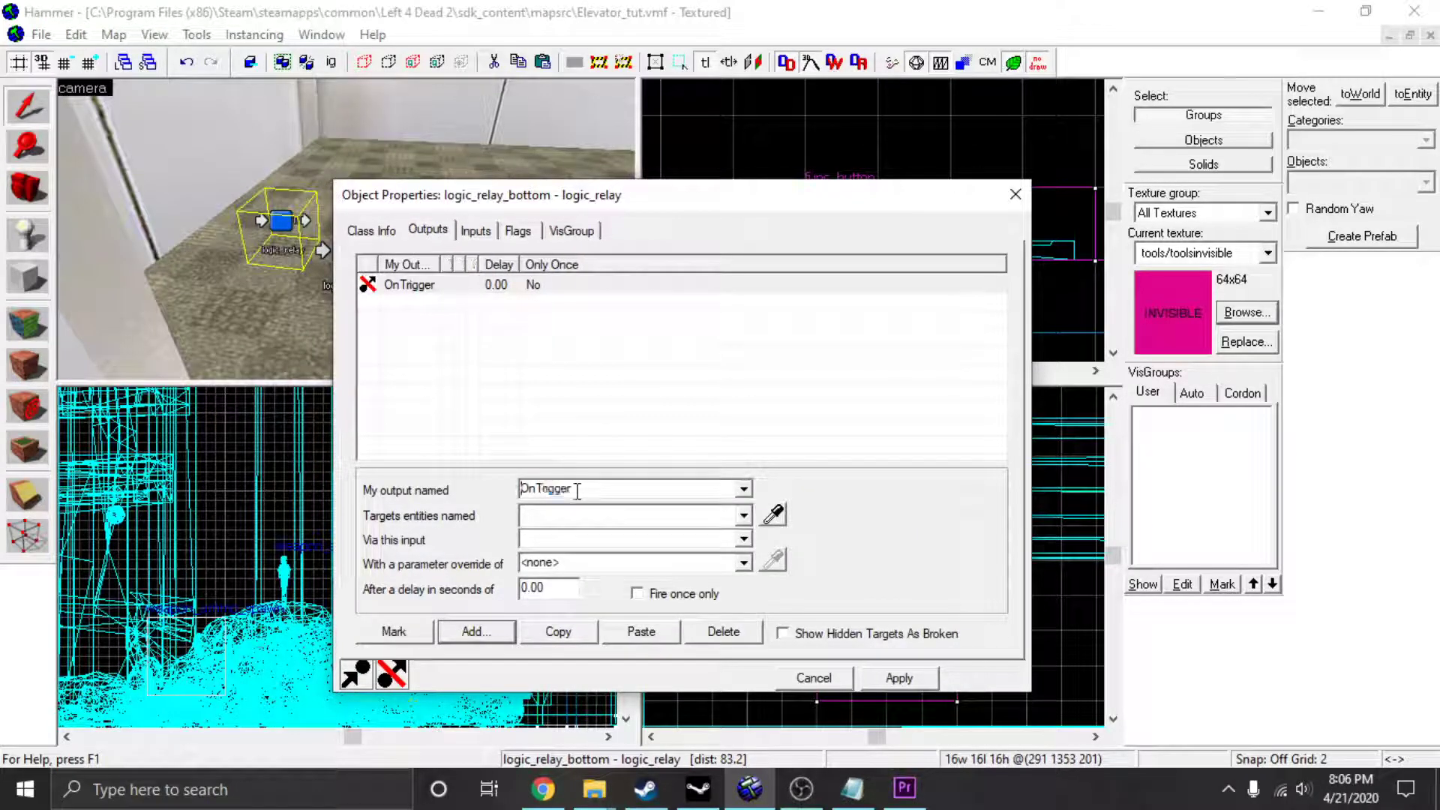
{"action": "left_click", "coordinate": [742, 516]}
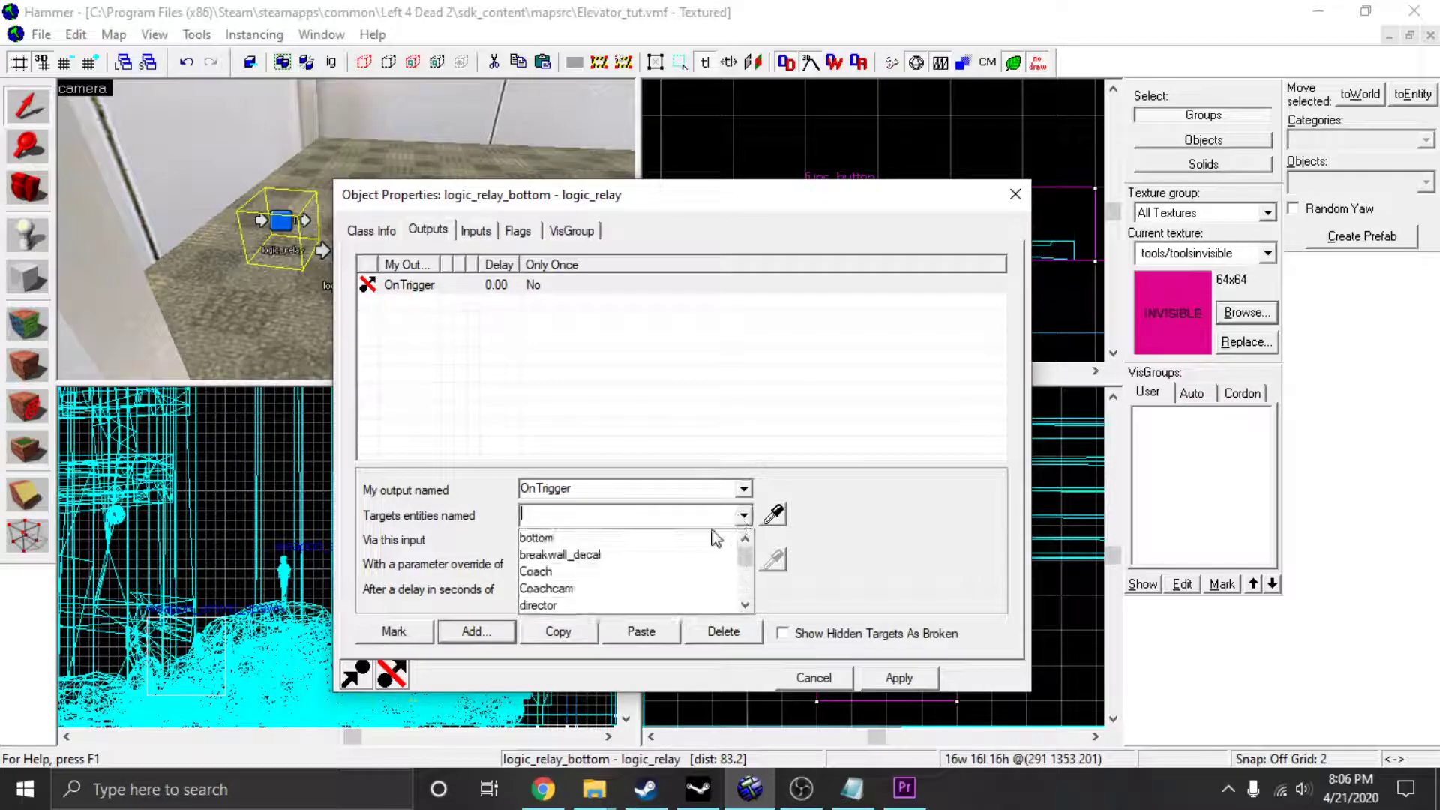
{"action": "type", "text": "Ele"}
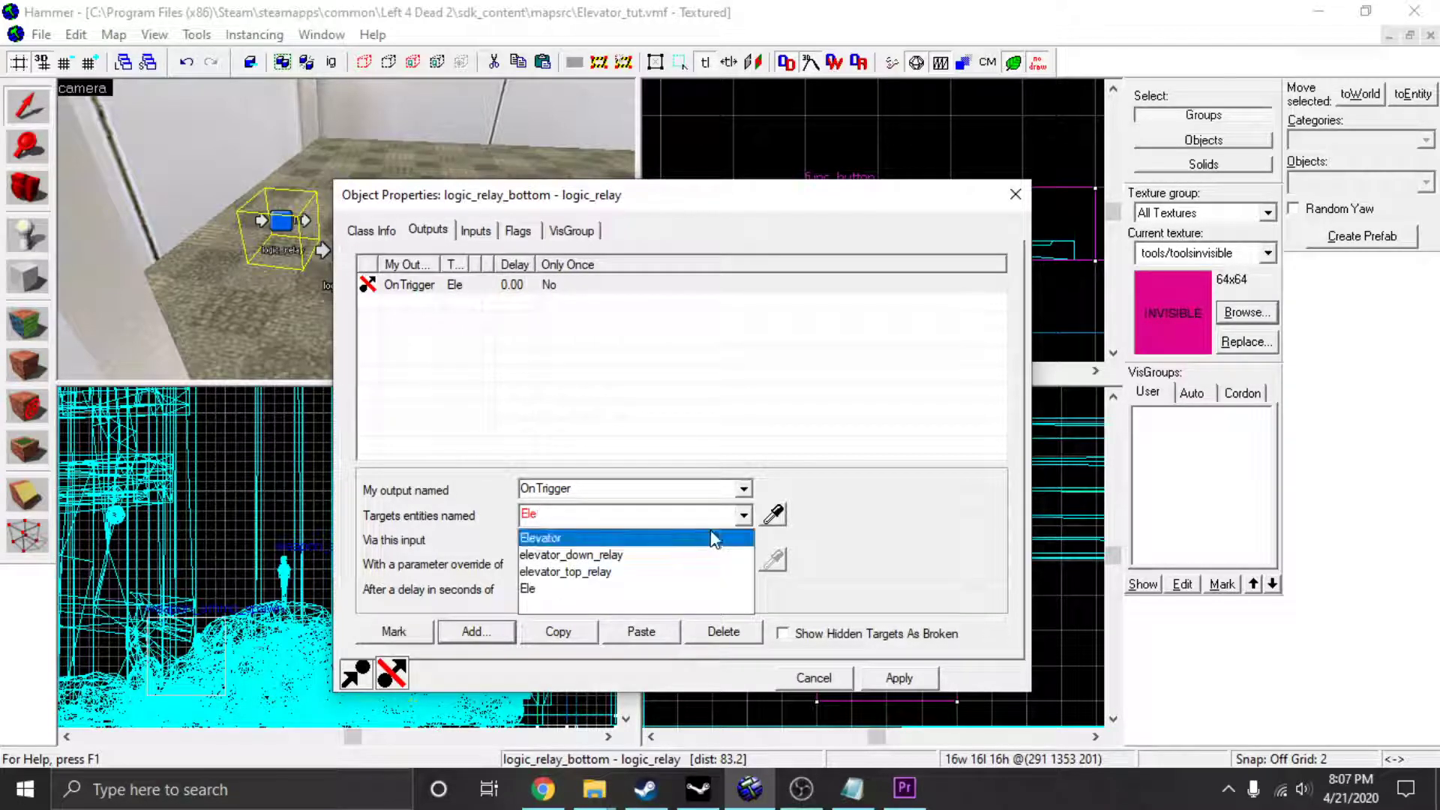
{"action": "left_click", "coordinate": [712, 538]}
Choose MoveToFloor as the target input for logic_relay_bottom's OnTrigger output.
{"action": "left_click", "coordinate": [684, 540]}
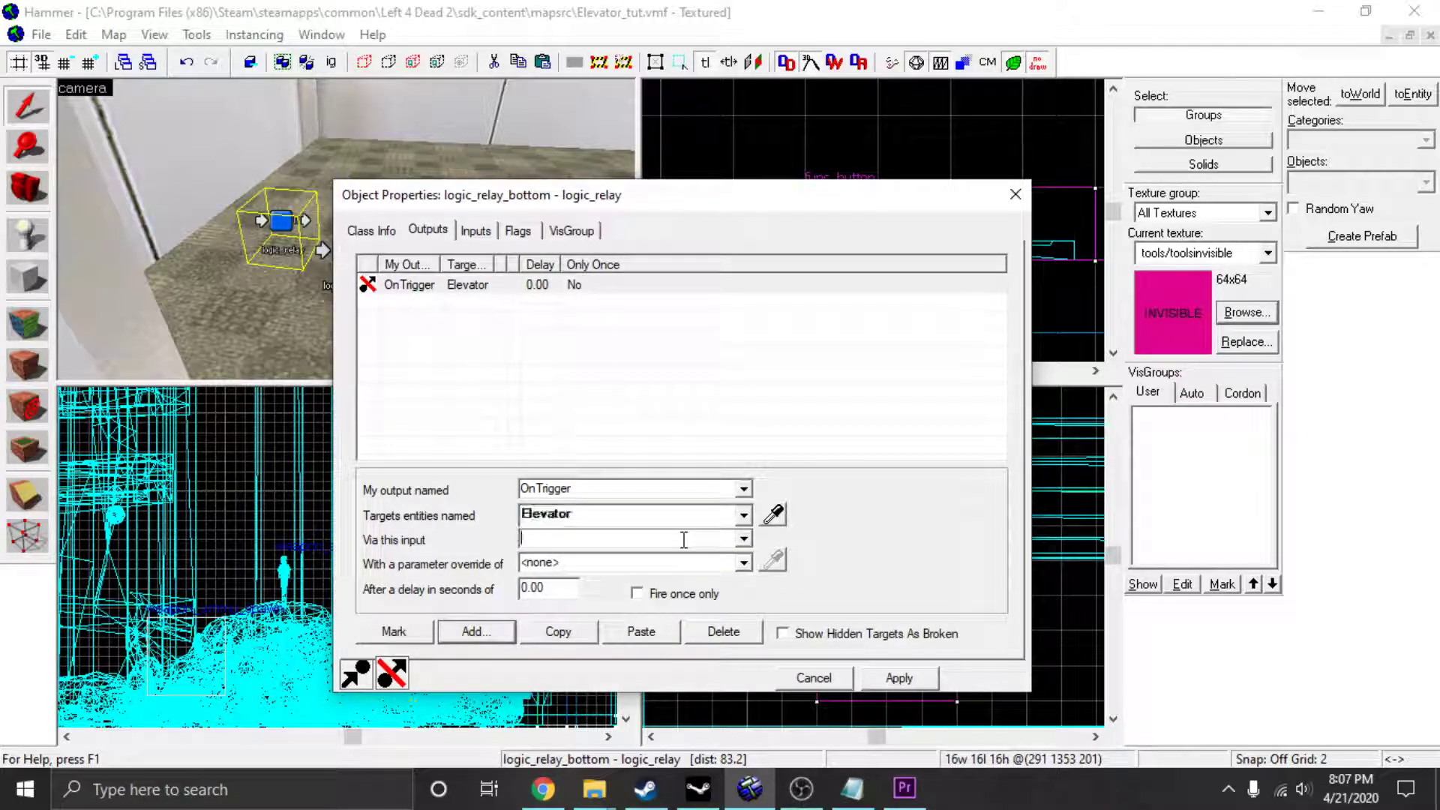
{"action": "left_click", "coordinate": [744, 540]}
{"action": "left_click", "coordinate": [743, 540]}
{"action": "left_click", "coordinate": [743, 540]}
{"action": "scroll", "coordinate": [600, 604], "scroll_direction": "down", "scroll_amount": 5}
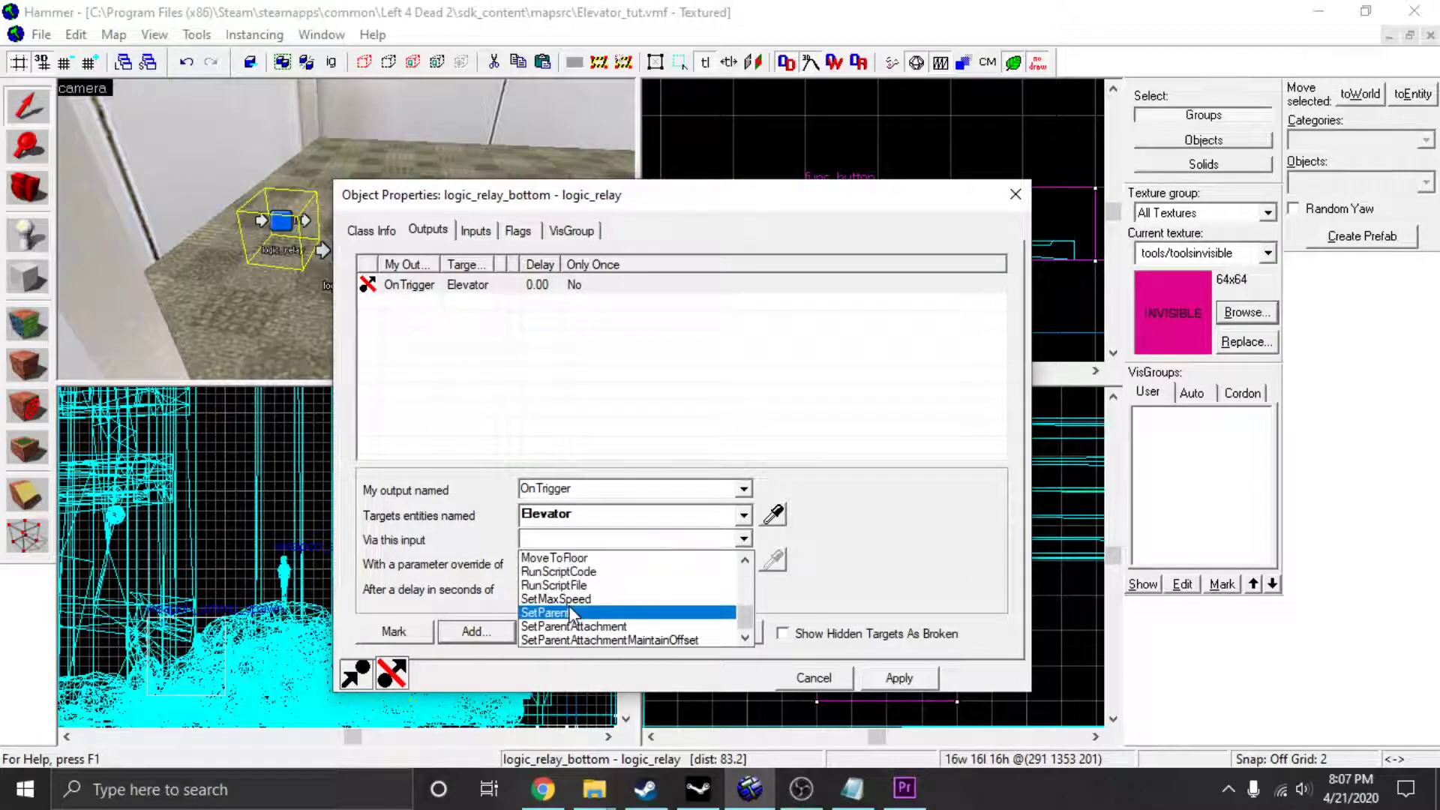
{"action": "scroll", "coordinate": [570, 611], "scroll_direction": "up", "scroll_amount": 4}
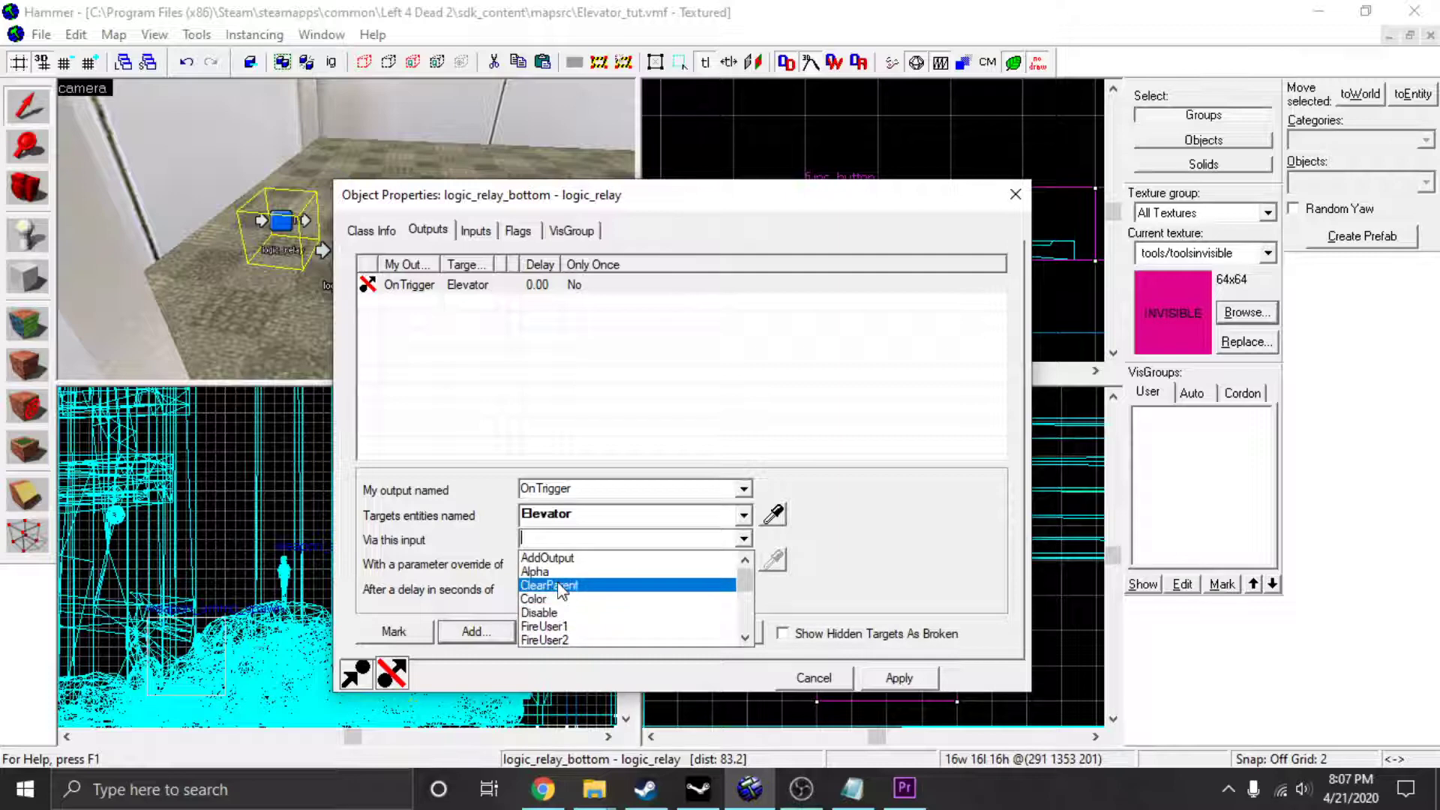
{"action": "scroll", "coordinate": [563, 596], "scroll_direction": "down", "scroll_amount": 4}
{"action": "scroll", "coordinate": [561, 596], "scroll_direction": "down", "scroll_amount": 1}
{"action": "scroll", "coordinate": [562, 600], "scroll_direction": "up", "scroll_amount": 3}
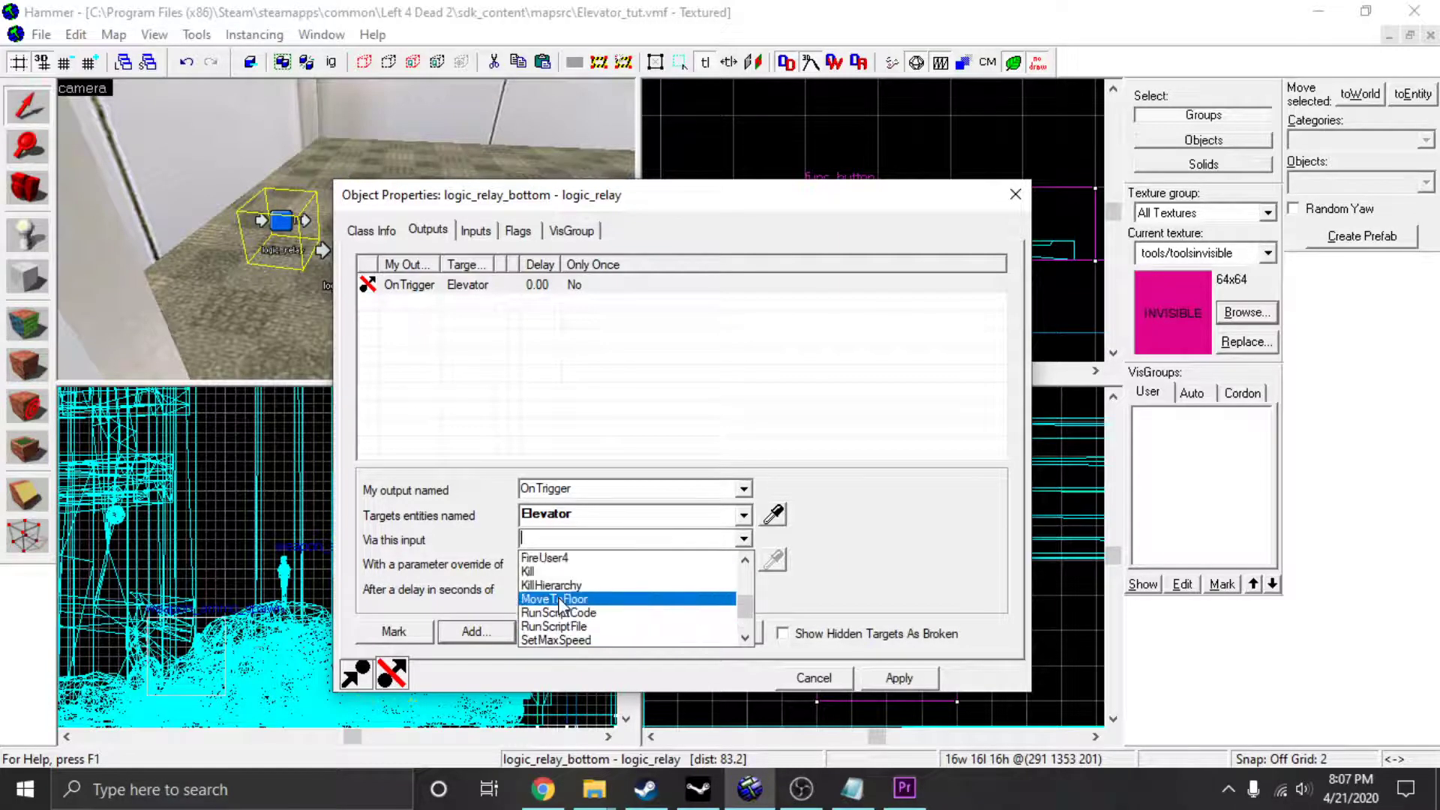
{"action": "left_click", "coordinate": [570, 639]}
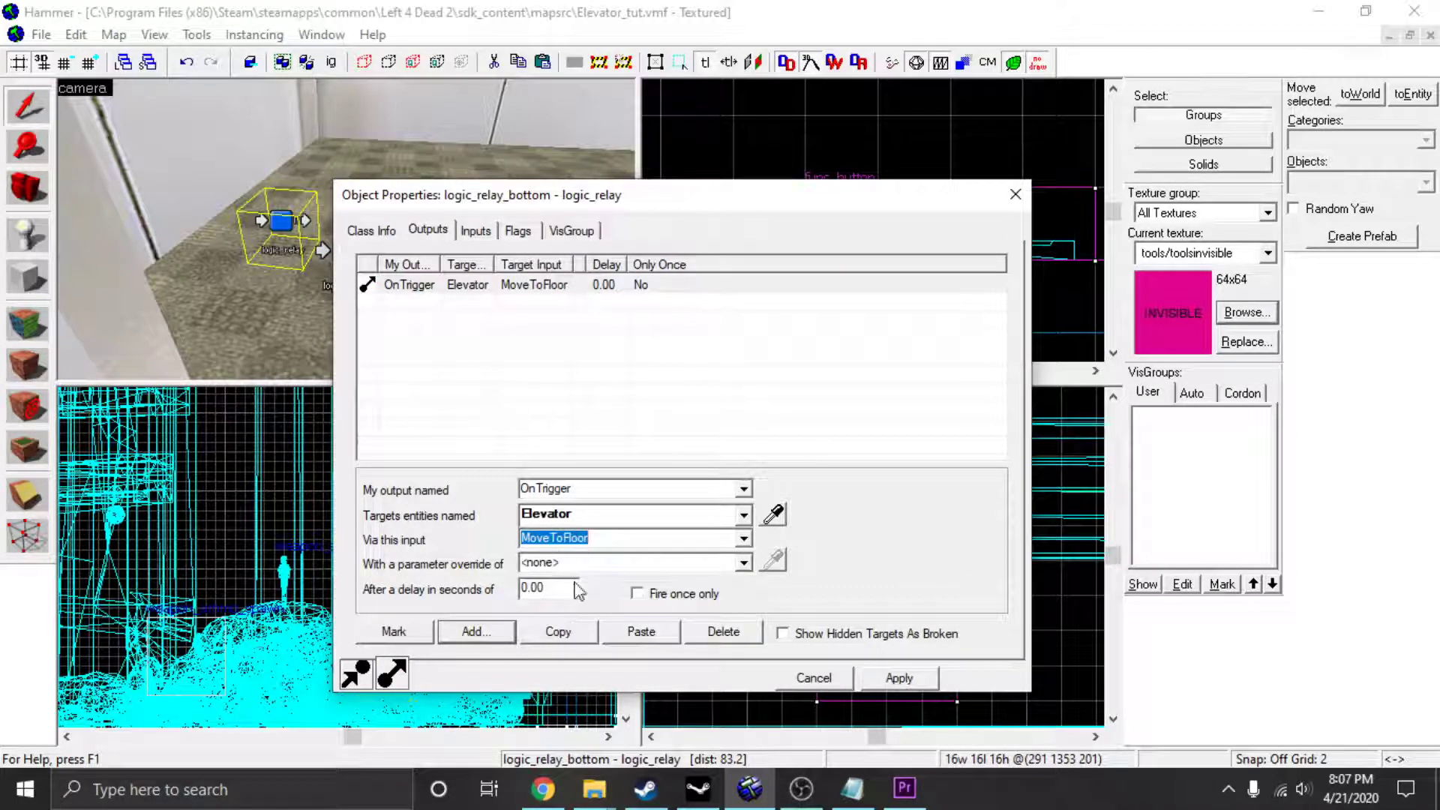
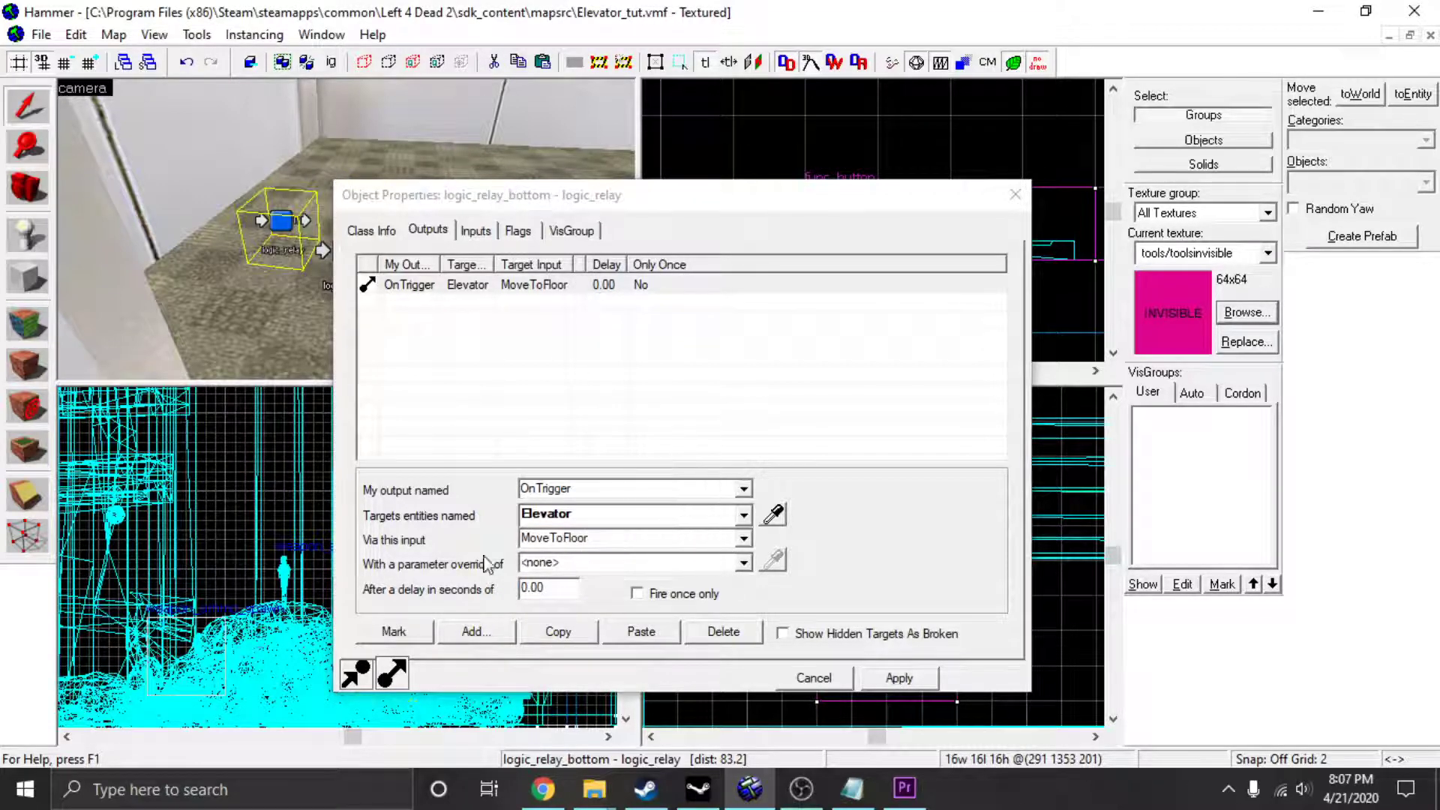
Set the parameter override of logic_relay_bottom's output to bottom, apply it, and close the properties.
{"action": "left_click", "coordinate": [554, 563]}
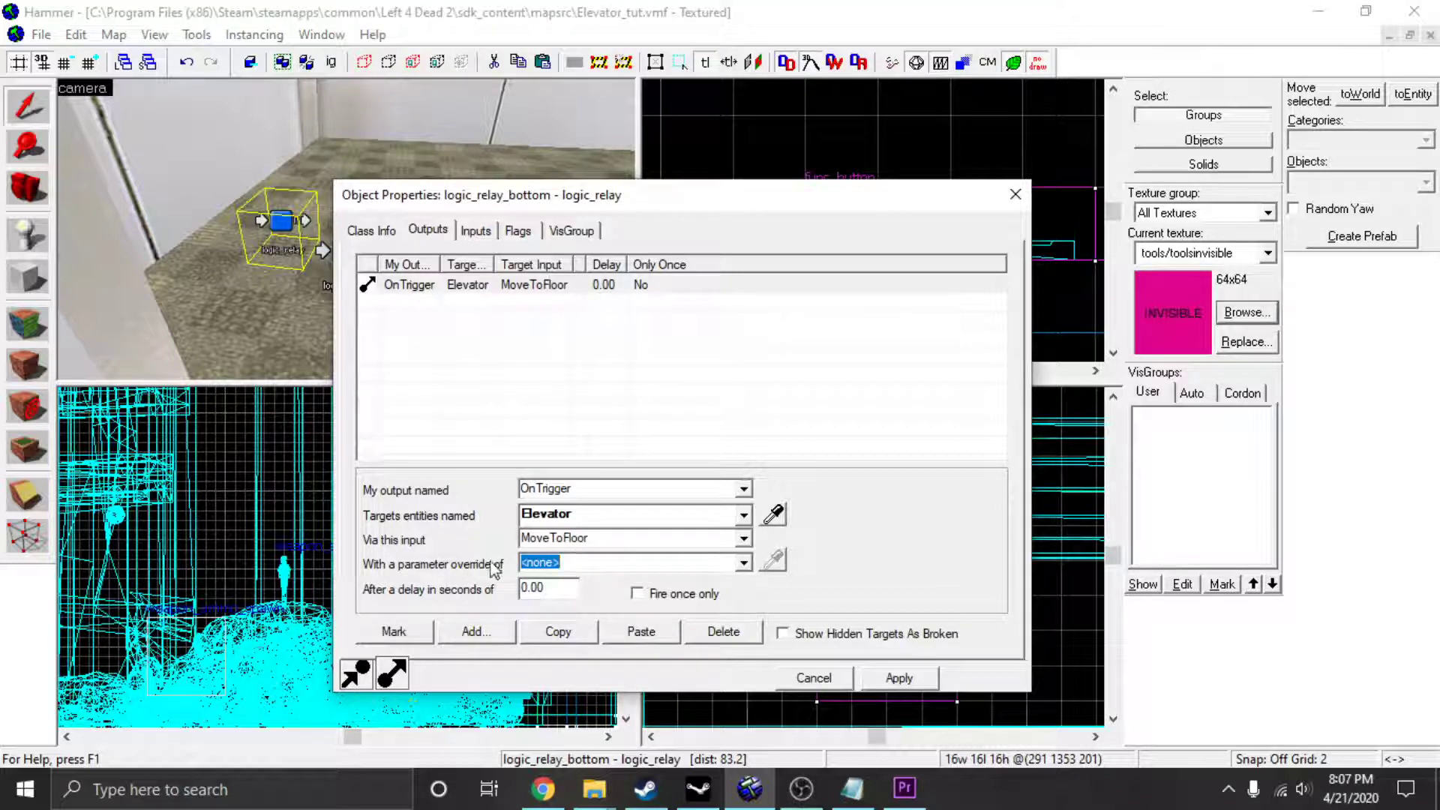
{"action": "type", "text": "bottom"}
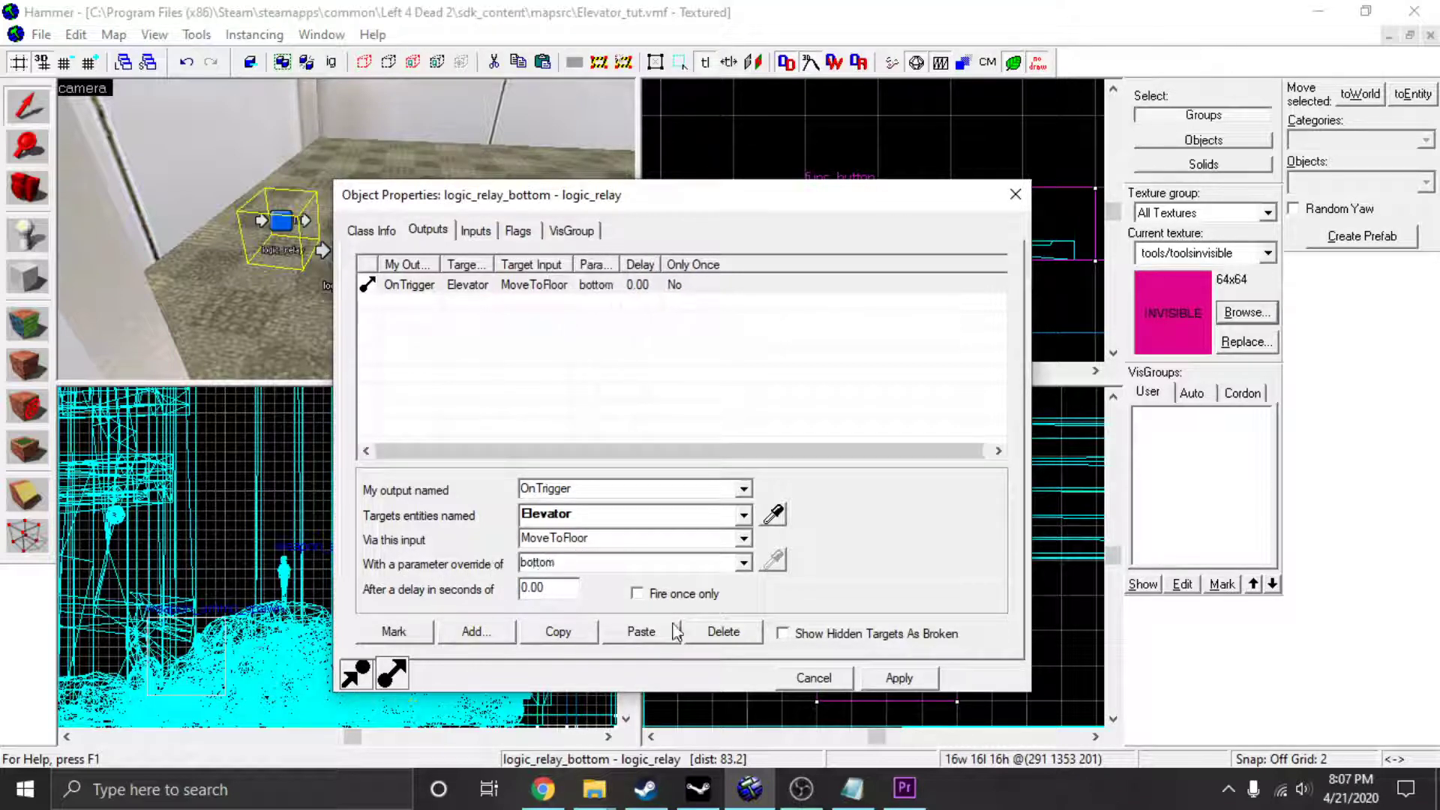
{"action": "left_click", "coordinate": [899, 678]}
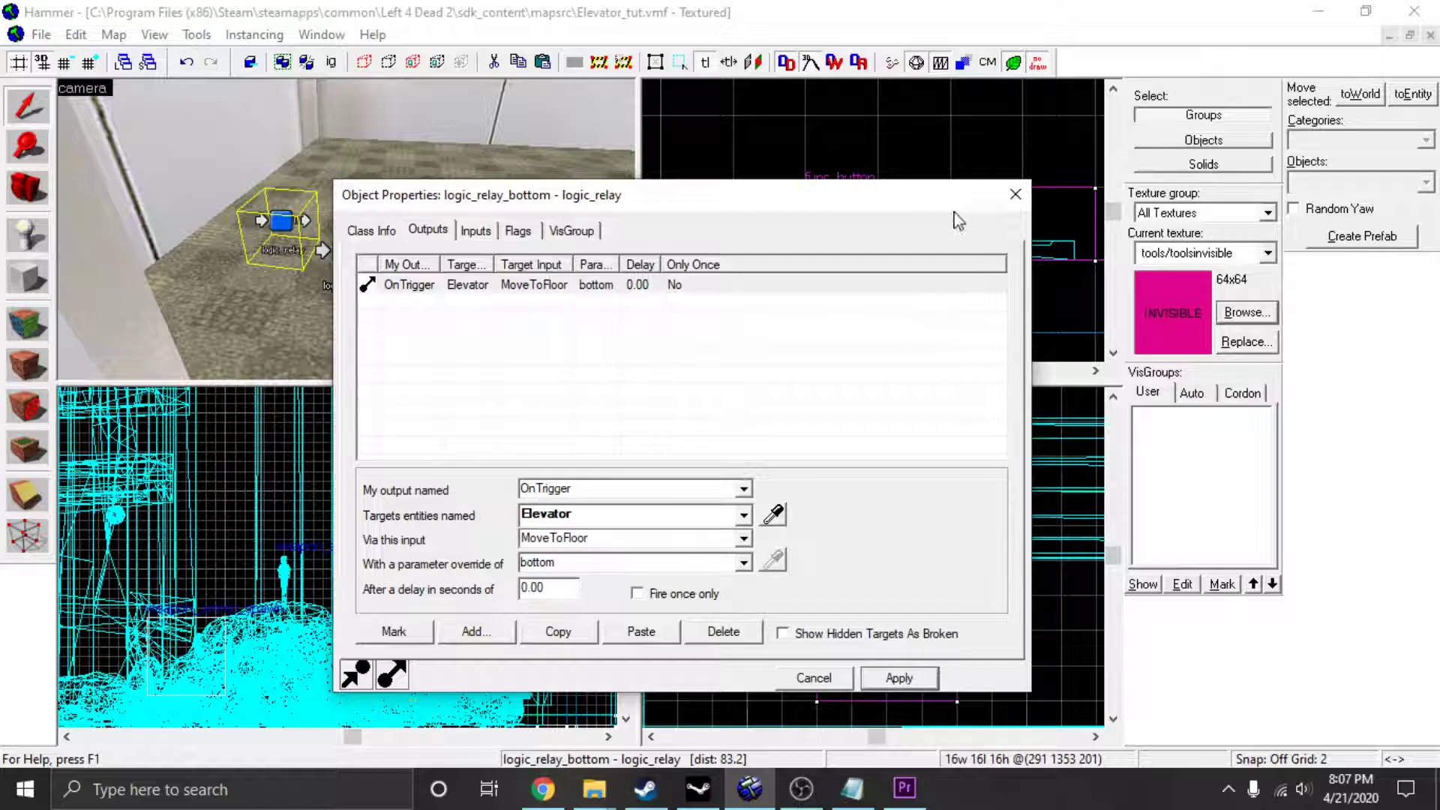
{"action": "left_click", "coordinate": [1017, 199]}
Add an OnTrigger output targeting Elevator to logic_relay_top in the rebuilt elevator.
{"action": "double_click", "coordinate": [352, 264]}
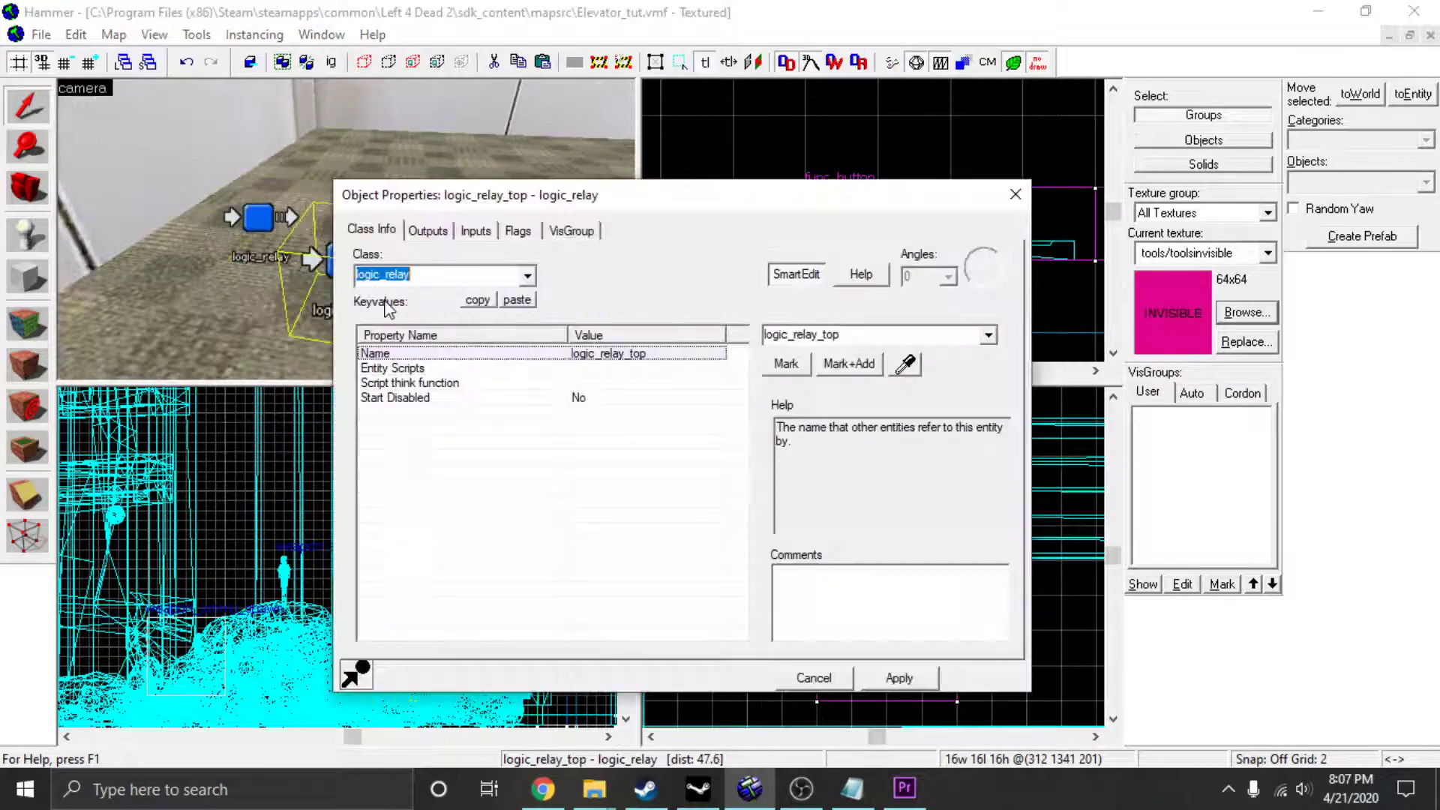
{"action": "left_click", "coordinate": [428, 232]}
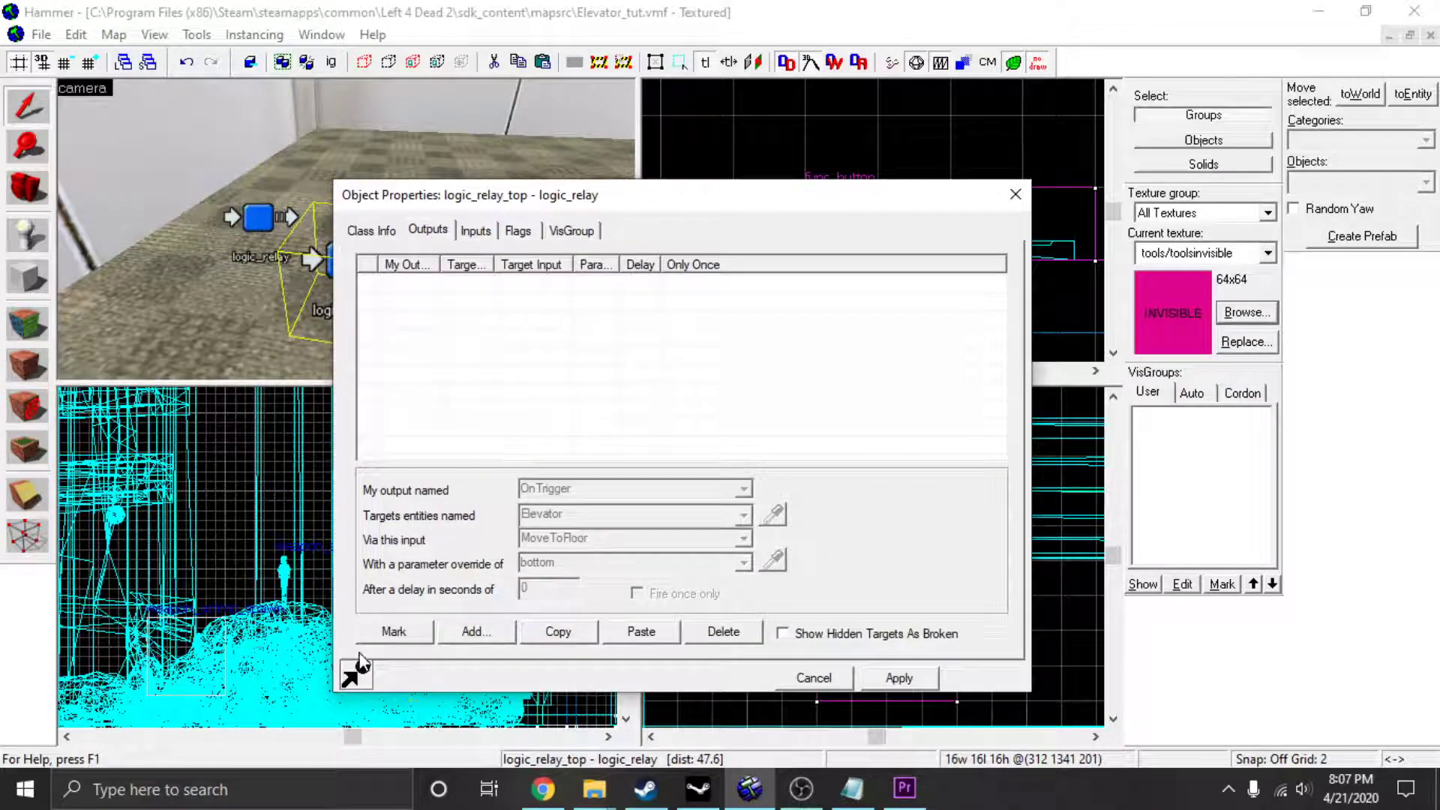
{"action": "left_click", "coordinate": [467, 632]}
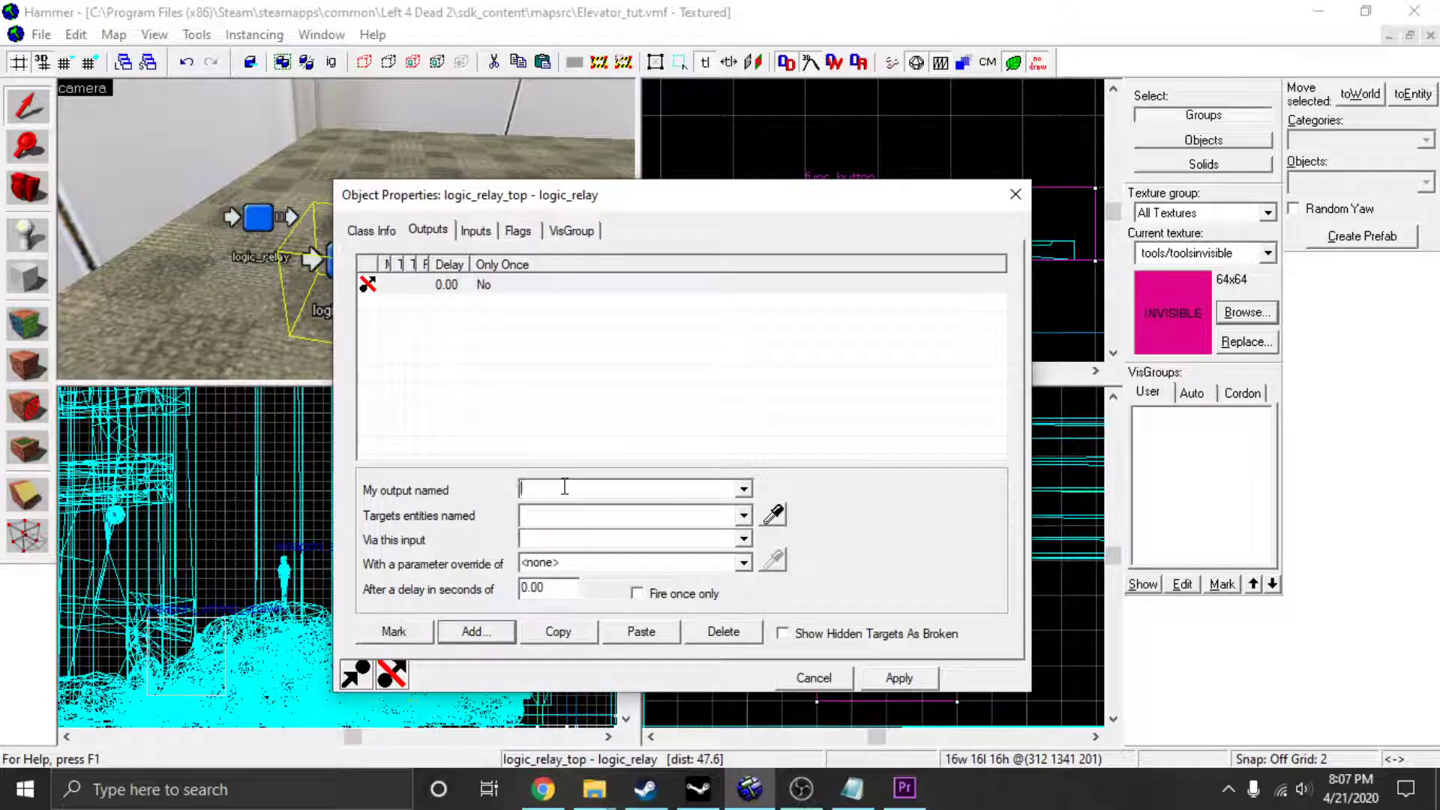
{"action": "type", "text": "OnTrigger"}
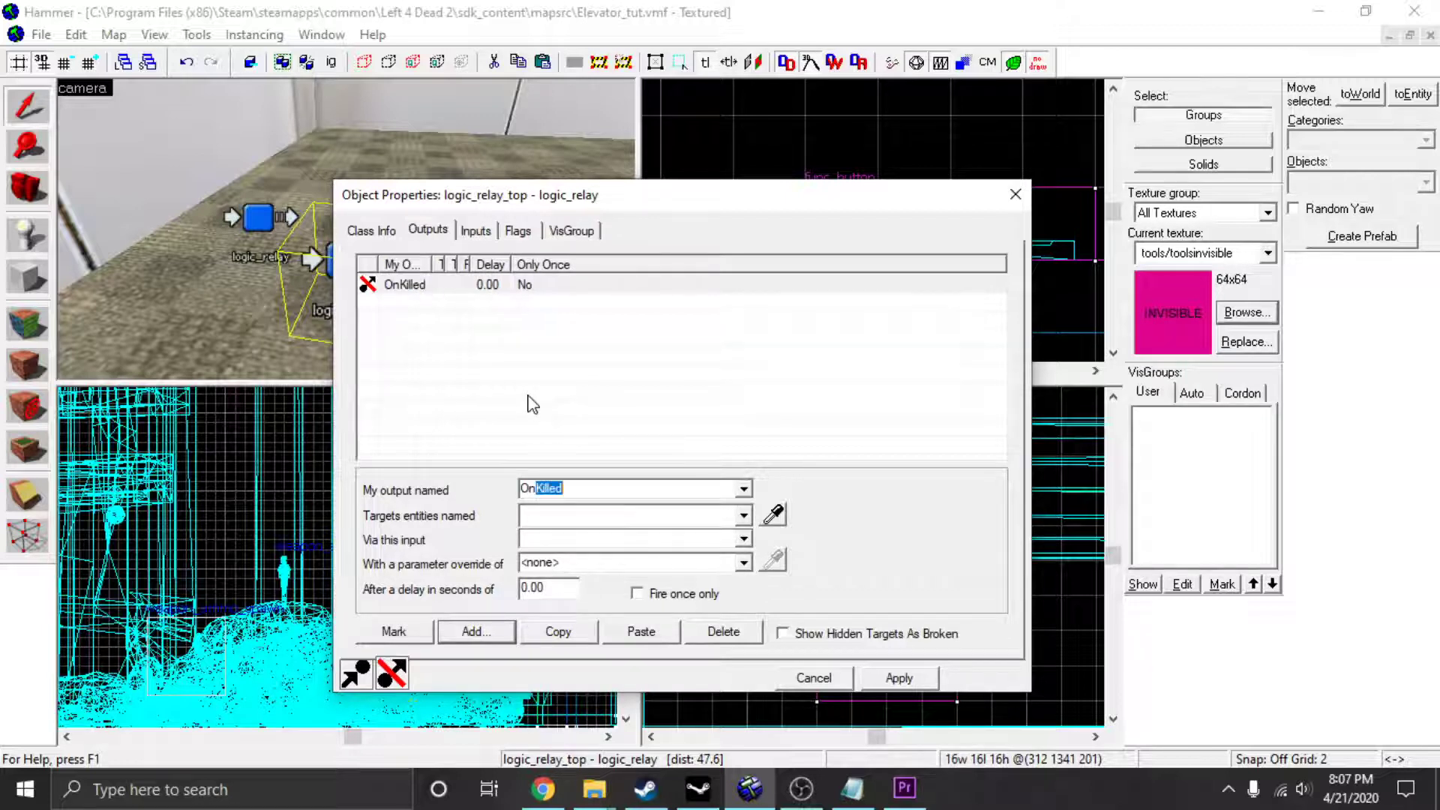
{"action": "left_click", "coordinate": [744, 515]}
{"action": "type", "text": "Ele"}
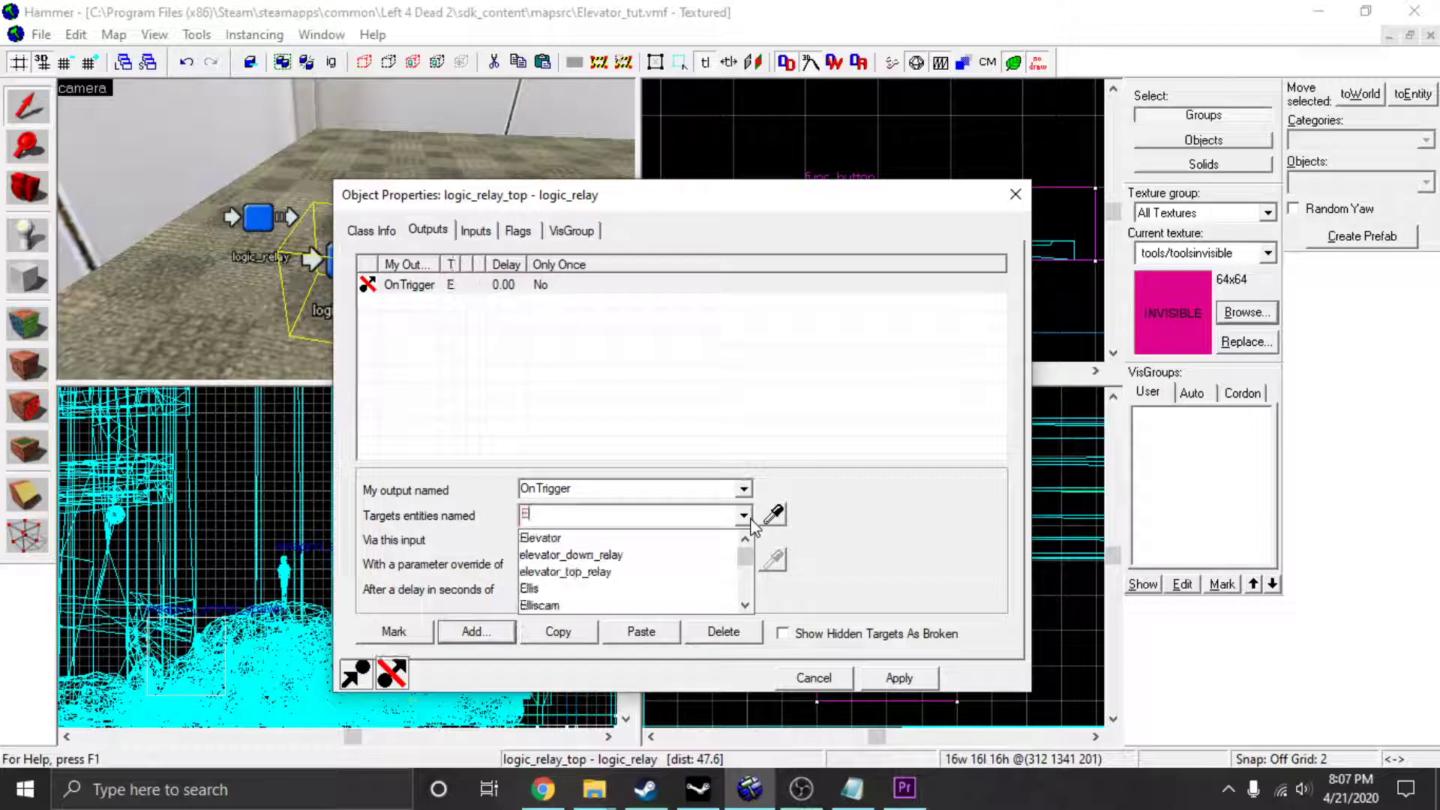
{"action": "left_click", "coordinate": [679, 537]}
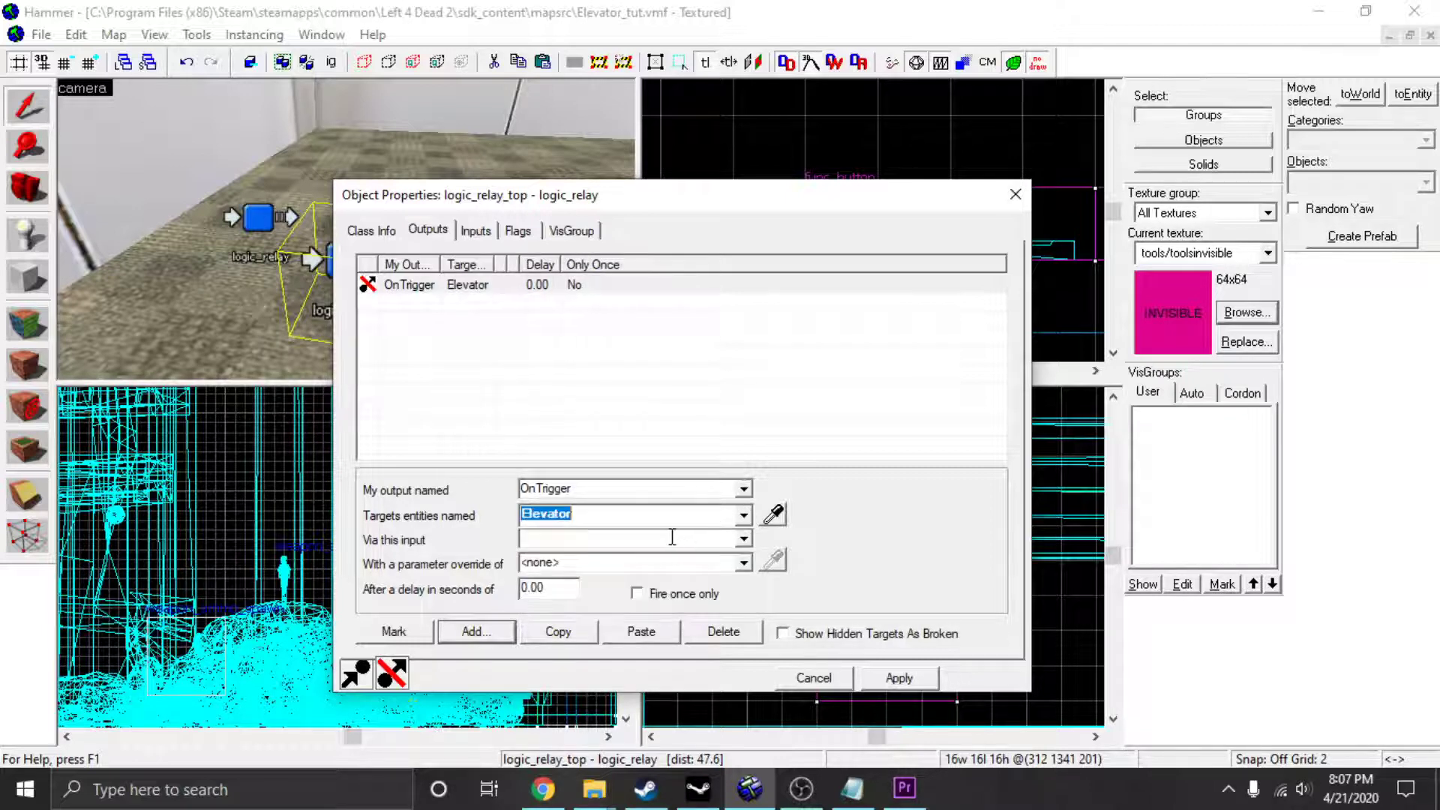
Choose MoveToFloor as the target input for logic_relay_top's OnTrigger output.
{"action": "left_click", "coordinate": [744, 539]}
{"action": "scroll", "coordinate": [665, 610], "scroll_direction": "down", "scroll_amount": 4}
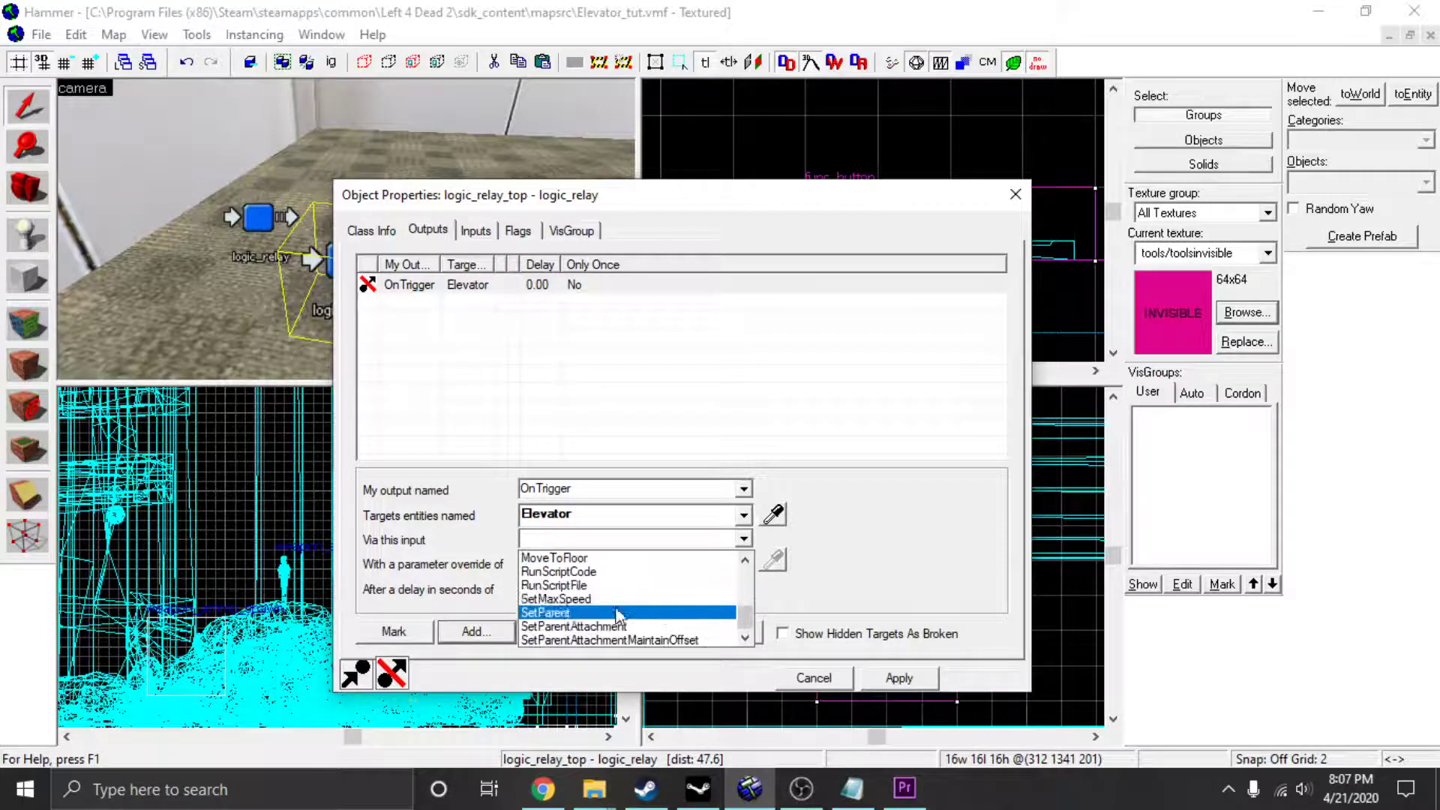
{"action": "scroll", "coordinate": [562, 592], "scroll_direction": "up", "scroll_amount": 1}
{"action": "scroll", "coordinate": [569, 591], "scroll_direction": "up", "scroll_amount": 1}
{"action": "scroll", "coordinate": [573, 585], "scroll_direction": "down", "scroll_amount": 2}
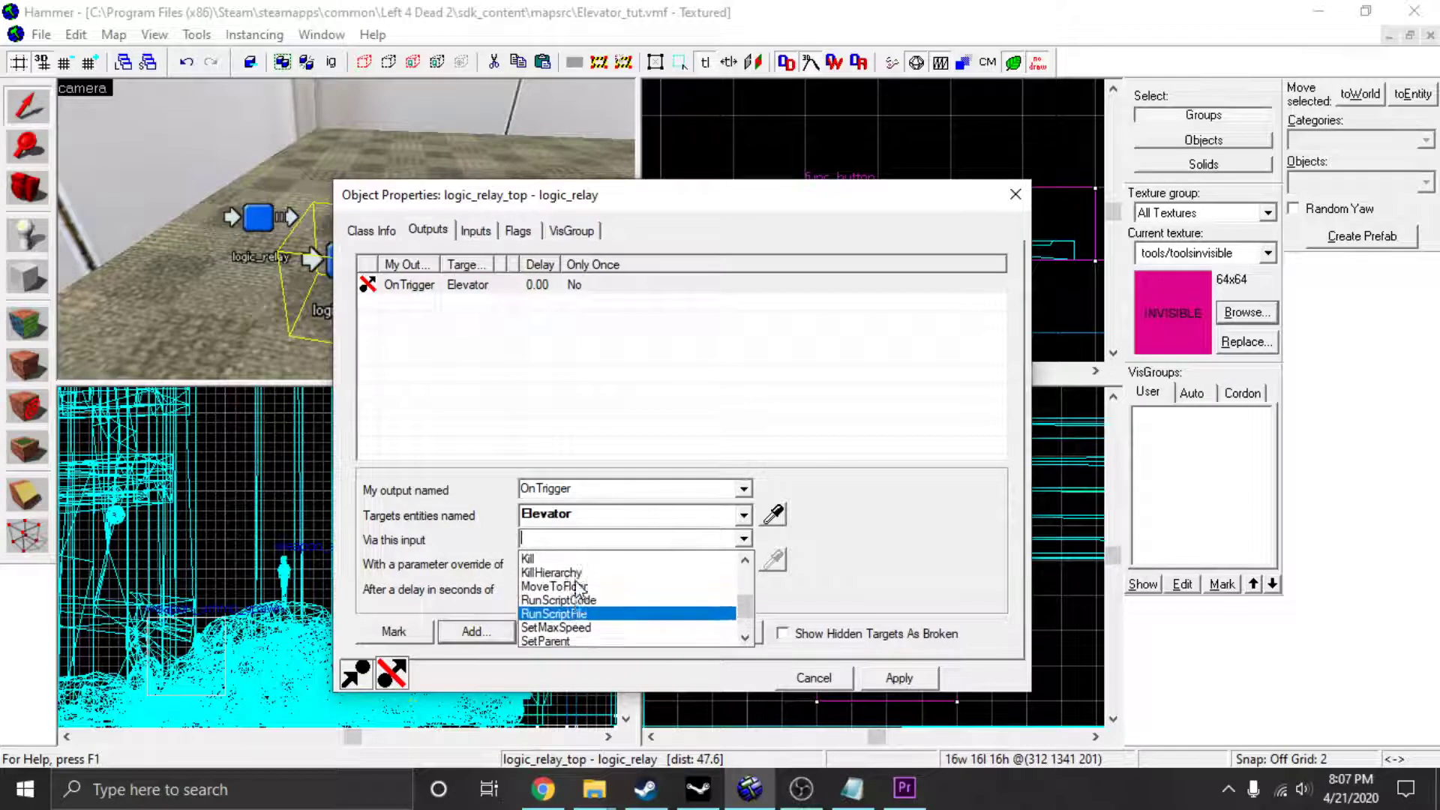
{"action": "scroll", "coordinate": [573, 588], "scroll_direction": "up", "scroll_amount": 1}
{"action": "left_click", "coordinate": [574, 601]}
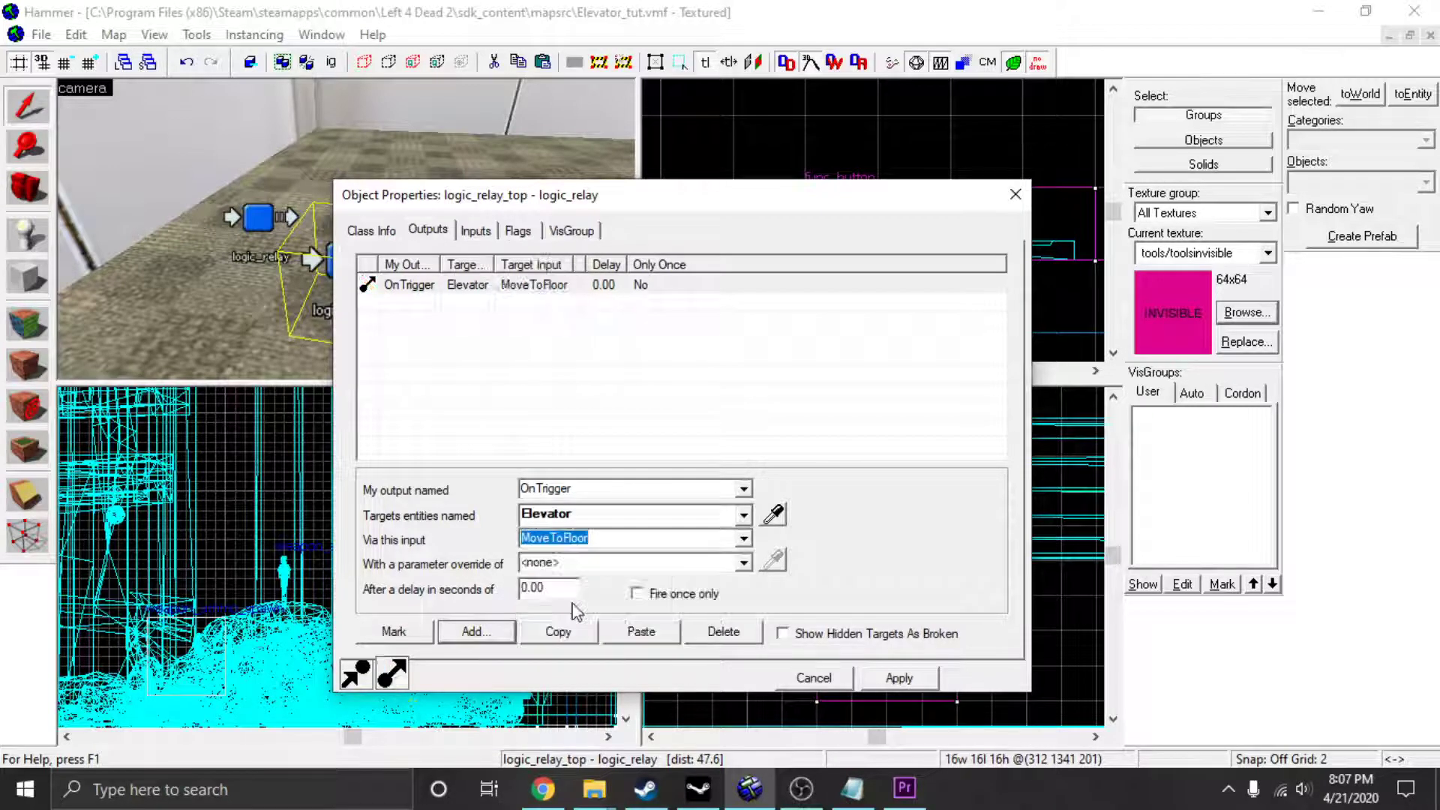
Set the parameter override of logic_relay_top's output to top, apply it, and close the properties.
{"action": "left_click", "coordinate": [588, 562]}
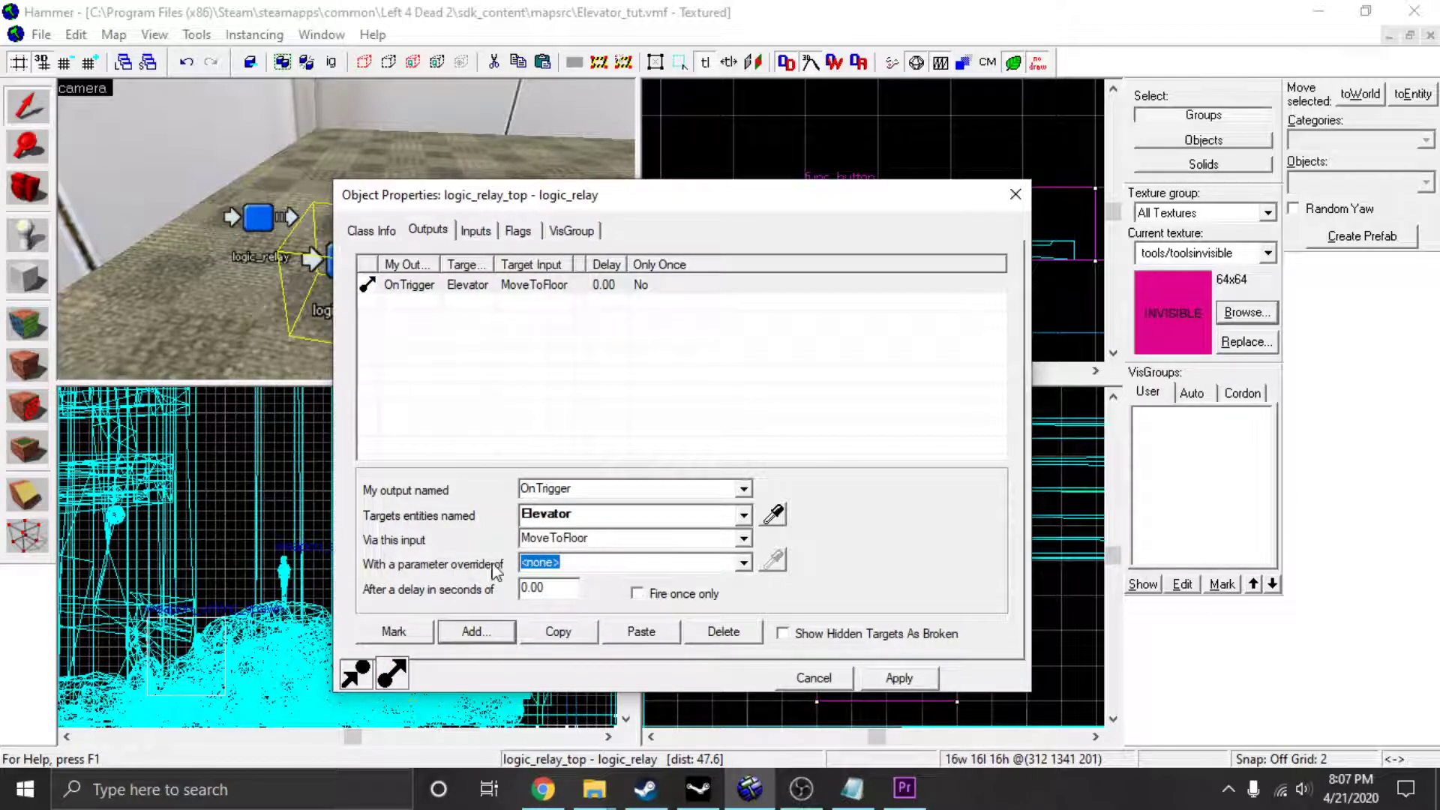
{"action": "type", "text": "top"}
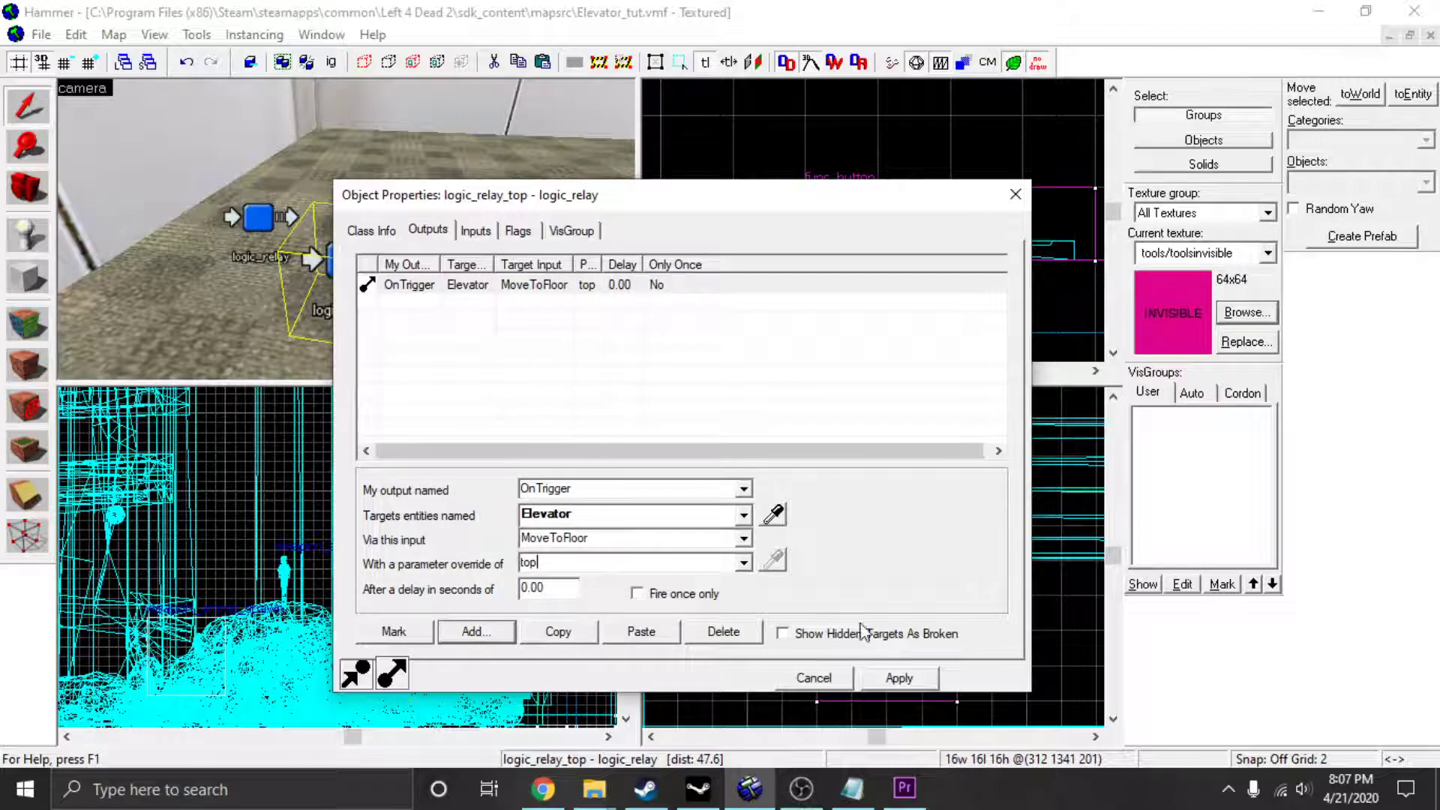
{"action": "left_click", "coordinate": [919, 685]}
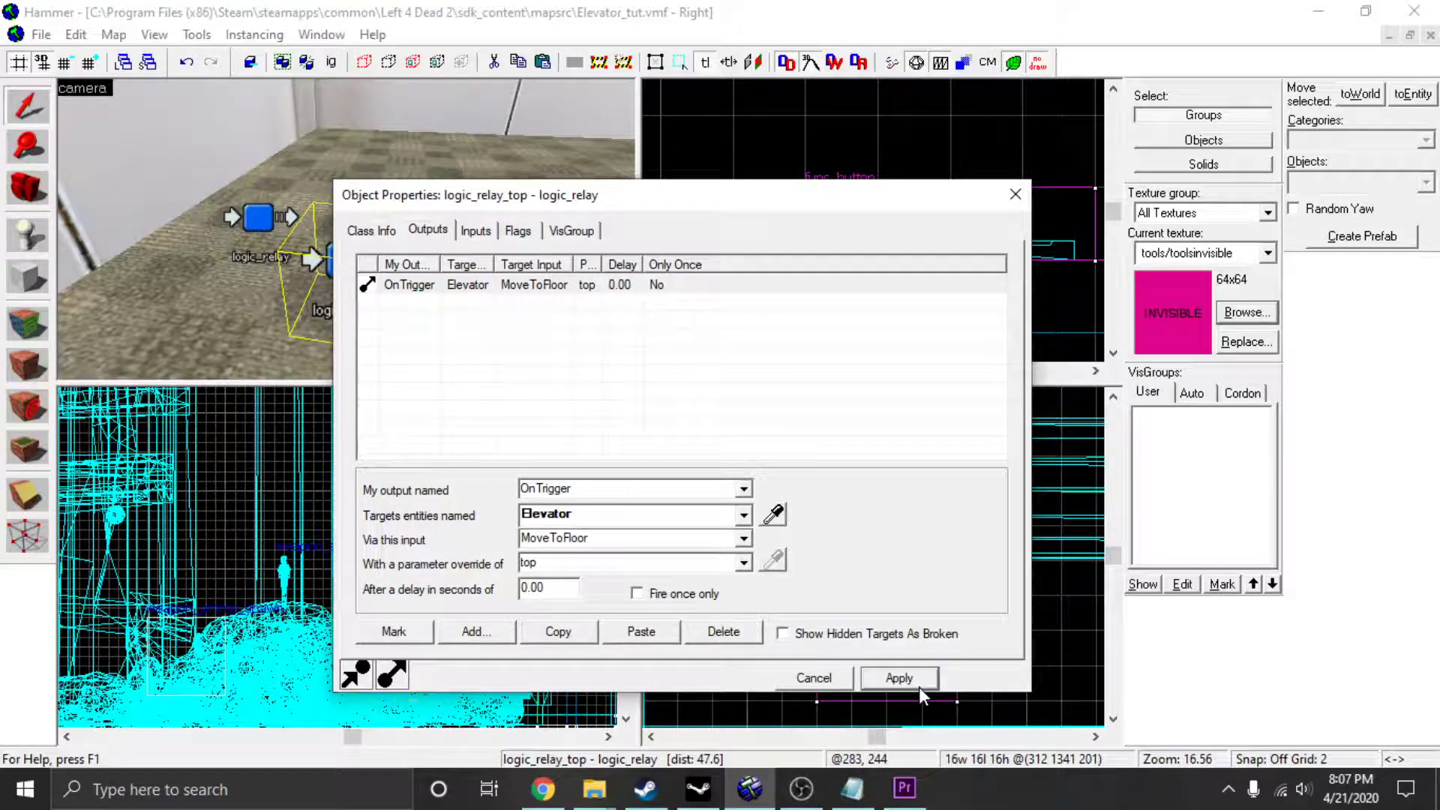
{"action": "left_click", "coordinate": [1011, 203]}
Review the outputs and incoming inputs of the rebuilt Elevator func_elevator.
{"action": "key", "text": "d"}
{"action": "key", "text": "s"}
{"action": "double_click", "coordinate": [310, 129]}
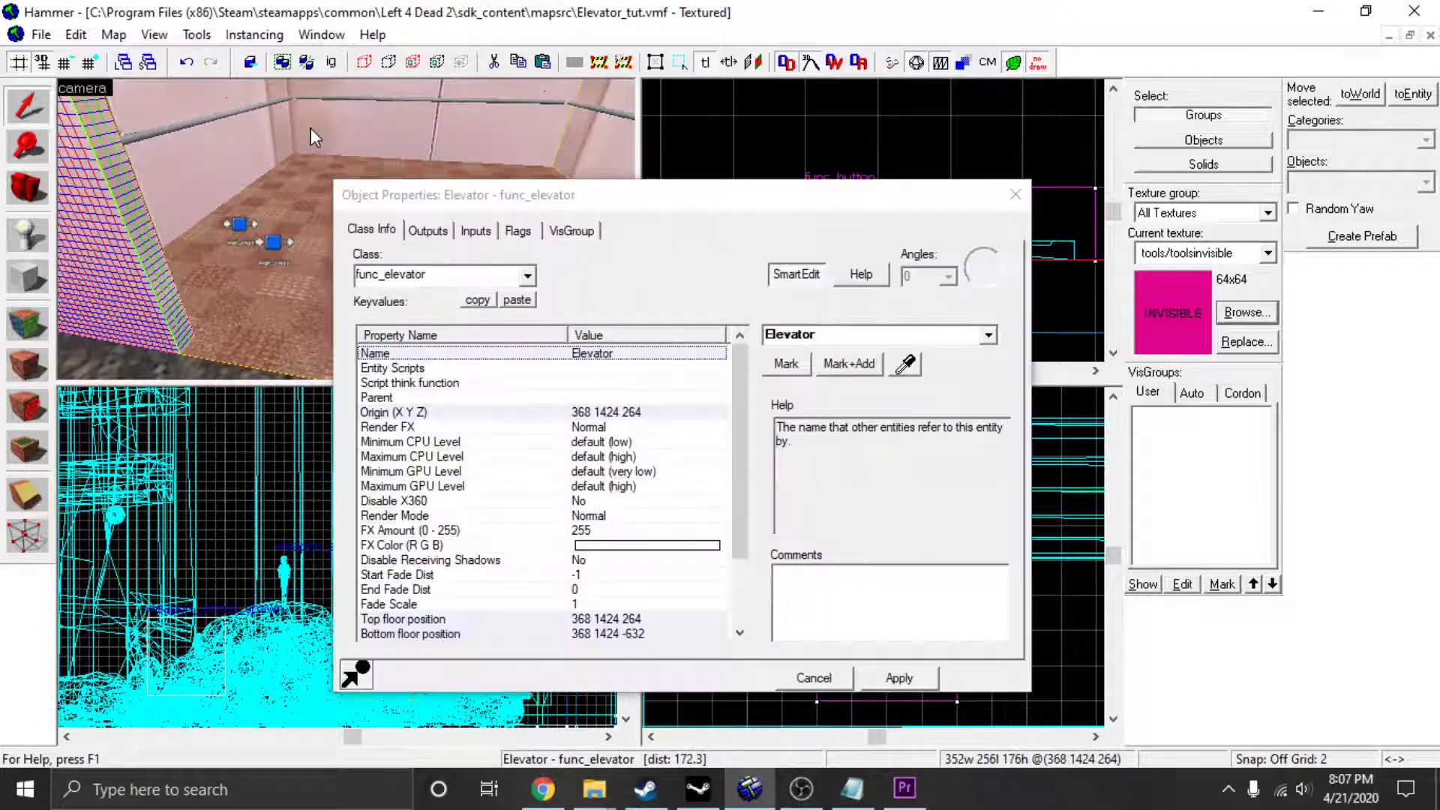
{"action": "left_click", "coordinate": [429, 231]}
{"action": "left_click", "coordinate": [471, 233]}
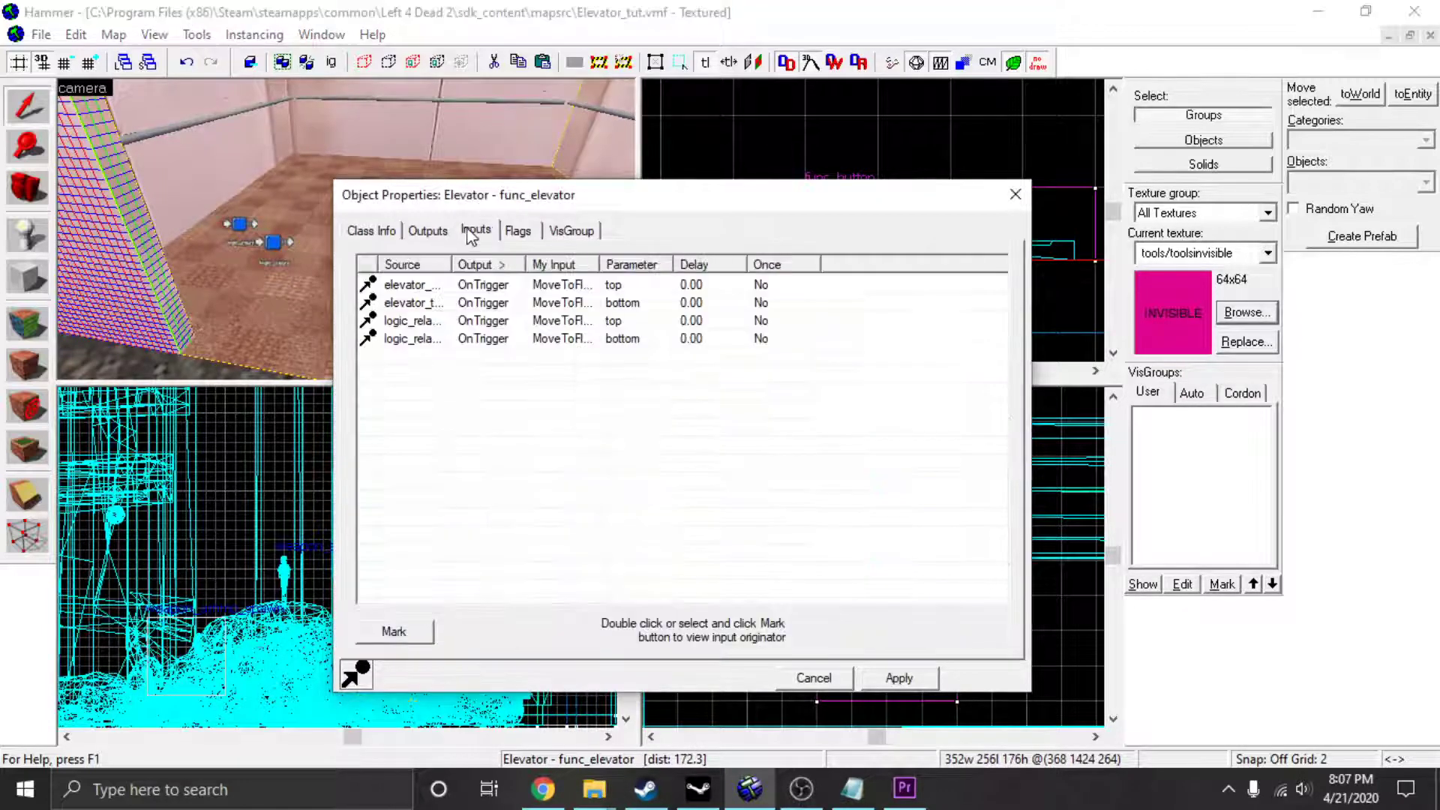
{"action": "left_click", "coordinate": [1011, 198]}
Go to the original relays and review the output settings of elevator_down_relay.
{"action": "key", "text": "z"}
{"action": "key", "text": "s"}
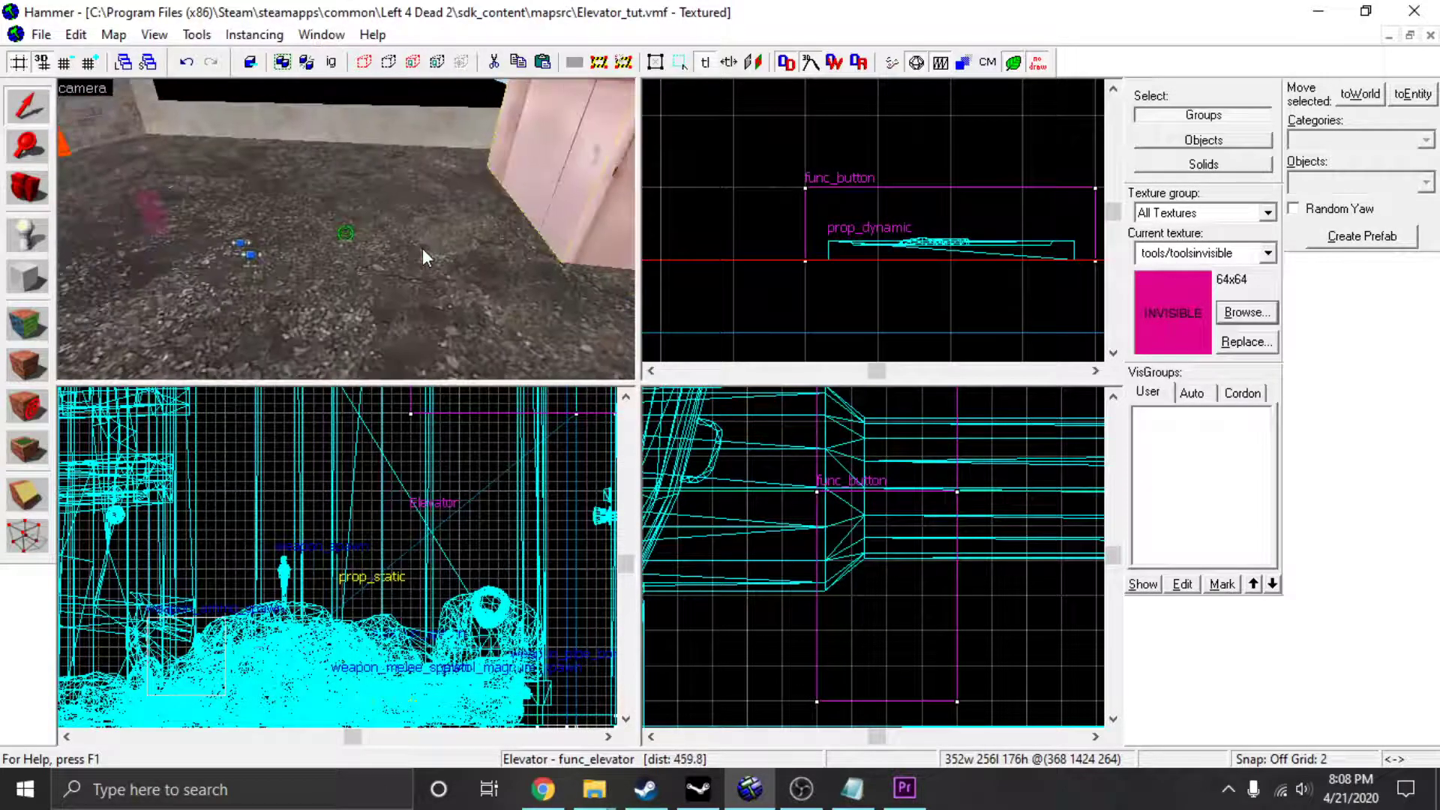
{"action": "key", "text": "w"}
{"action": "key", "text": "z"}
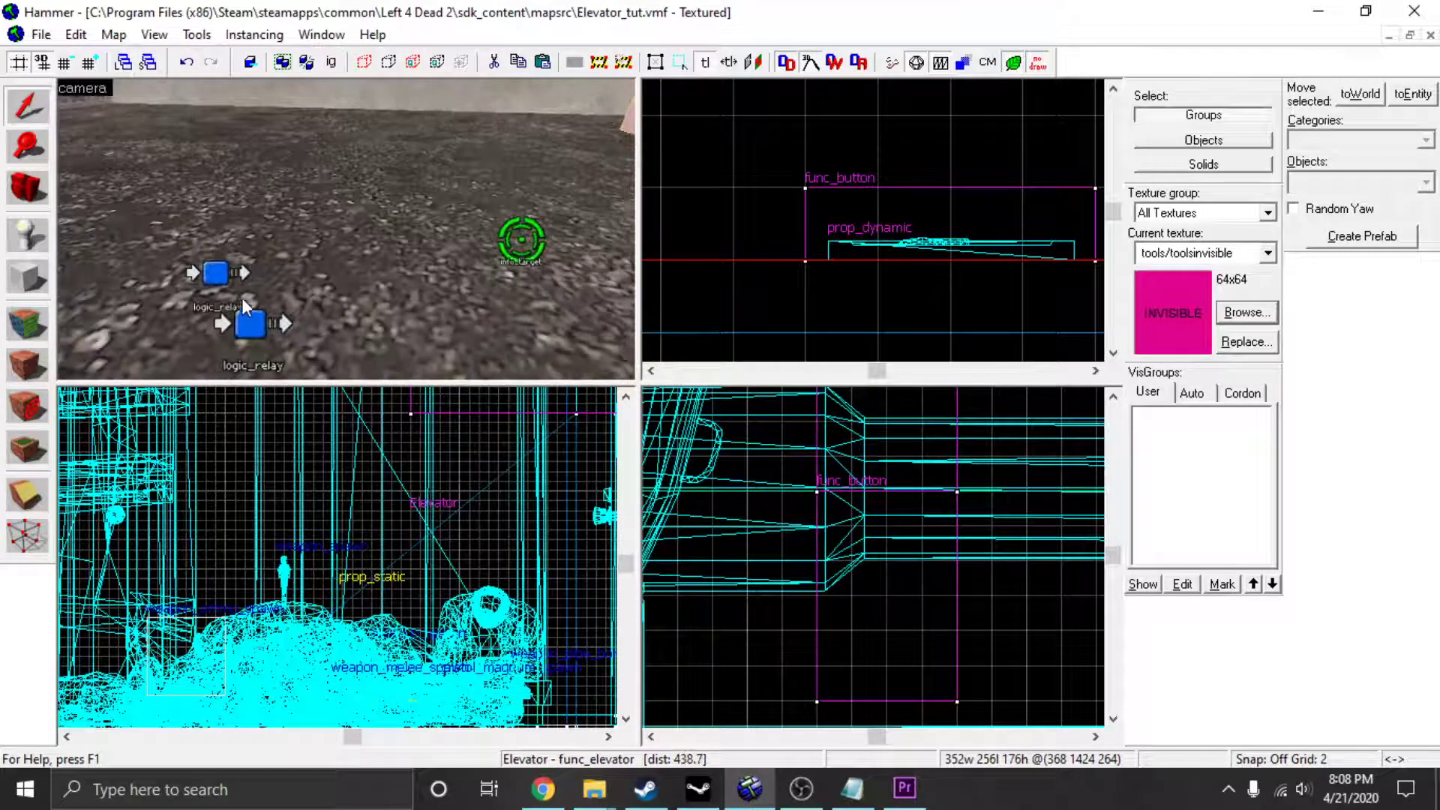
{"action": "double_click", "coordinate": [231, 276]}
{"action": "left_click", "coordinate": [427, 230]}
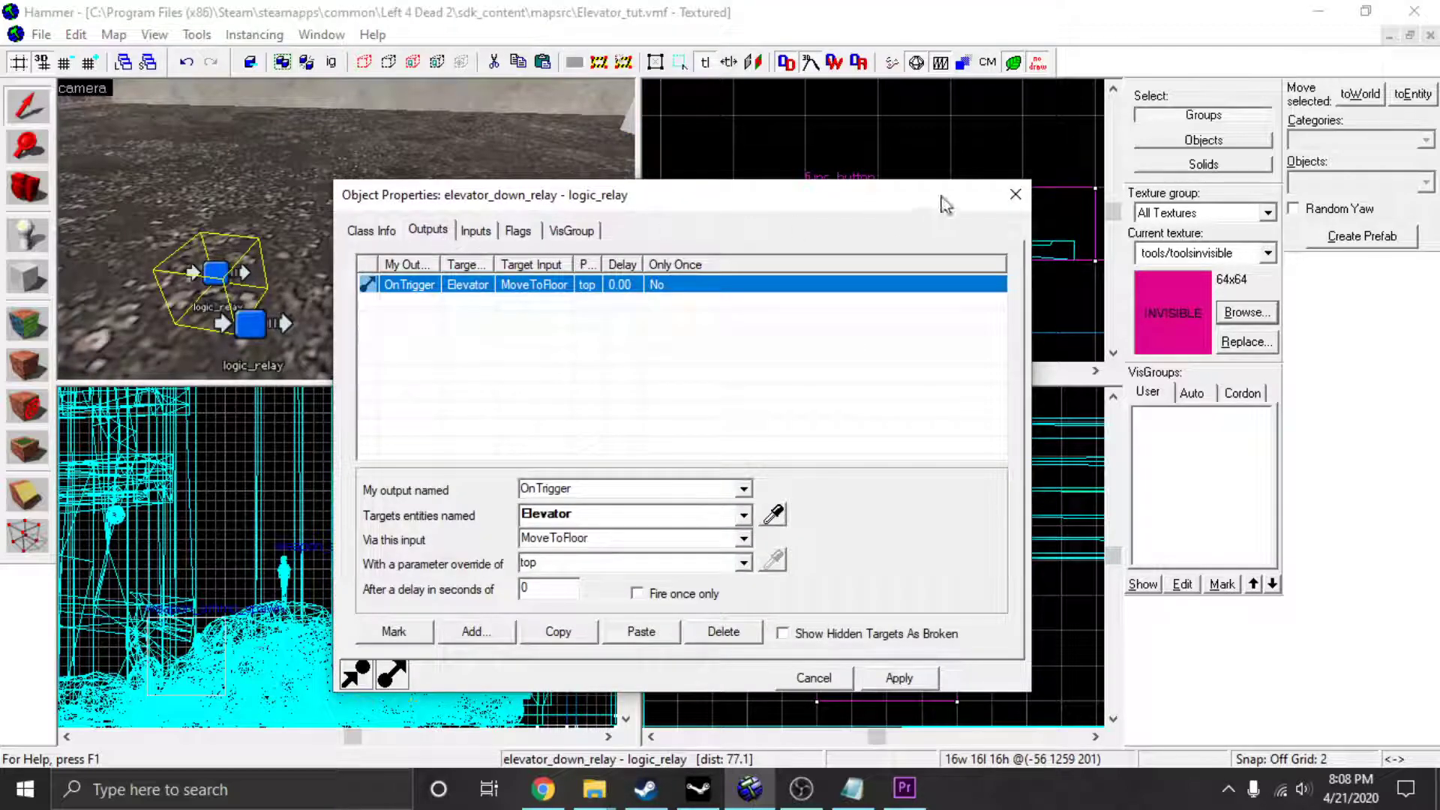
{"action": "left_click", "coordinate": [1015, 195]}
Check the class properties, outputs and inputs of the original top info_elevator_floor, and return to the rebuilt elevator.
{"action": "key", "text": "w"}
{"action": "key", "text": "d"}
{"action": "double_click", "coordinate": [492, 249]}
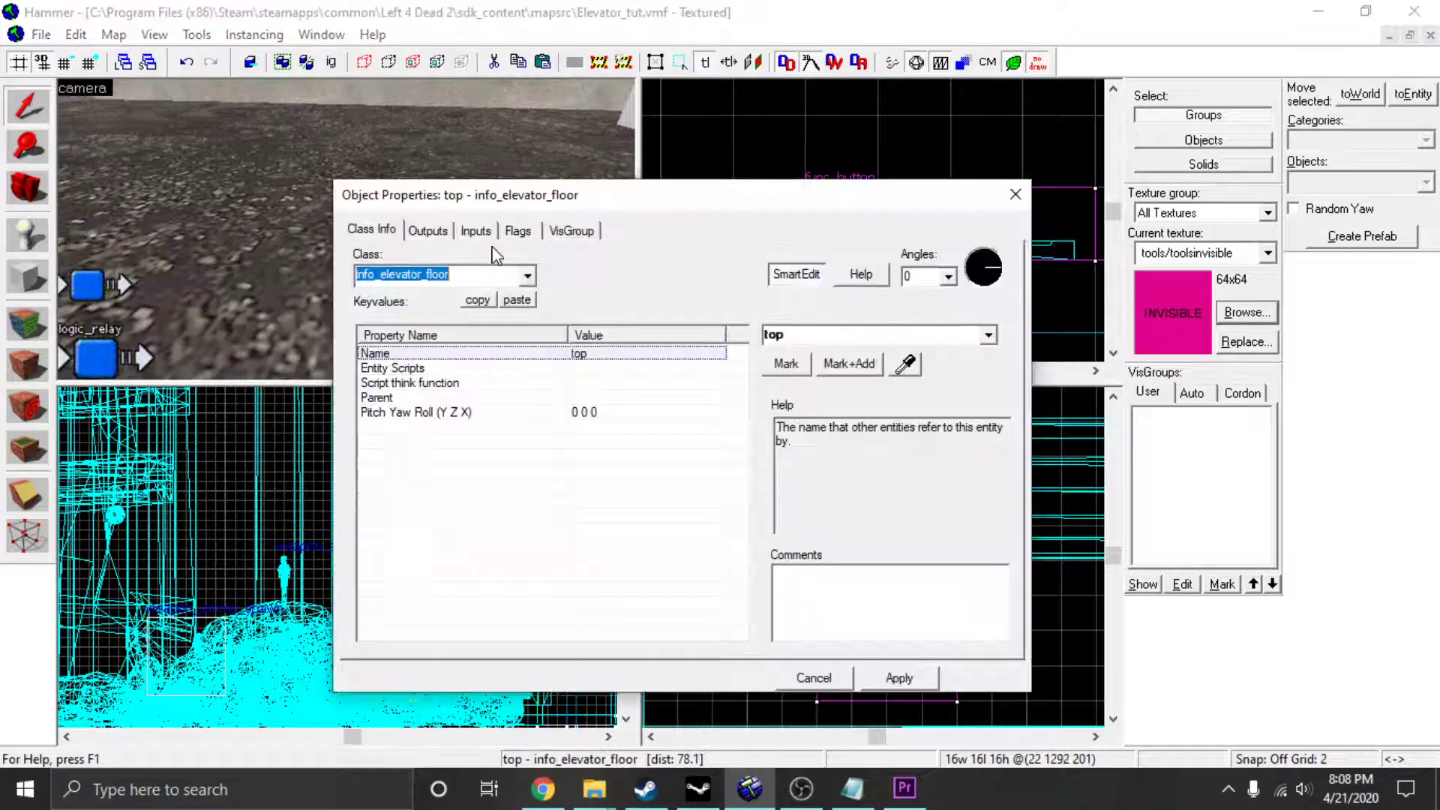
{"action": "left_click", "coordinate": [427, 230]}
{"action": "left_click", "coordinate": [476, 230]}
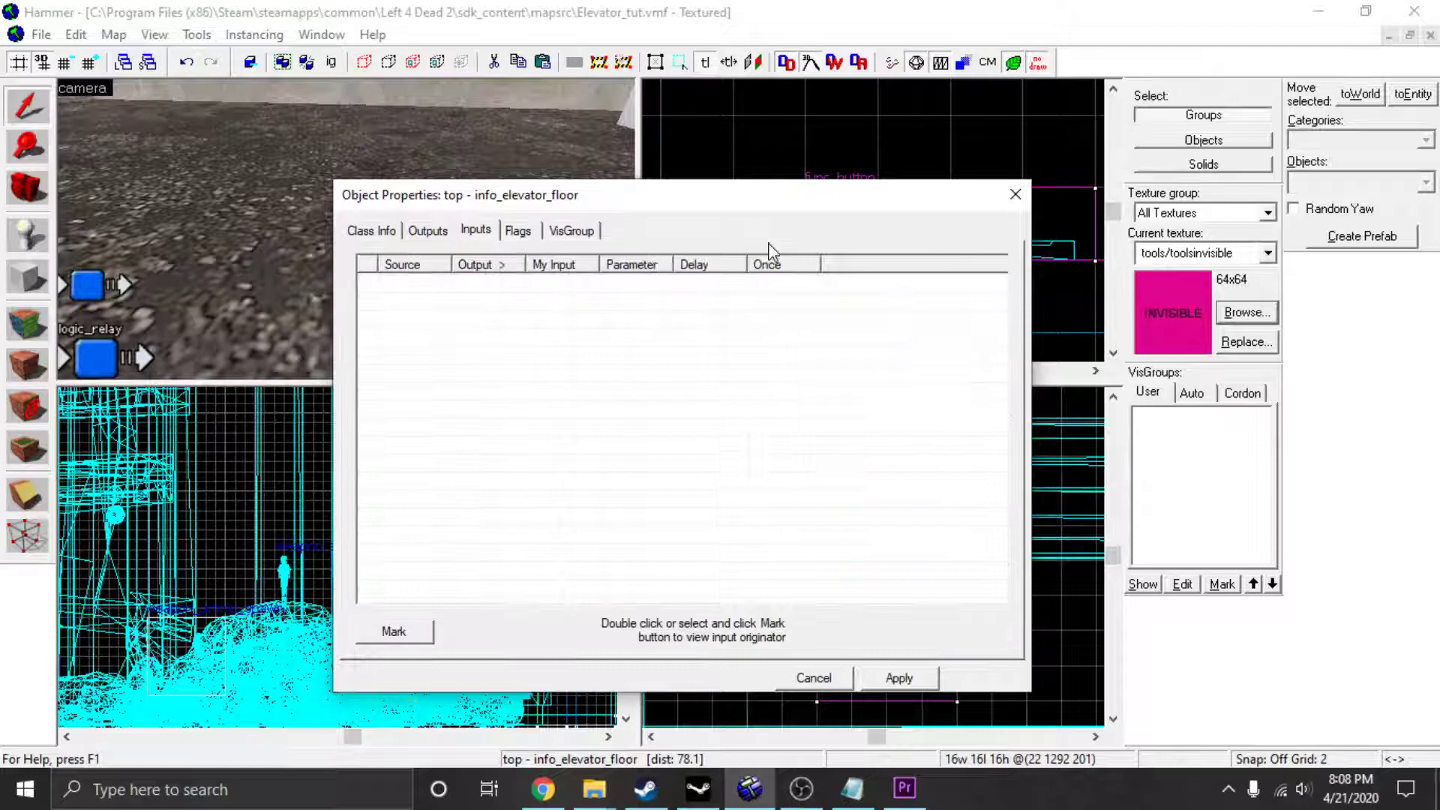
{"action": "left_click", "coordinate": [1019, 202]}
{"action": "key", "text": "z"}
{"action": "key", "text": "s"}
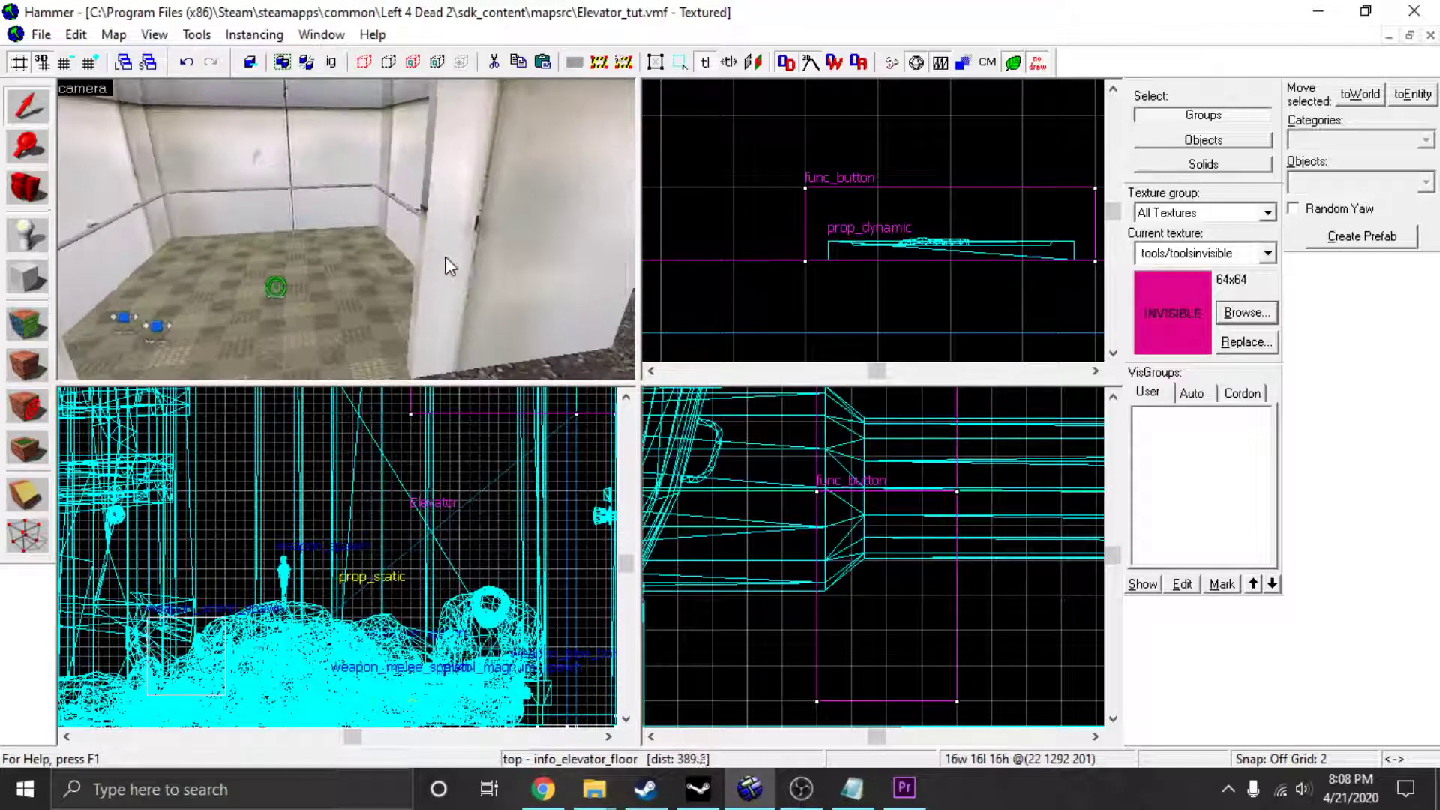
Inspect the rebuilt elevator in the 3D view, checking the logic relays, floor marker and button panel inside, and the cabin from outside.
{"action": "key", "text": "s"}
{"action": "key", "text": "w"}
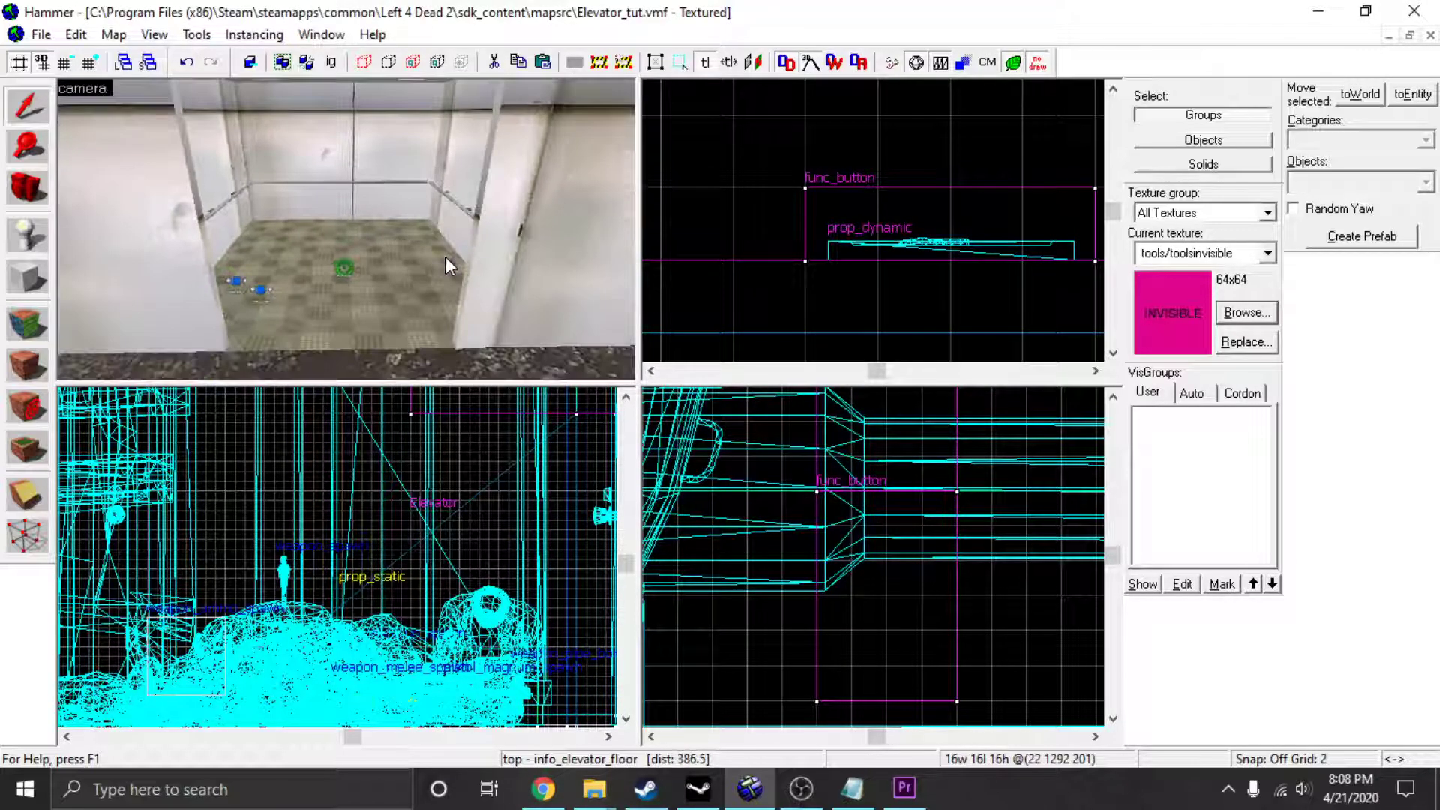
{"action": "key", "text": "s"}
{"action": "key", "text": "w"}
{"action": "key", "text": "s"}
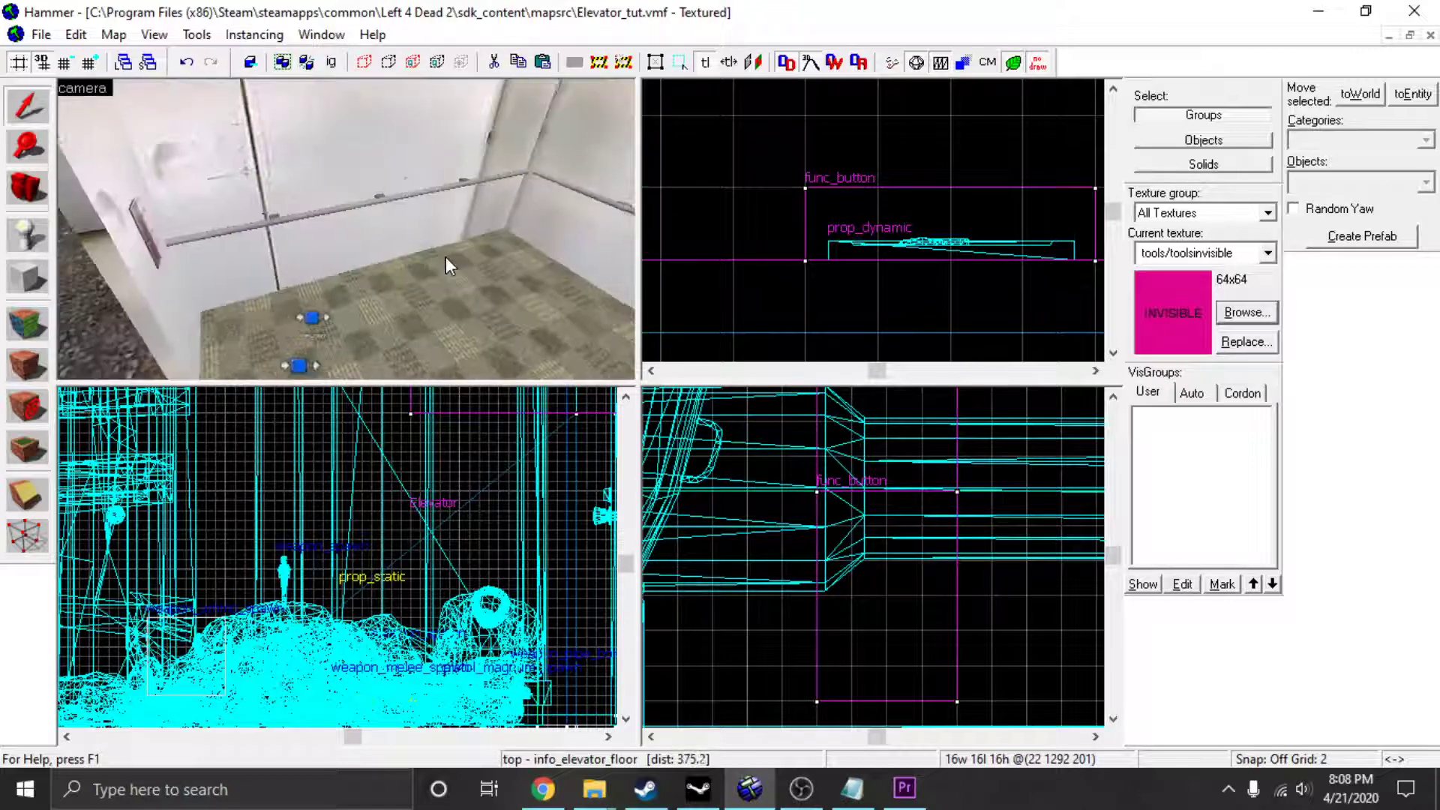
{"action": "key", "text": "w"}
{"action": "key", "text": "s"}
{"action": "key", "text": "w"}
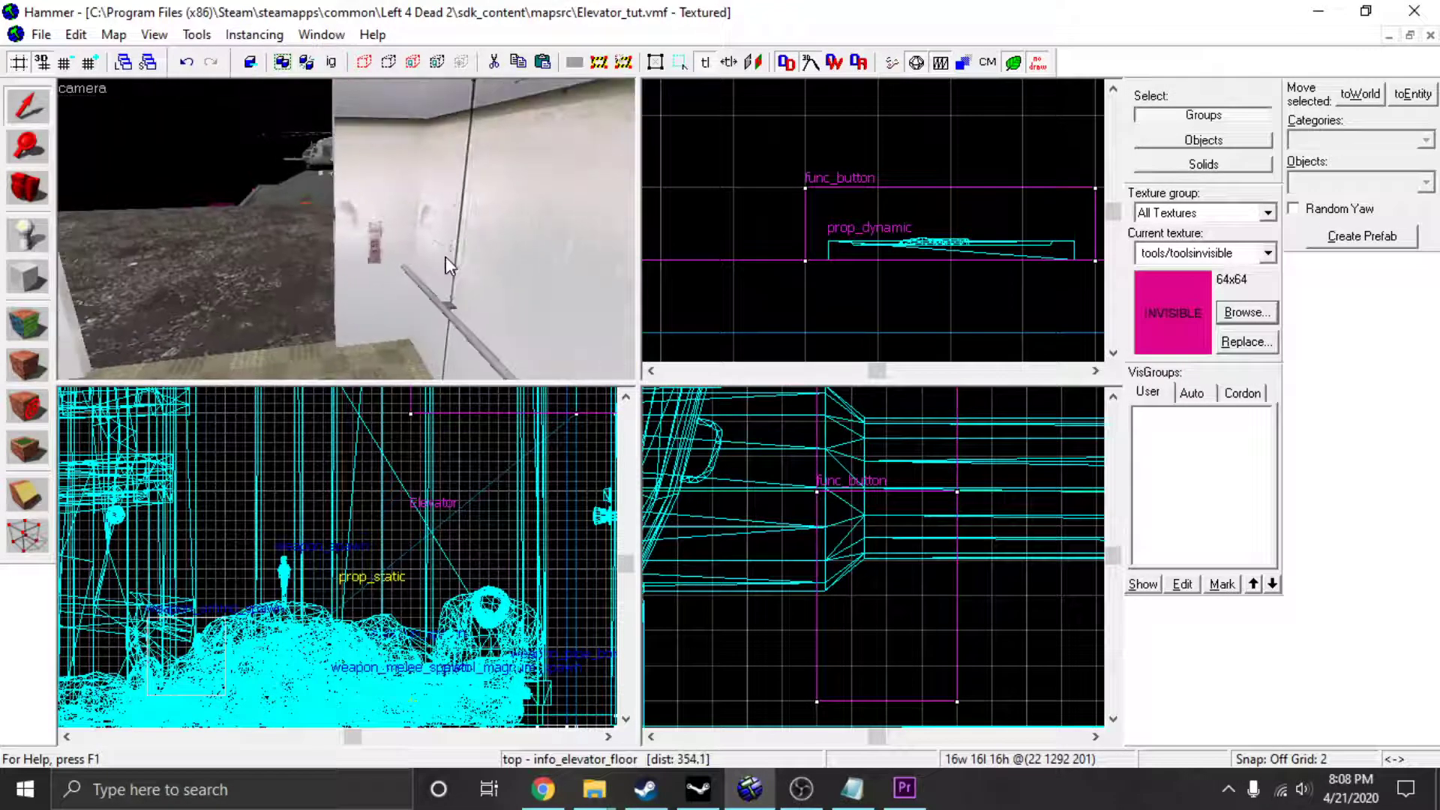
{"action": "key", "text": "w"}
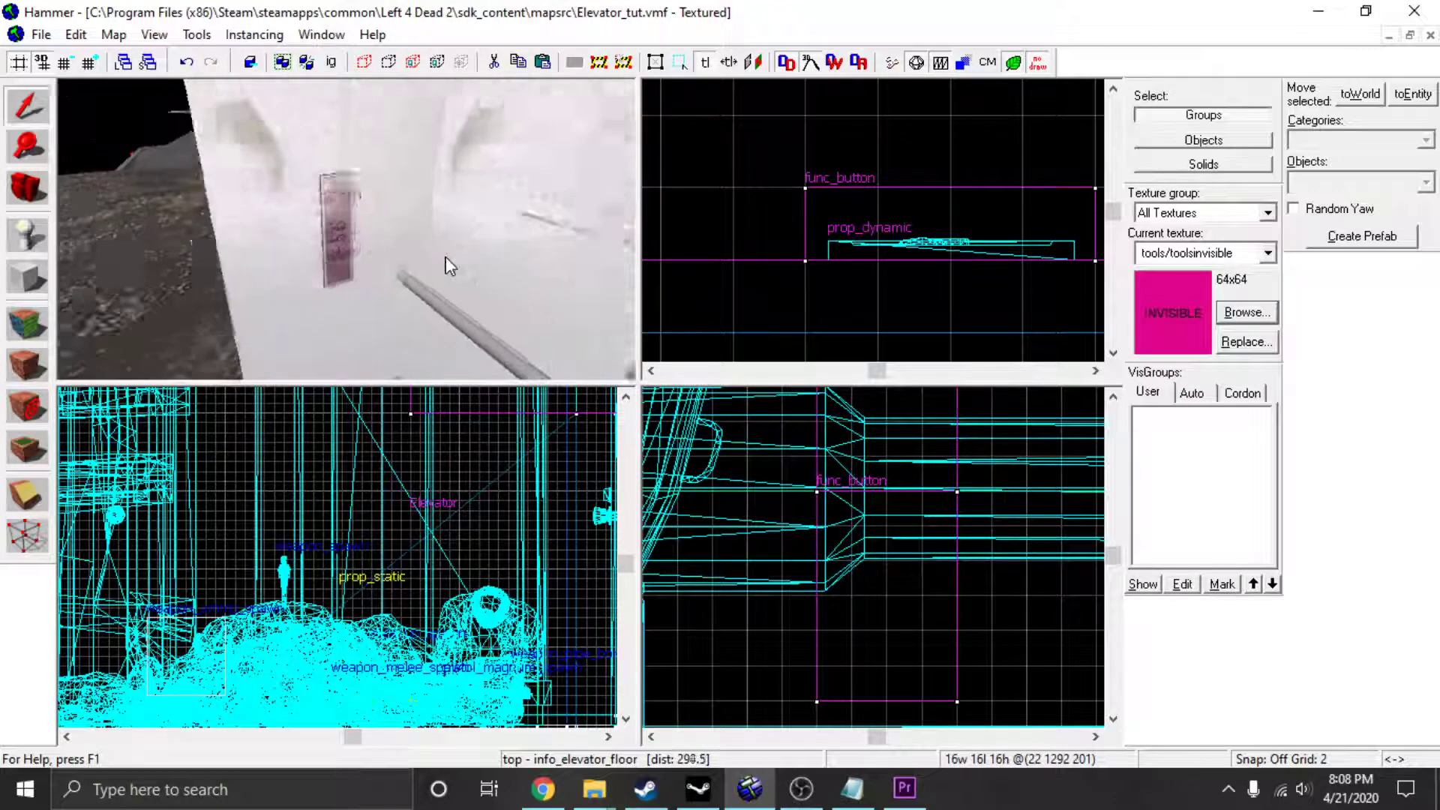
{"action": "key", "text": "s"}
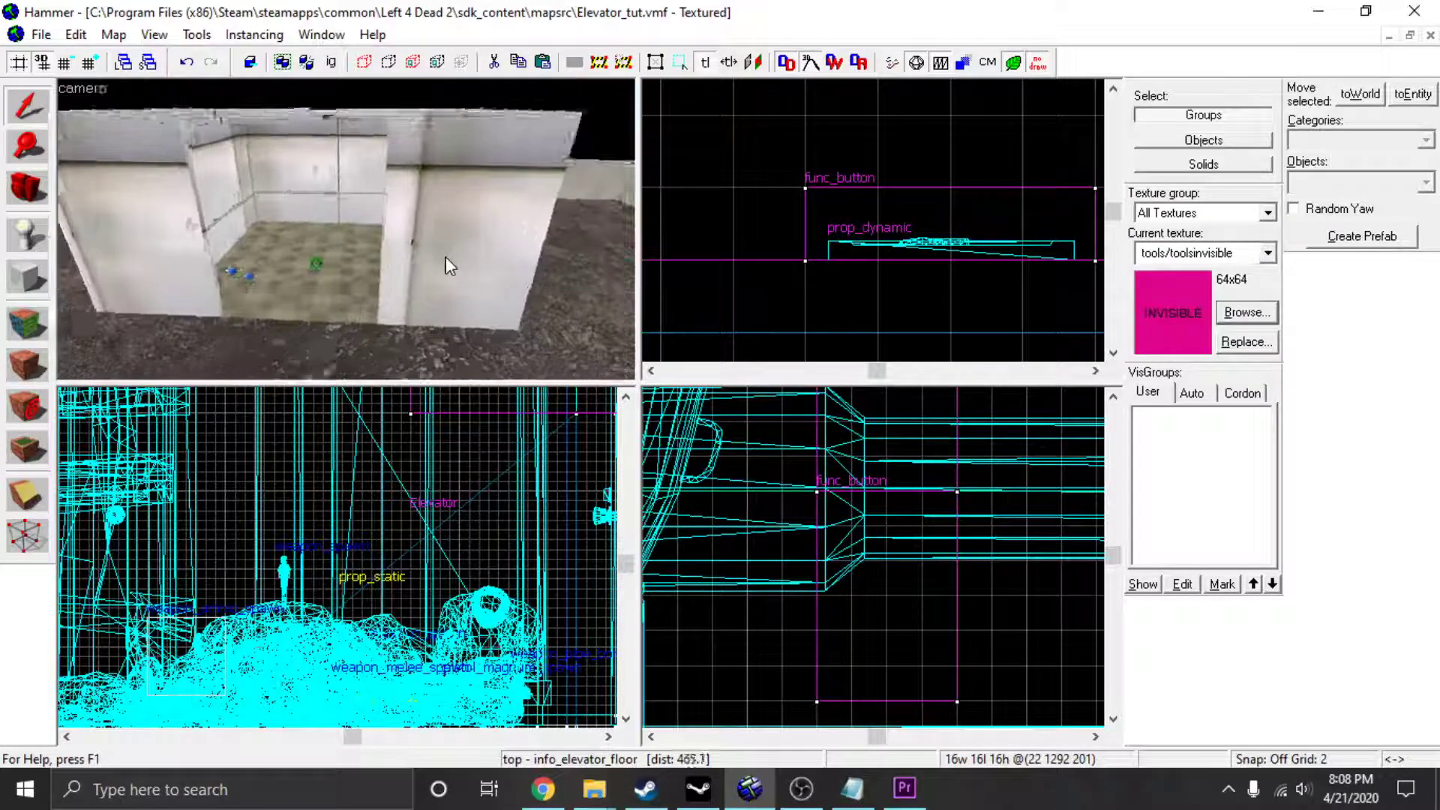
{"action": "key", "text": "s"}
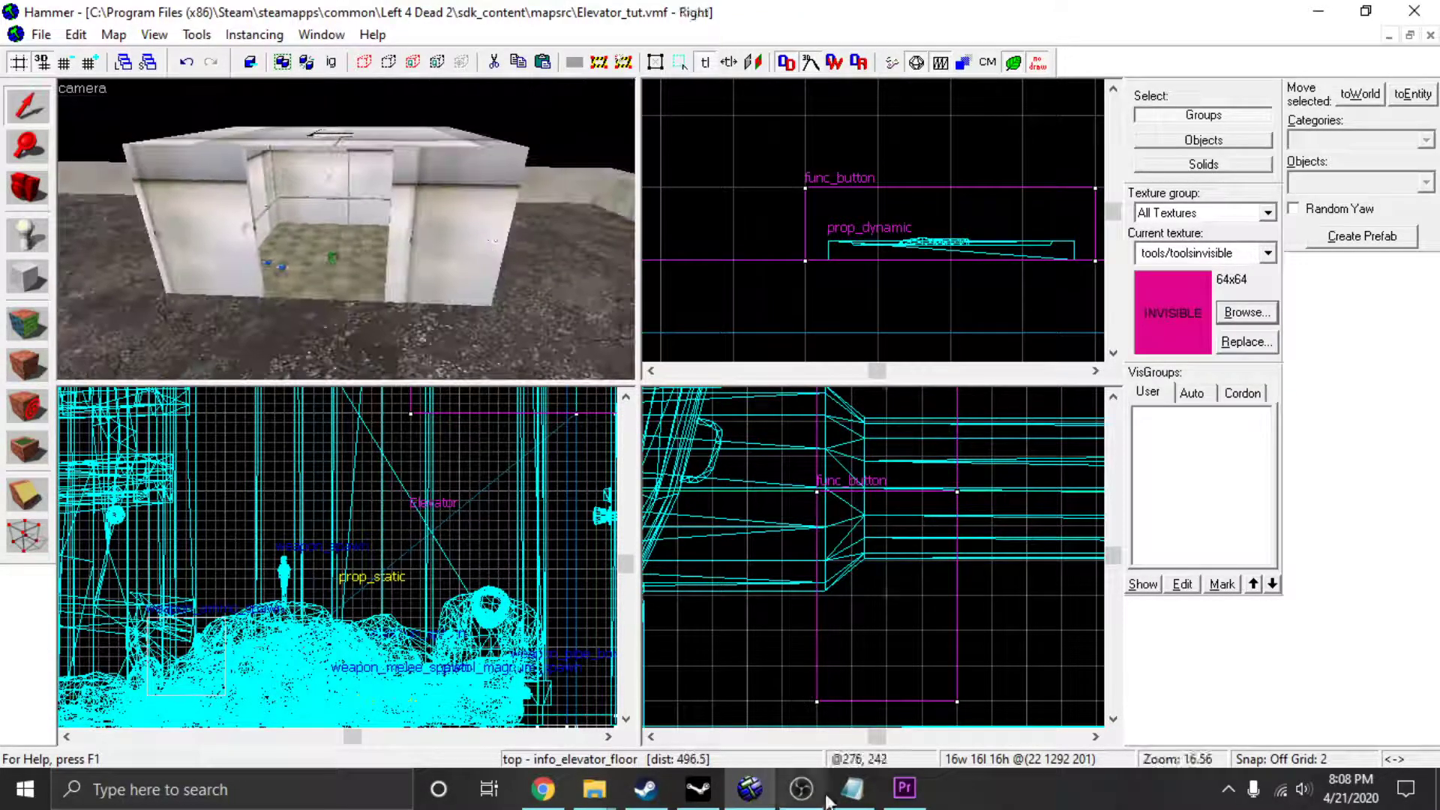